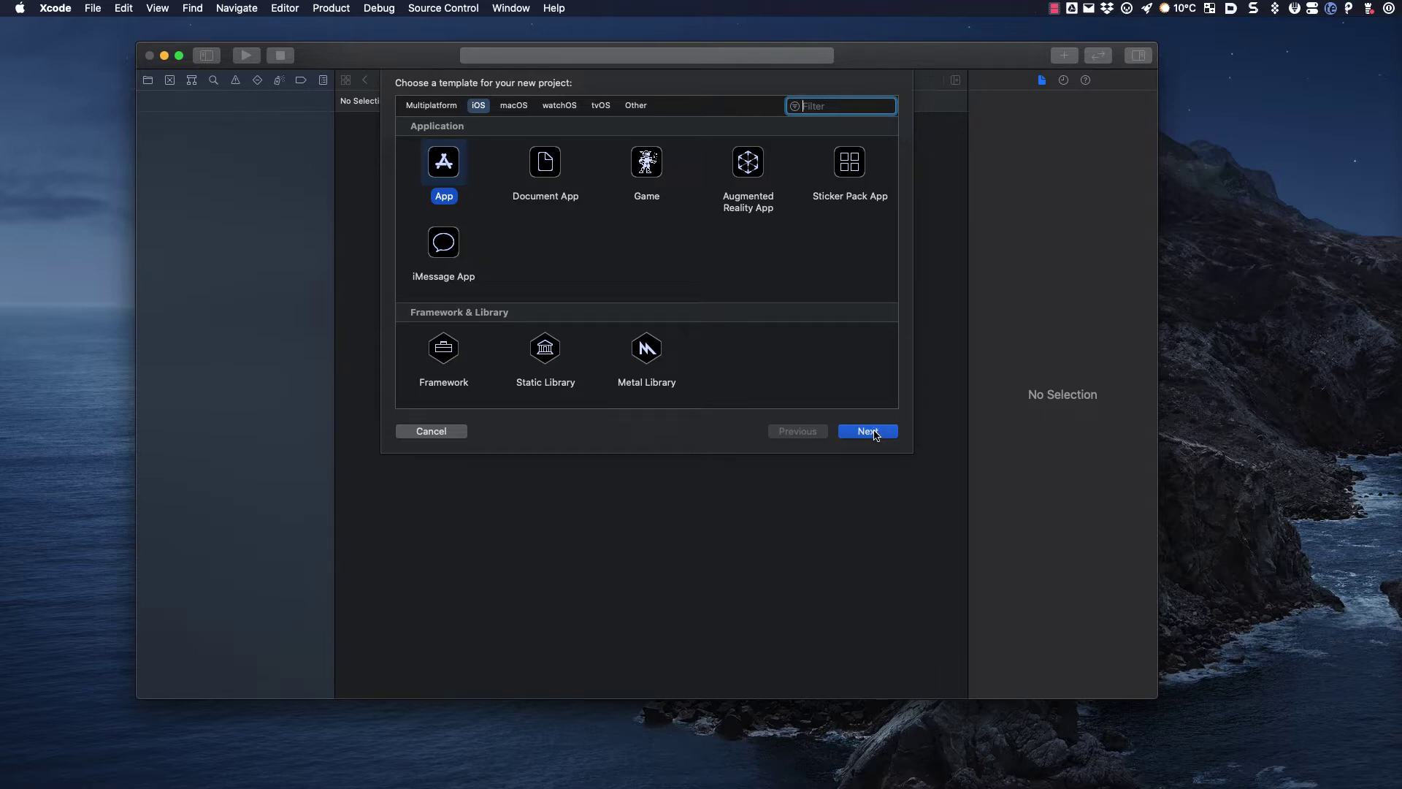
Accept the App template and the product name 'ProgressView-GroupBox Styling', moving on to the save location.
click(881, 436)
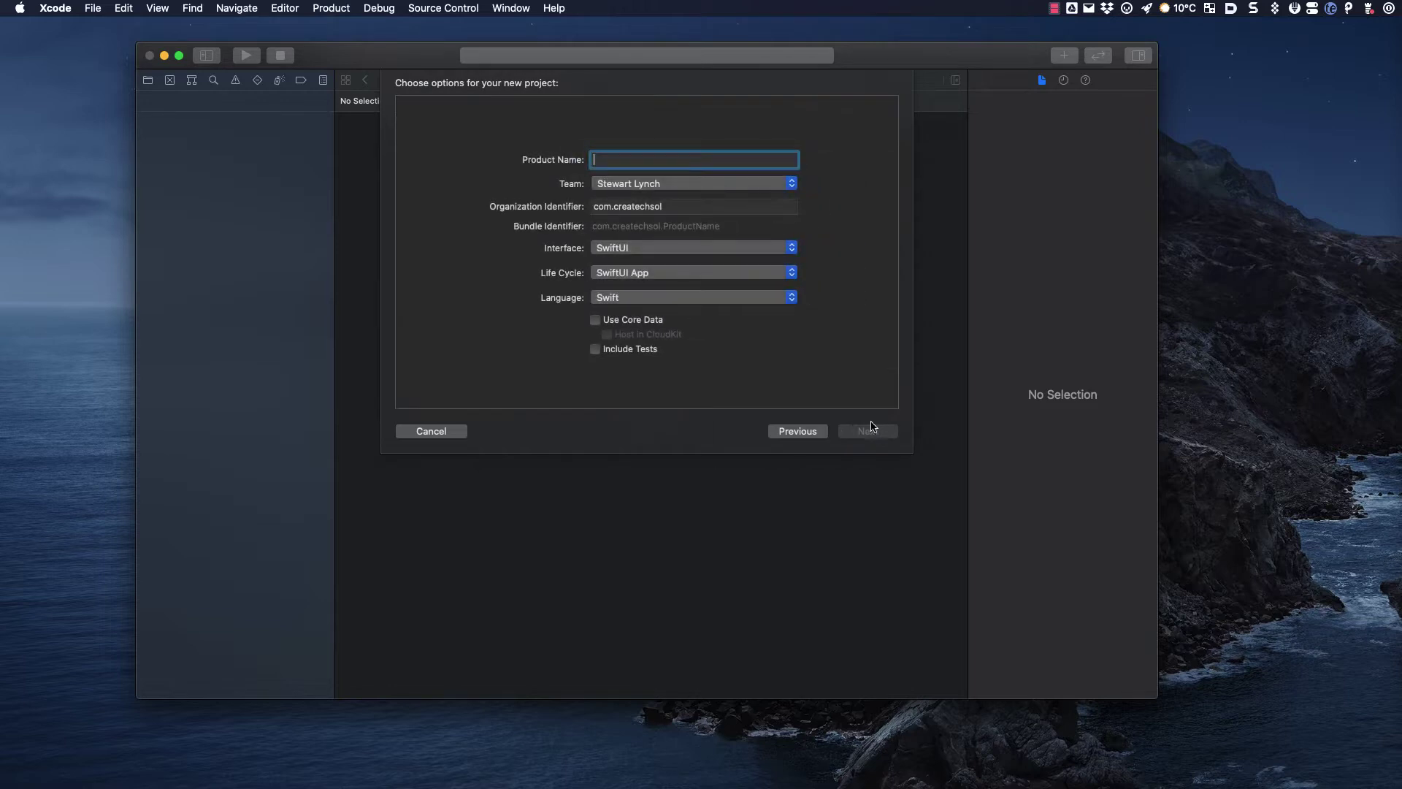
text(ProgressView-GroupBox )
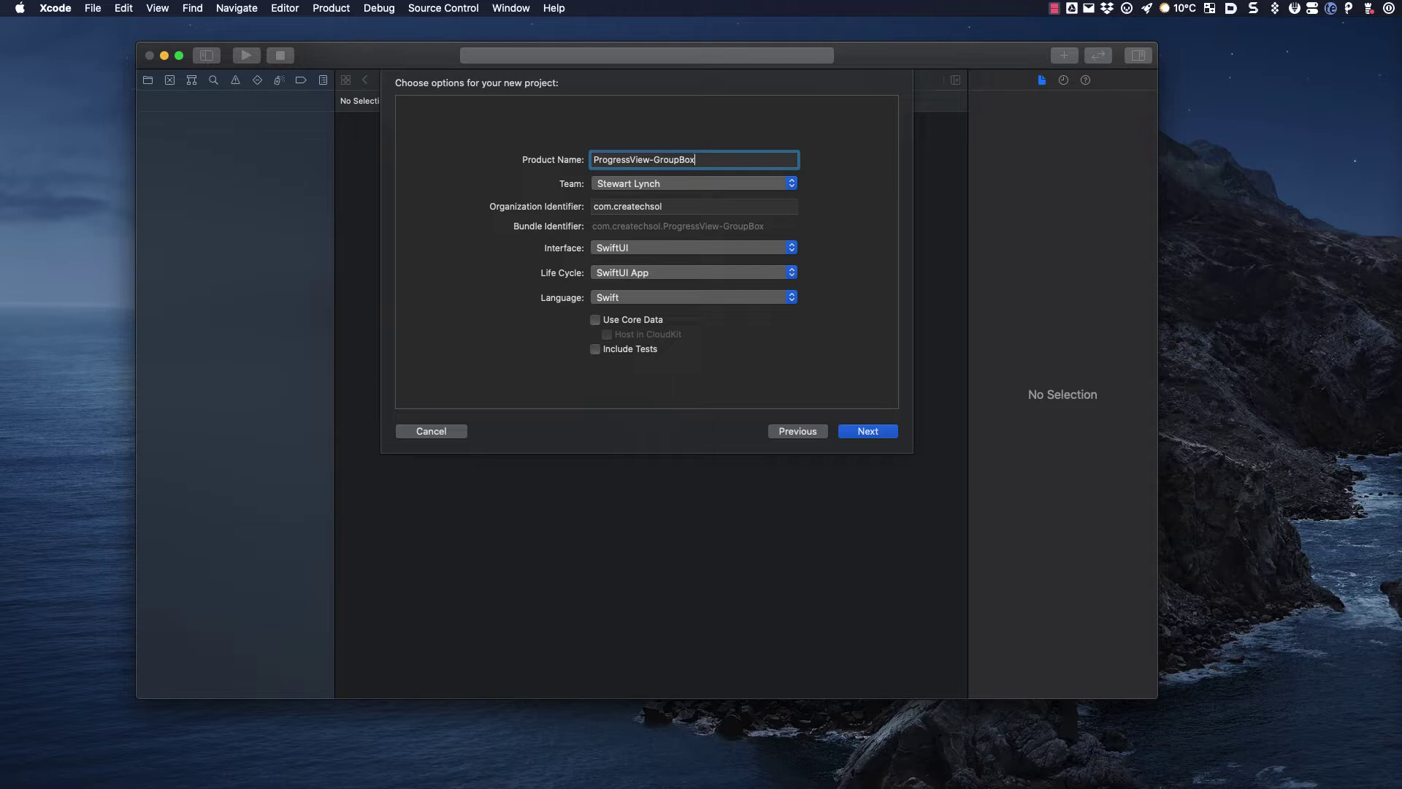
text(Sty)
text(ling)
click(879, 439)
click(880, 439)
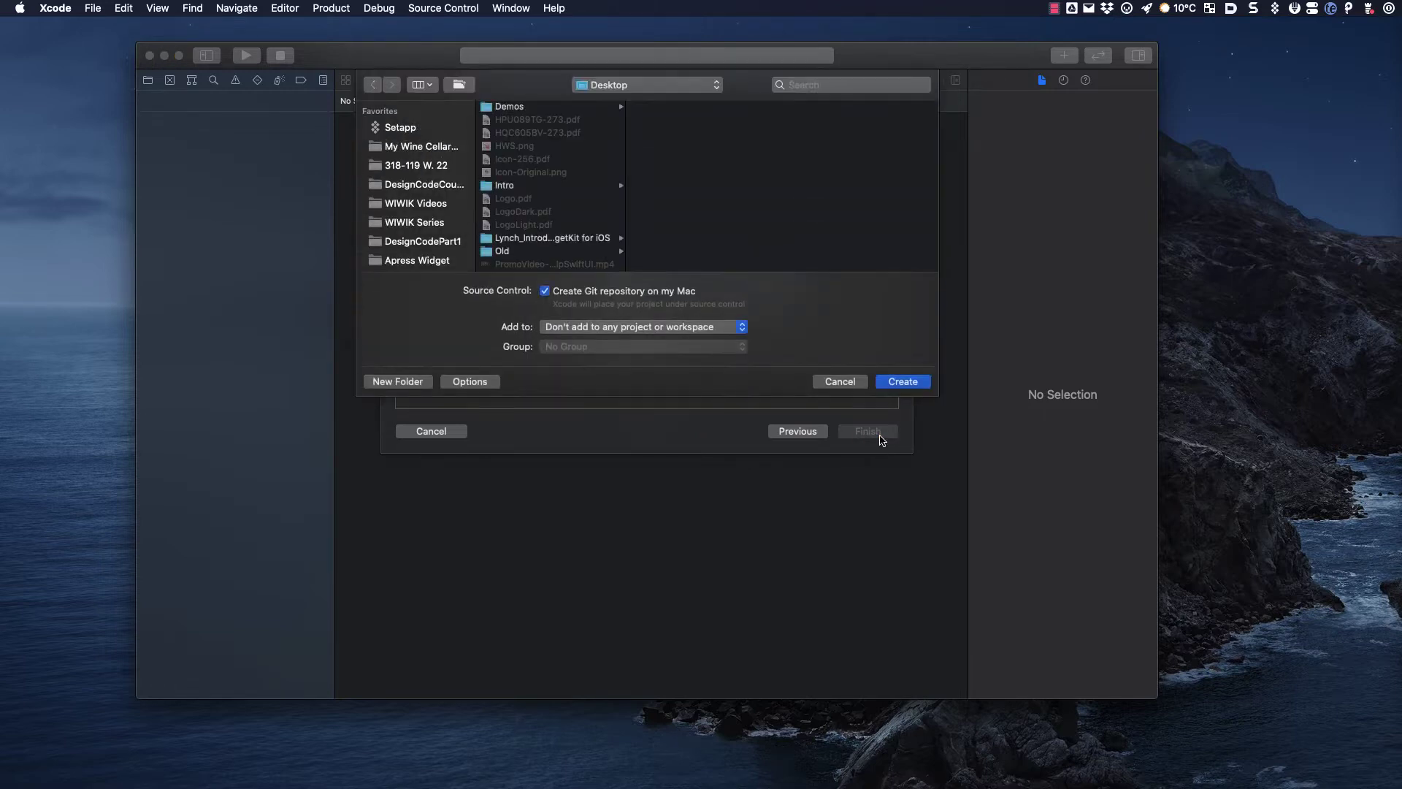
Create the project on the Desktop and replace Hello, world! with ProgressView(value:label:currentValueLabel:).
click(885, 384)
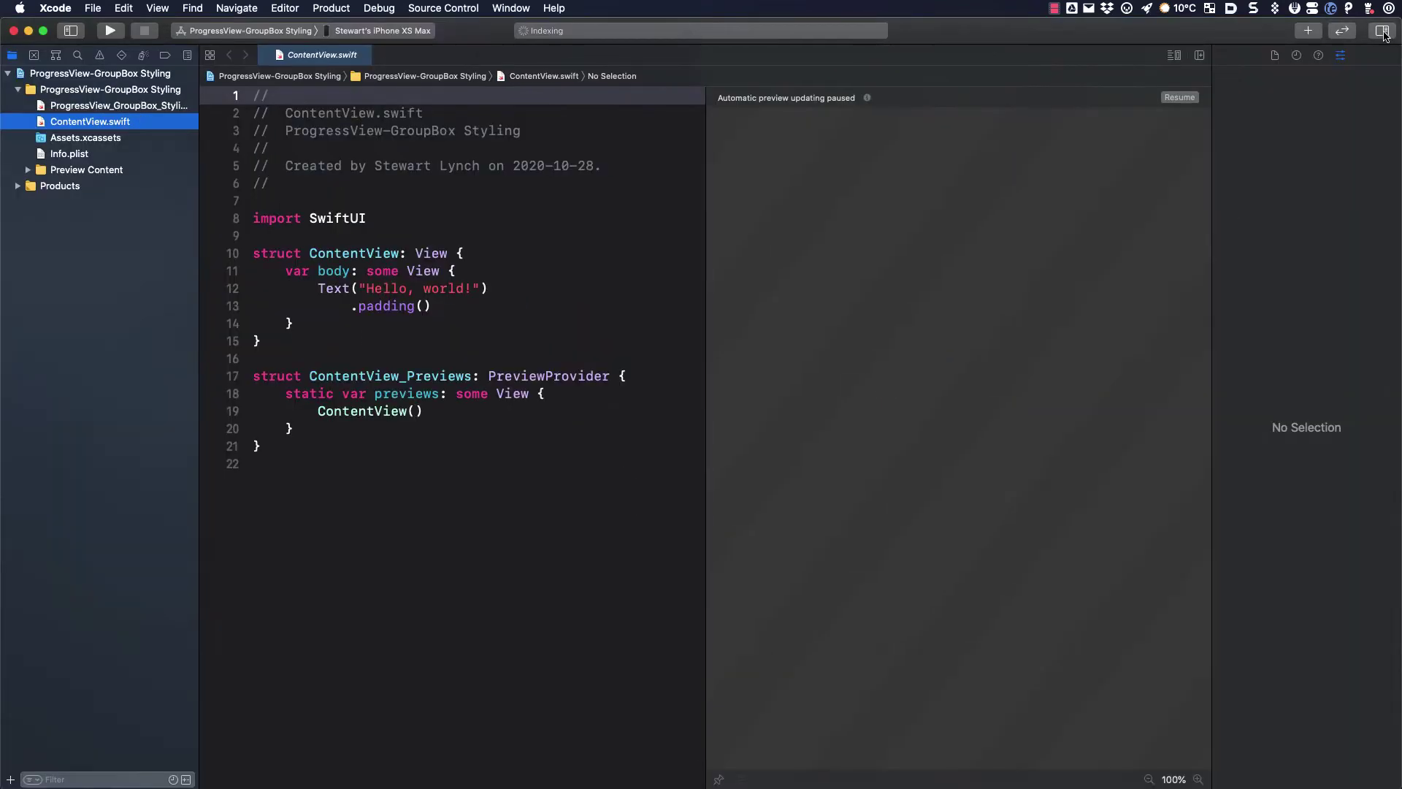
click(1384, 34)
drag(318, 288, 439, 306)
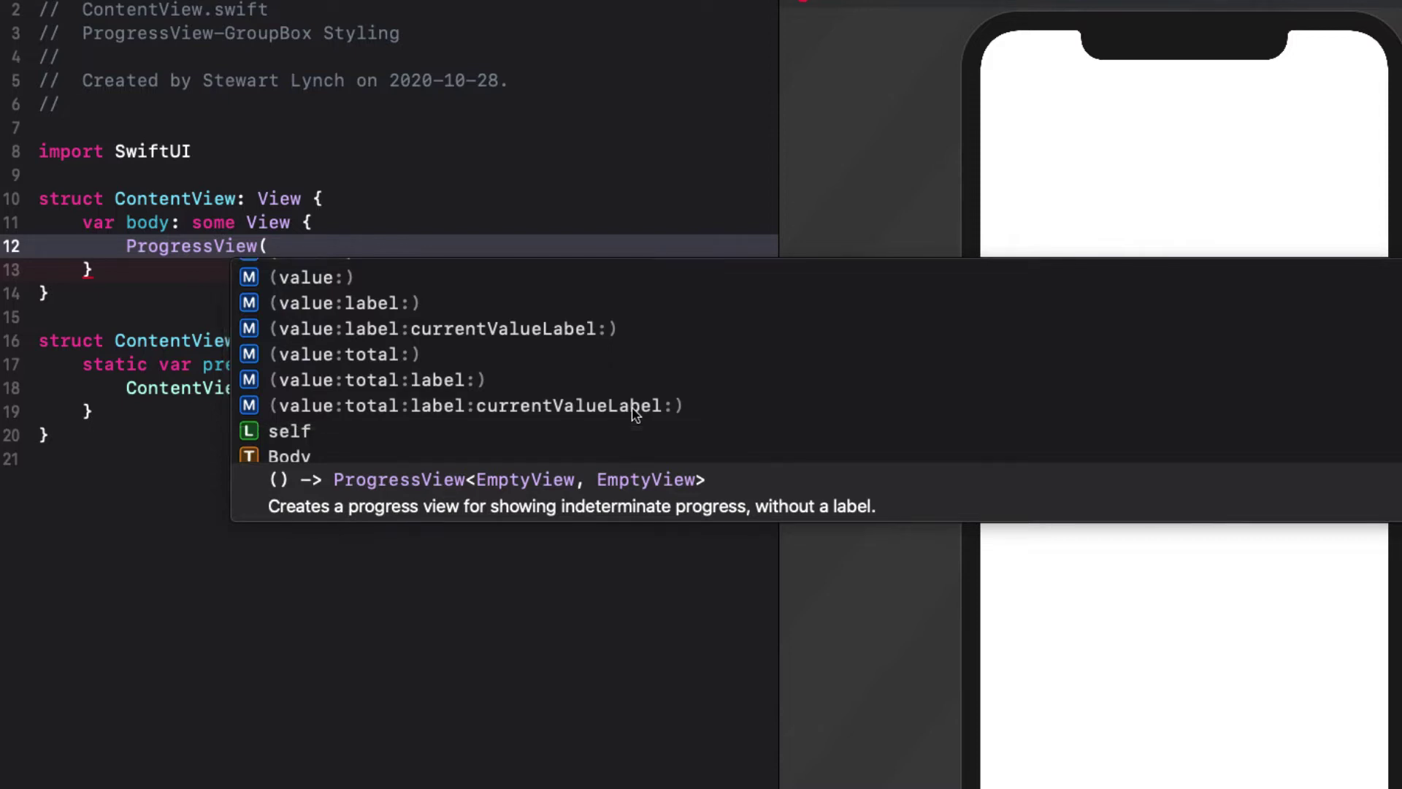
click(575, 333)
double_click(575, 334)
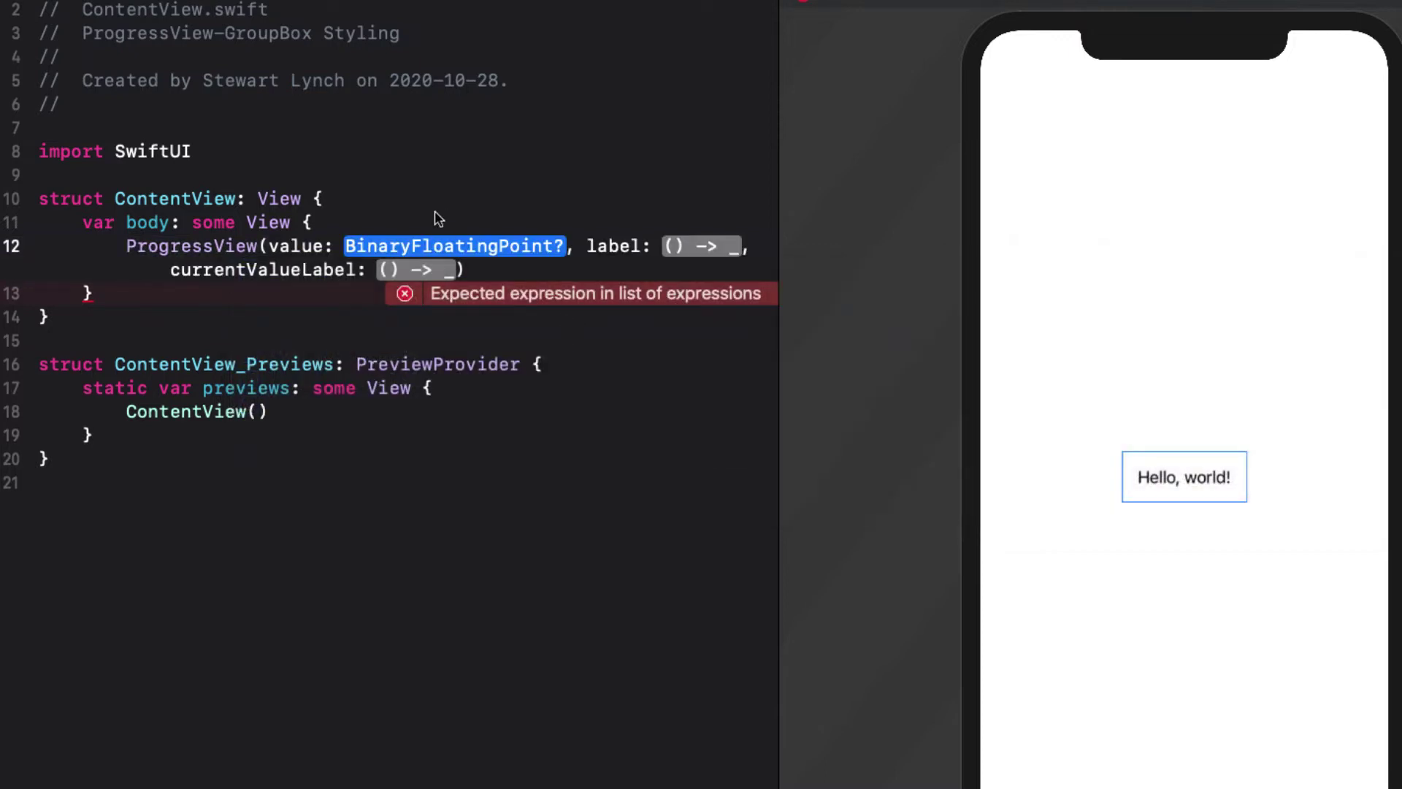
click(371, 200)
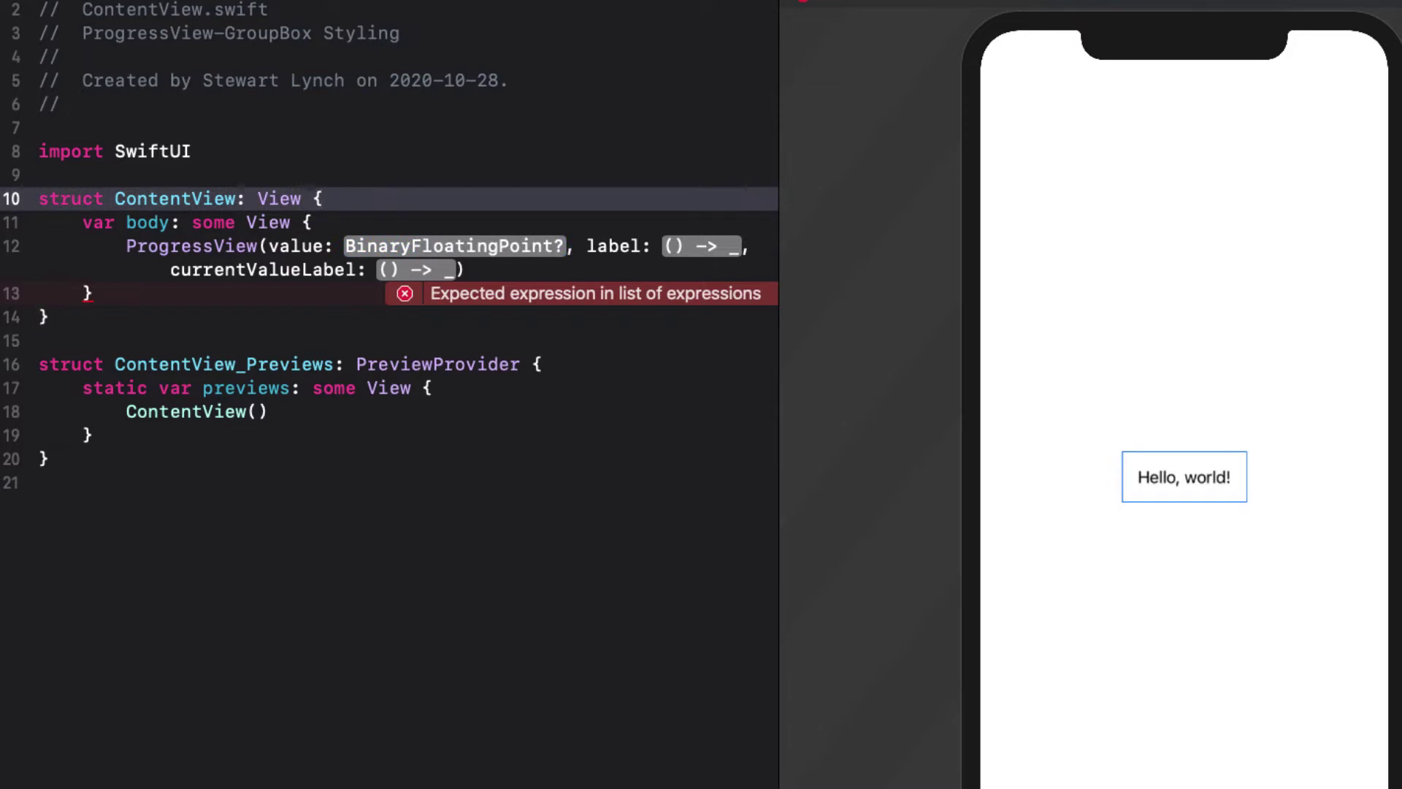
key(Return)
text(@State private var progress: CGFloat )
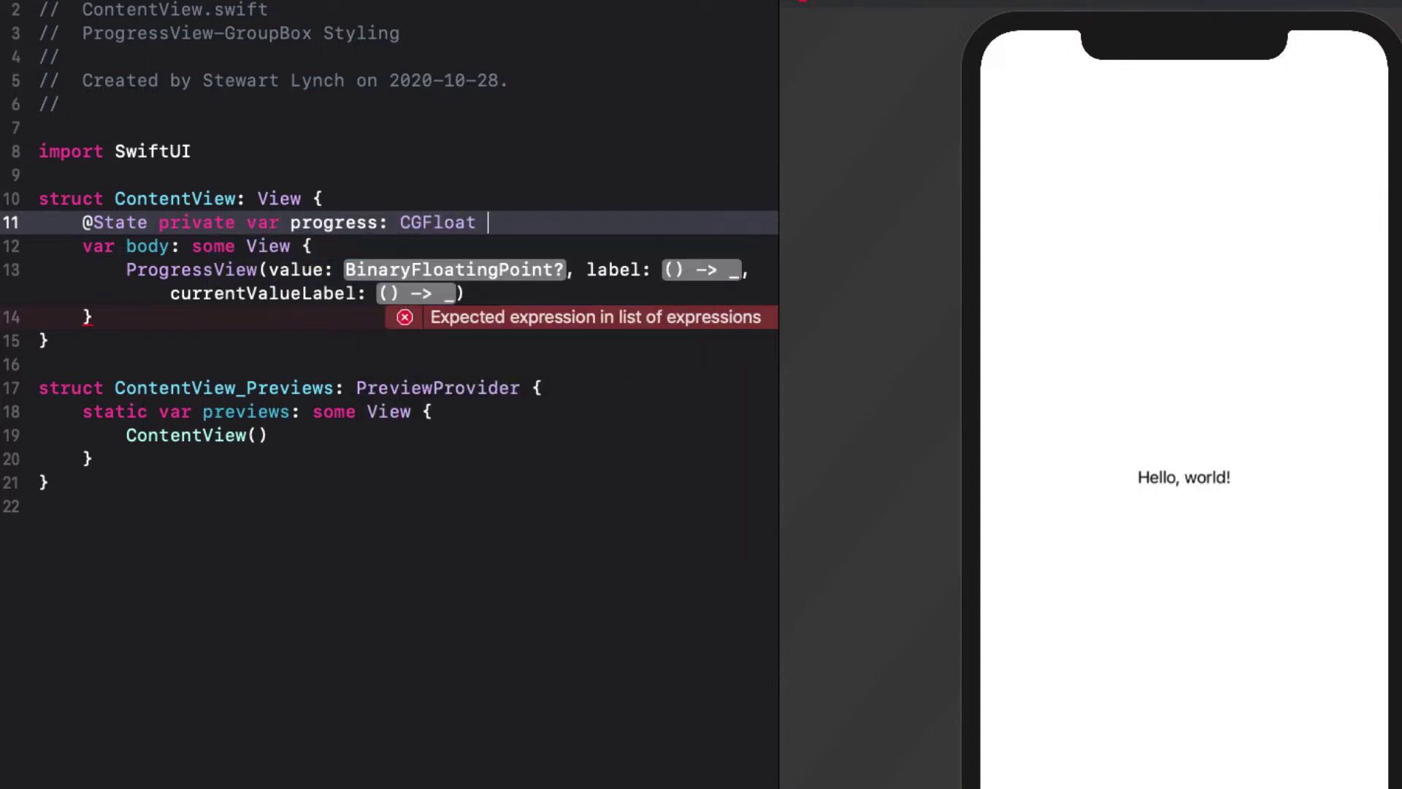
text(= 0)
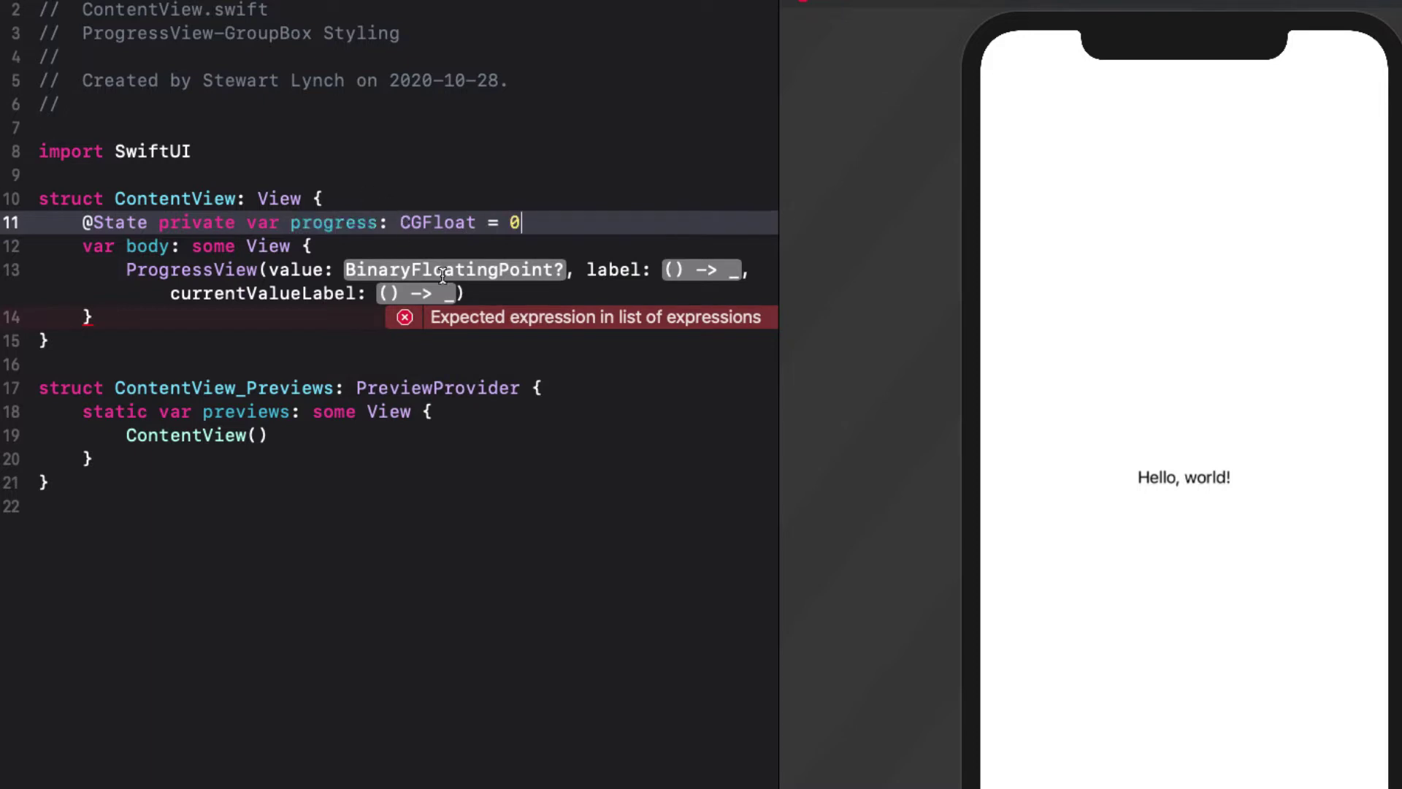
click(443, 273)
text(pr)
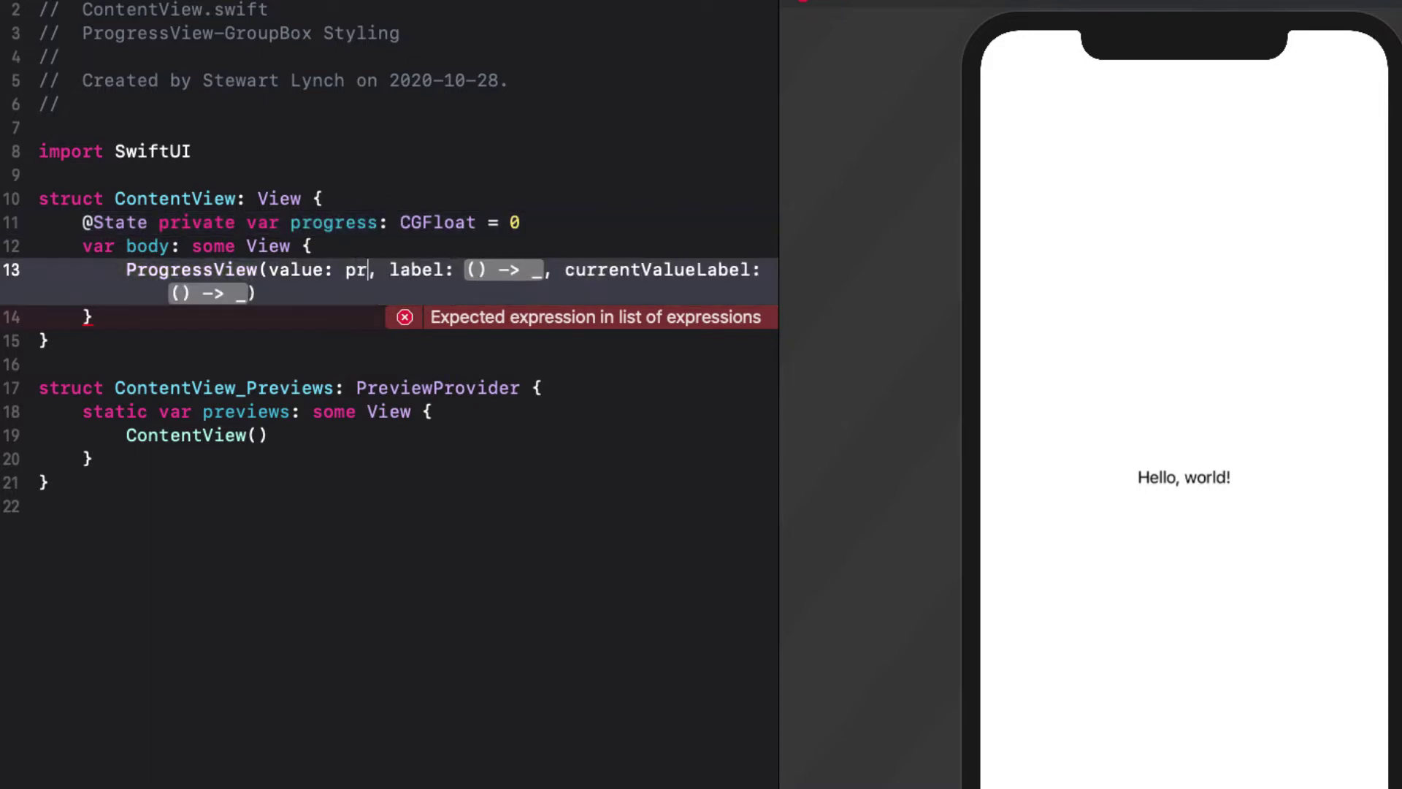
text(ogress)
key(Return)
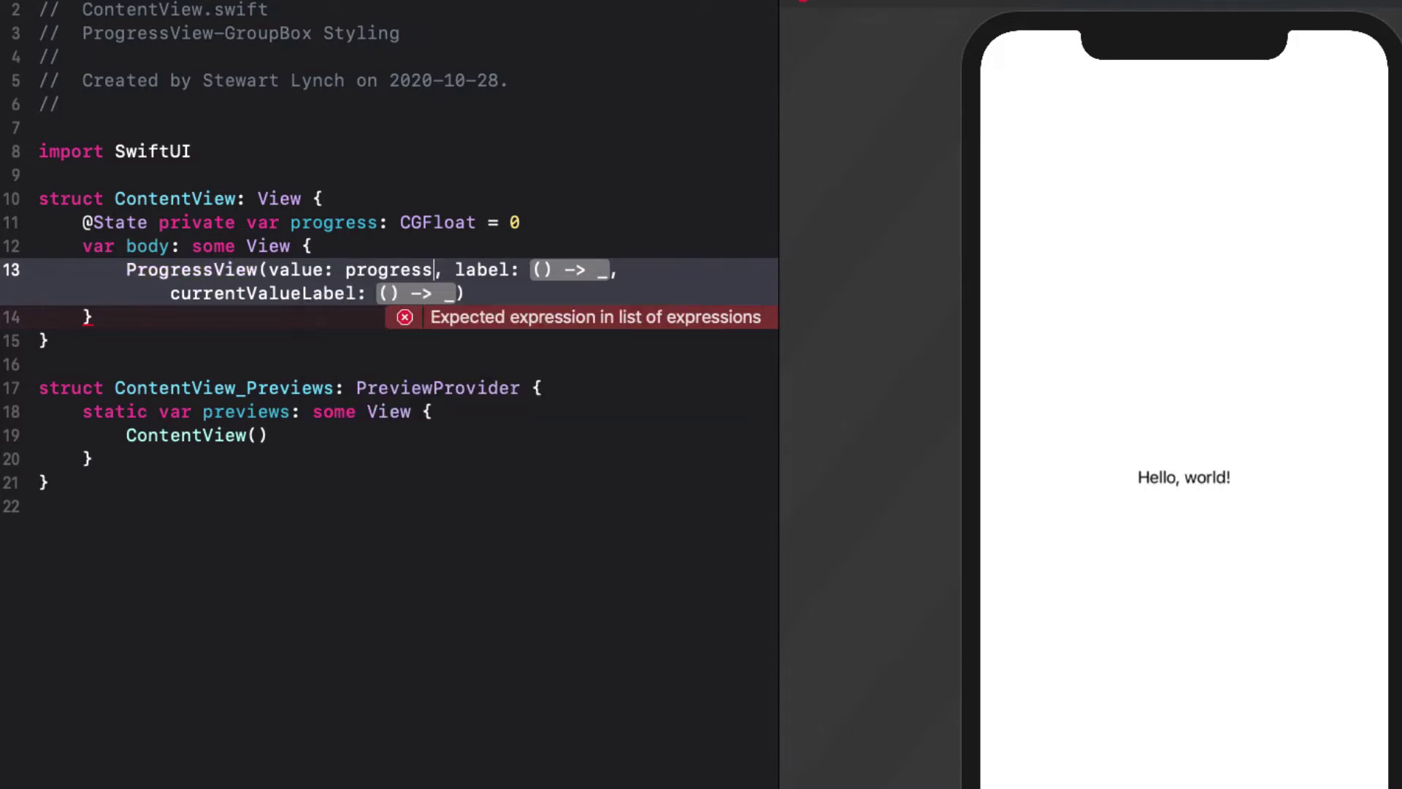
Expand label and currentValueLabel into trailing closures and delete their '() -> _ in' signatures.
key(Tab)
key(Return)
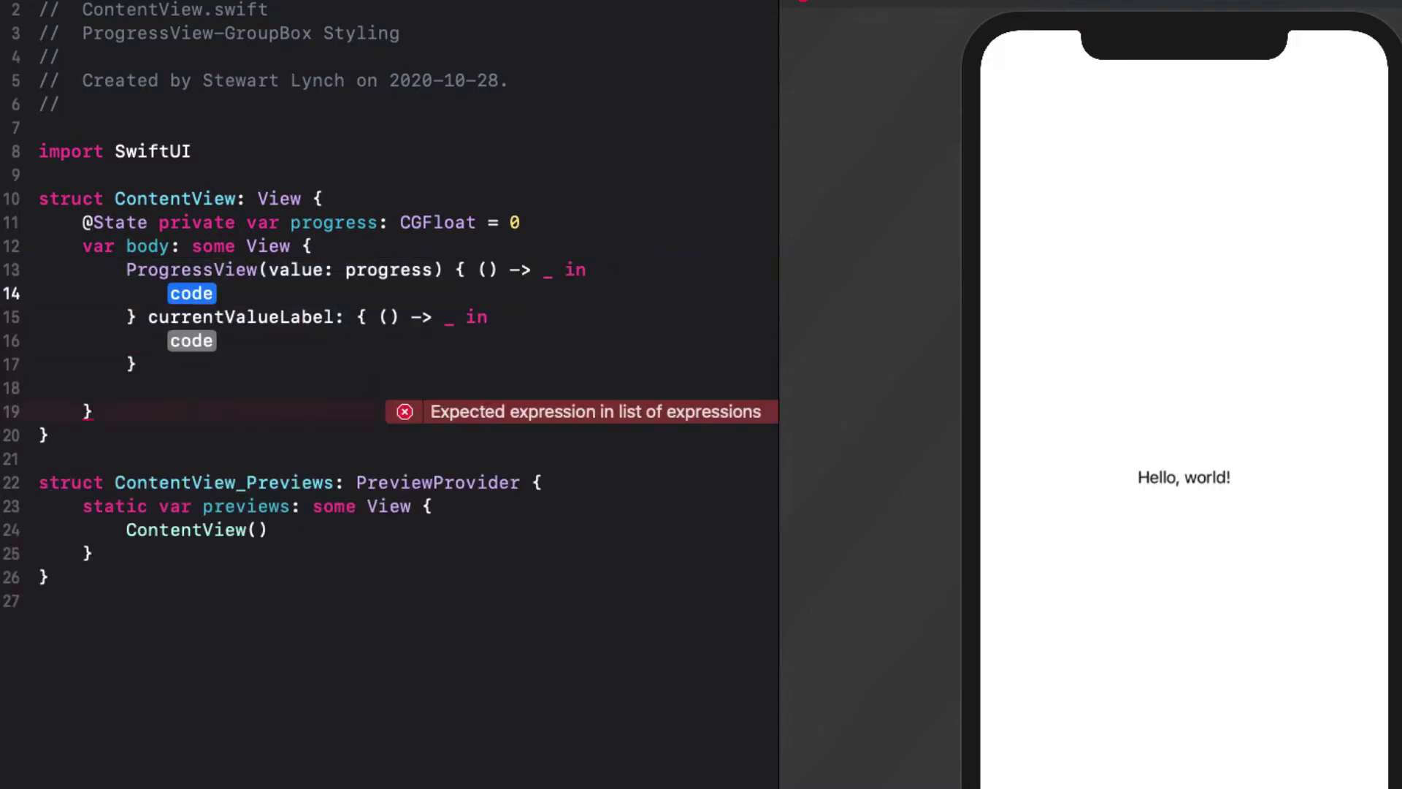
drag(479, 271, 621, 270)
key(BackSpace)
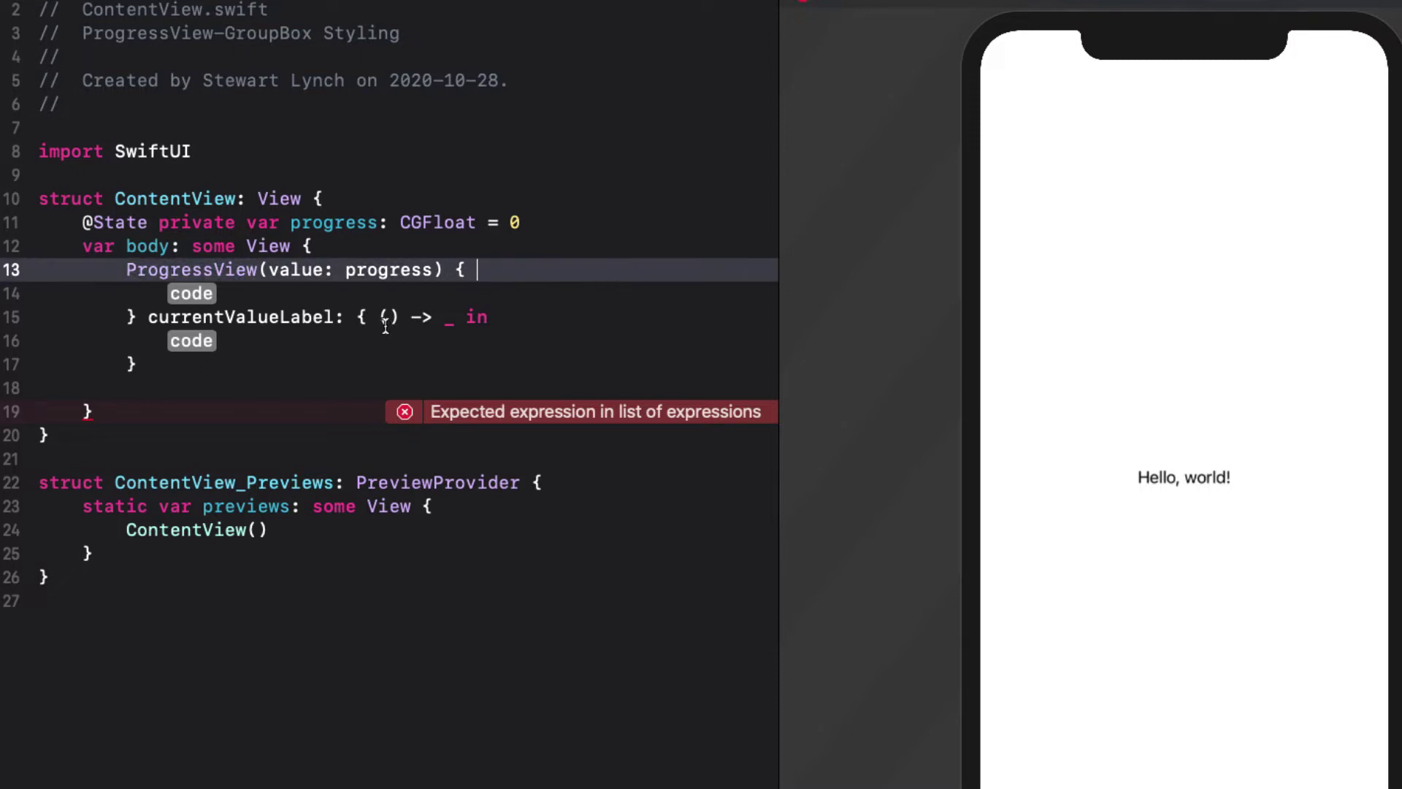
drag(380, 317, 522, 316)
key(BackSpace)
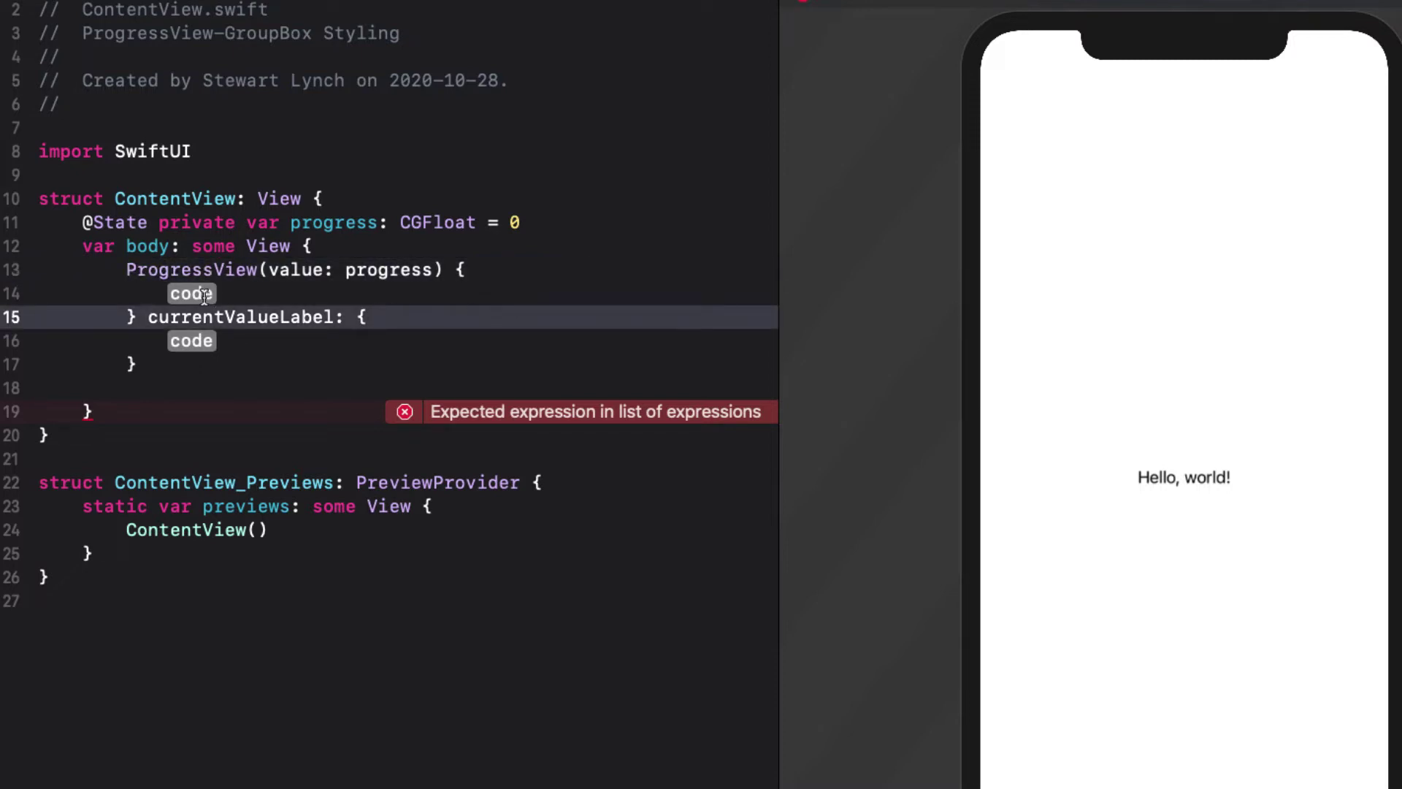
Set the label to Label("Battery", systemImage: "battery.25") and the caption to Text("Currrent Charge").
click(204, 296)
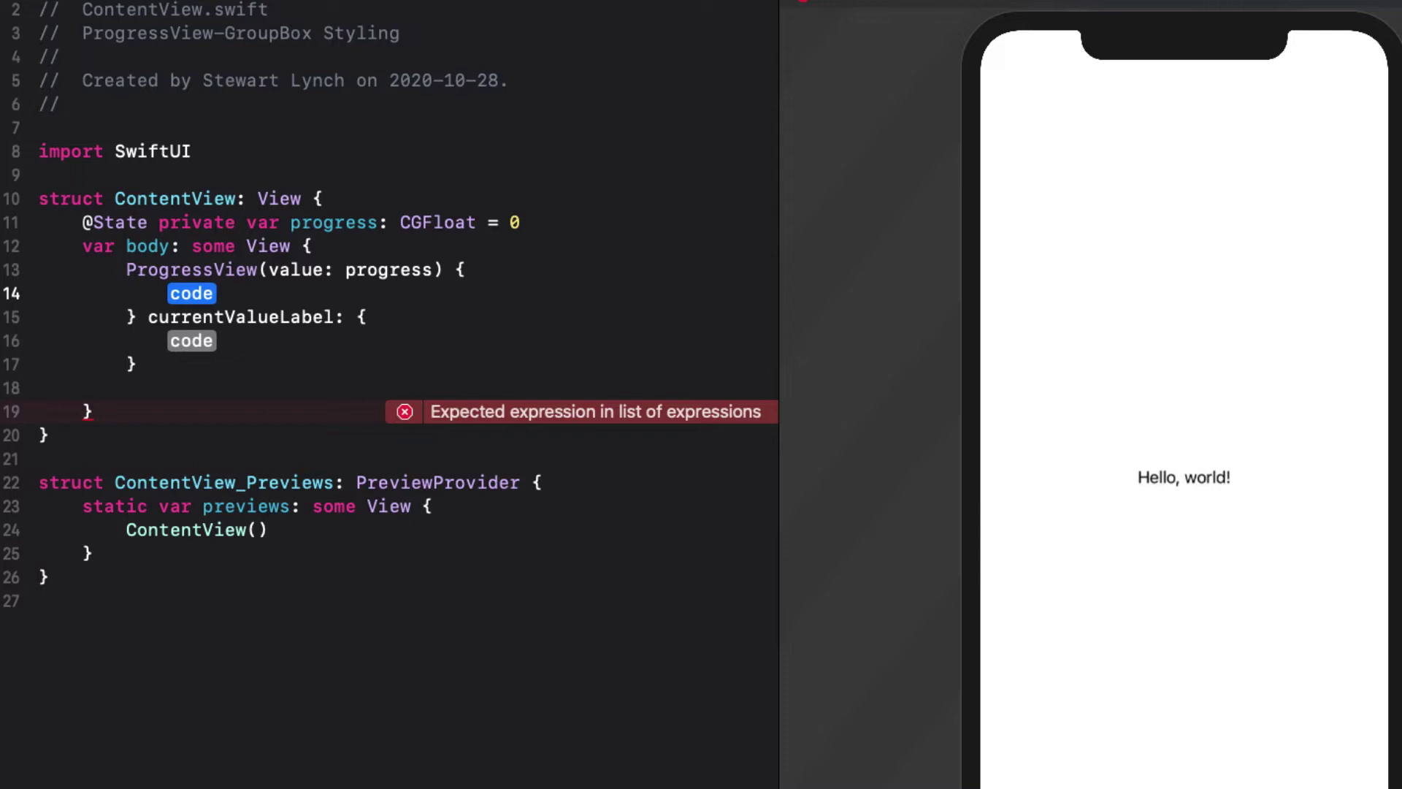
text(La)
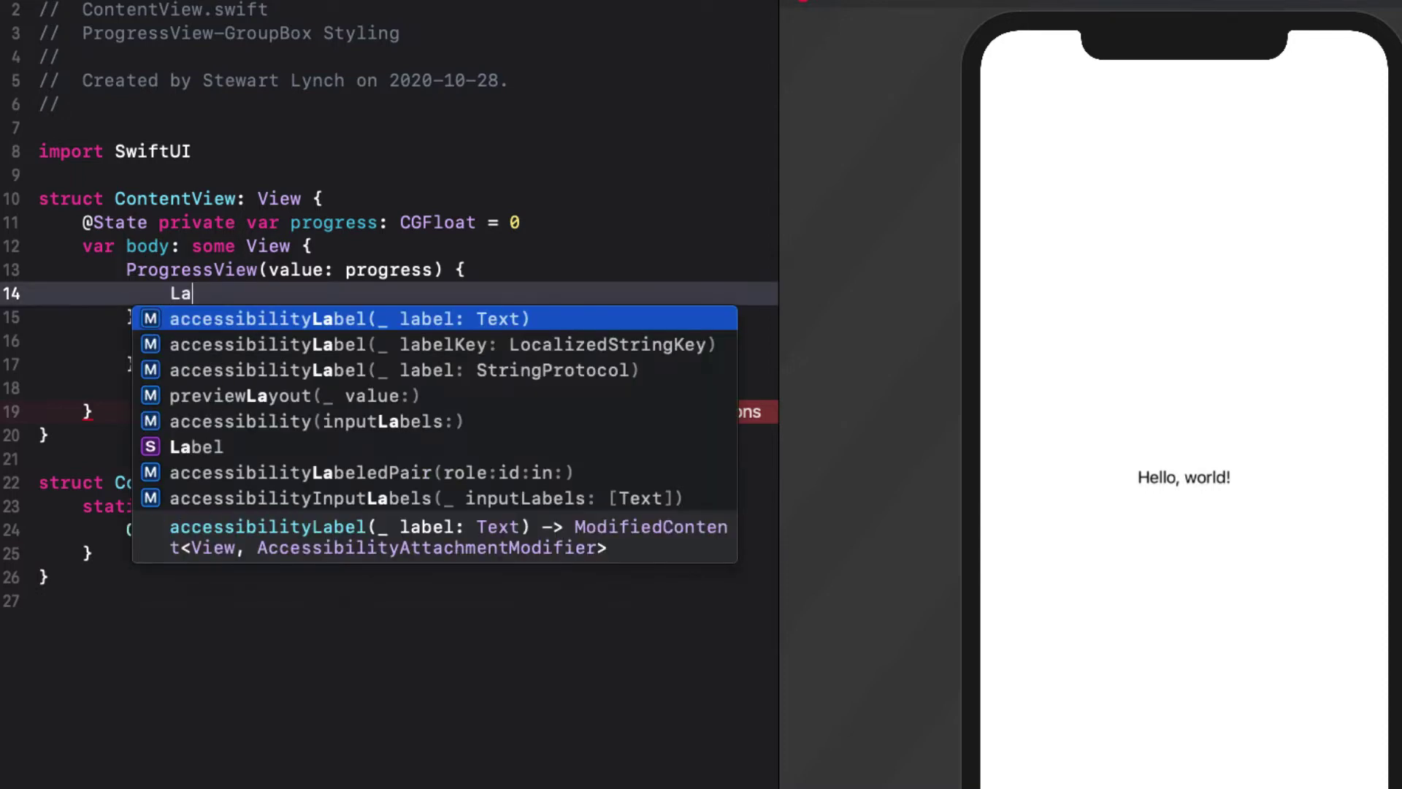
text(bel("Battery)
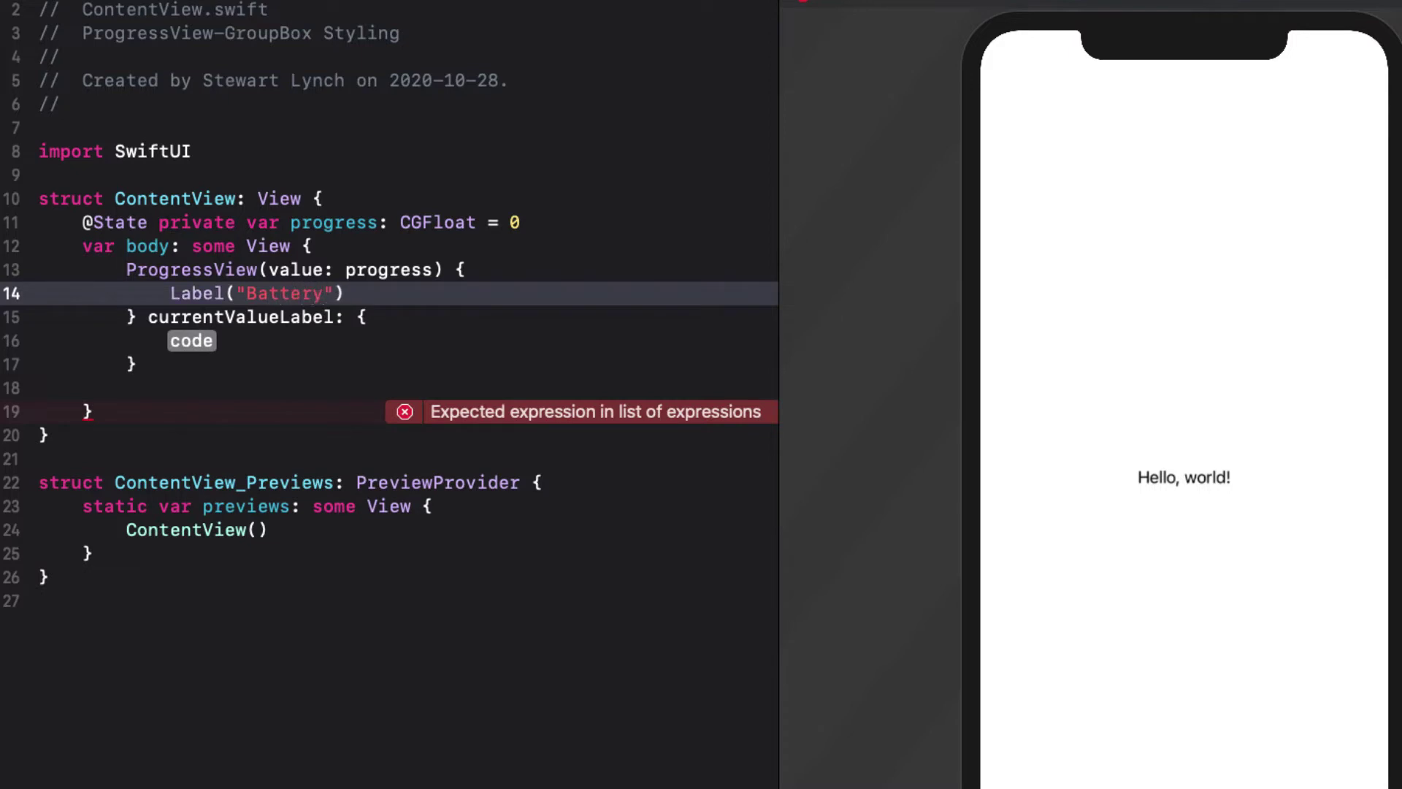
text(", ")
key(BackSpace)
text(systemImage: "battery.25")
key(Right)
click(187, 325)
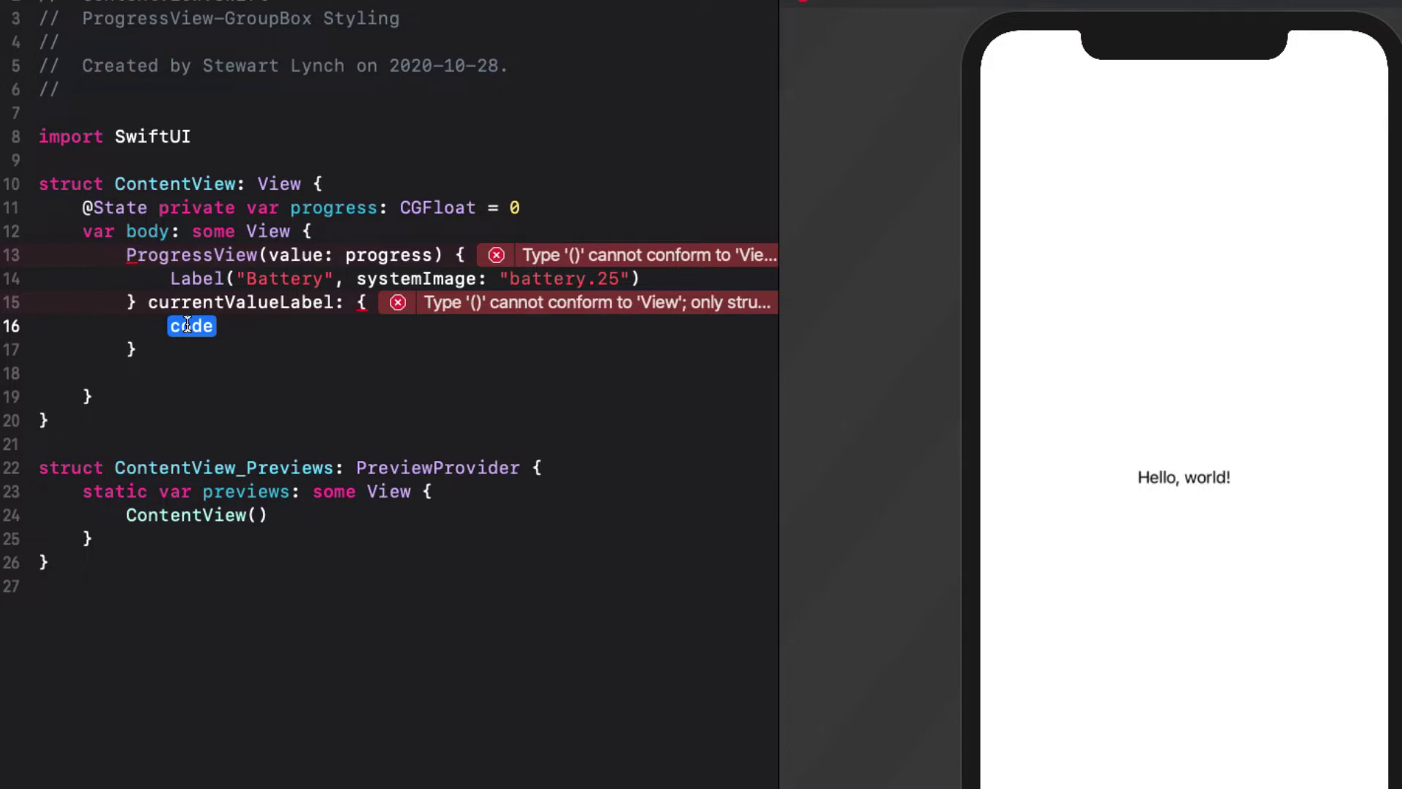
text(Text()
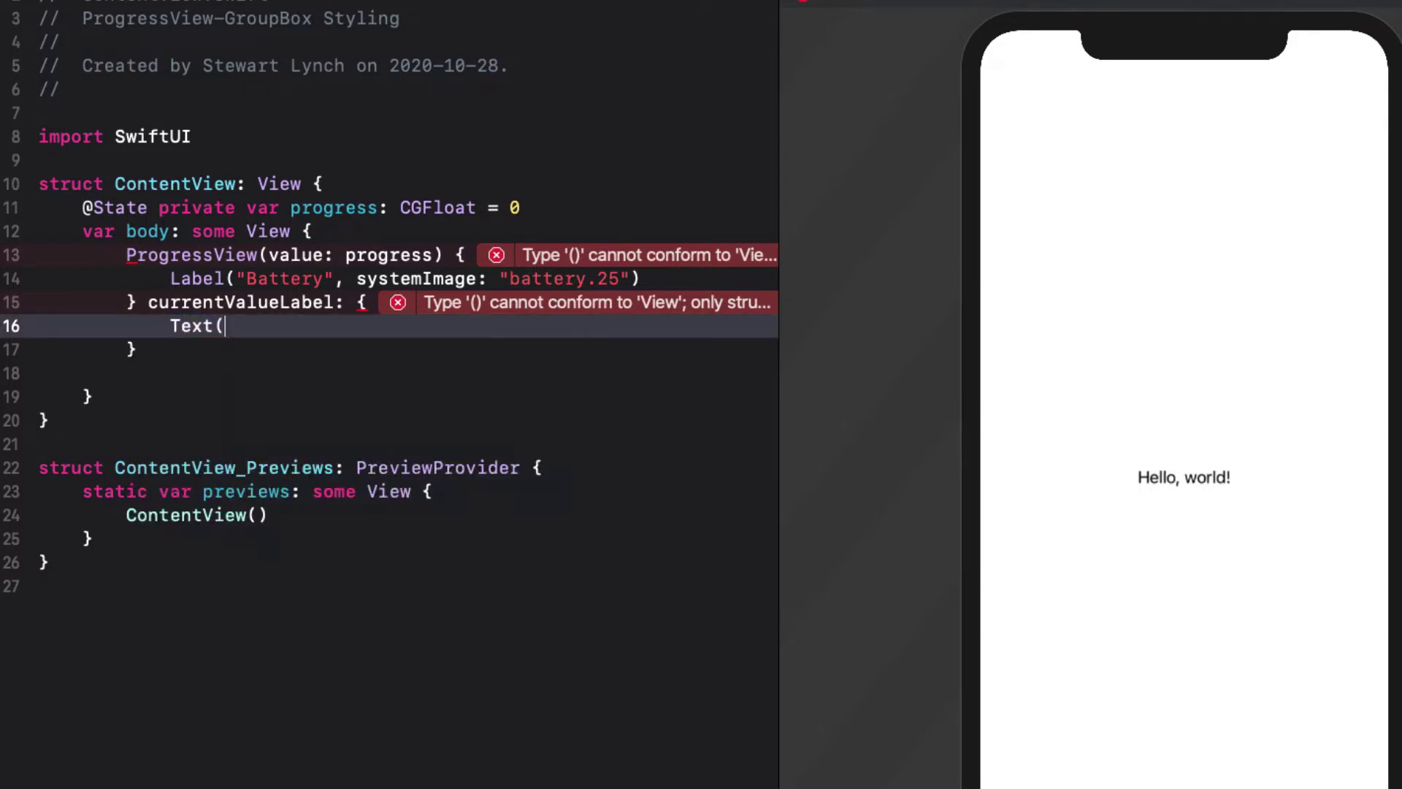
text("Currrent Charge)
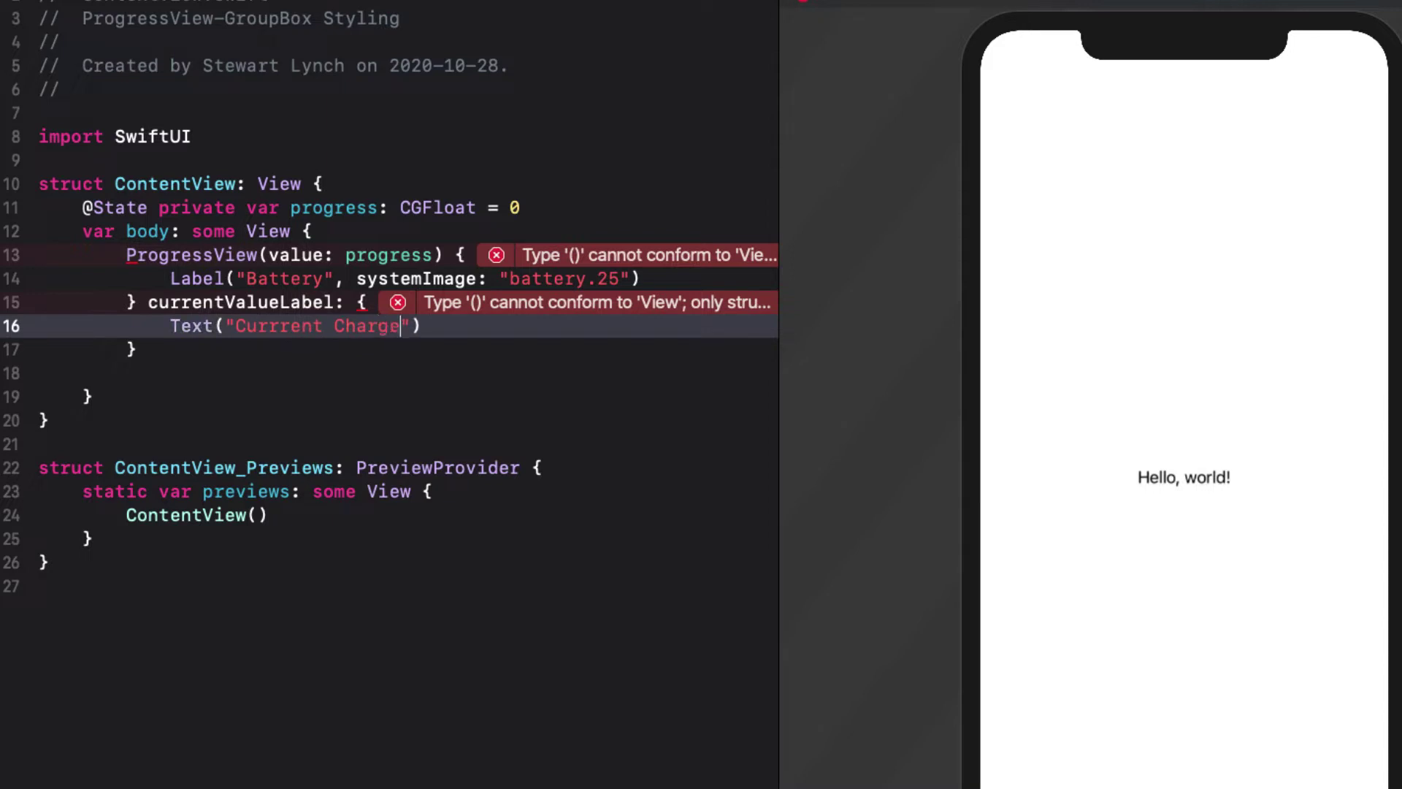
scroll(390, 329, down, 3)
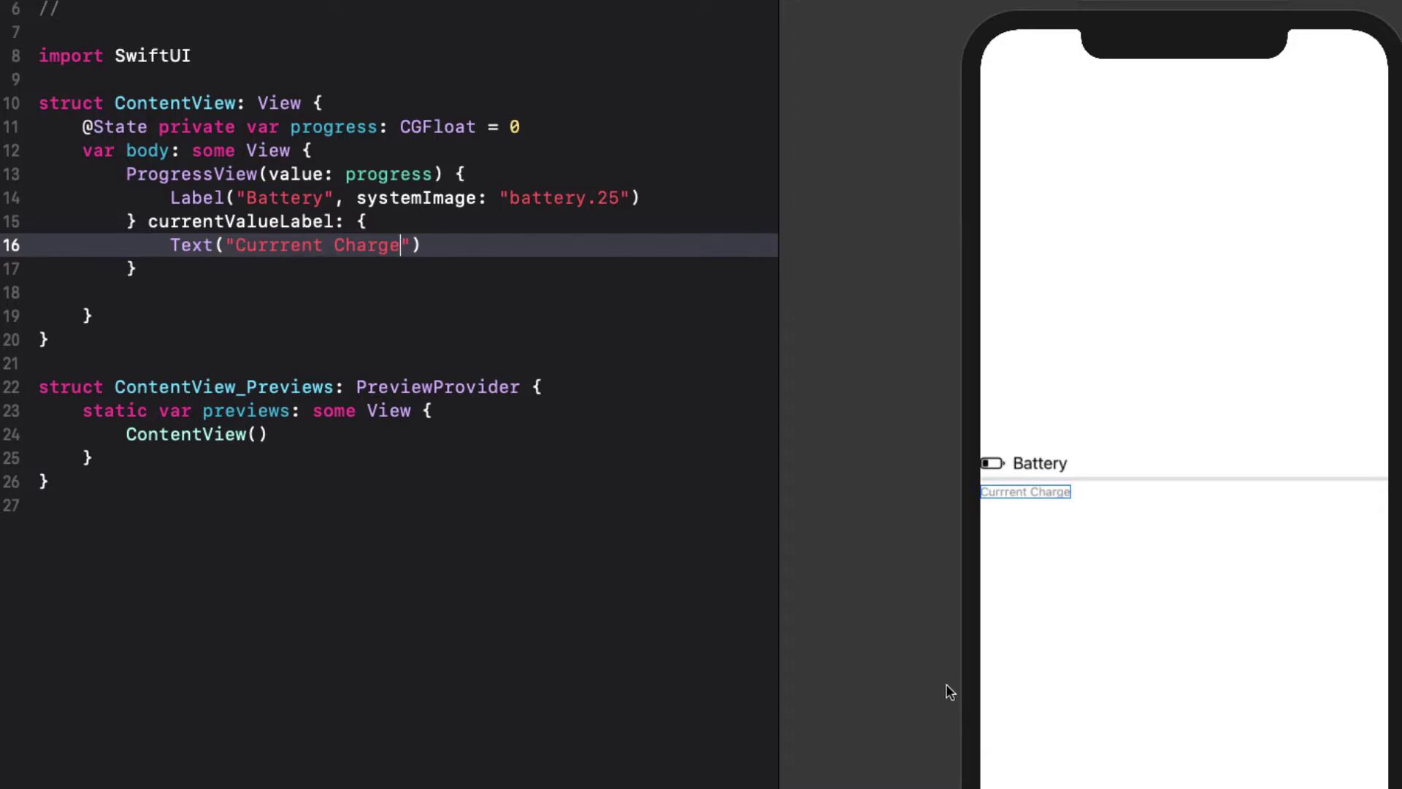
Wrap the ProgressView in a VStack and add a Button titled Charge below it.
click(180, 176)
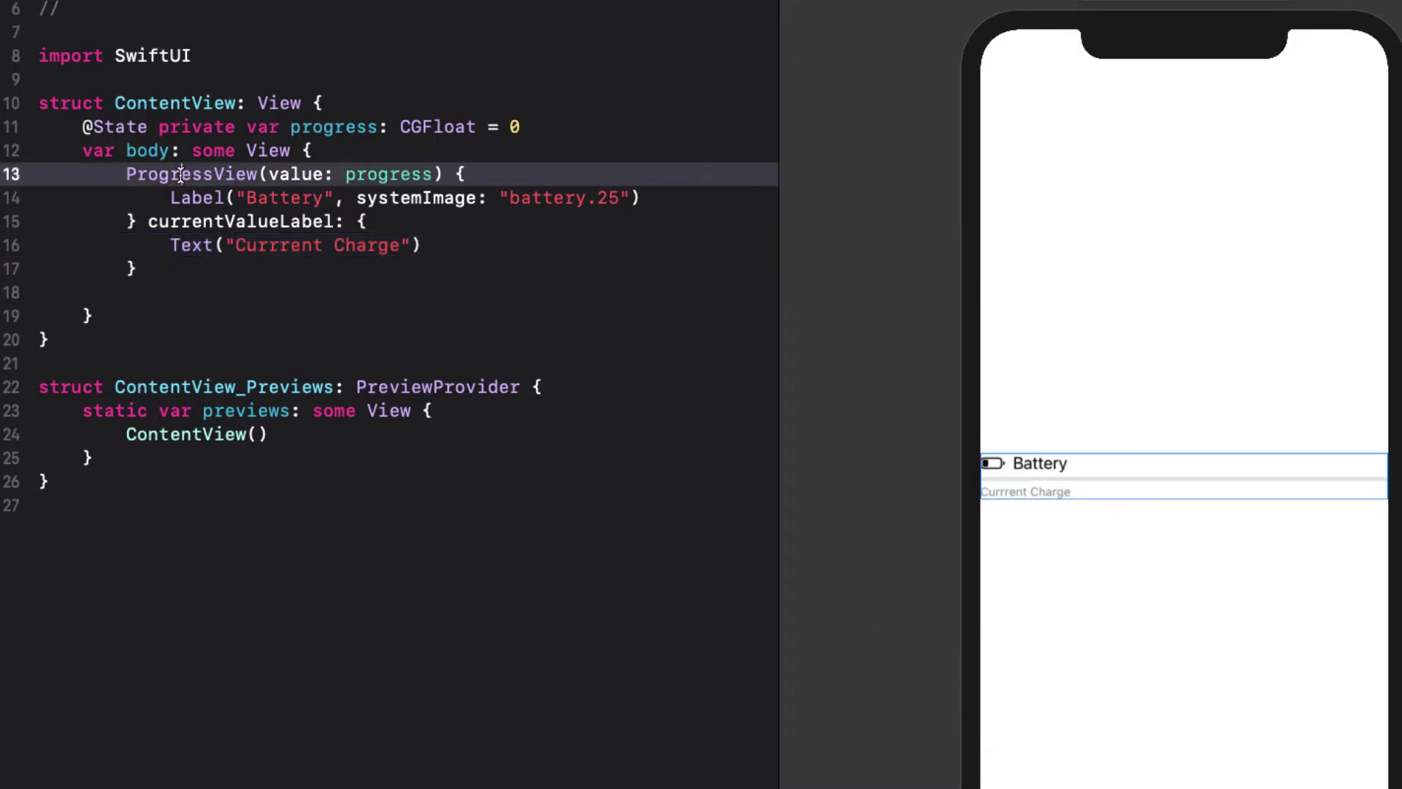
super+click(180, 175)
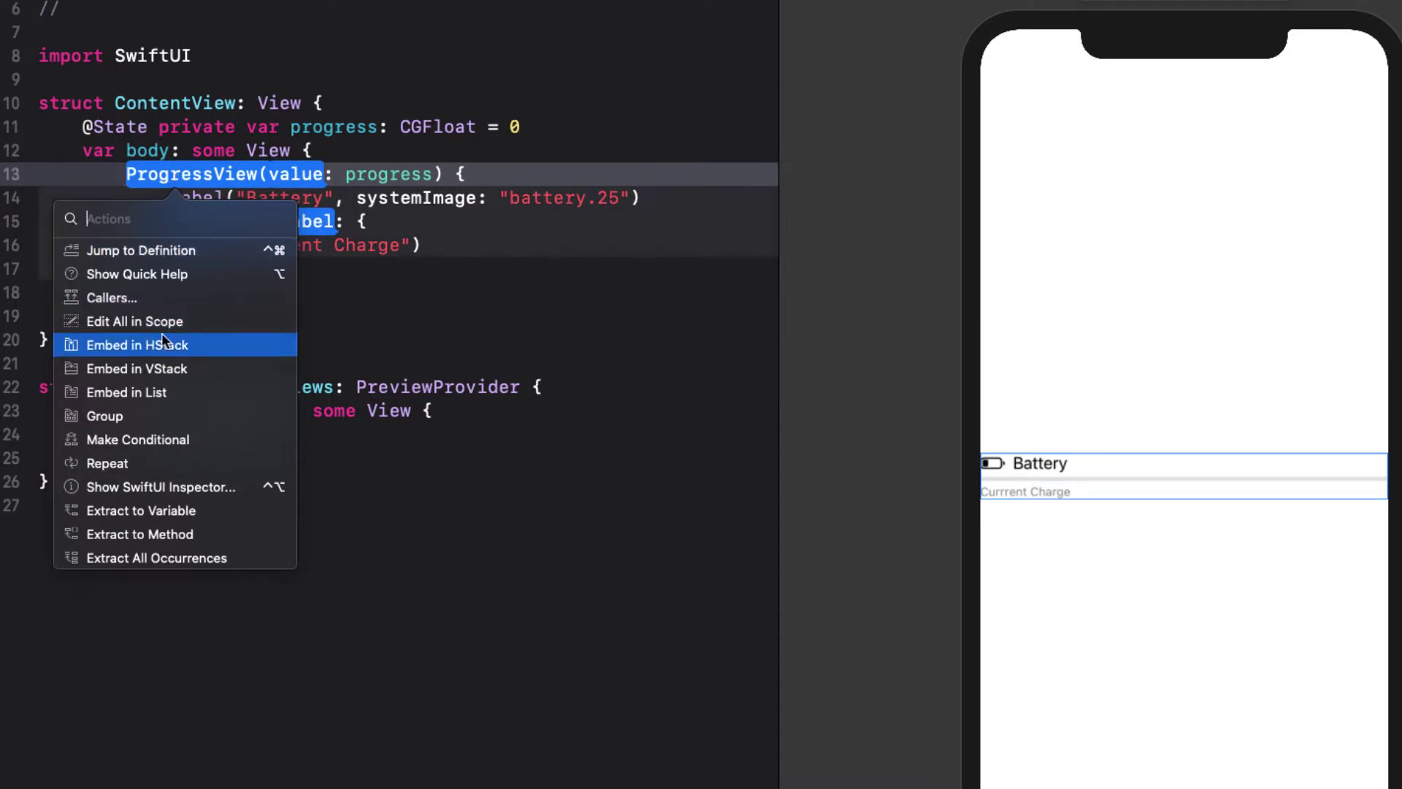
click(172, 368)
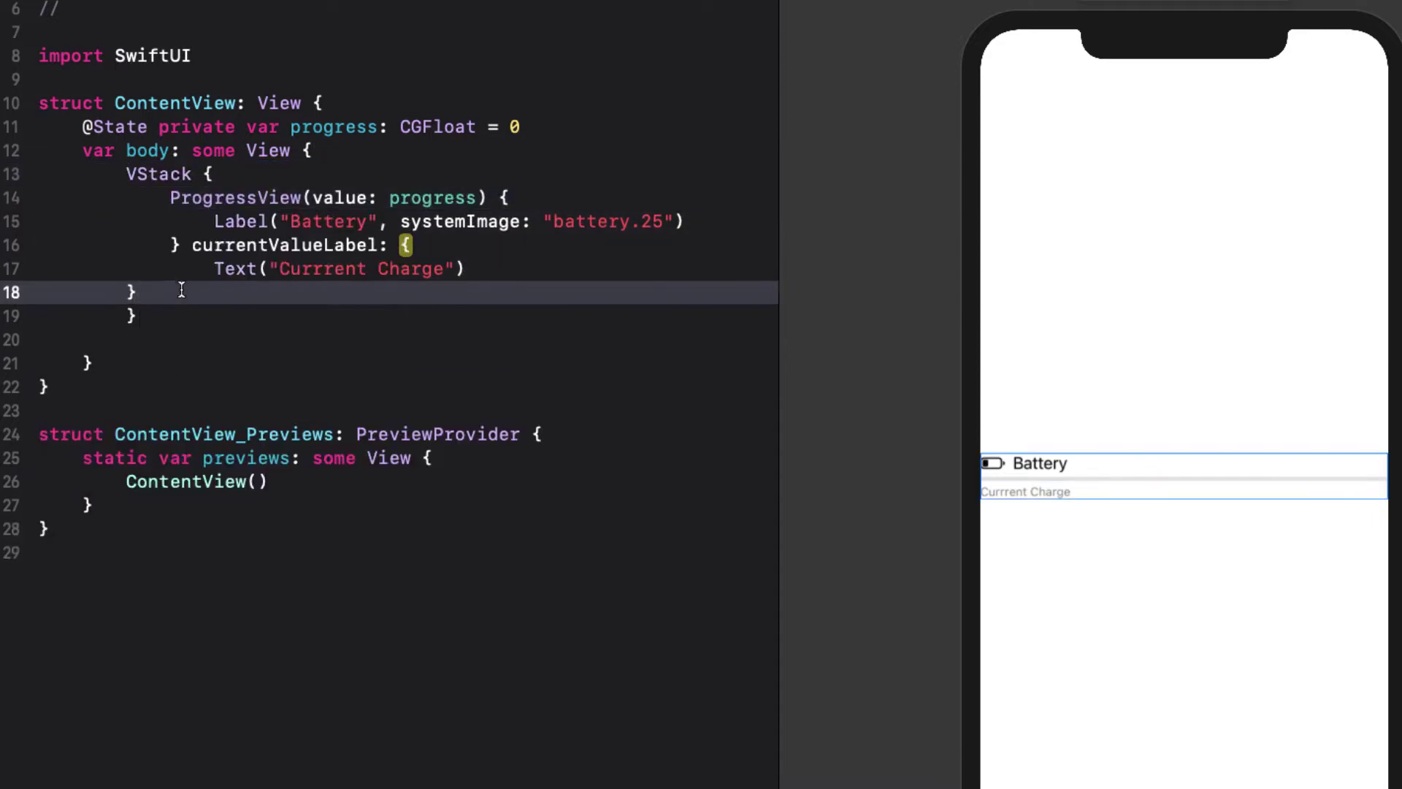
click(223, 177)
click(173, 297)
key(Return)
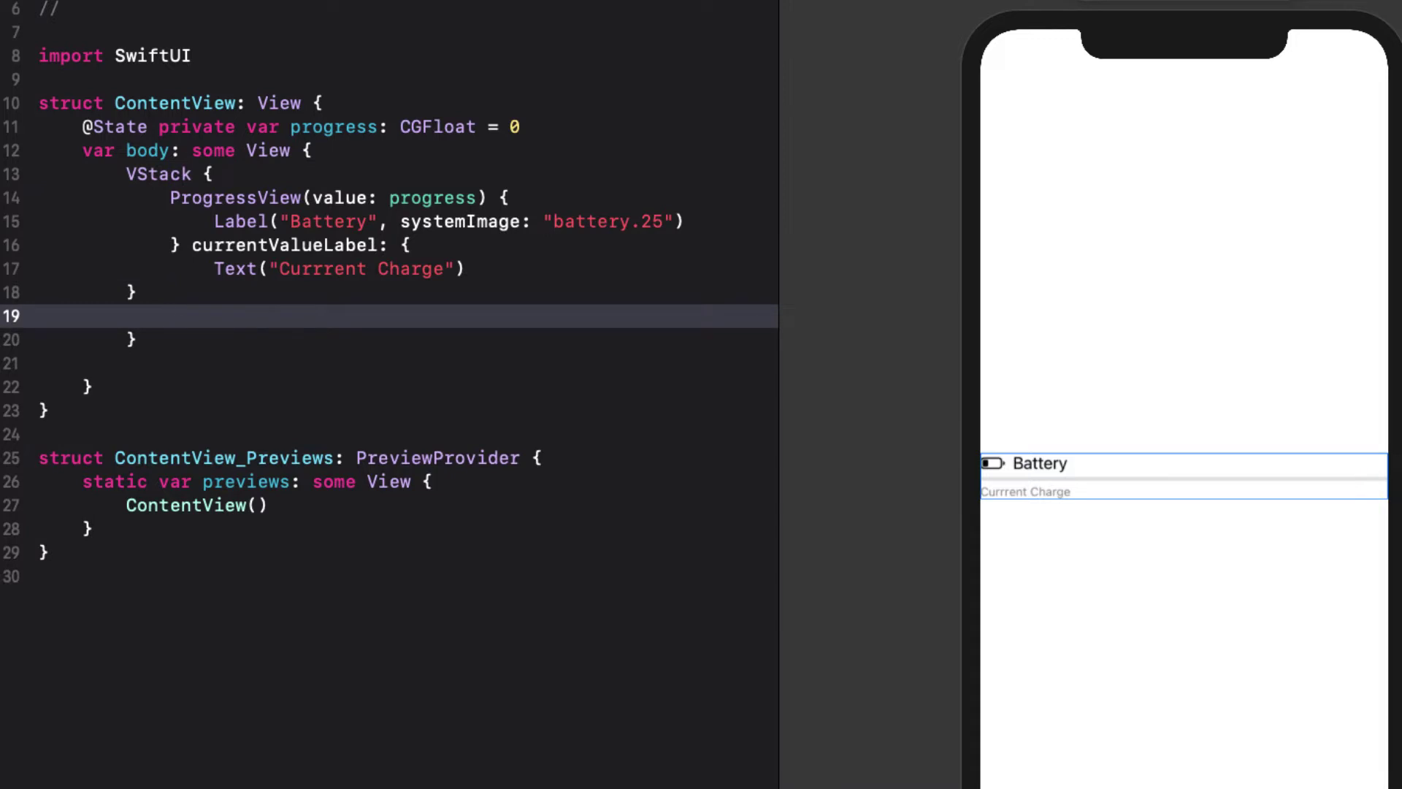
text(Button)
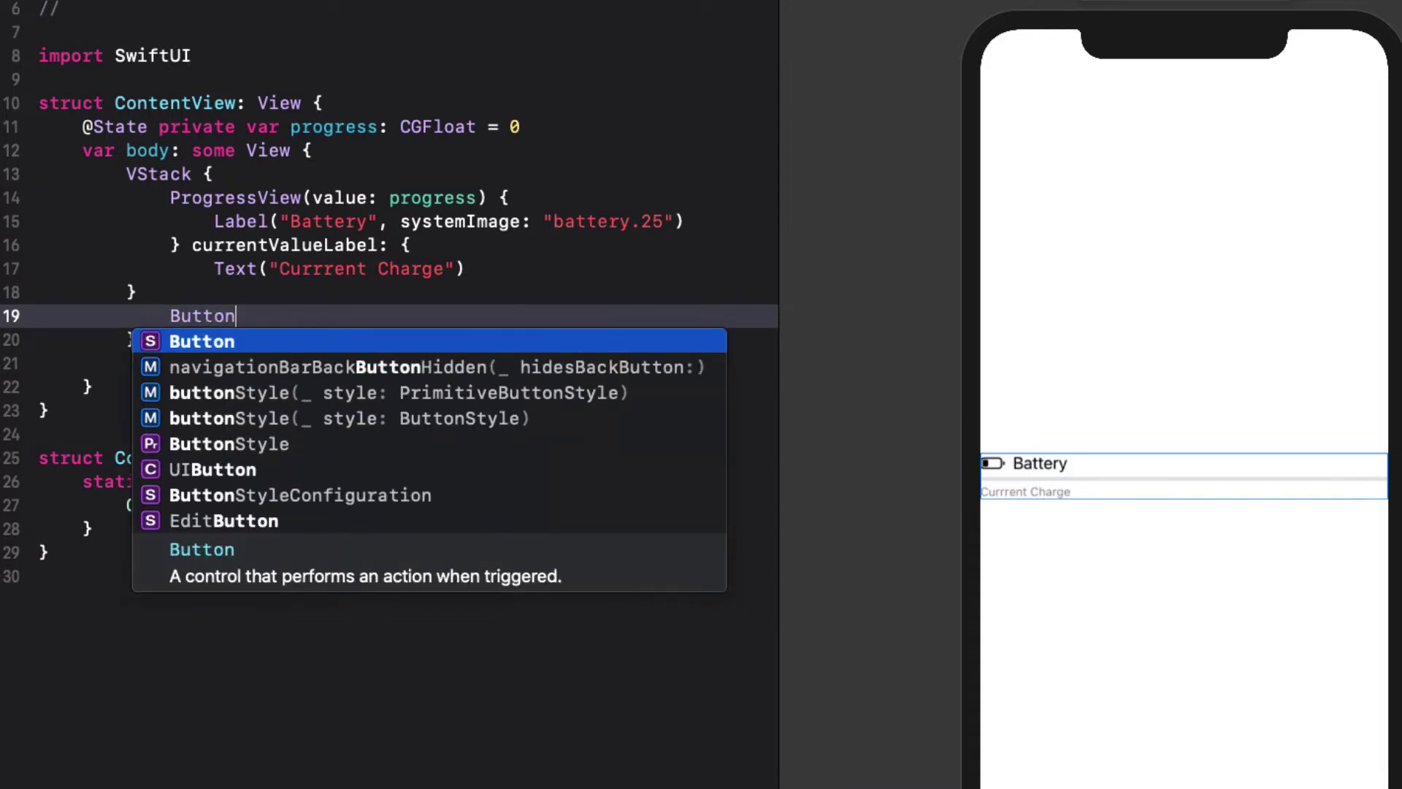
text(("Charge")
key(Right)
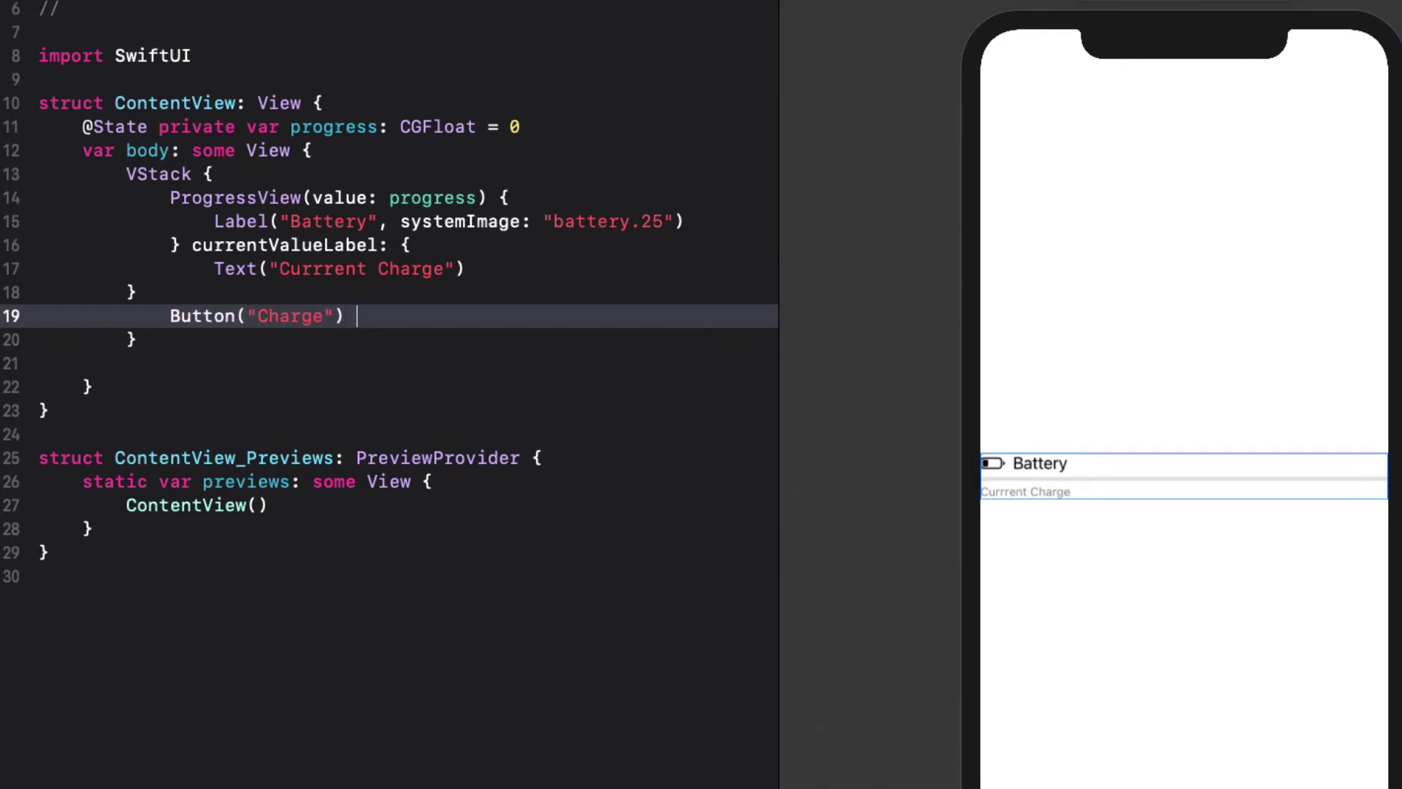
text({)
Make the button set progress = 0 then animate progress = 1 with Animation.linear(duration: 2), and pad the stack.
key(Return)
text(progress = 0)
key(Return)
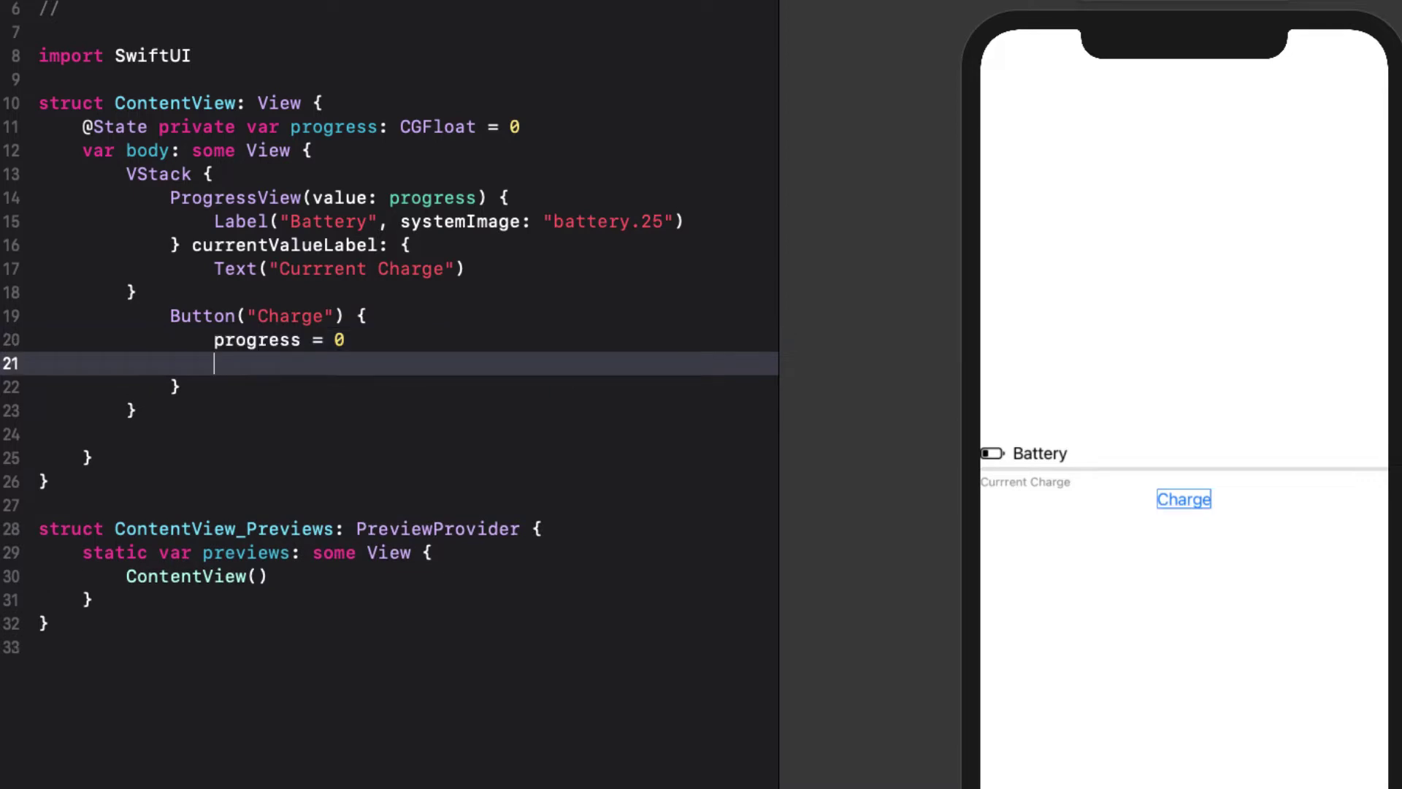
text(withAn)
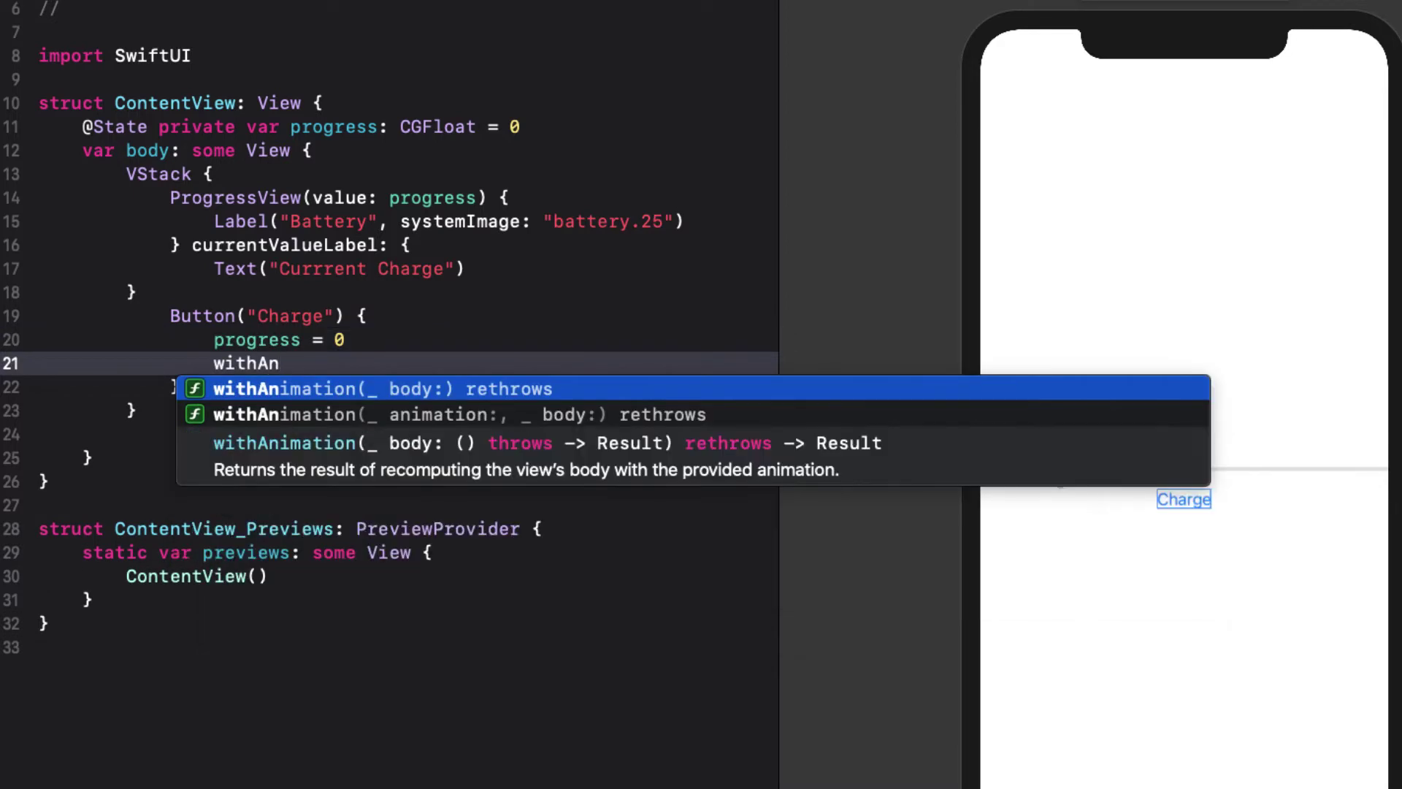
text(imation(Animation.l)
key(Down)
key(Return)
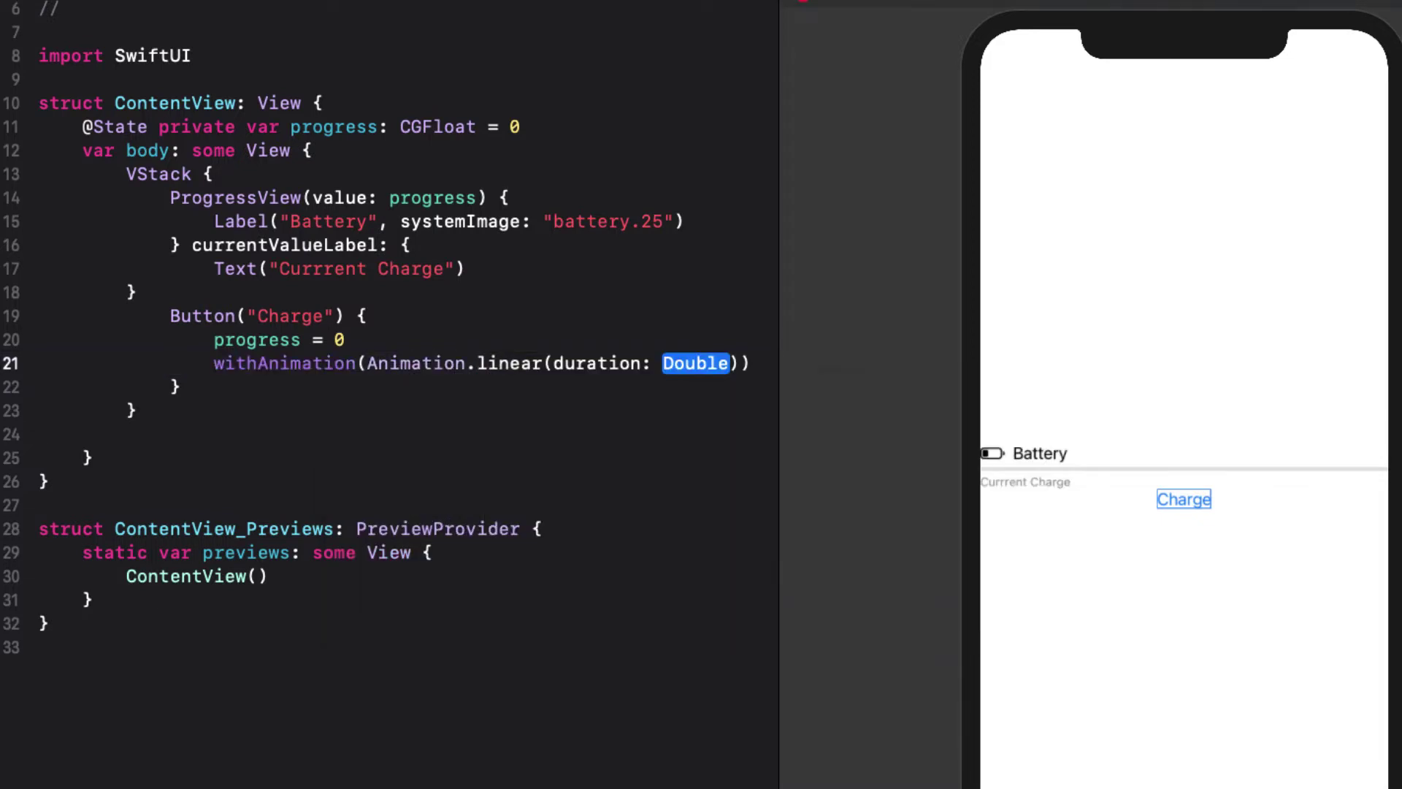
text(2)
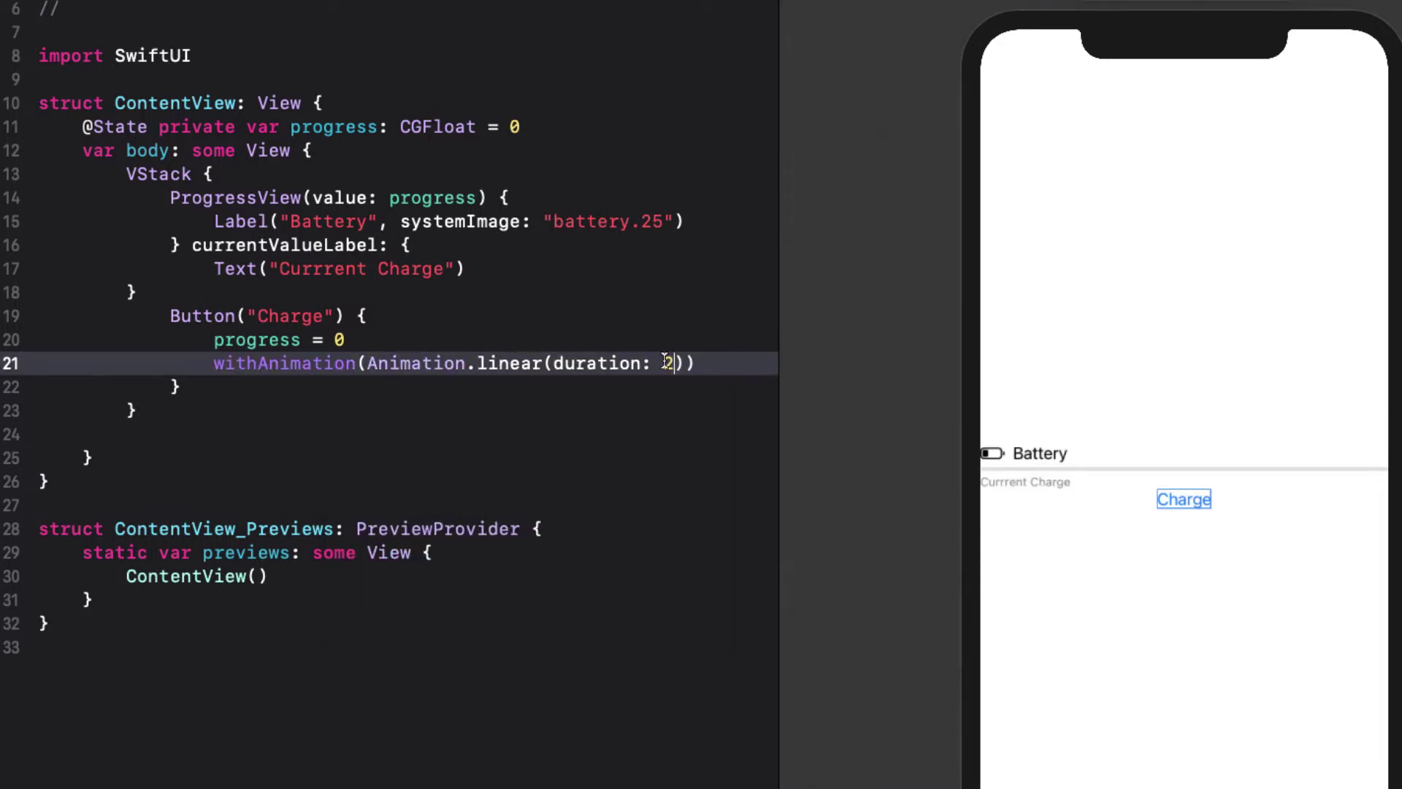
key(Right)
key(Right)
text({)
key(Return)
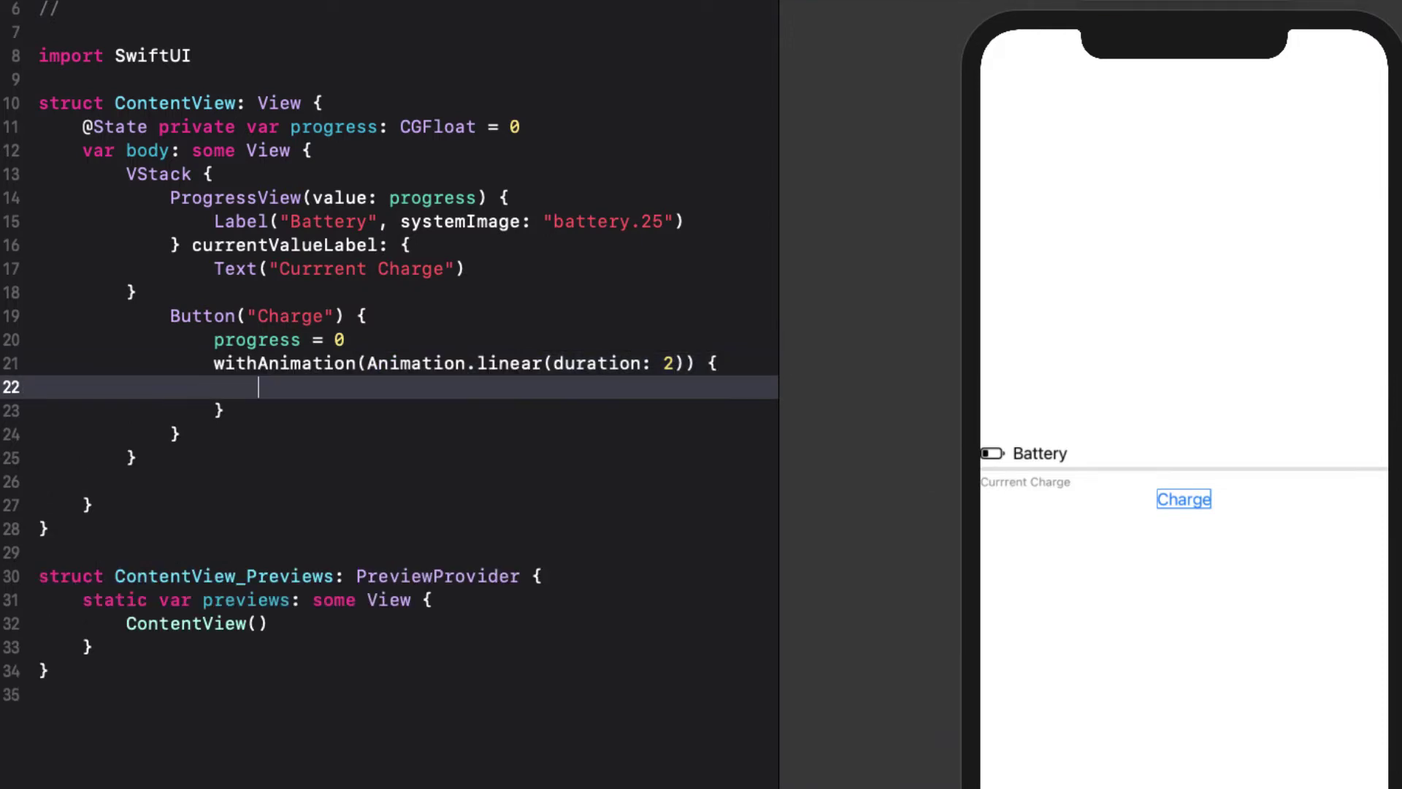
text(progre)
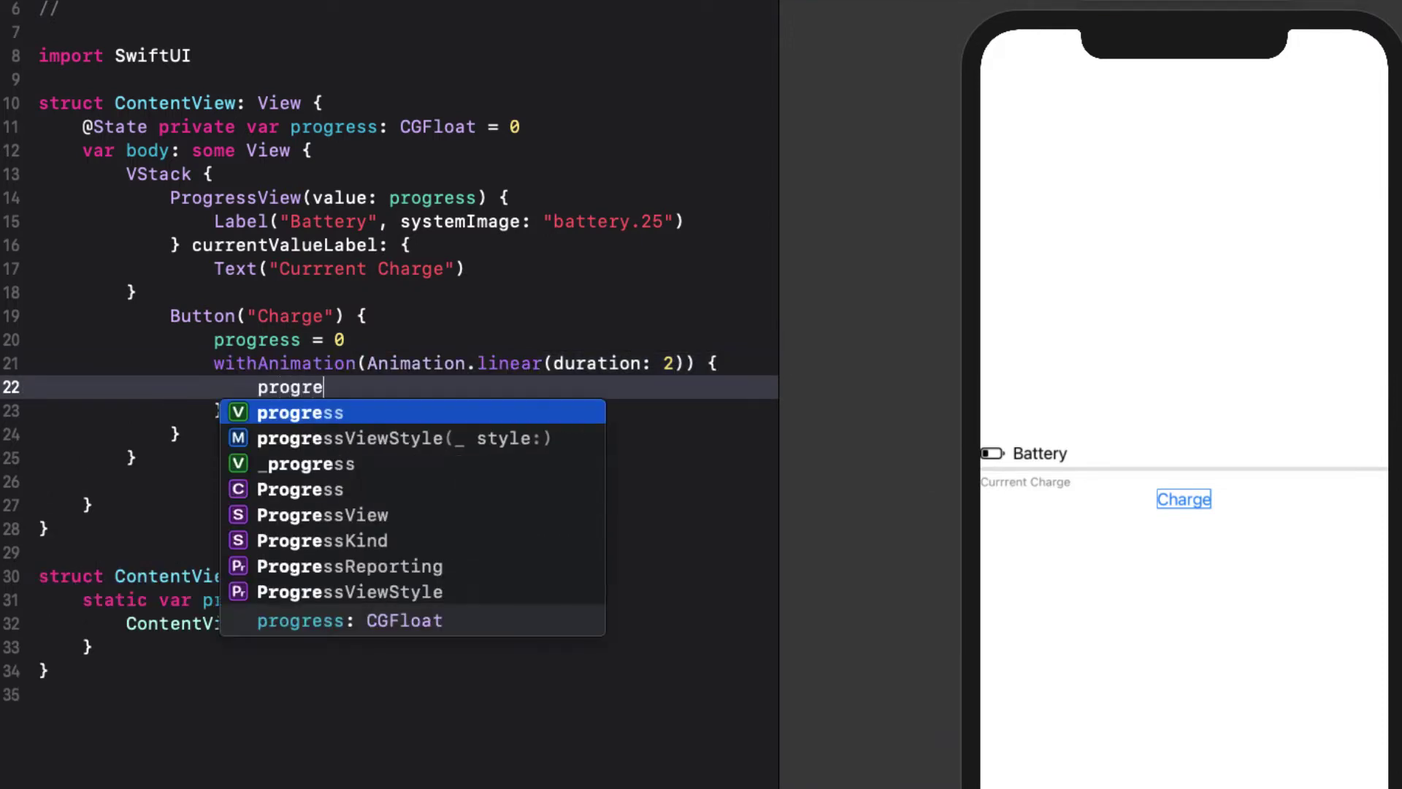
text(ss = 1)
key(Down)
key(Down)
key(Down)
text(.padding())
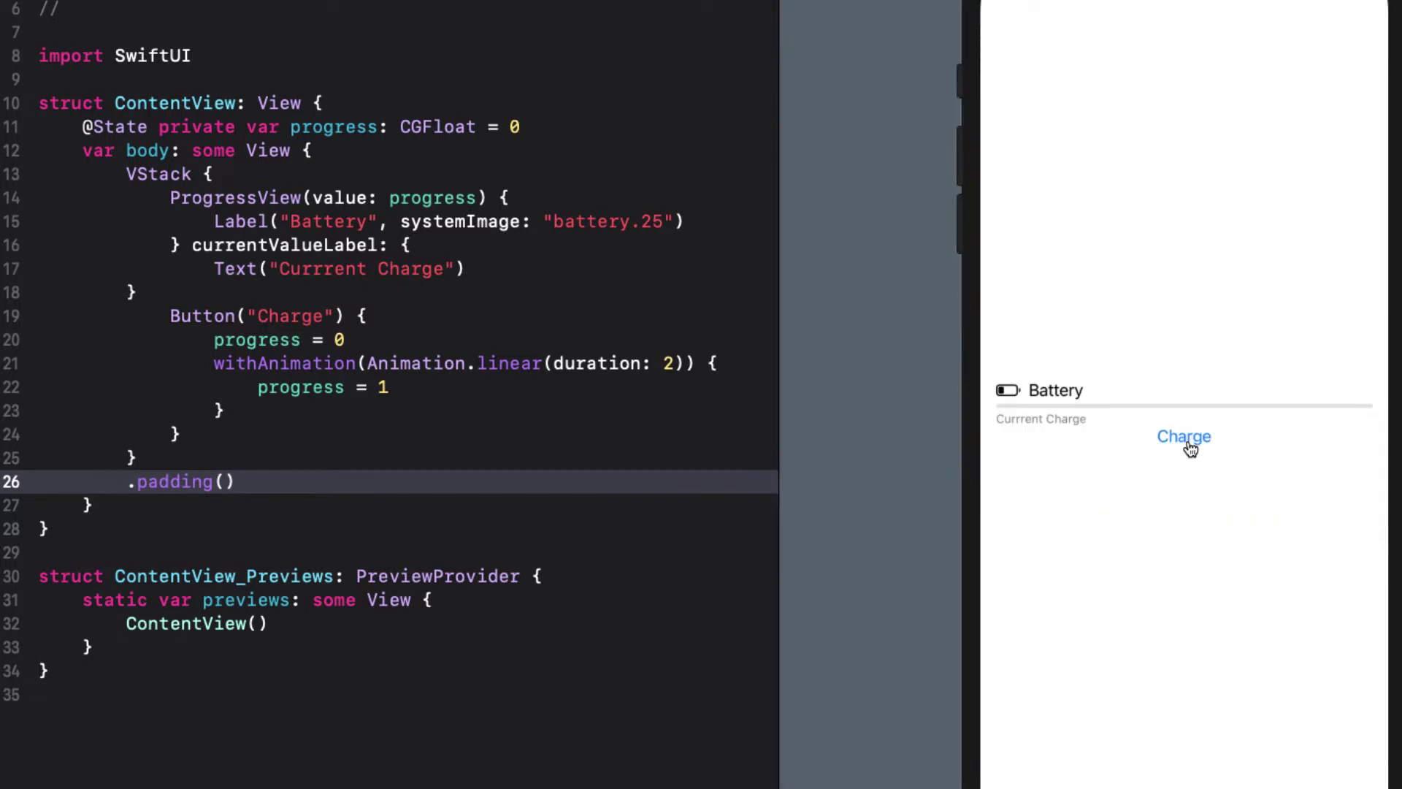
click(1189, 444)
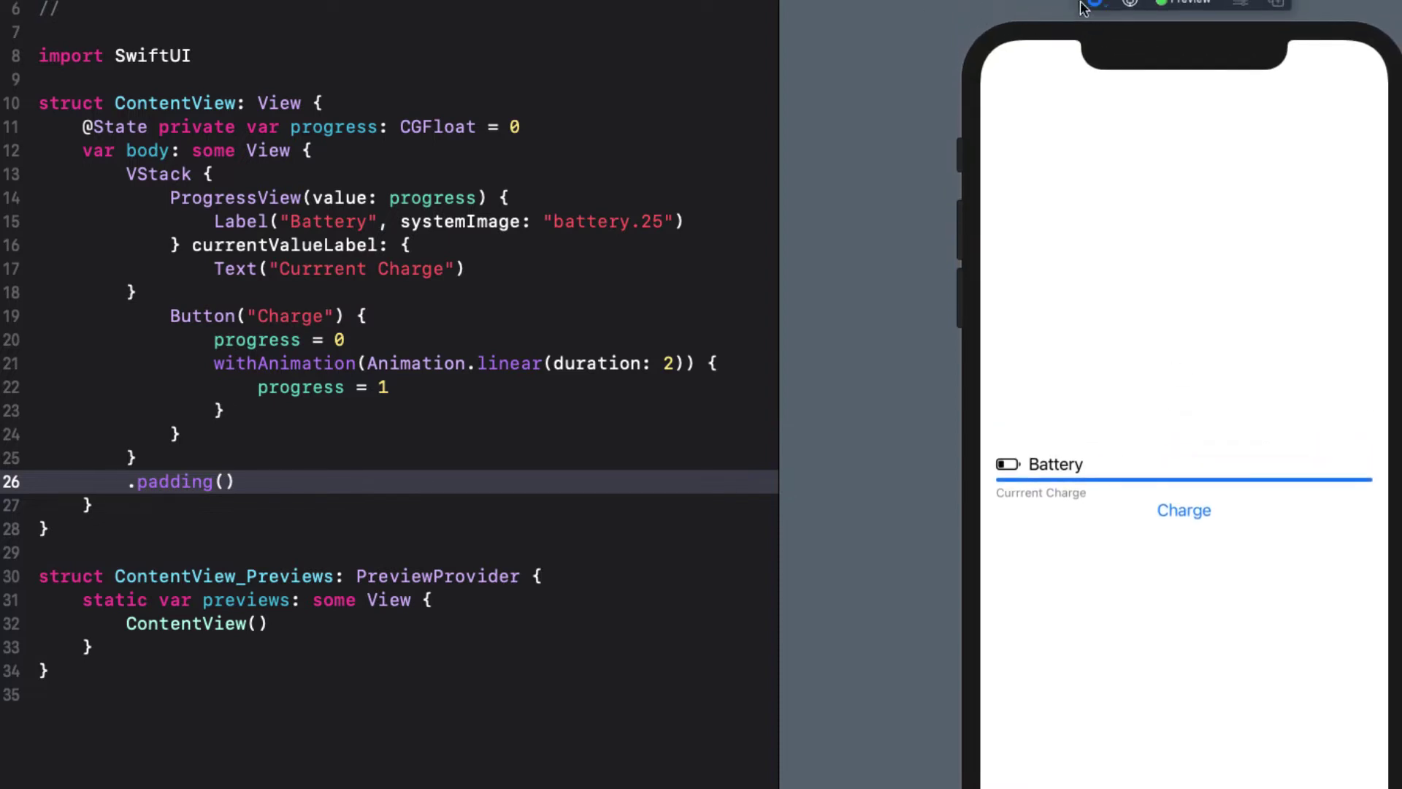
click(1094, 6)
click(1093, 6)
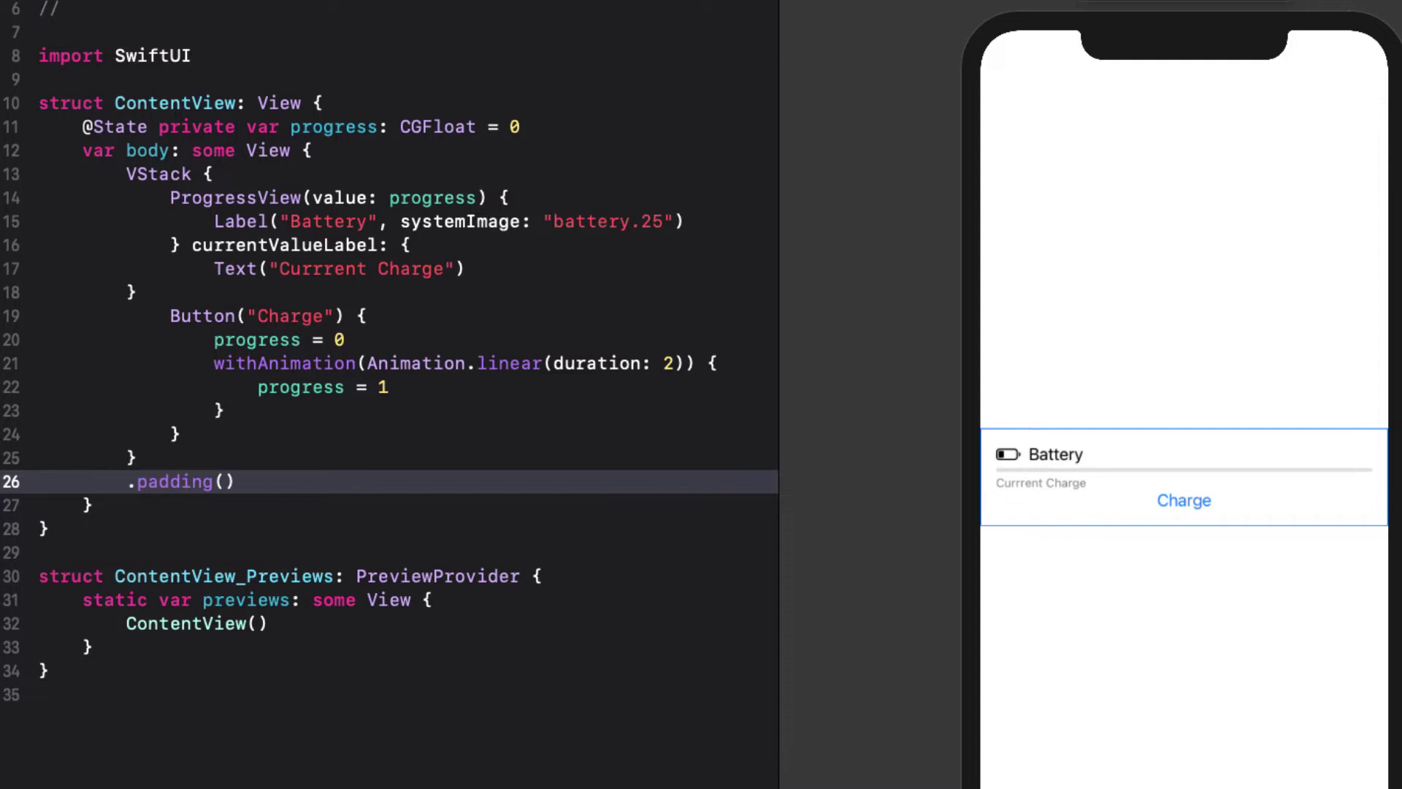
Declare struct BatteryViewStyle: ProgressViewStyle below ContentView with an empty makeBody(configuration:) stub.
click(216, 537)
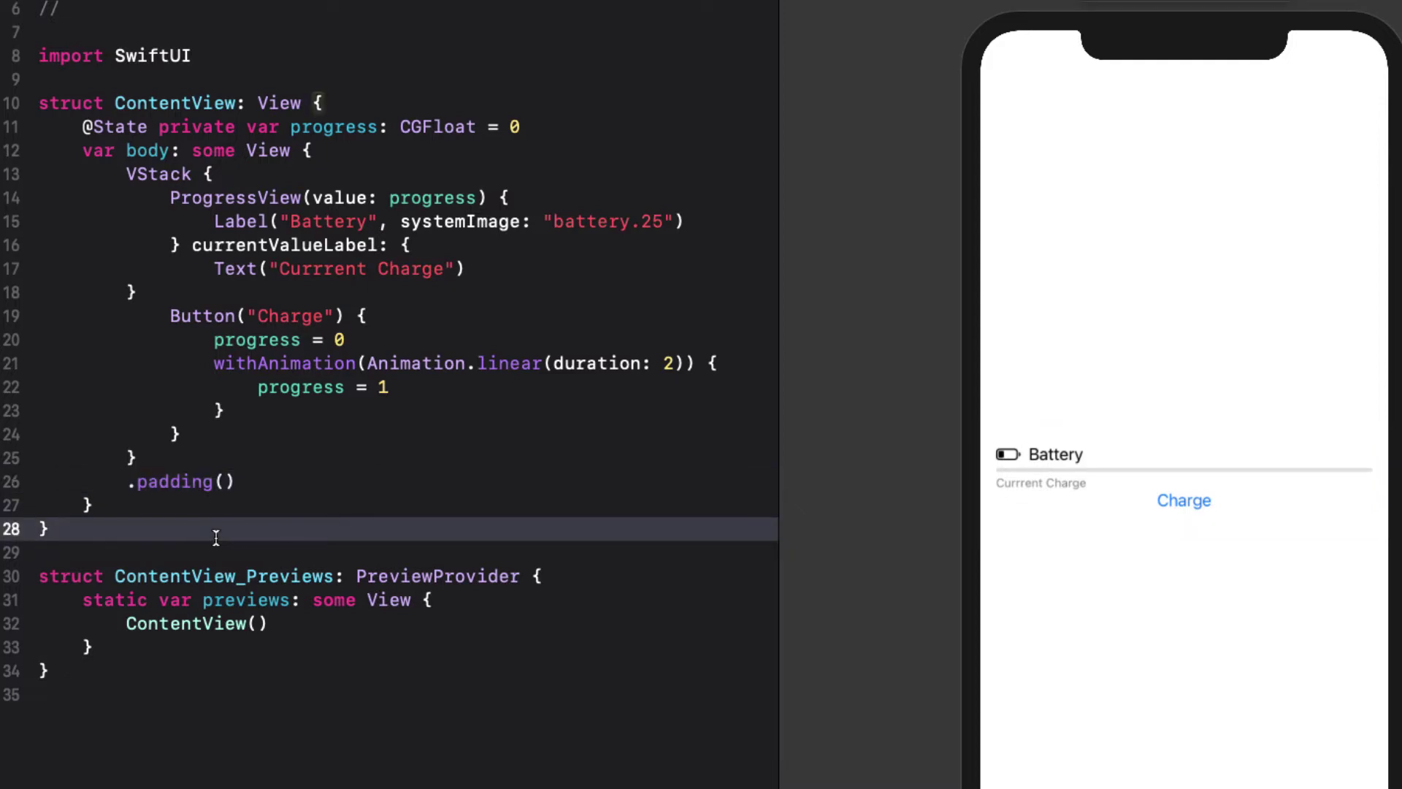
key(Return)
key(Return)
text(st)
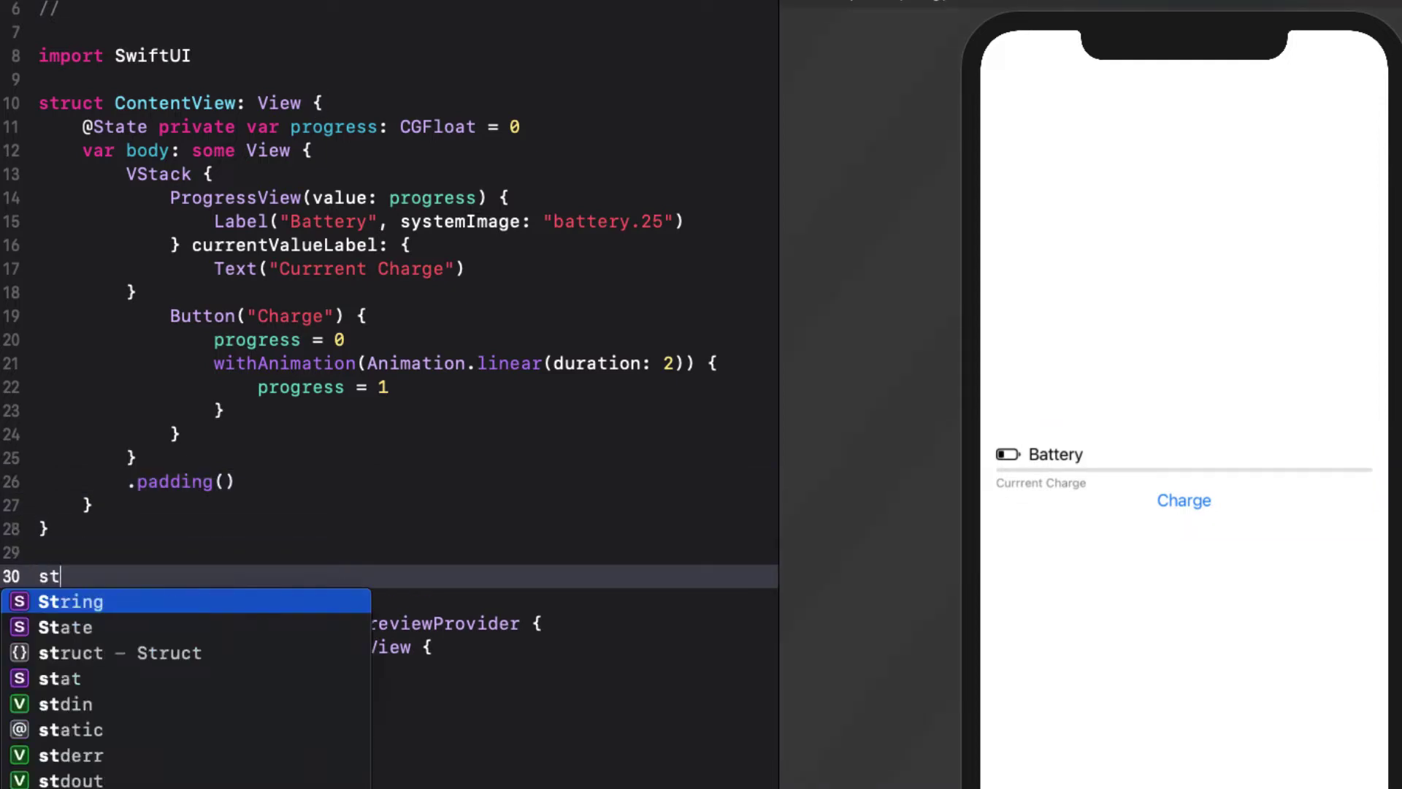
text(ruct BatteryViewStyl)
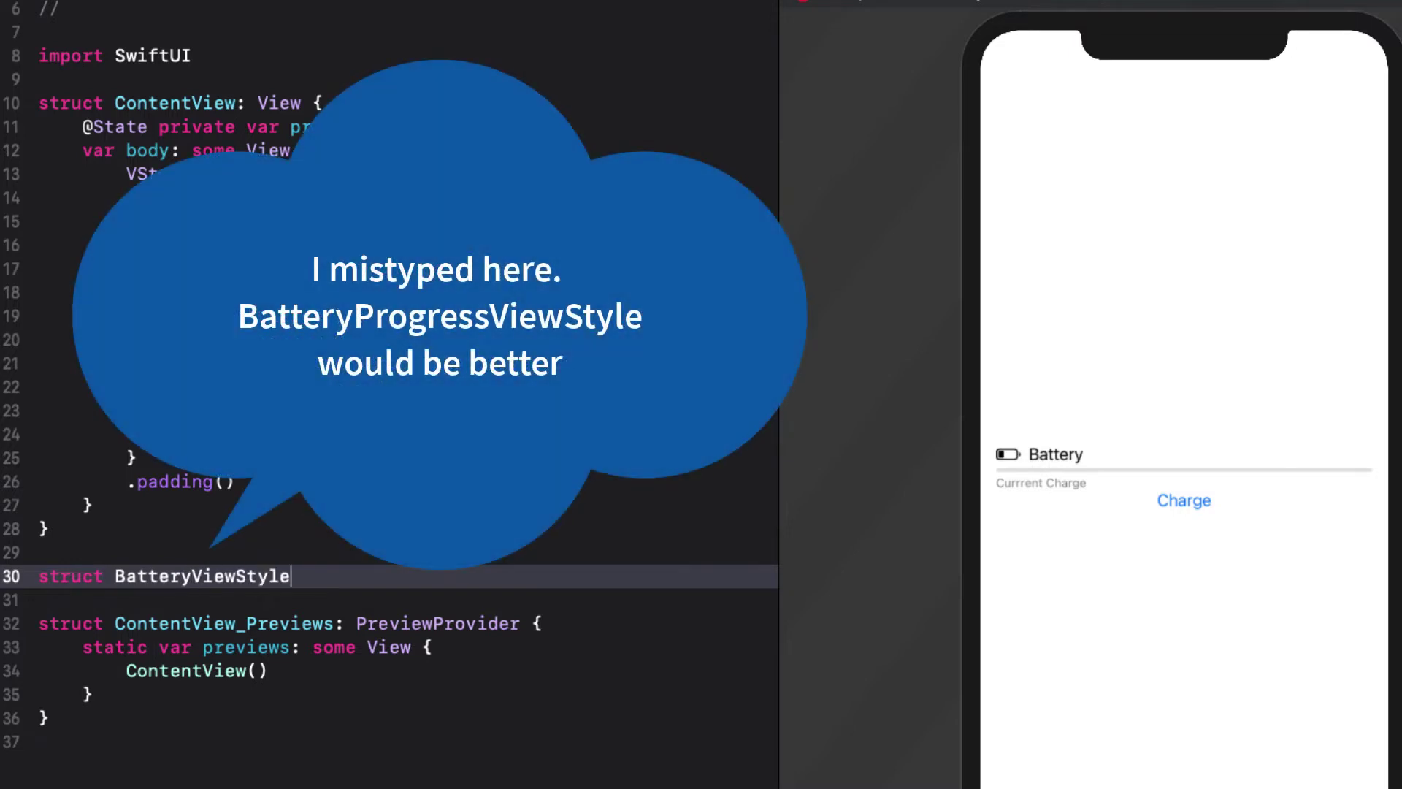
text(e: )
text(P)
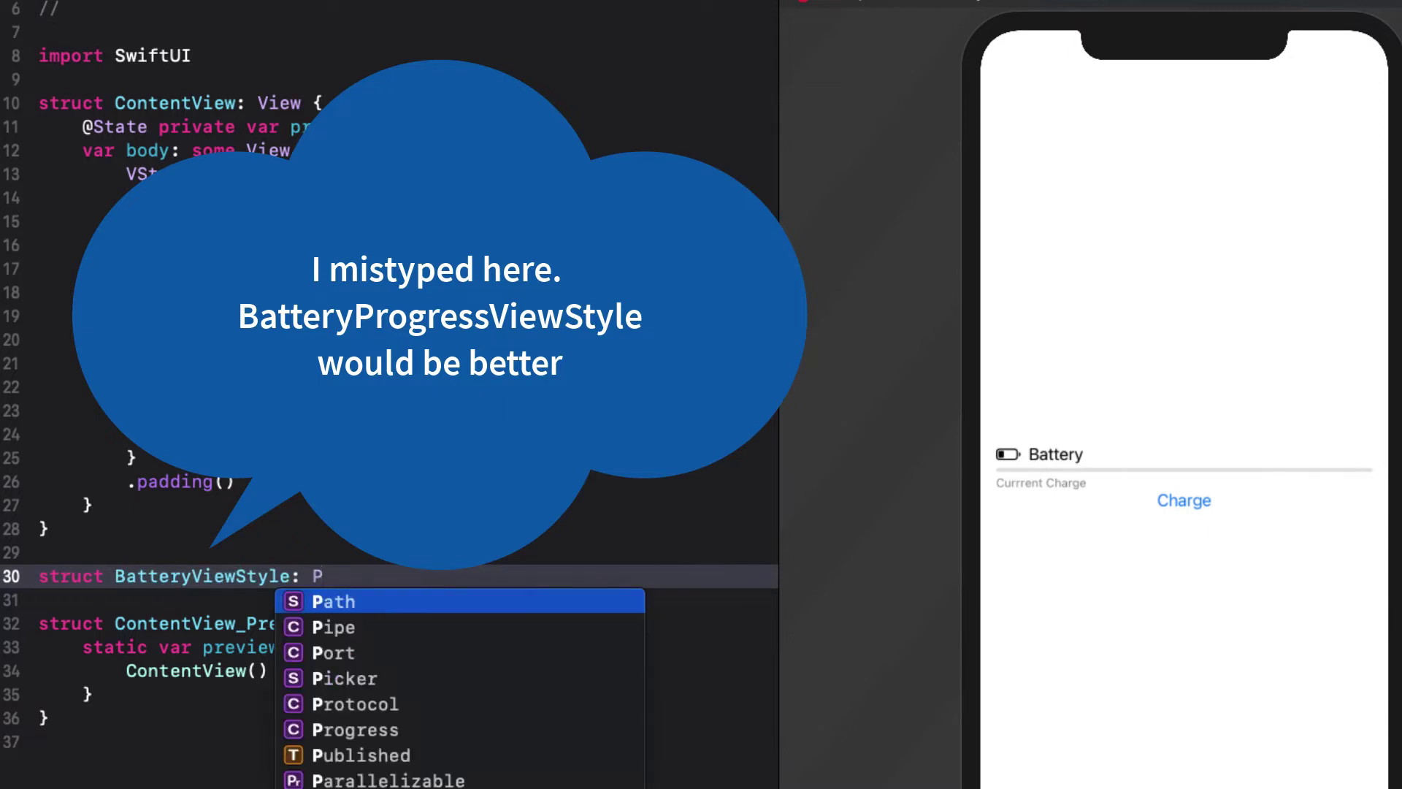
text(rogressV)
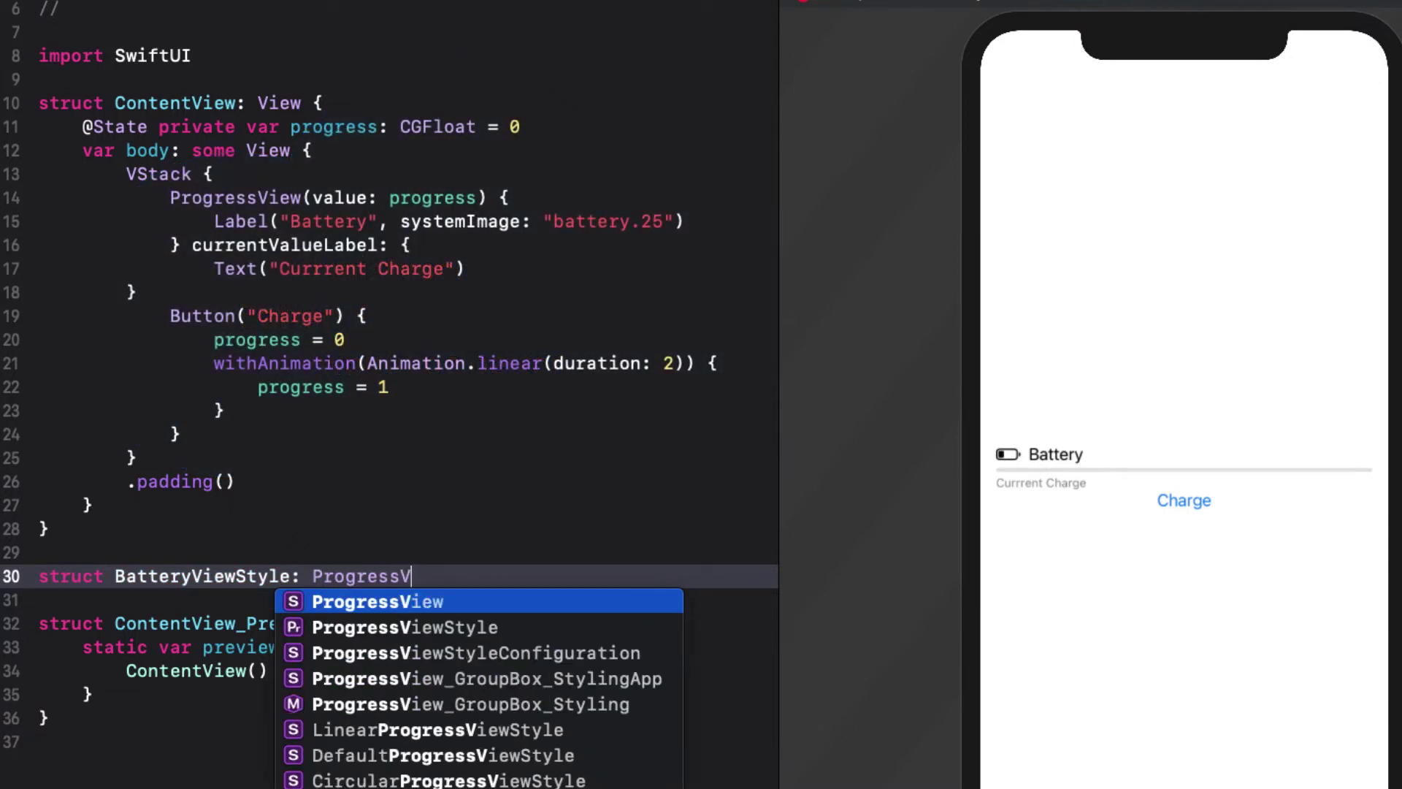
text(iewS)
key(Return)
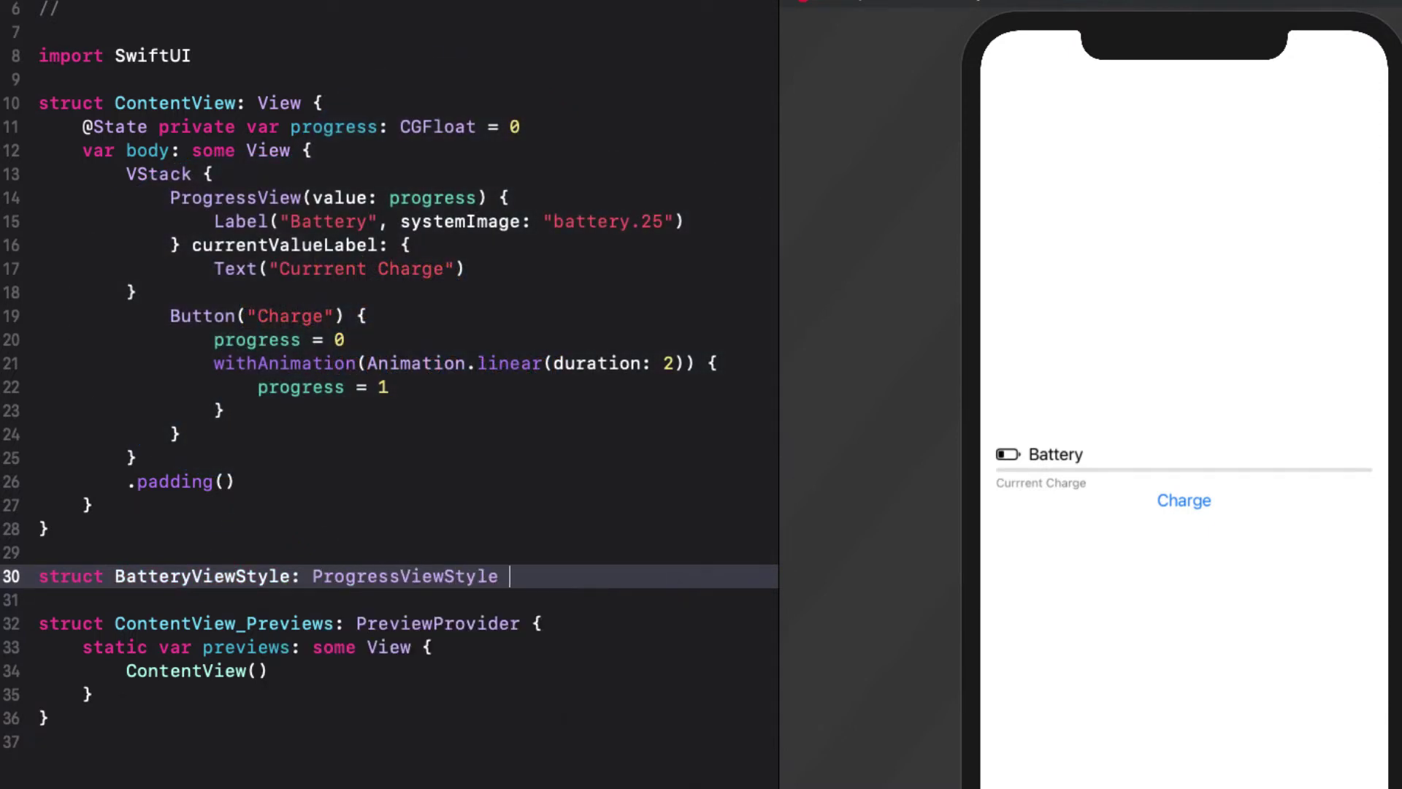
text({)
key(Return)
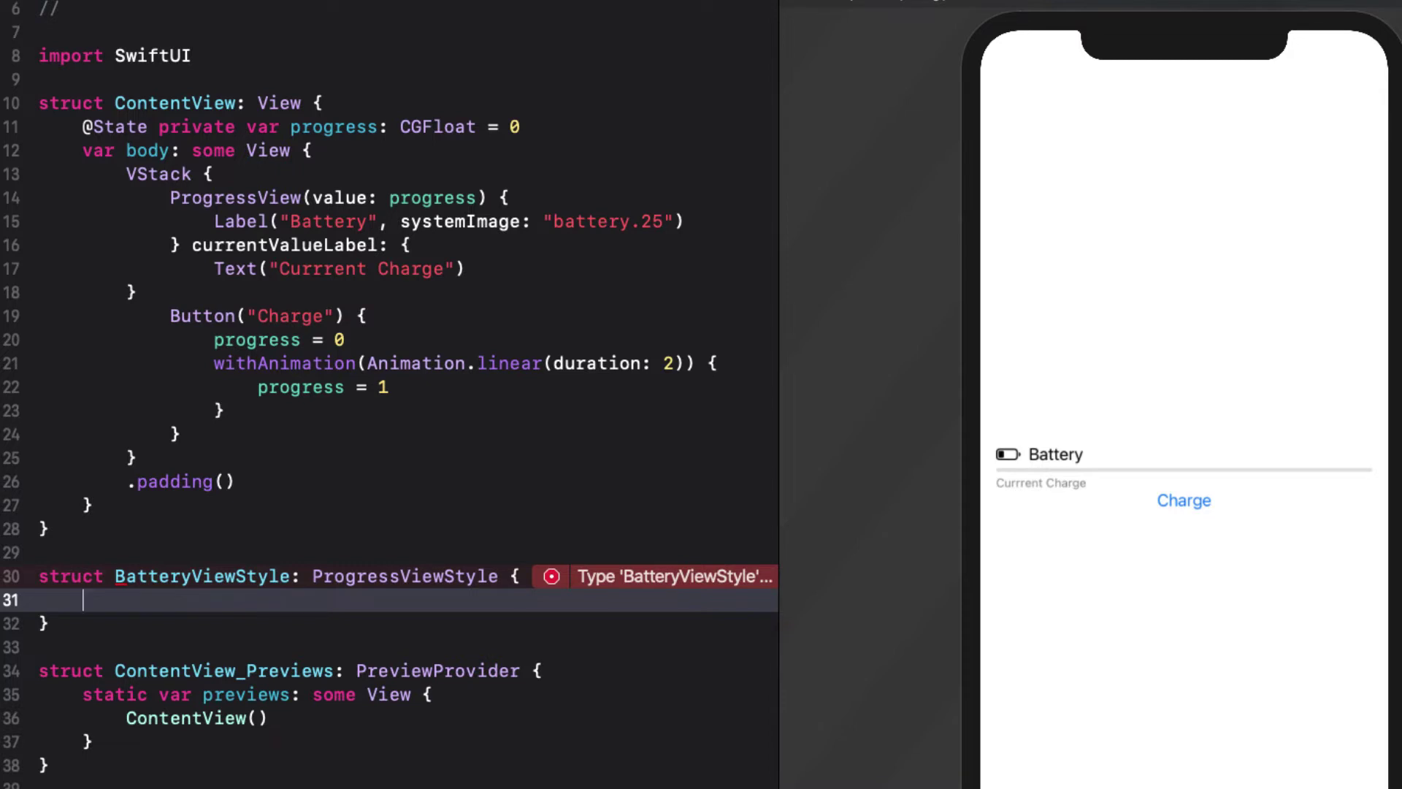
text(mak)
key(Return)
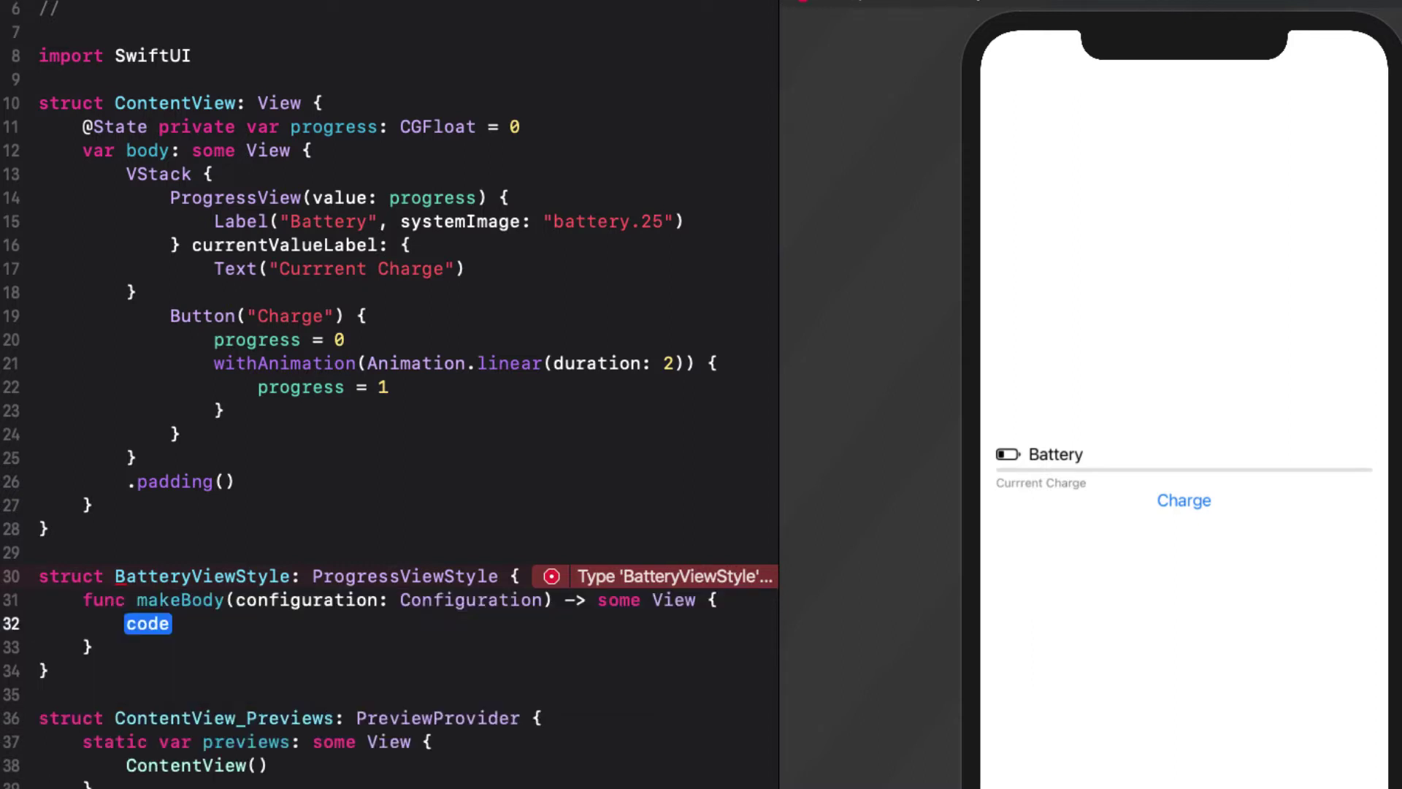
key(BackSpace)
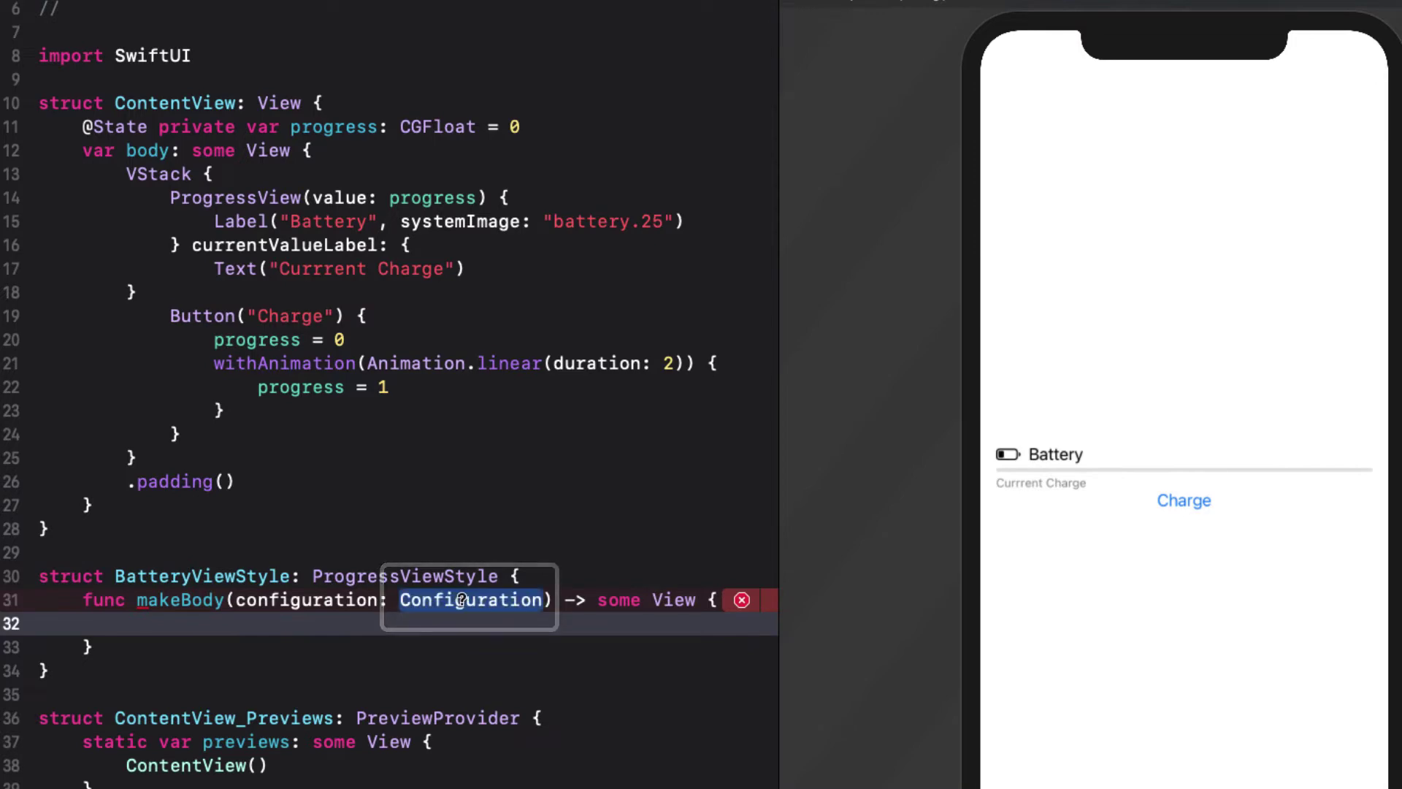
alt+click(464, 600)
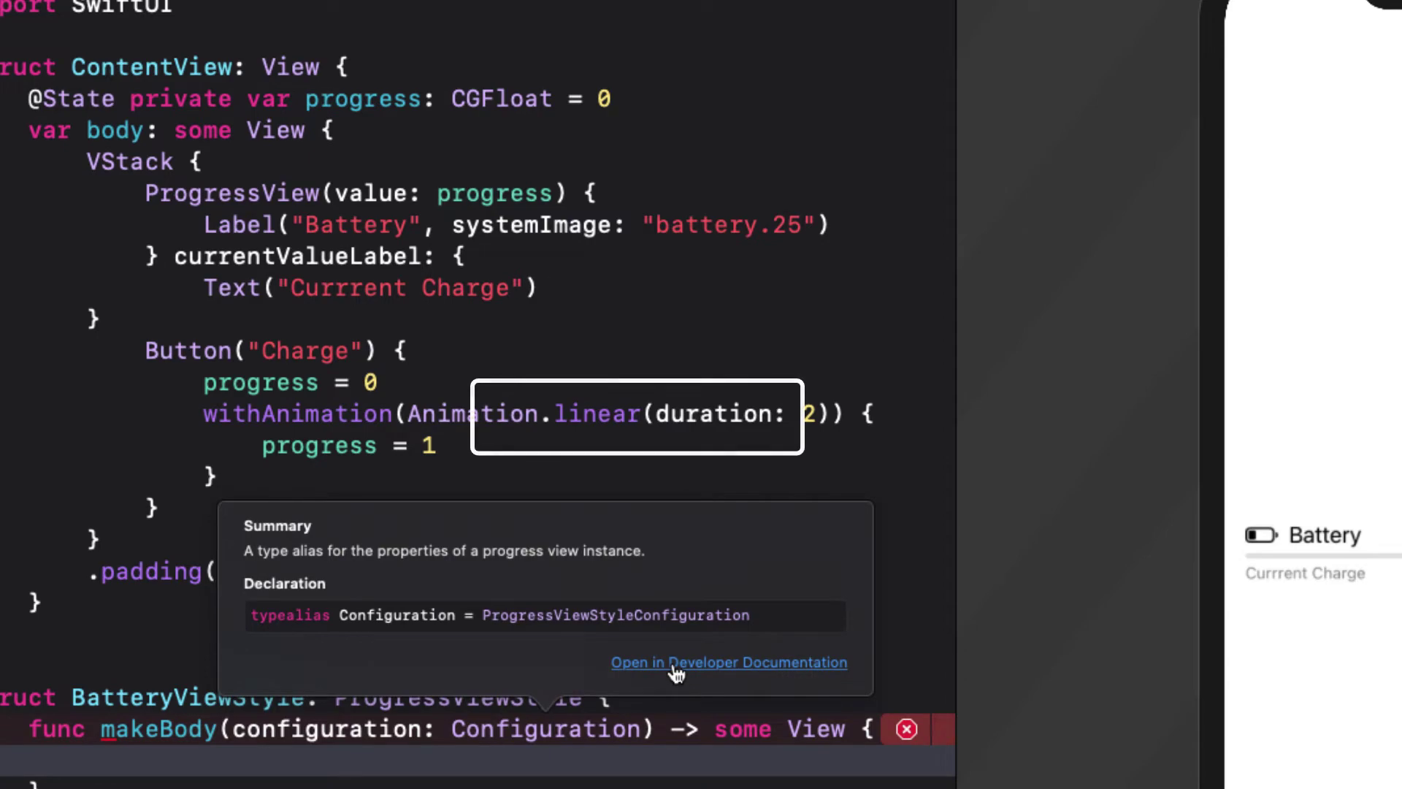
click(676, 665)
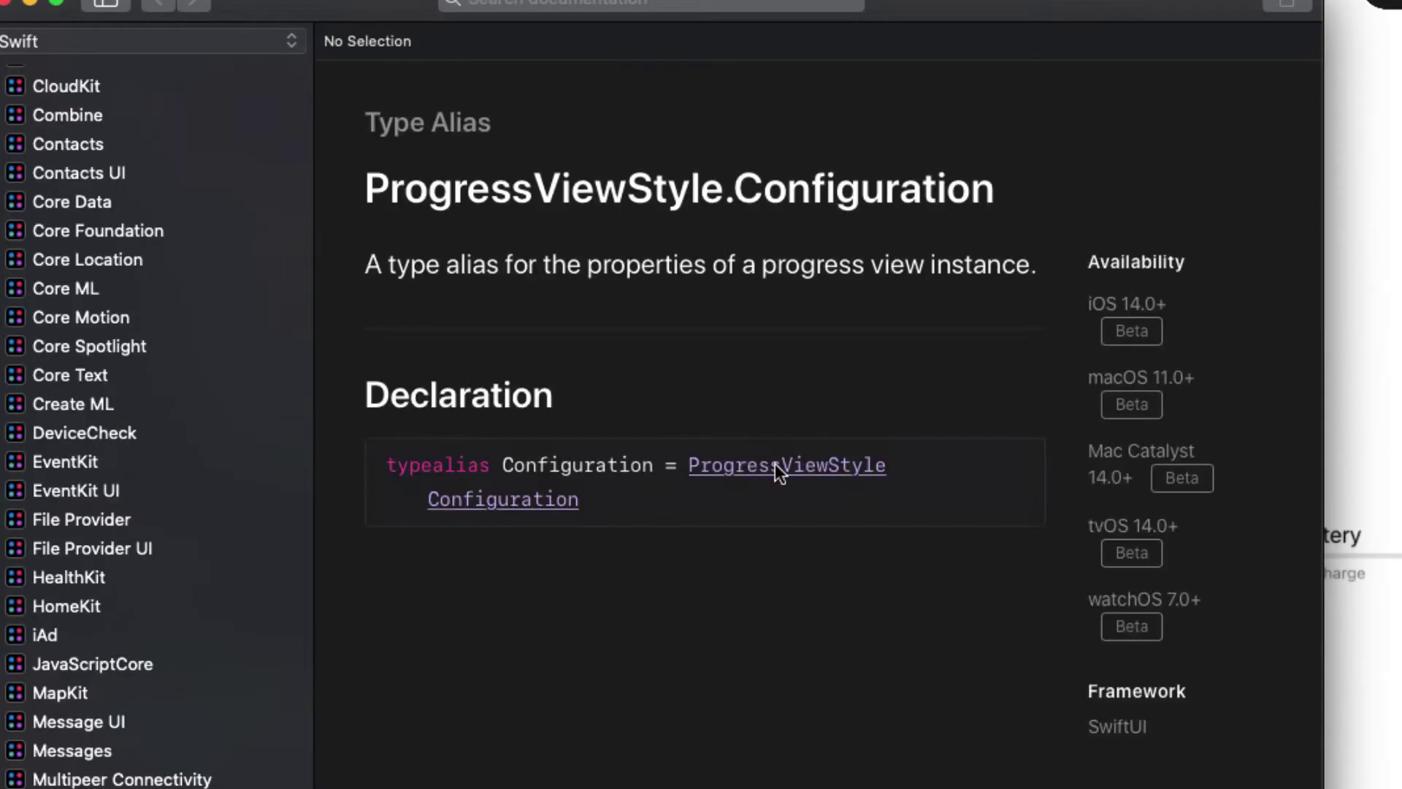
click(775, 463)
scroll(663, 330, down, 5)
scroll(662, 331, down, 5)
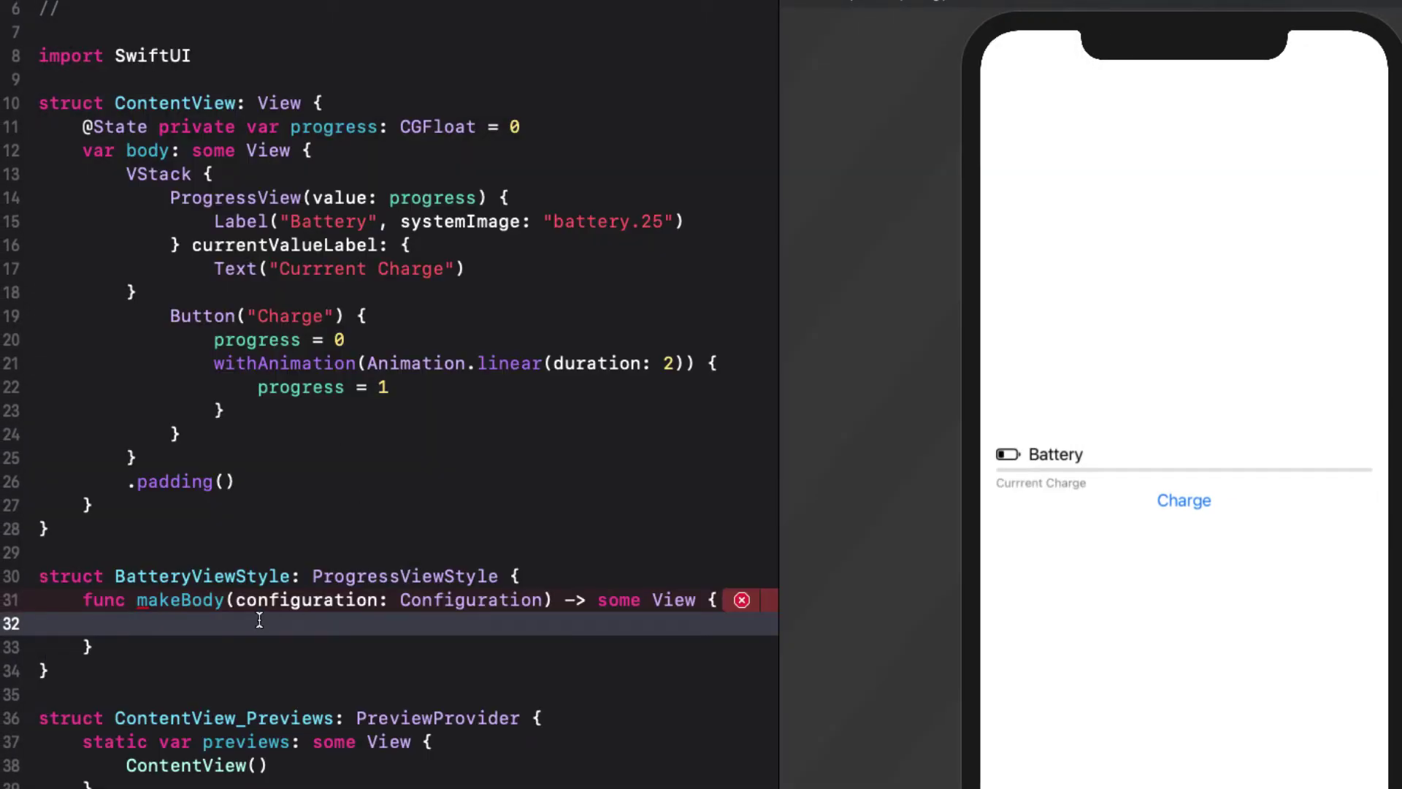
text(VSta)
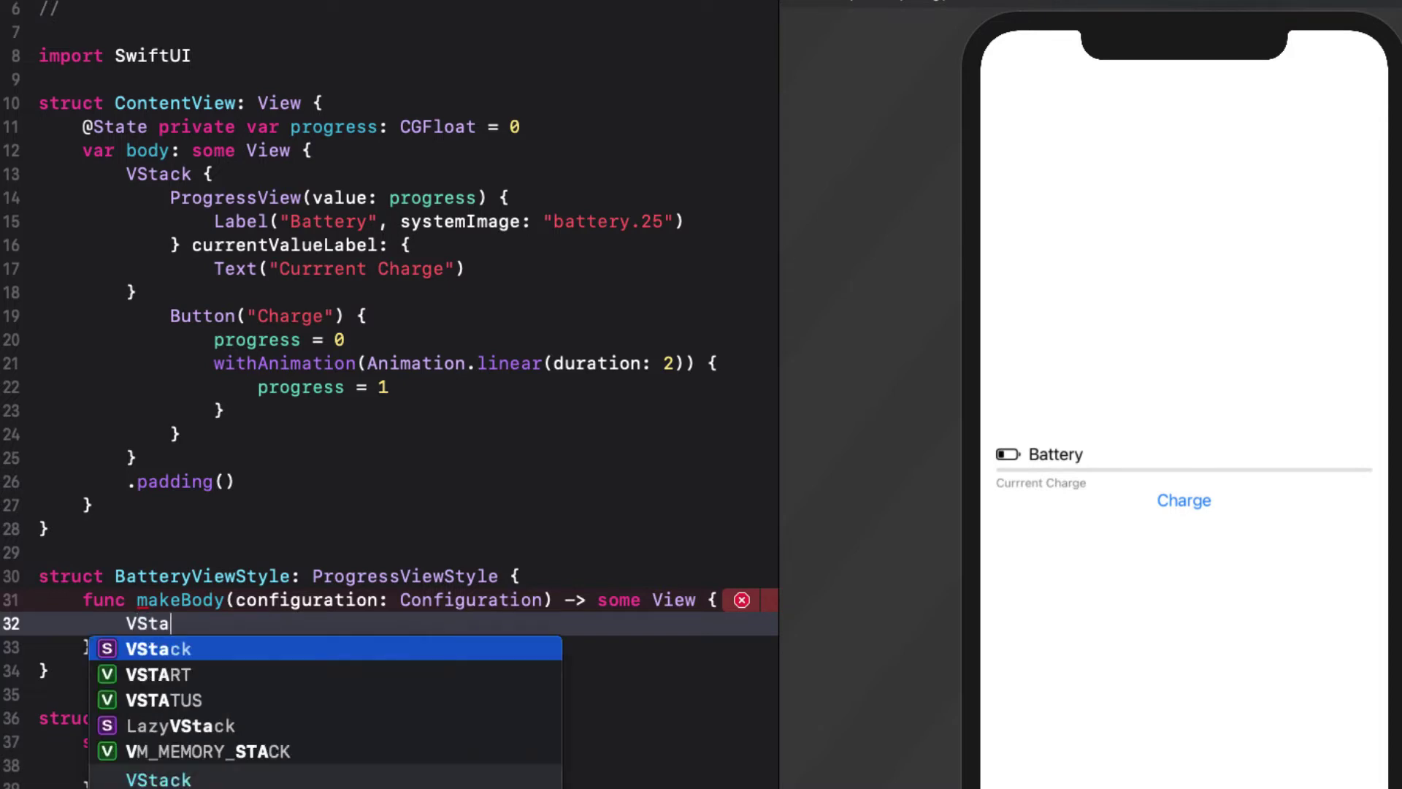
text(ck {)
Return a VStack of configuration.label.foregroundColor(Color.green) and configuration.currentValueLabel from makeBody.
key(Return)
text(config)
key(Return)
text(.la)
key(Return)
key(Return)
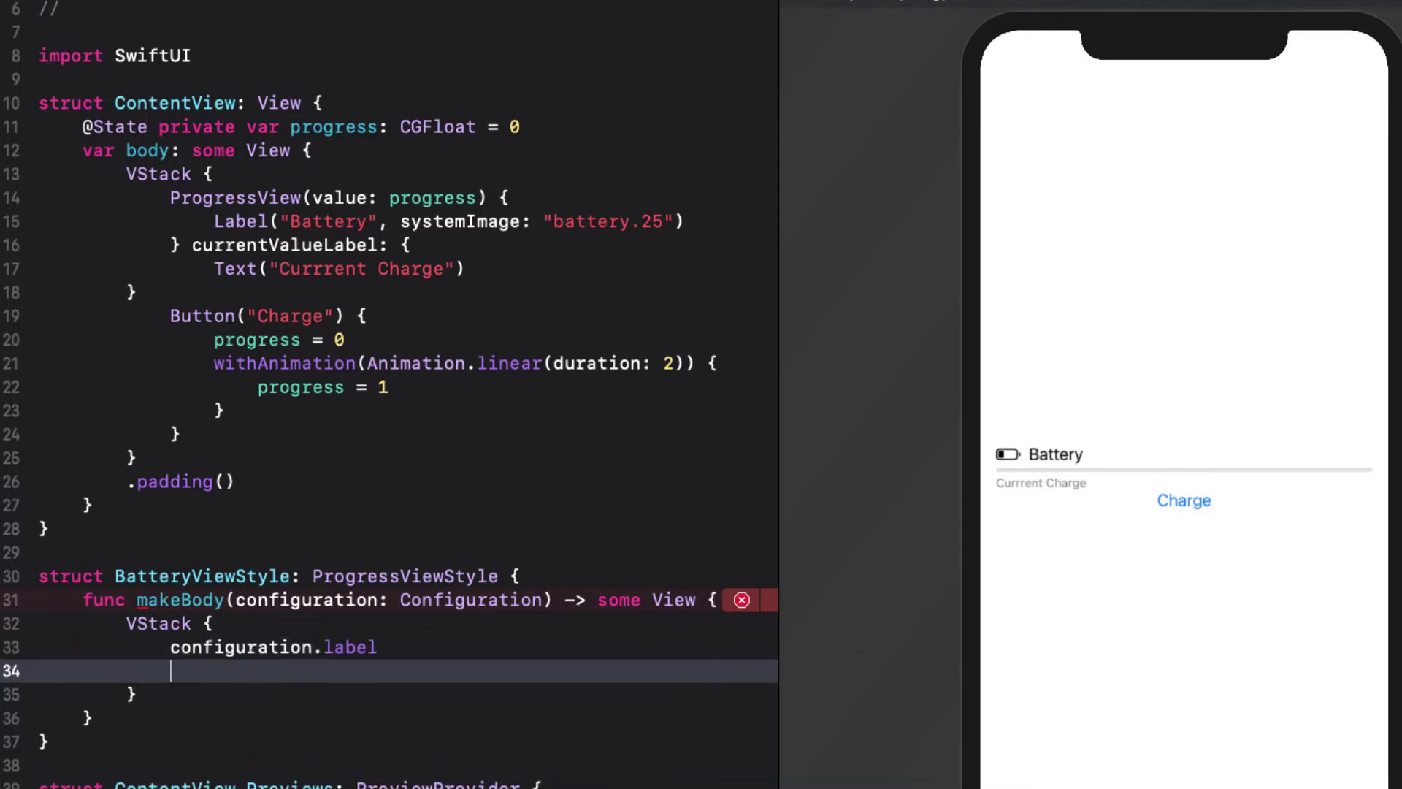
text(foregroundColor)
key(Return)
text(Color.g)
key(Return)
key(Right)
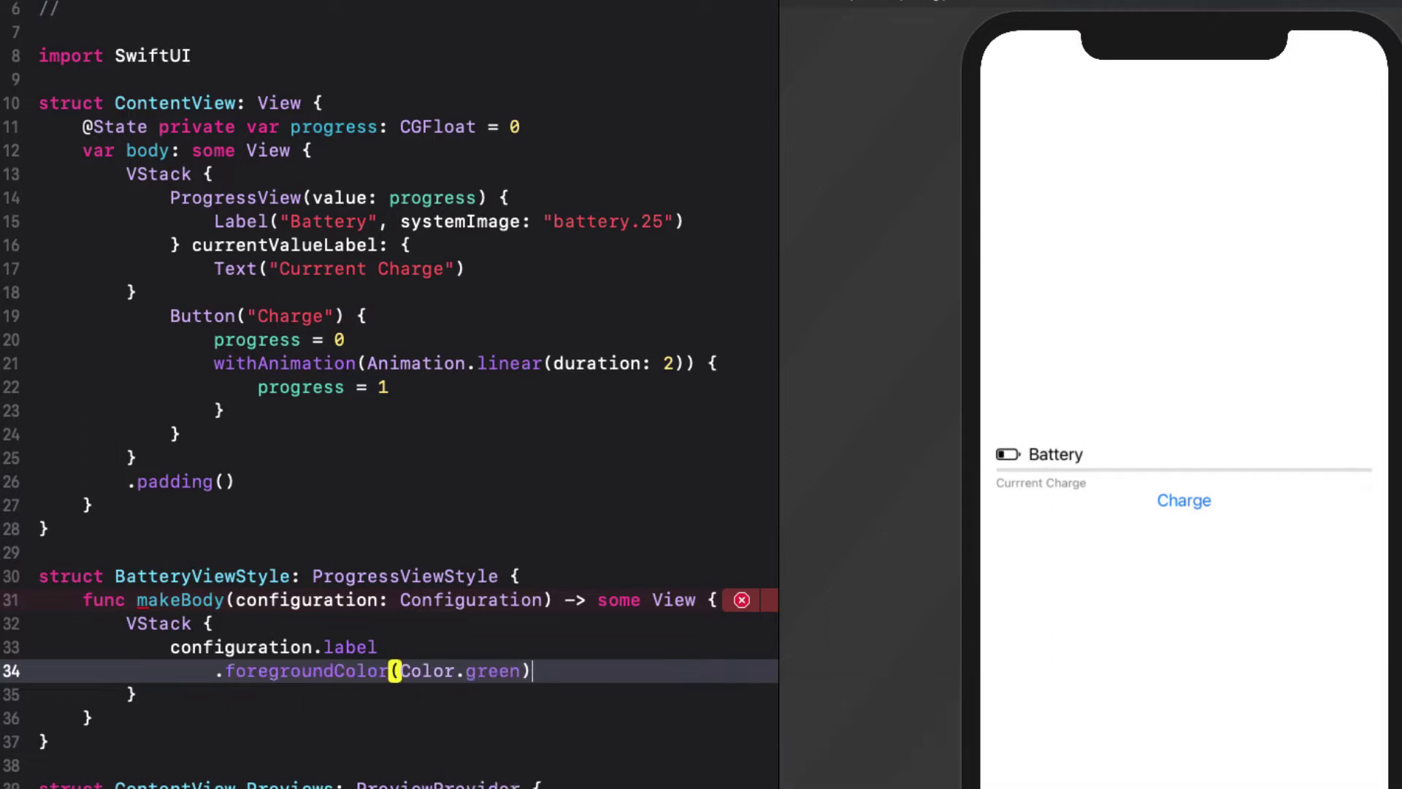
key(Return)
text(co)
key(Return)
text(.c)
key(Return)
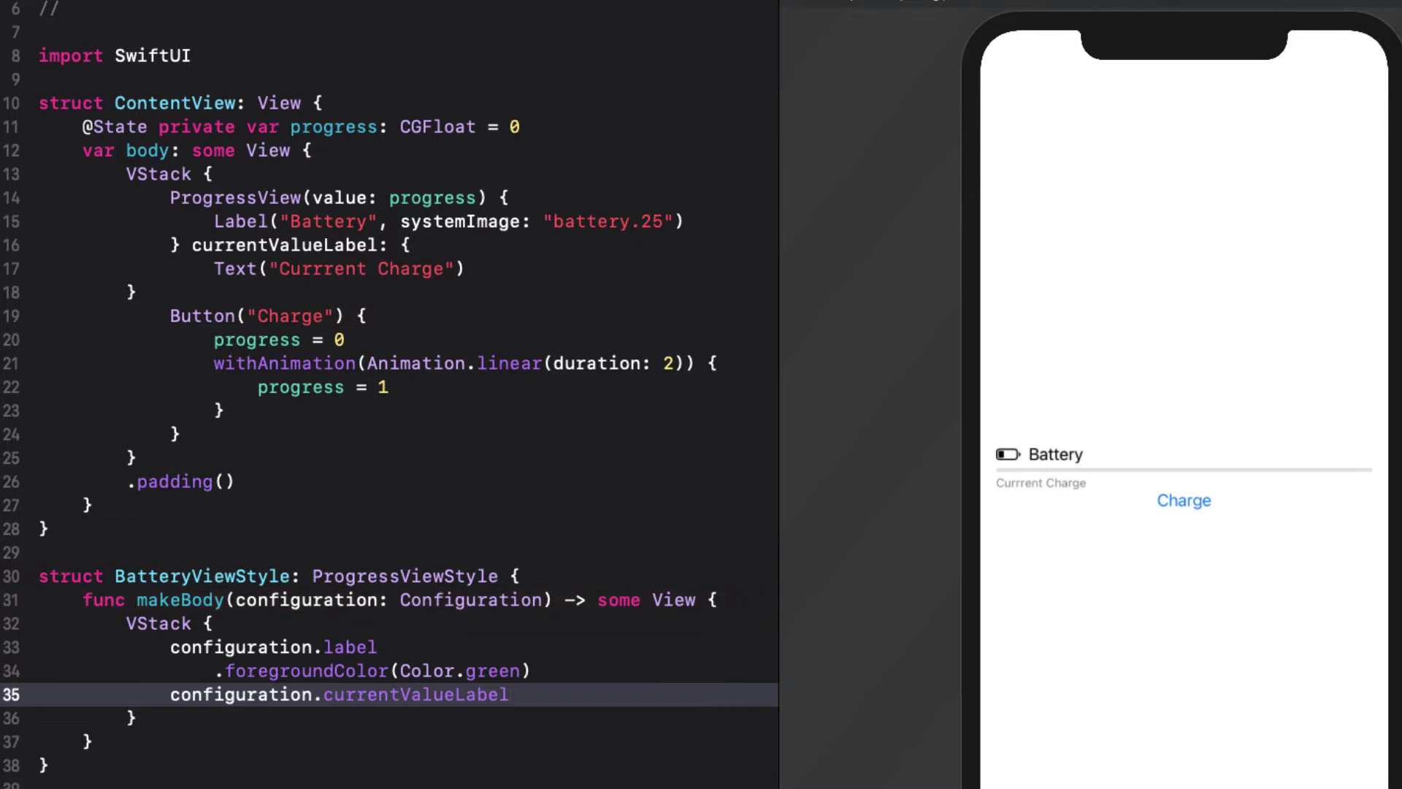
Apply .progressViewStyle(BatteryViewStyle()) to the ProgressView in ContentView.
click(214, 295)
key(Return)
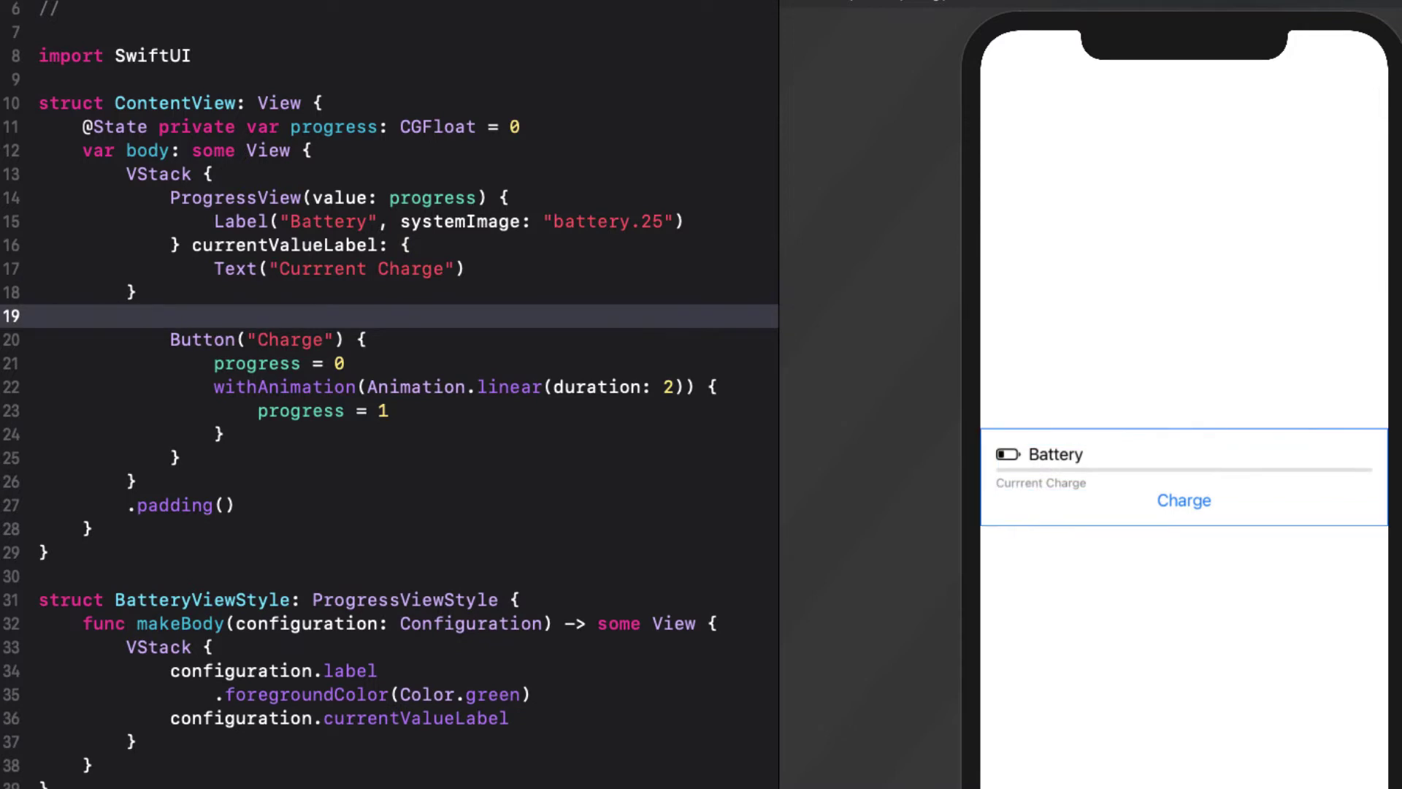
text(.prog)
key(Return)
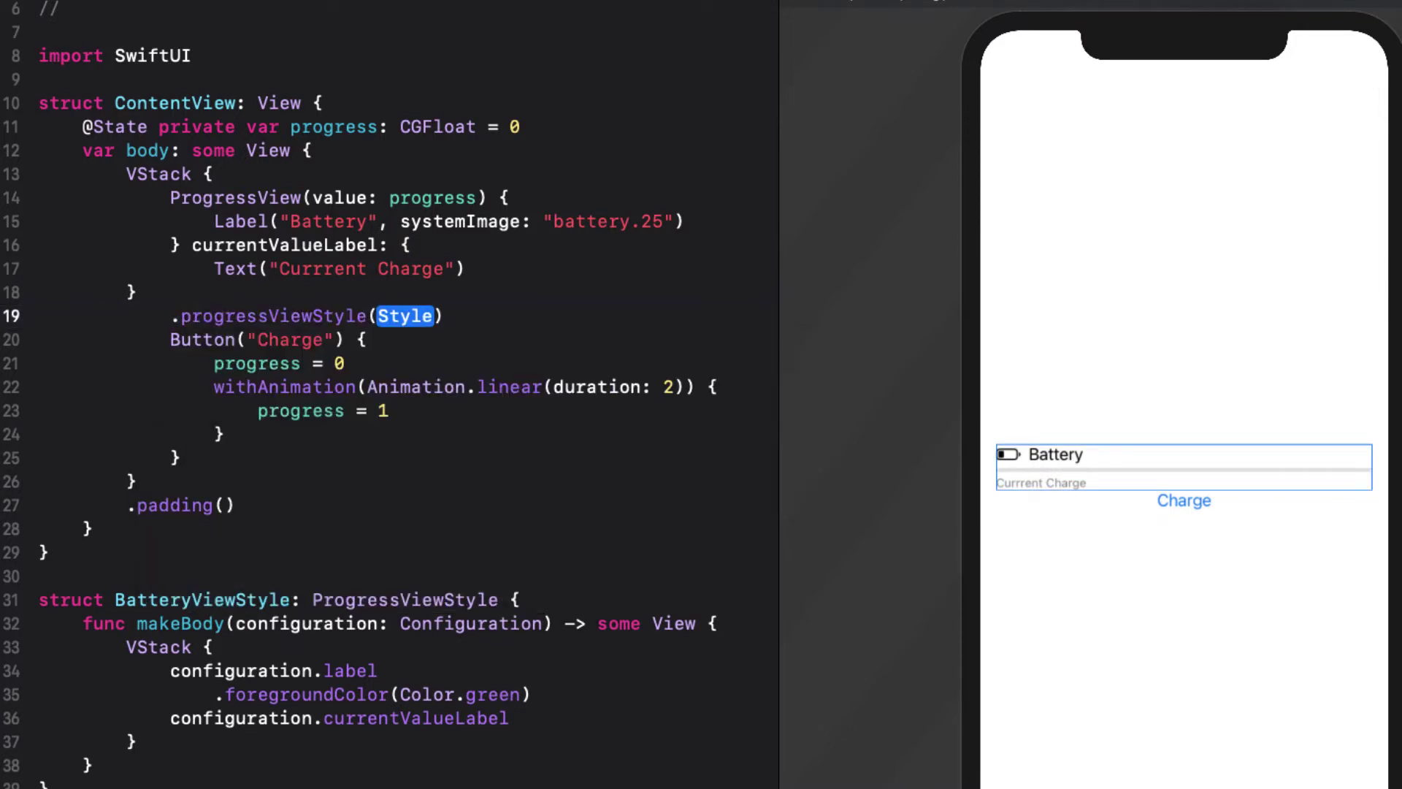
text(Batter)
key(Return)
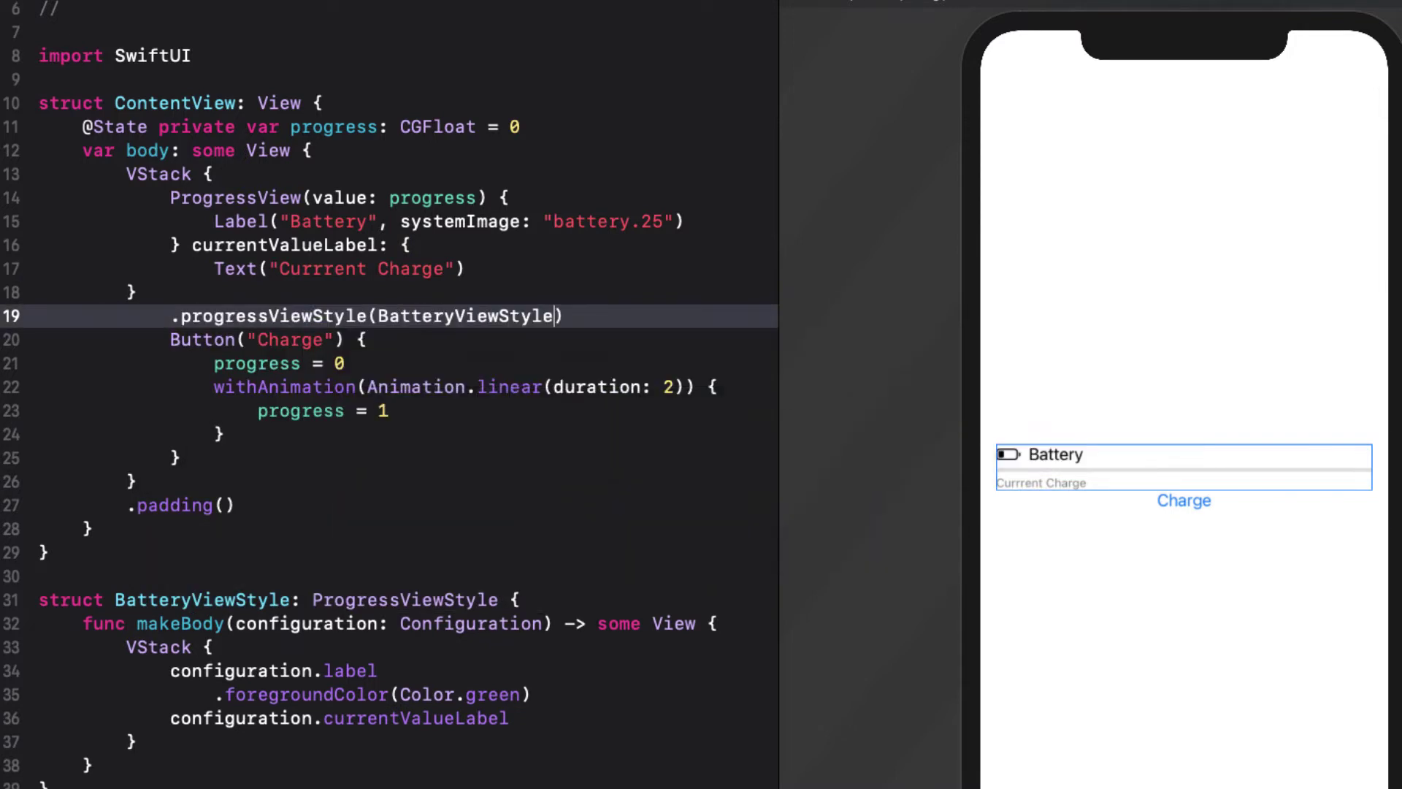
text(())
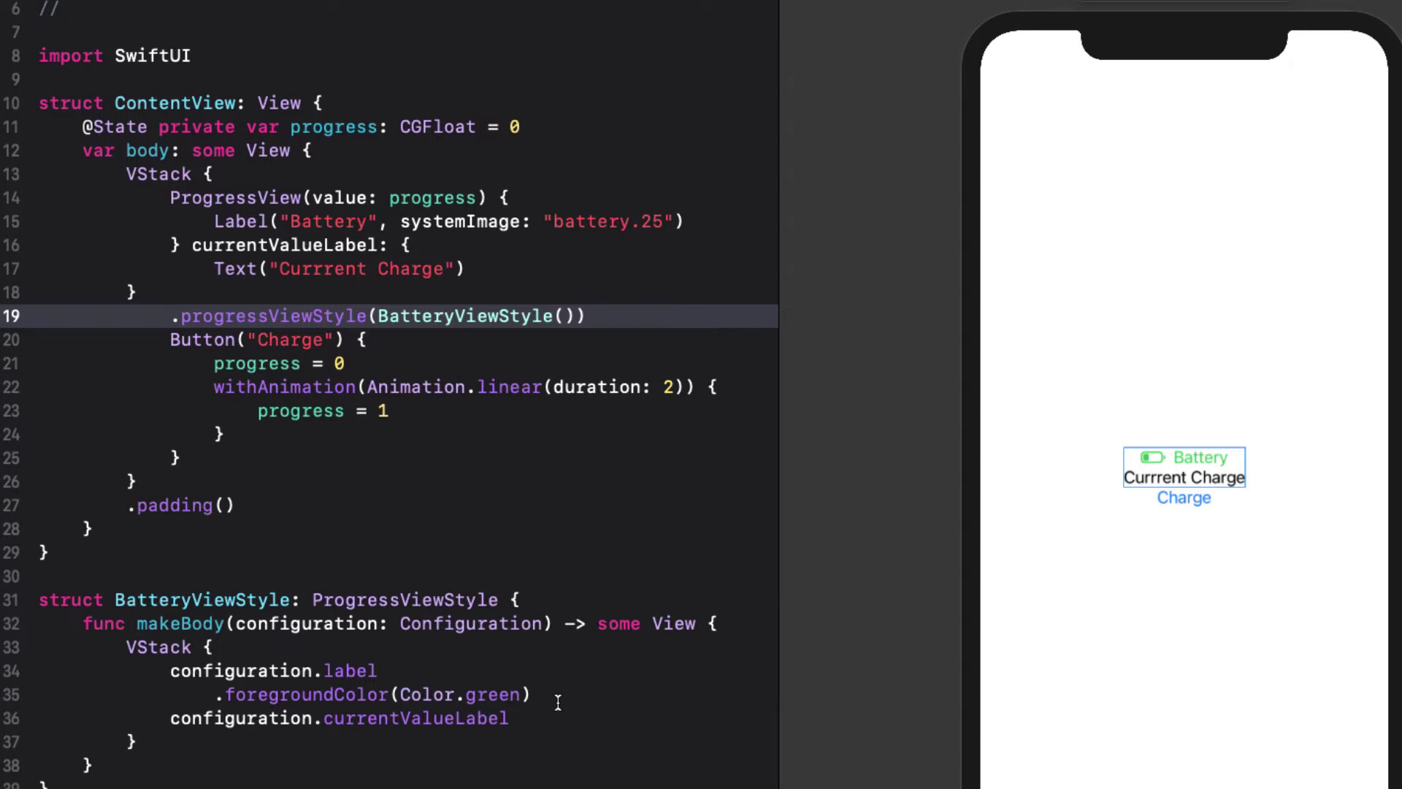
Add RoundedRectangle(cornerRadius: 5) with .frame(width: 250, height: 50) under the green label.
click(557, 702)
key(Return)
text(R)
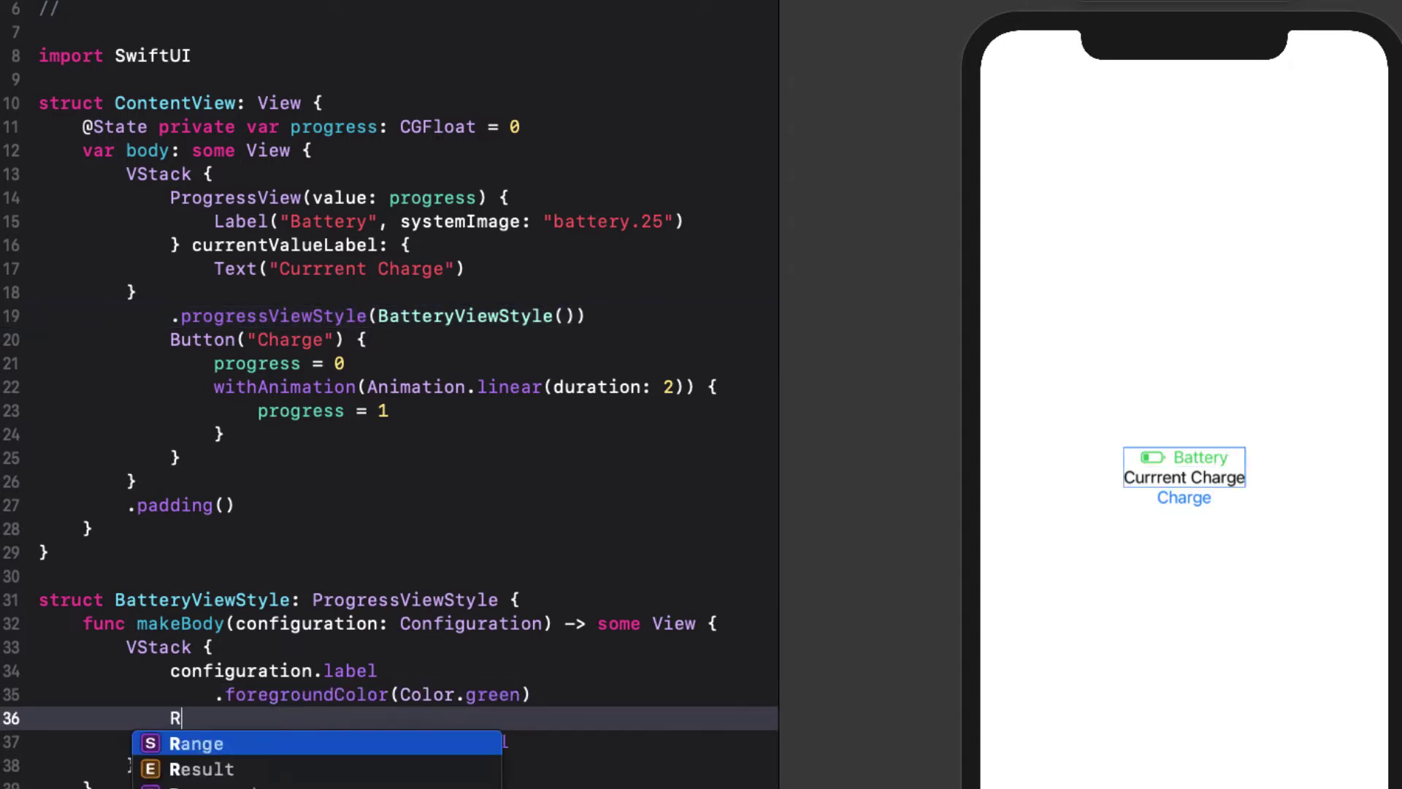
text(oundedR)
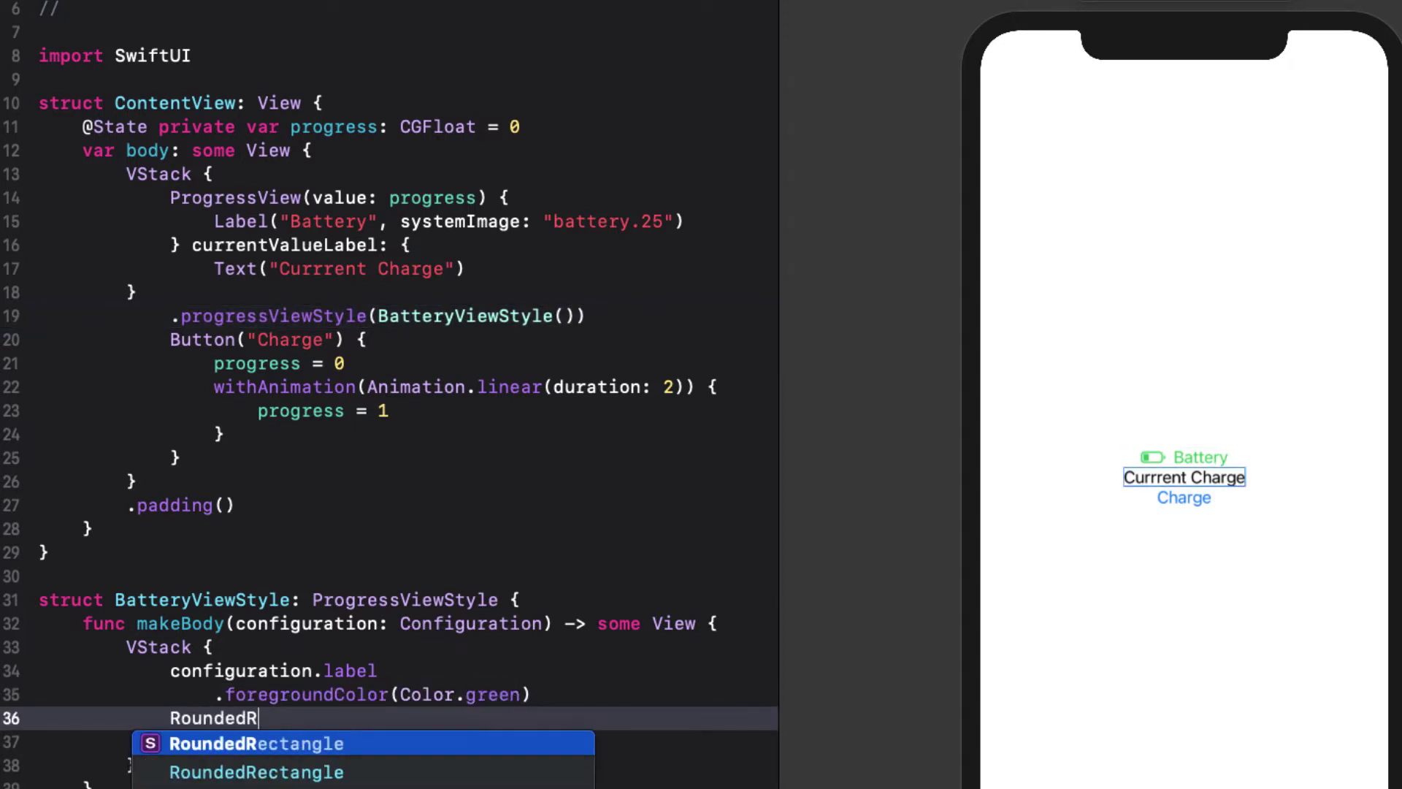
text(ecta)
key(Return)
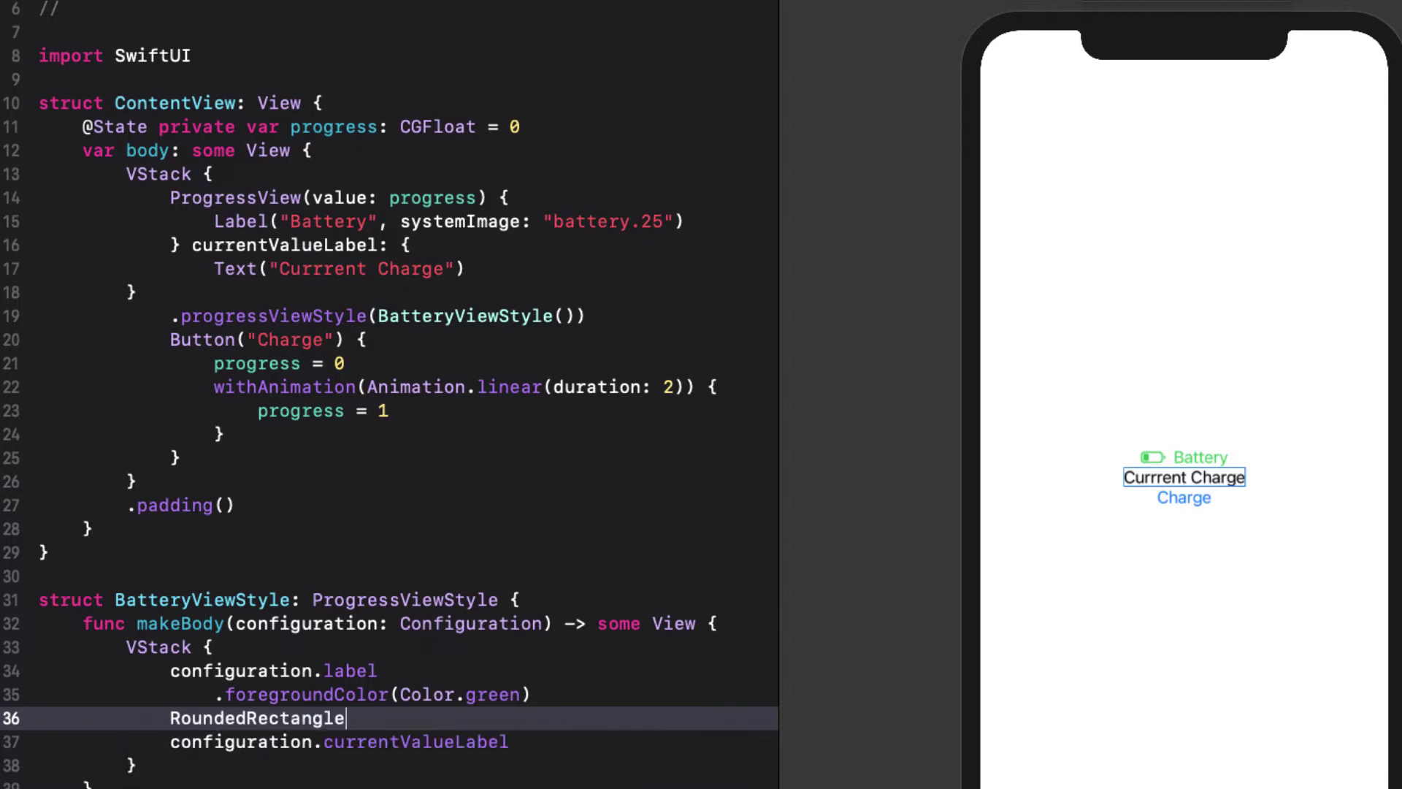
text((cornerRadius: )
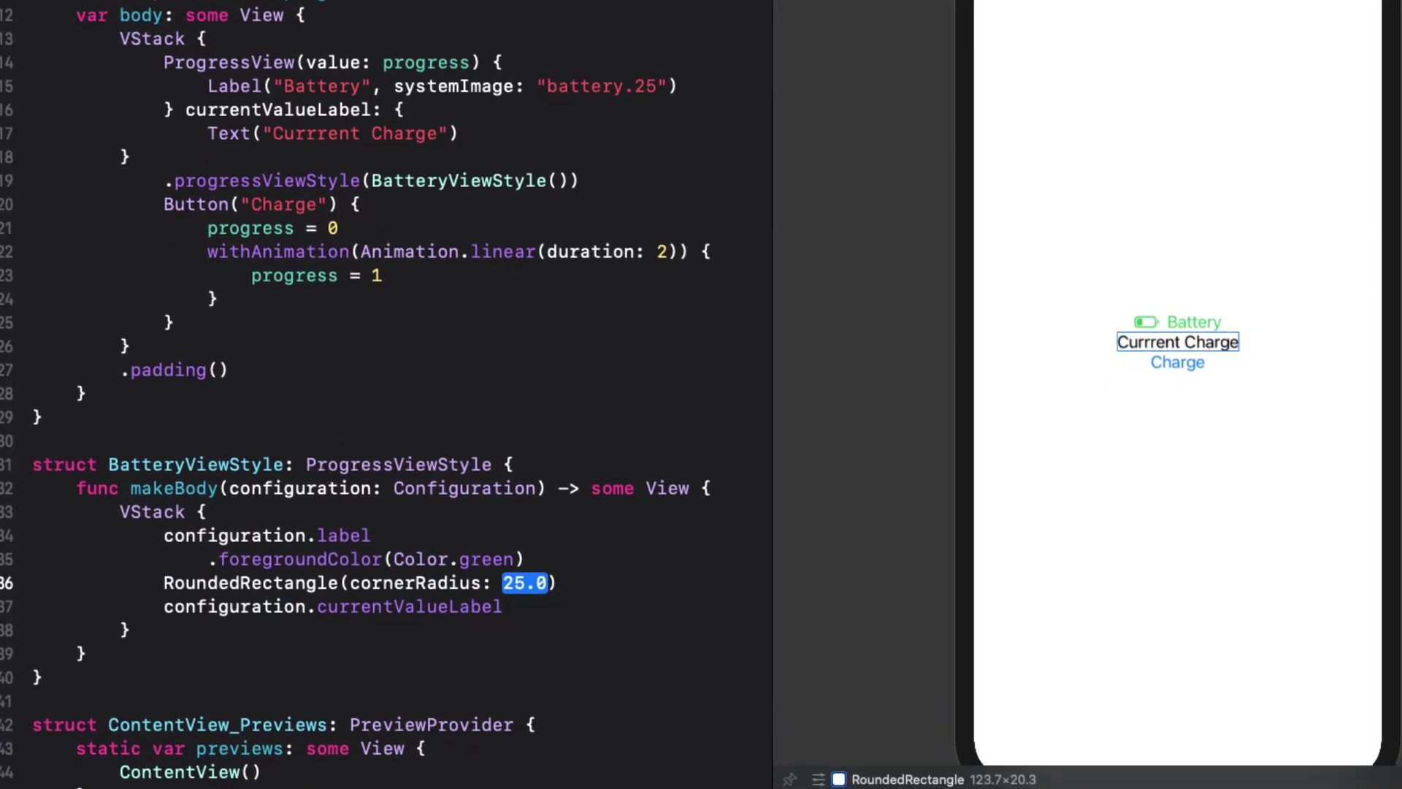
text(5)
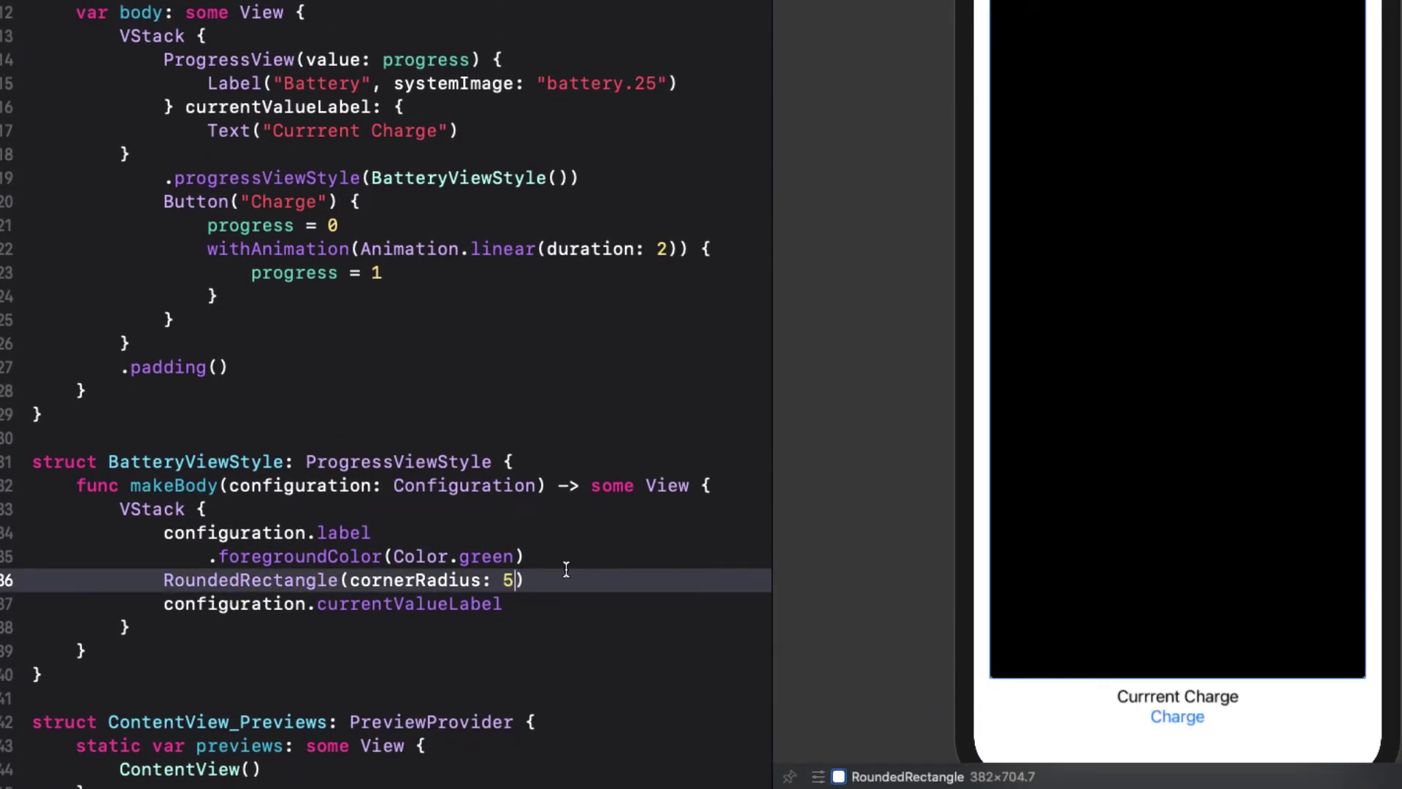
key(Right)
key(Return)
text(.frame(width: 250, heg)
key(Return)
text(50)
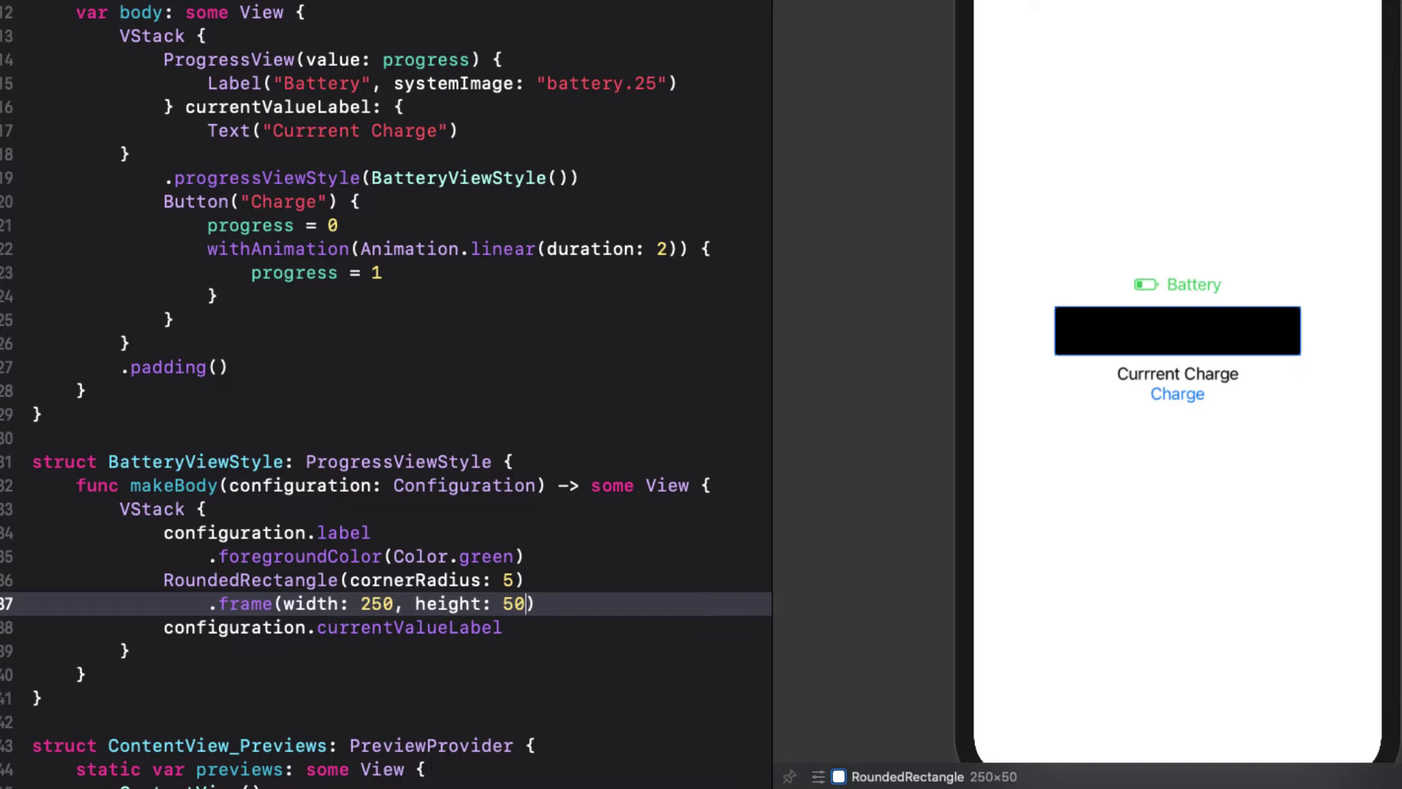
Give the rectangle .stroke(Color.green) and refresh the preview to show the green outline.
click(569, 573)
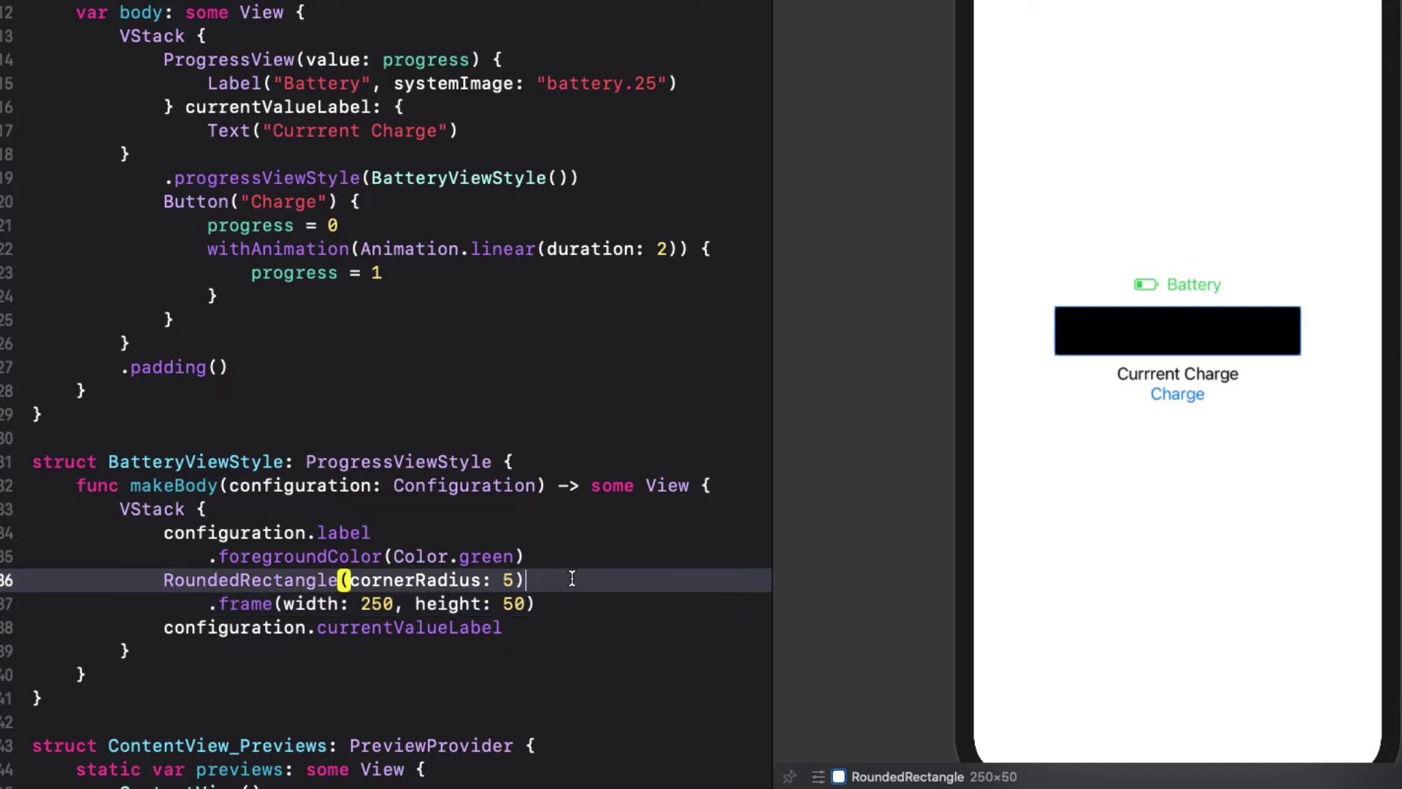
key(Return)
text(.stro)
key(Return)
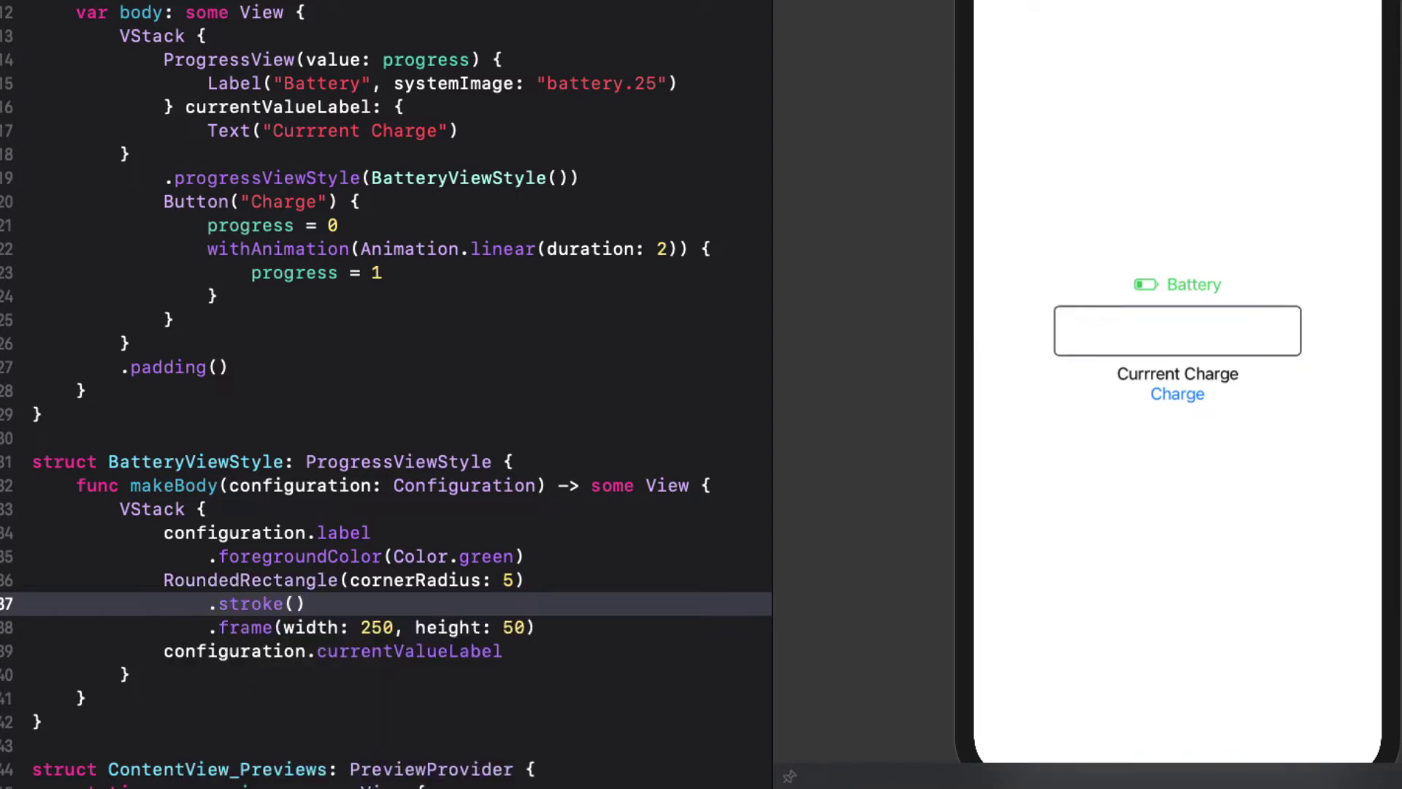
key(Right)
text(Co)
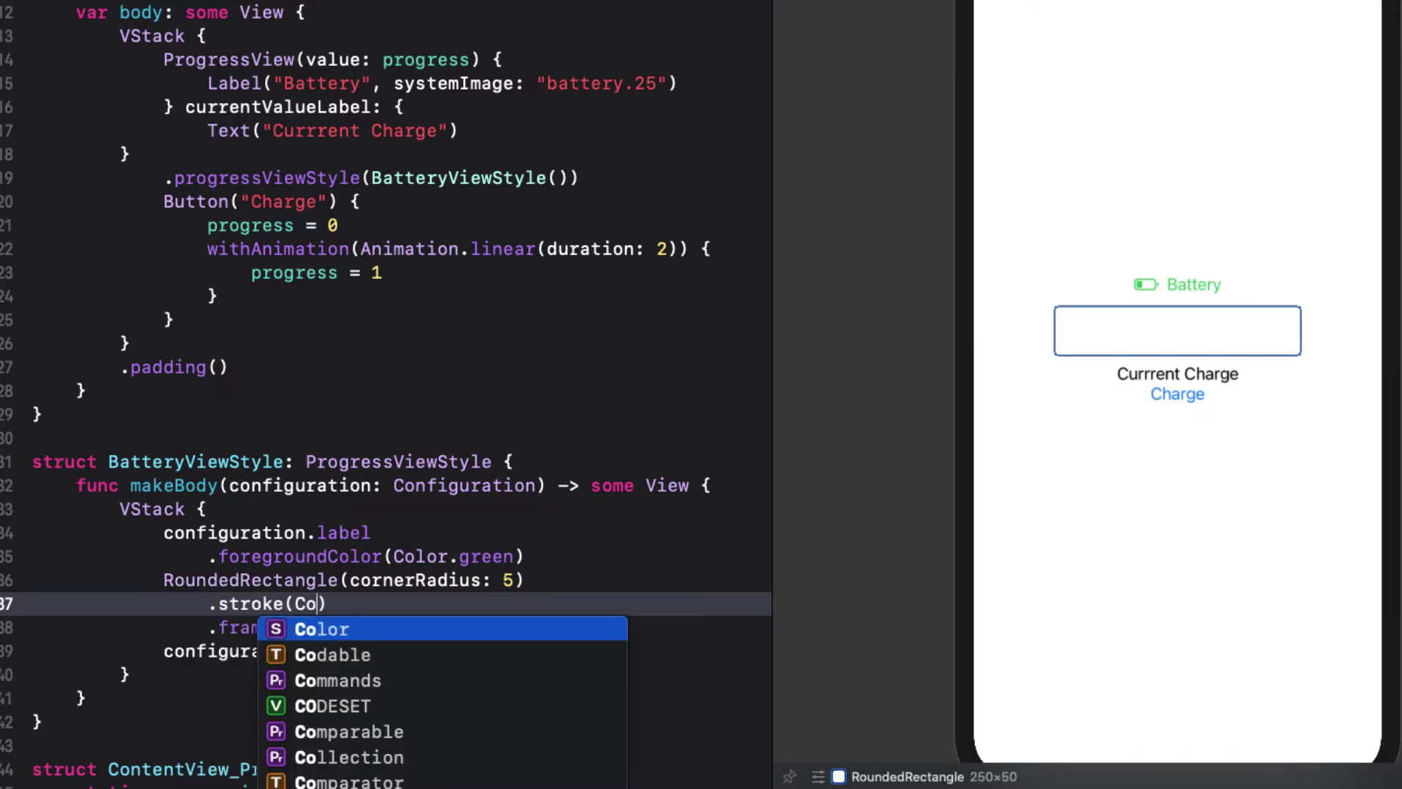
text(lor.gree)
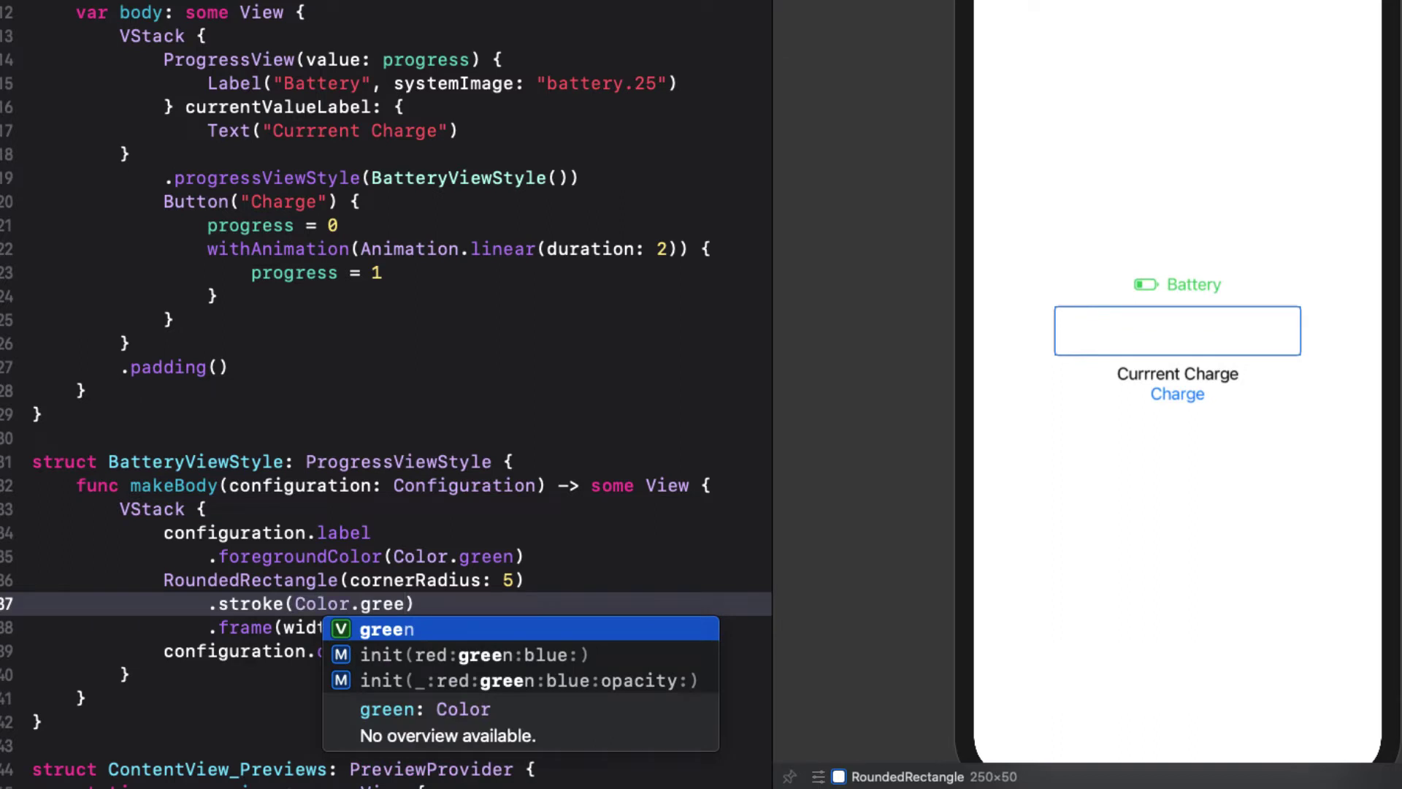
text(n)
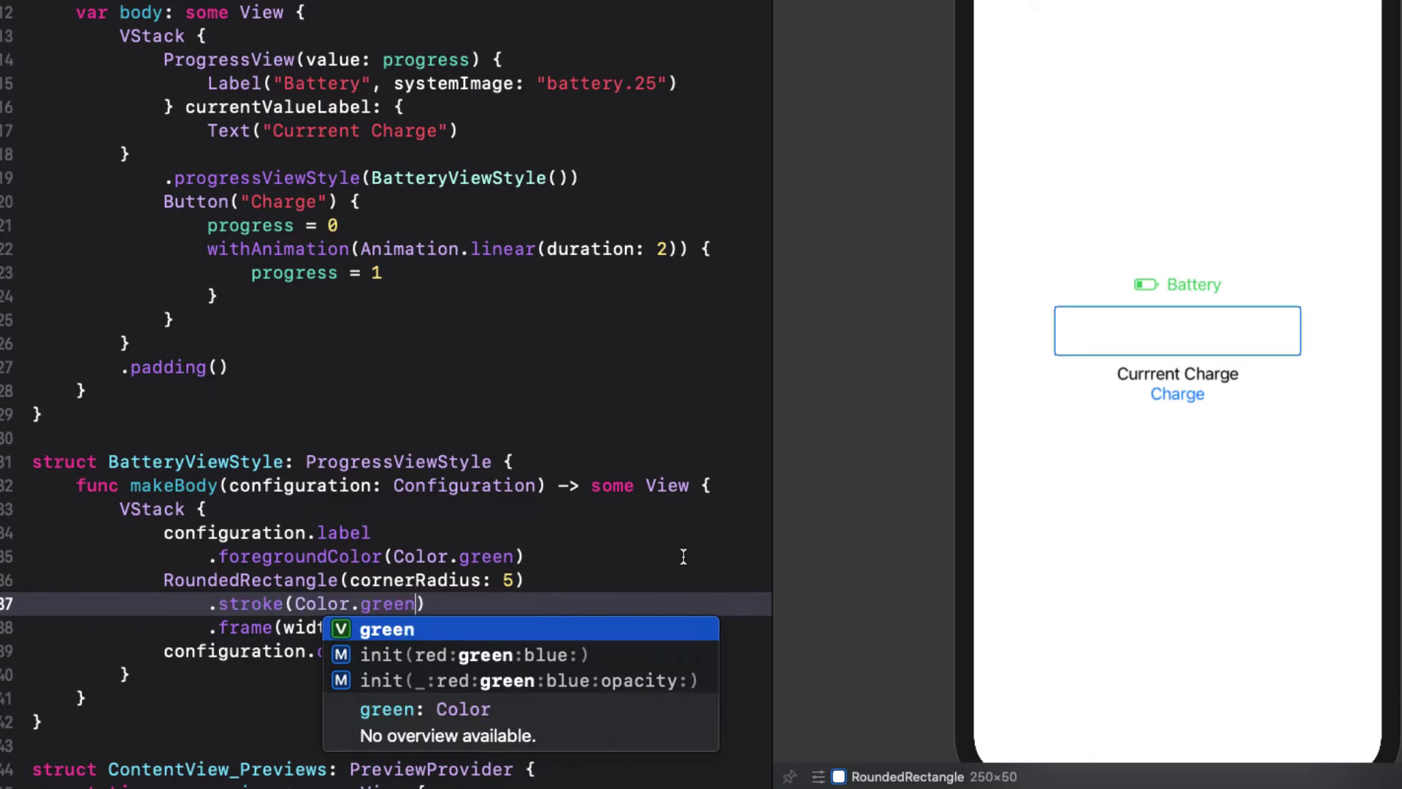
click(677, 556)
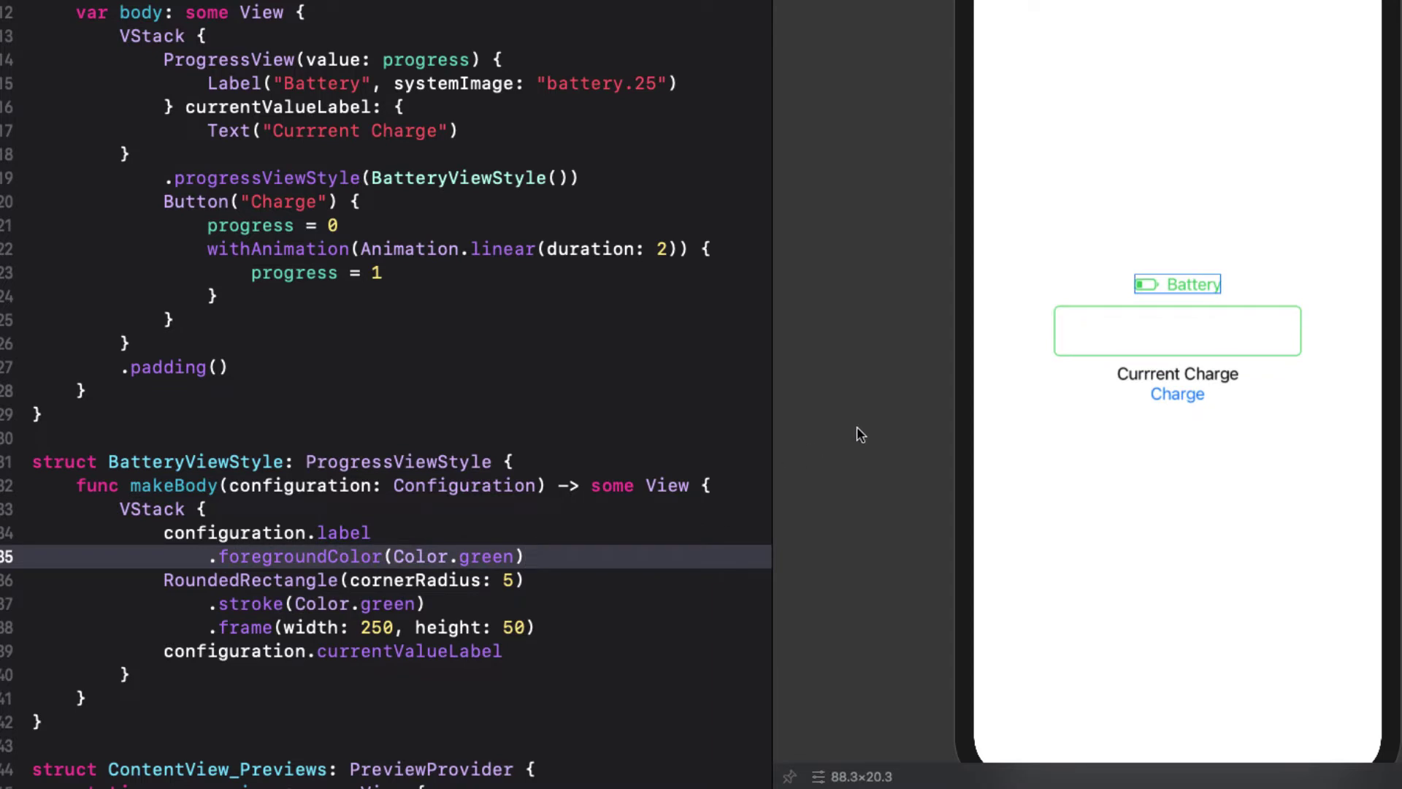
Add an .overlay containing RoundedRectangle(cornerRadius: 5).fill(Color.green) below the frame modifier.
key(Down)
key(Down)
key(Down)
key(Return)
text(.overlay()
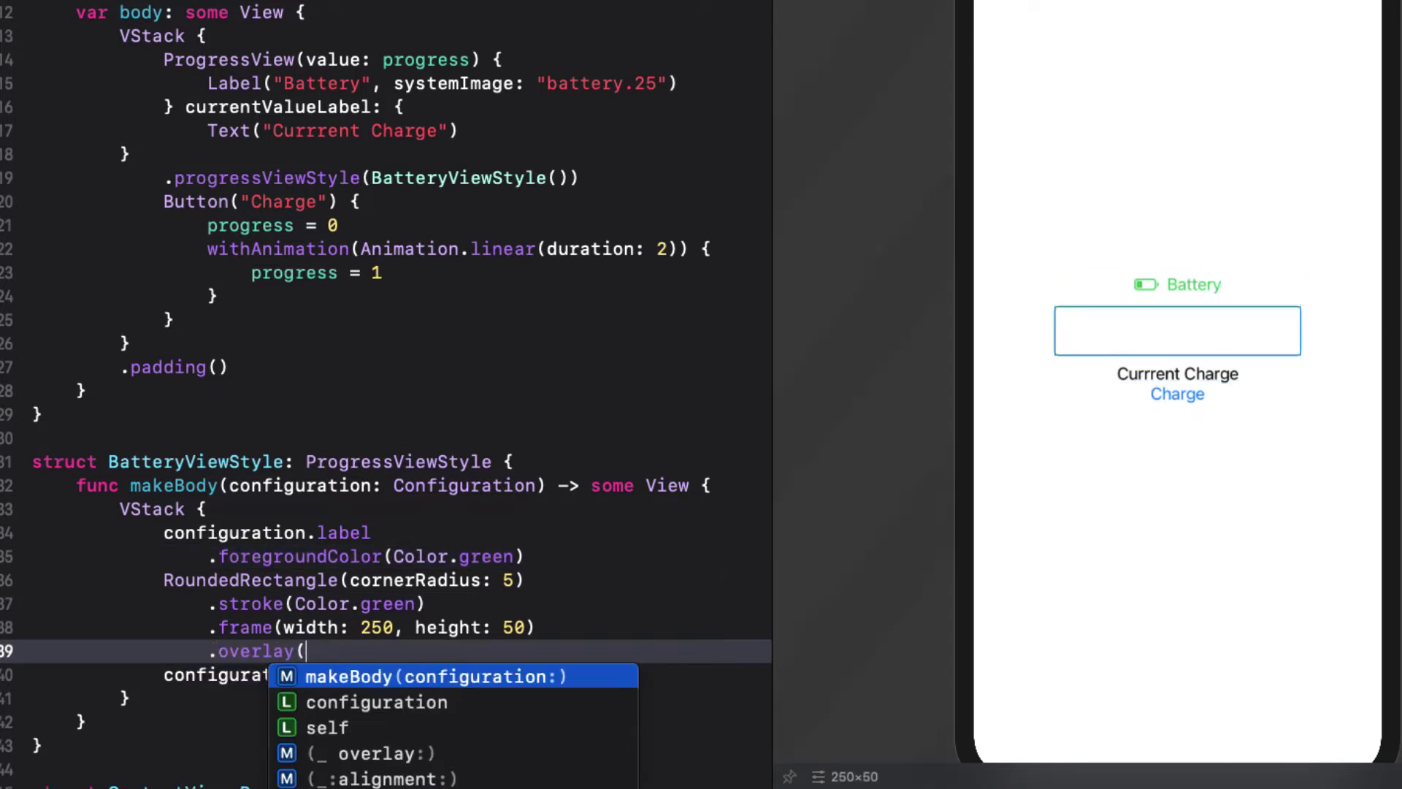
key(Escape)
key(Return)
key(Return)
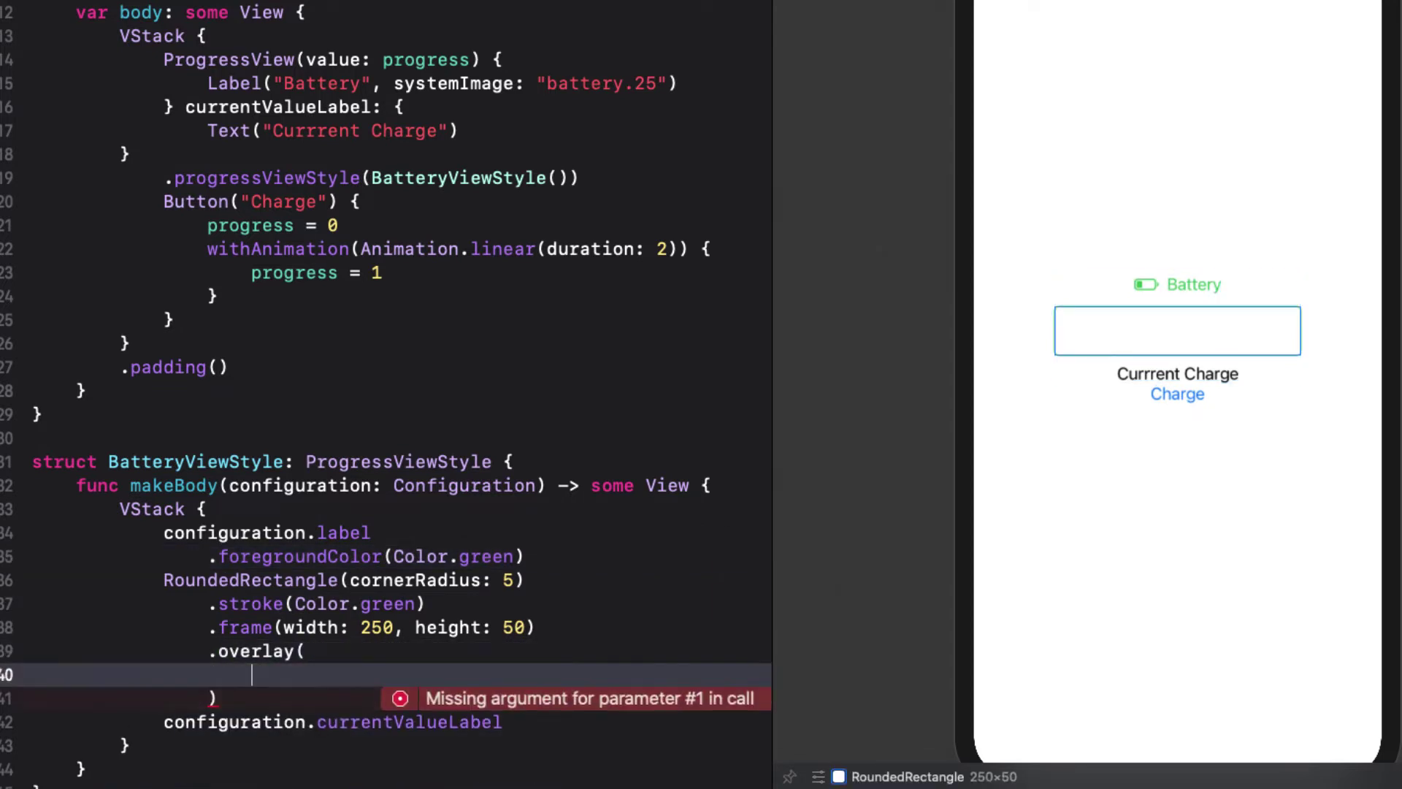
text(RoundedR)
key(Return)
text((corner)
key(Return)
text(5)
key(Right)
key(Return)
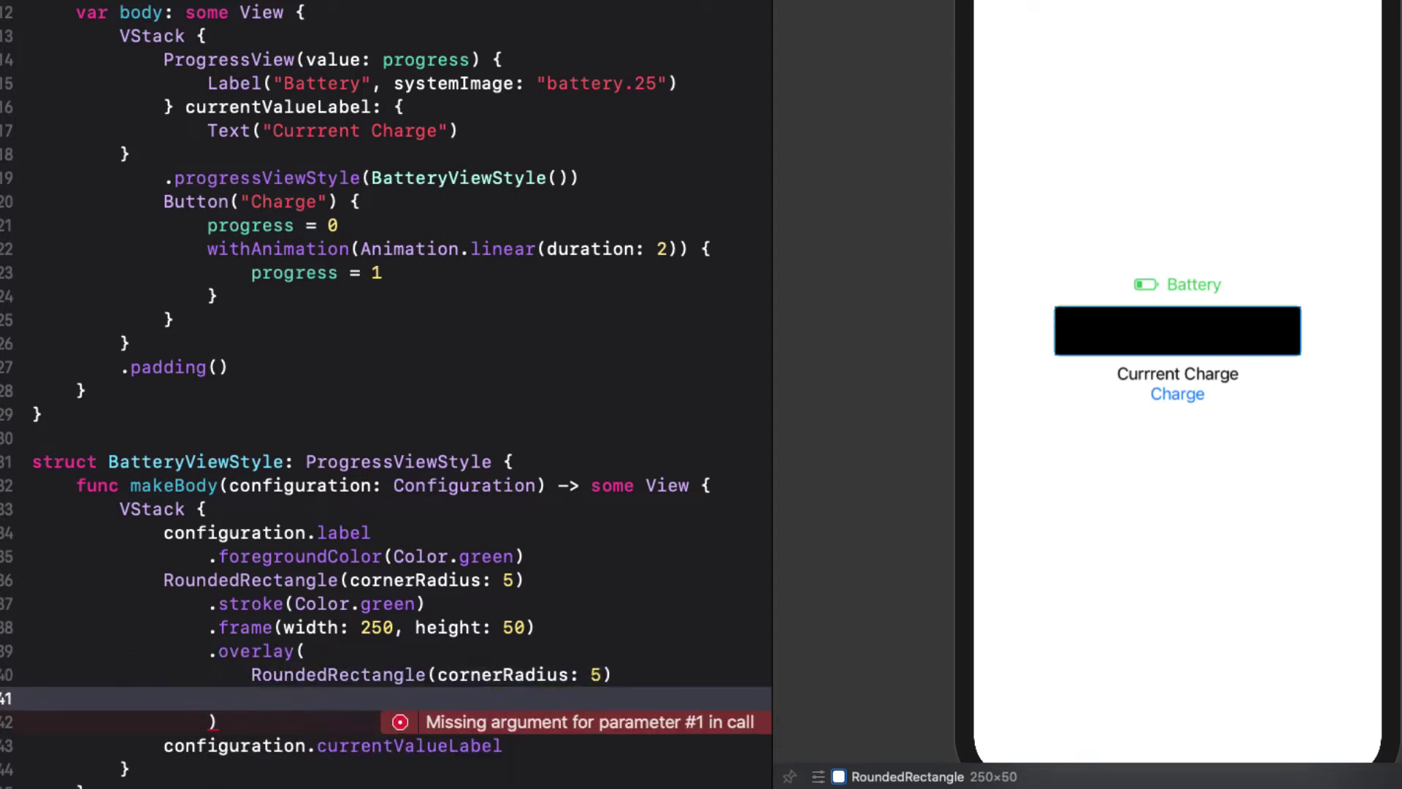
text(.fill()
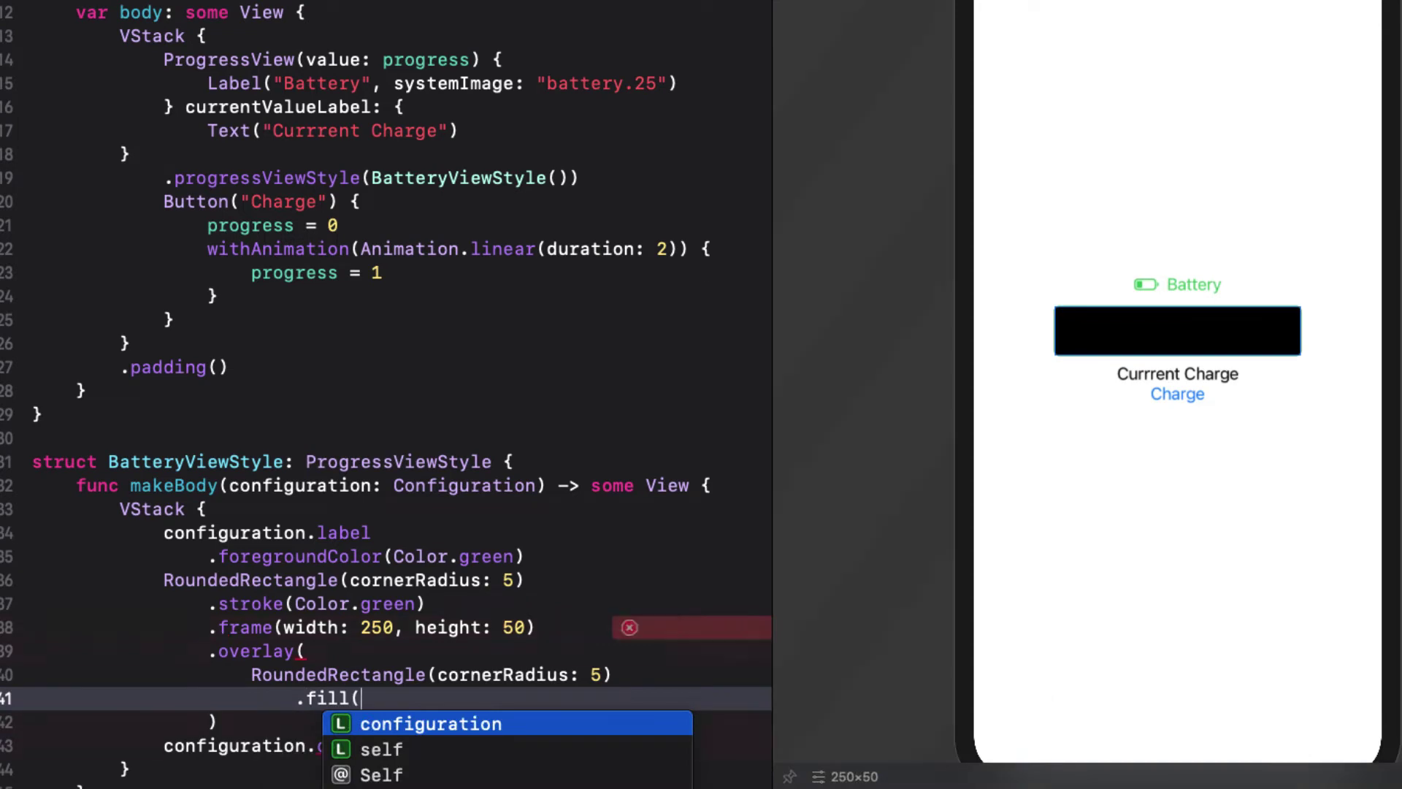
text(Color.green)
key(Right)
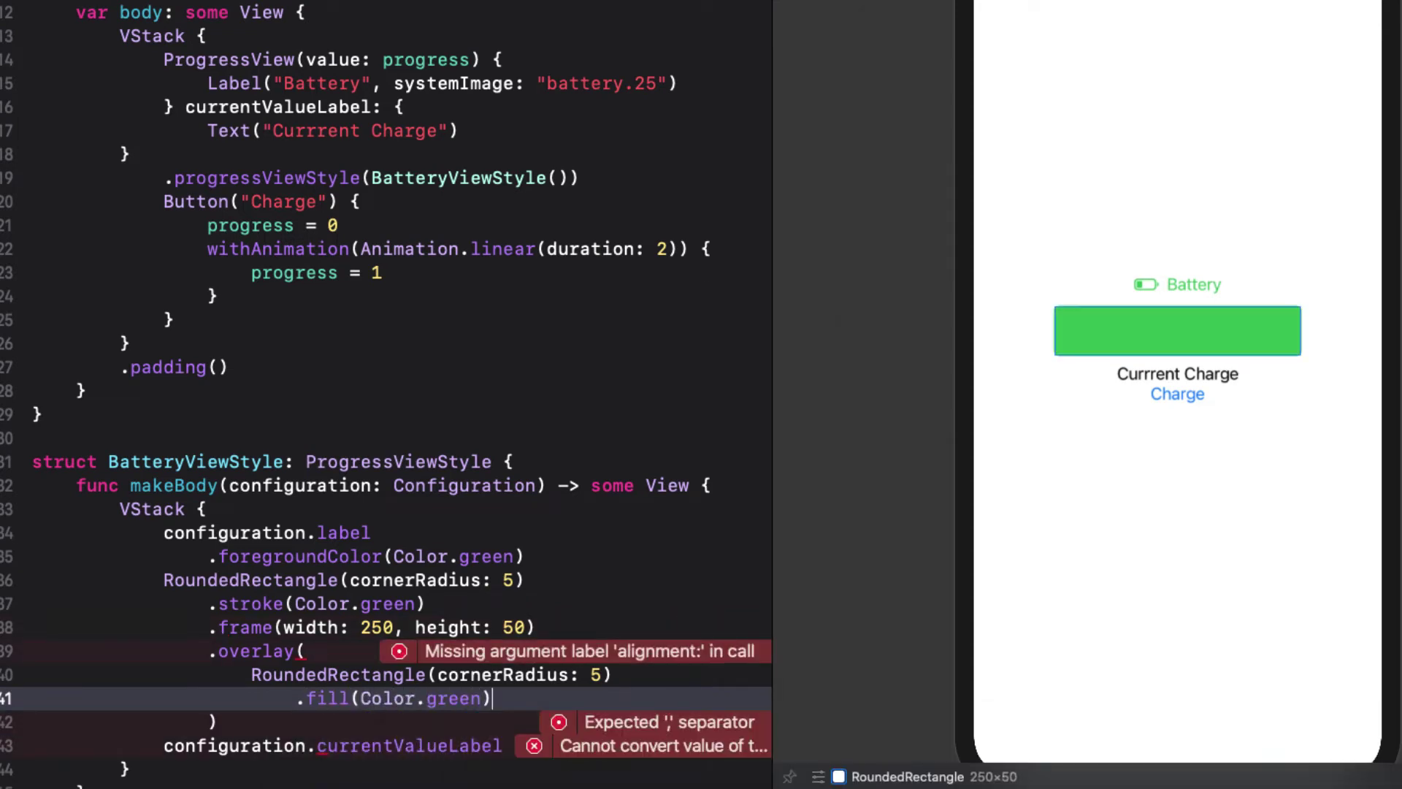
Size the fill bar with .frame(width: 250 * CGFloat(configuration.fractionCompleted!)).
key(Return)
text(.frame()
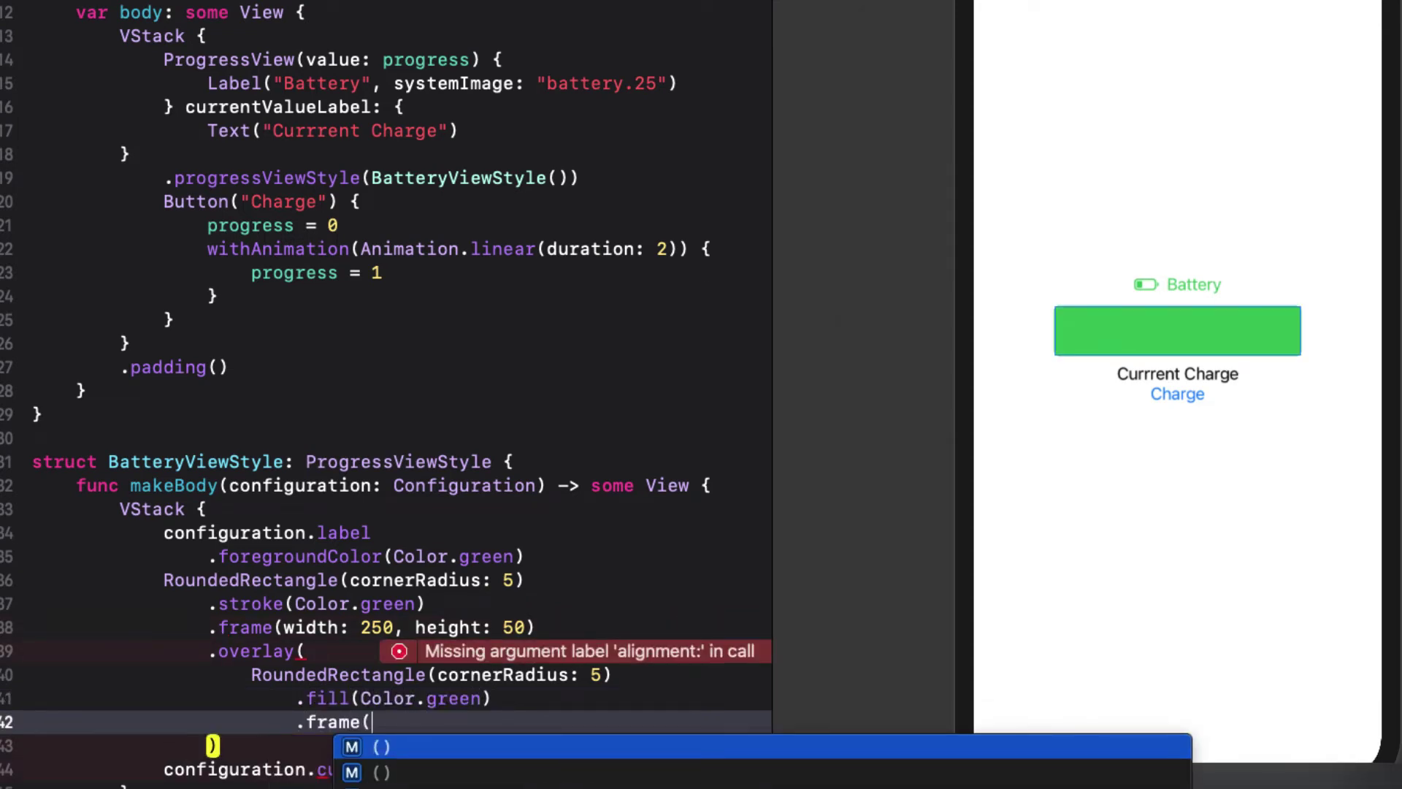
text(wid)
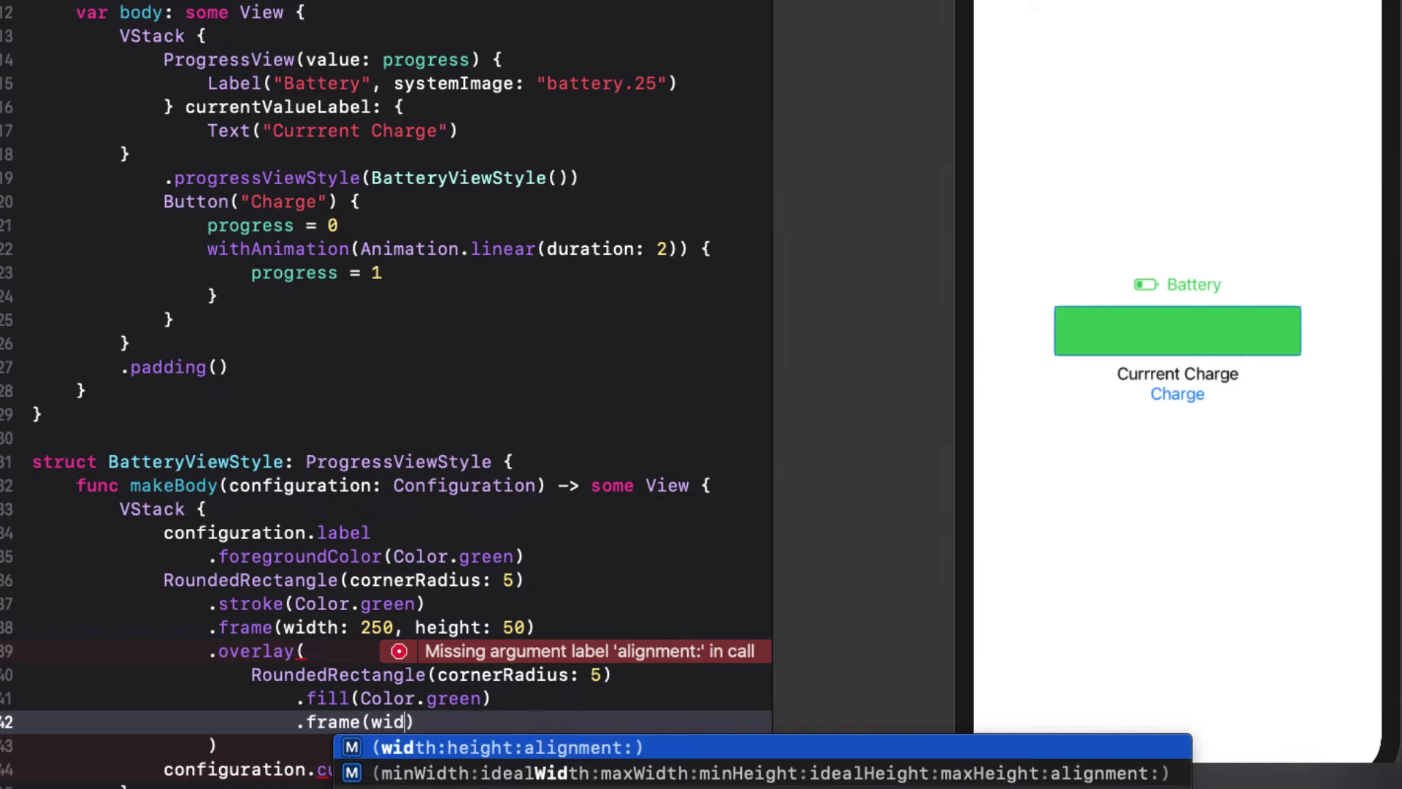
text(th: 2)
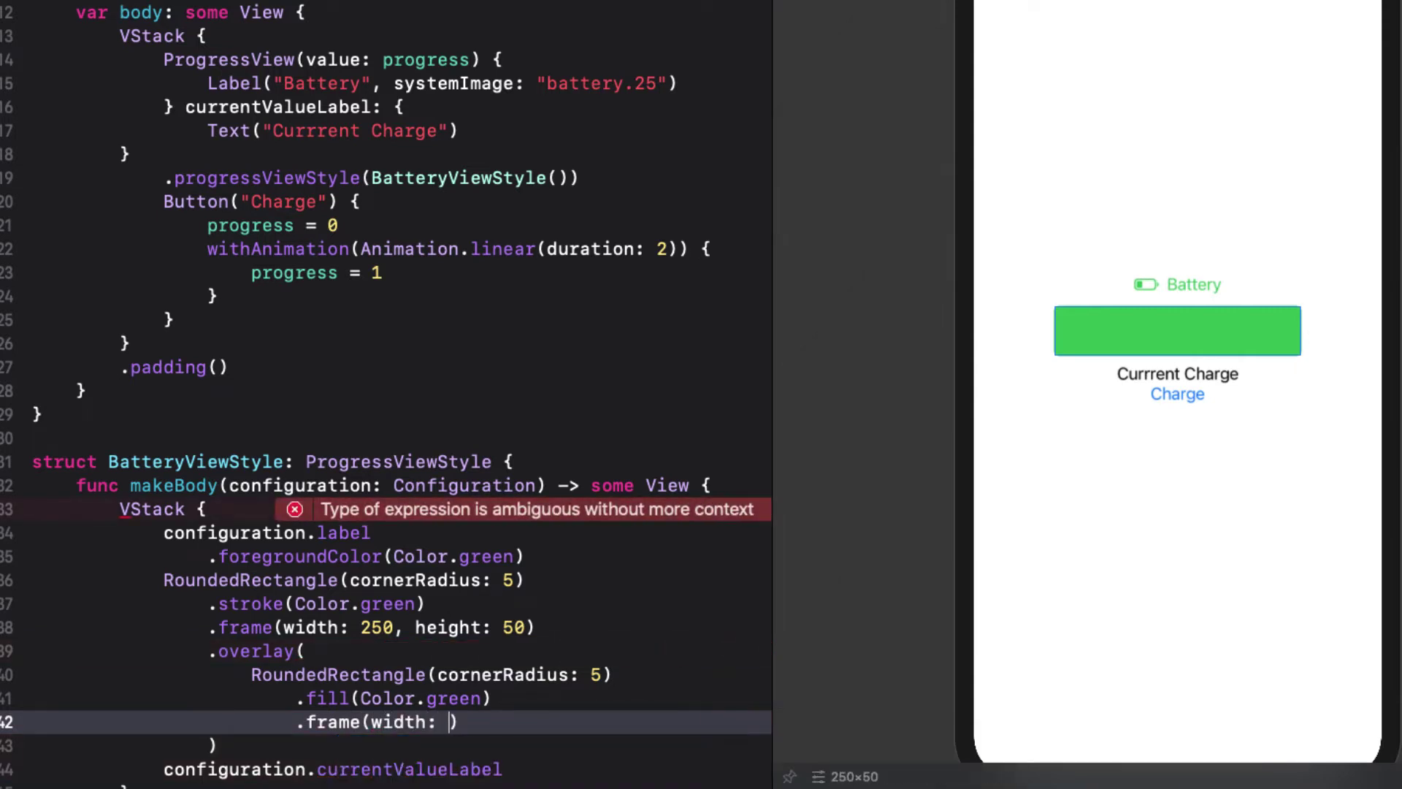
text(50 *)
key(BackSpace)
key(BackSpace)
scroll(384, 395, down, 5)
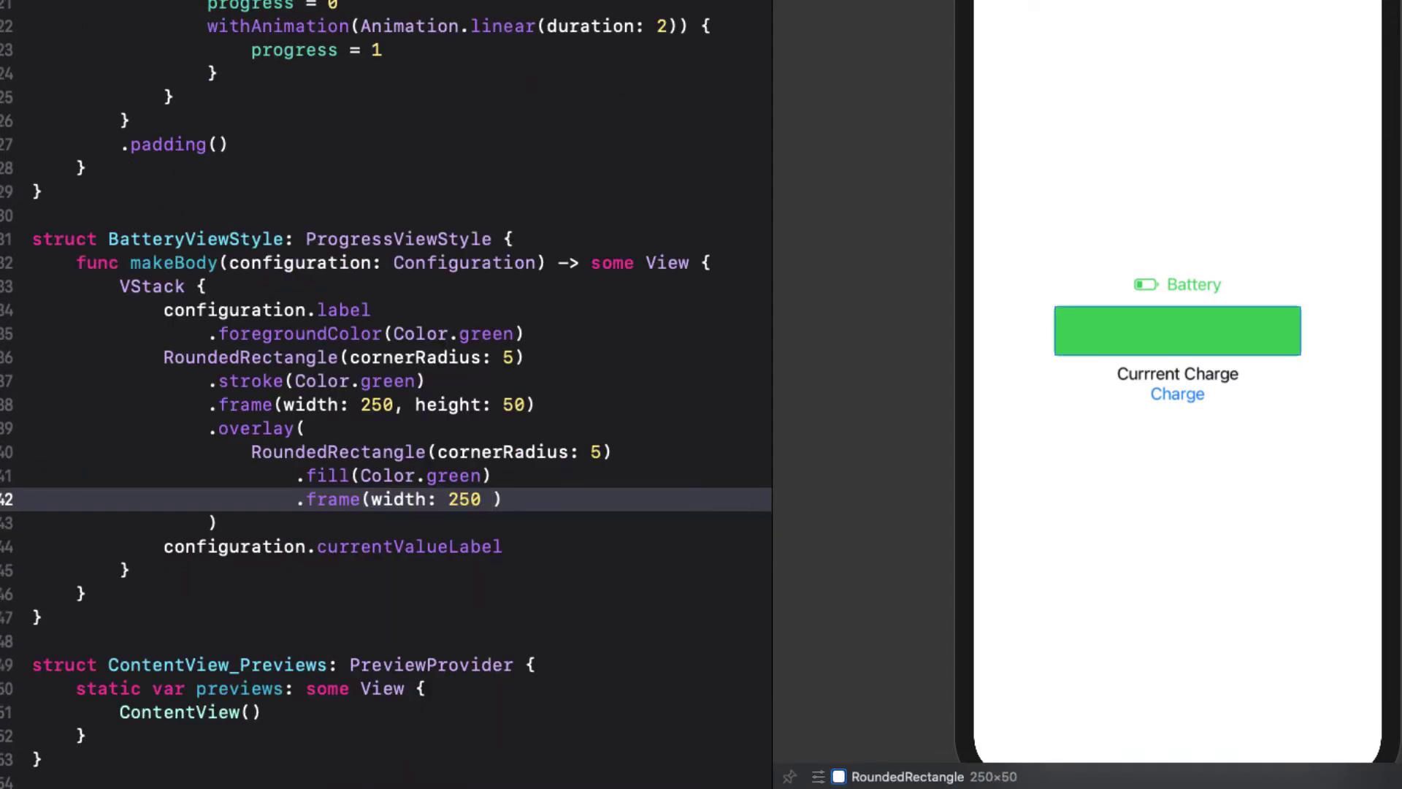
text(* CGF)
key(Return)
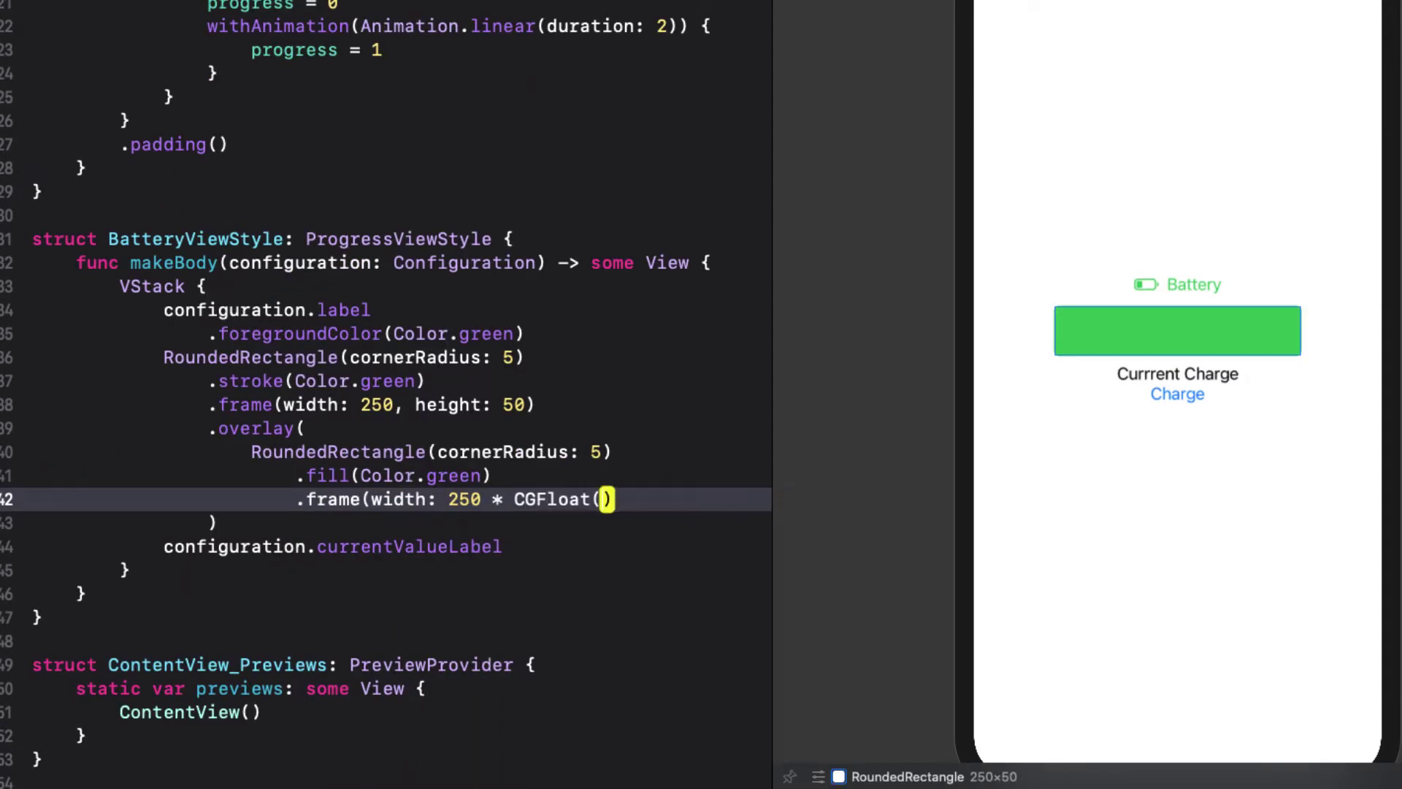
text((conf)
key(Return)
text(.)
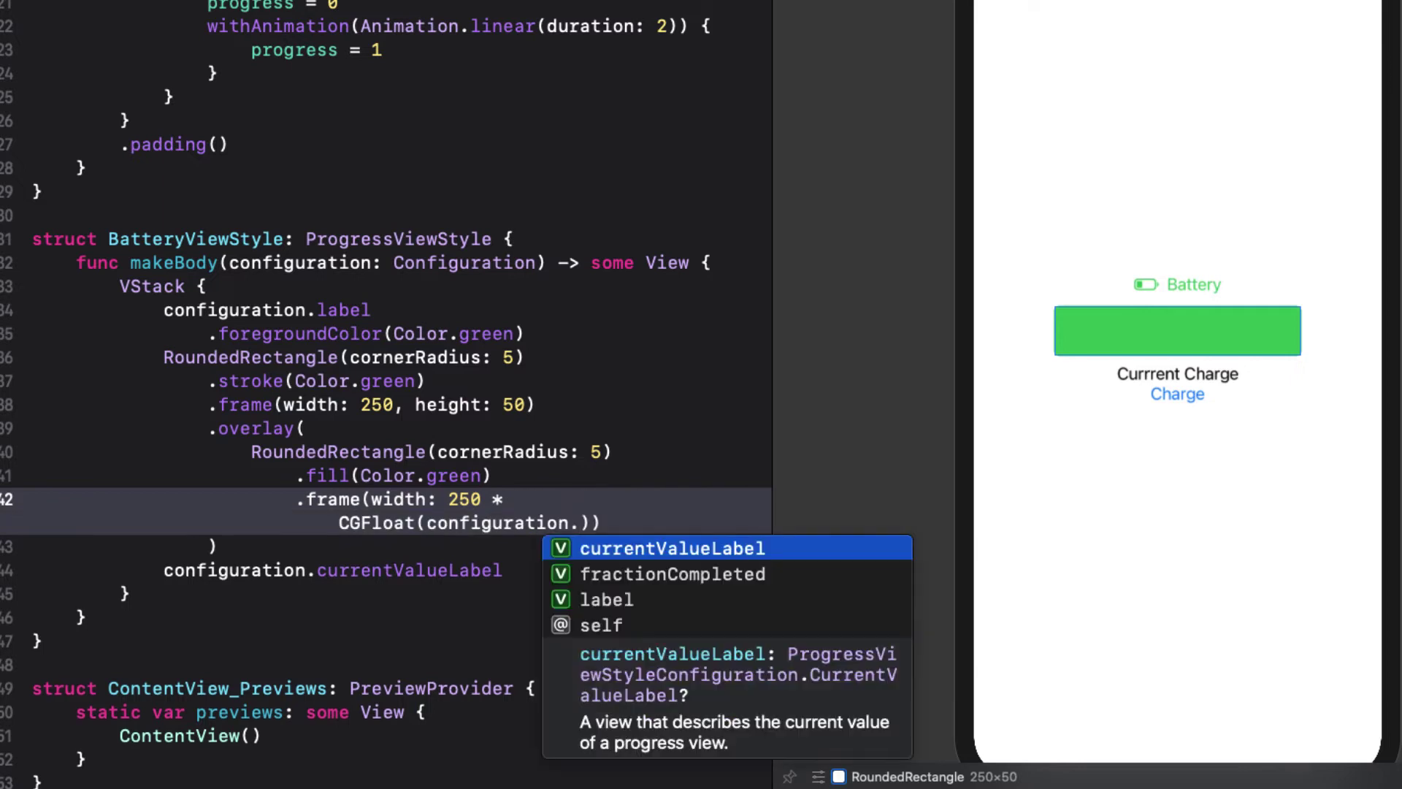
text(fr)
key(Return)
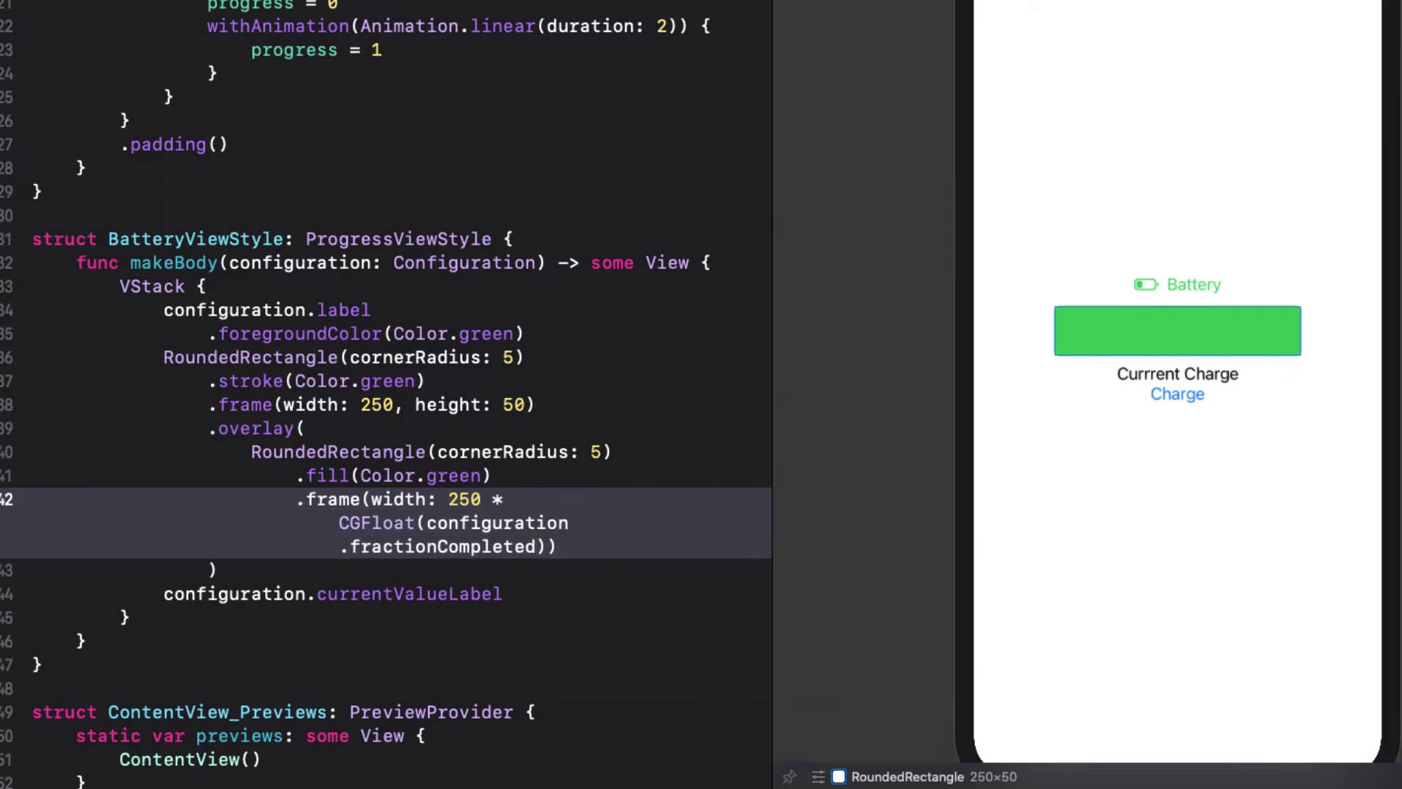
text(!)
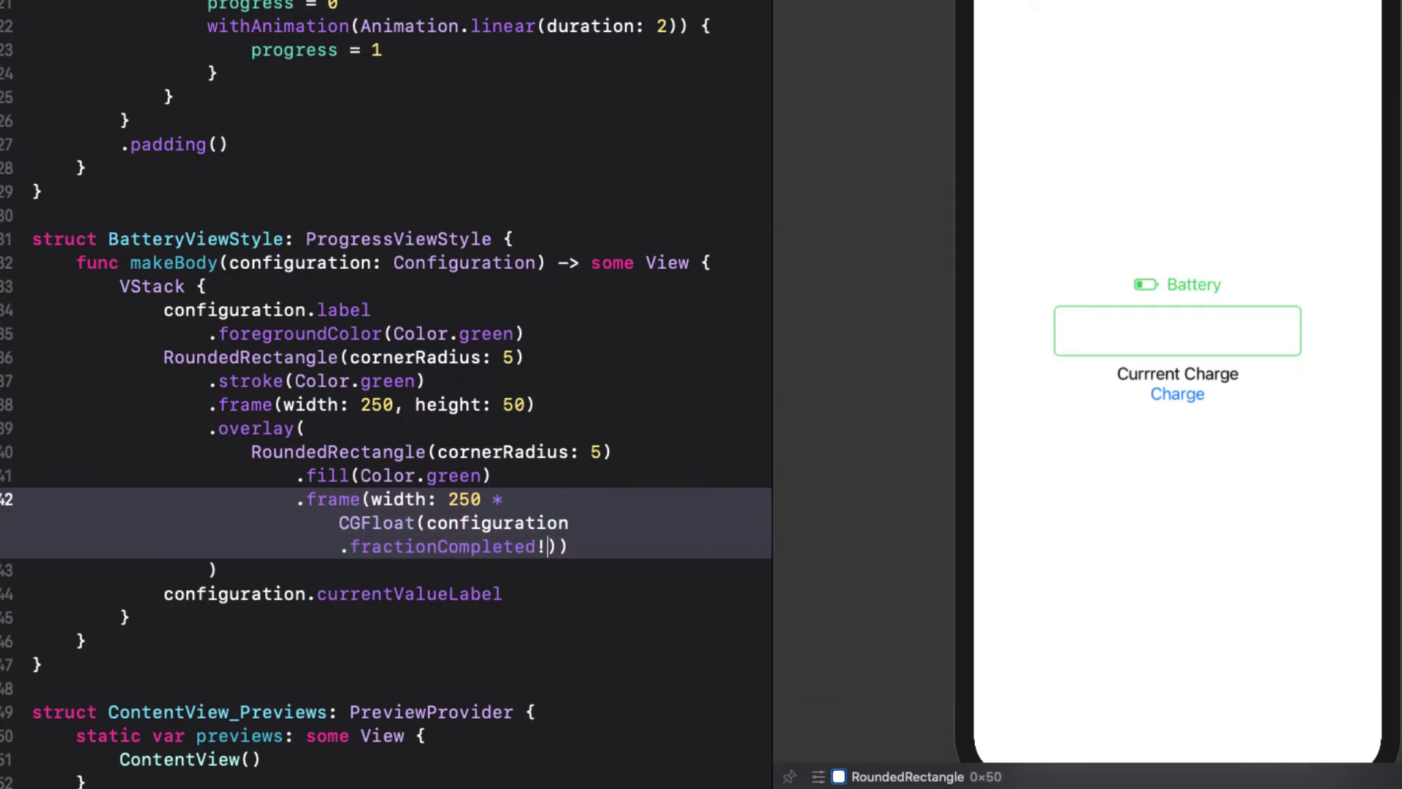
Add alignment: .leading to the fill overlay and test Charge so the bar fills from the left.
click(1181, 398)
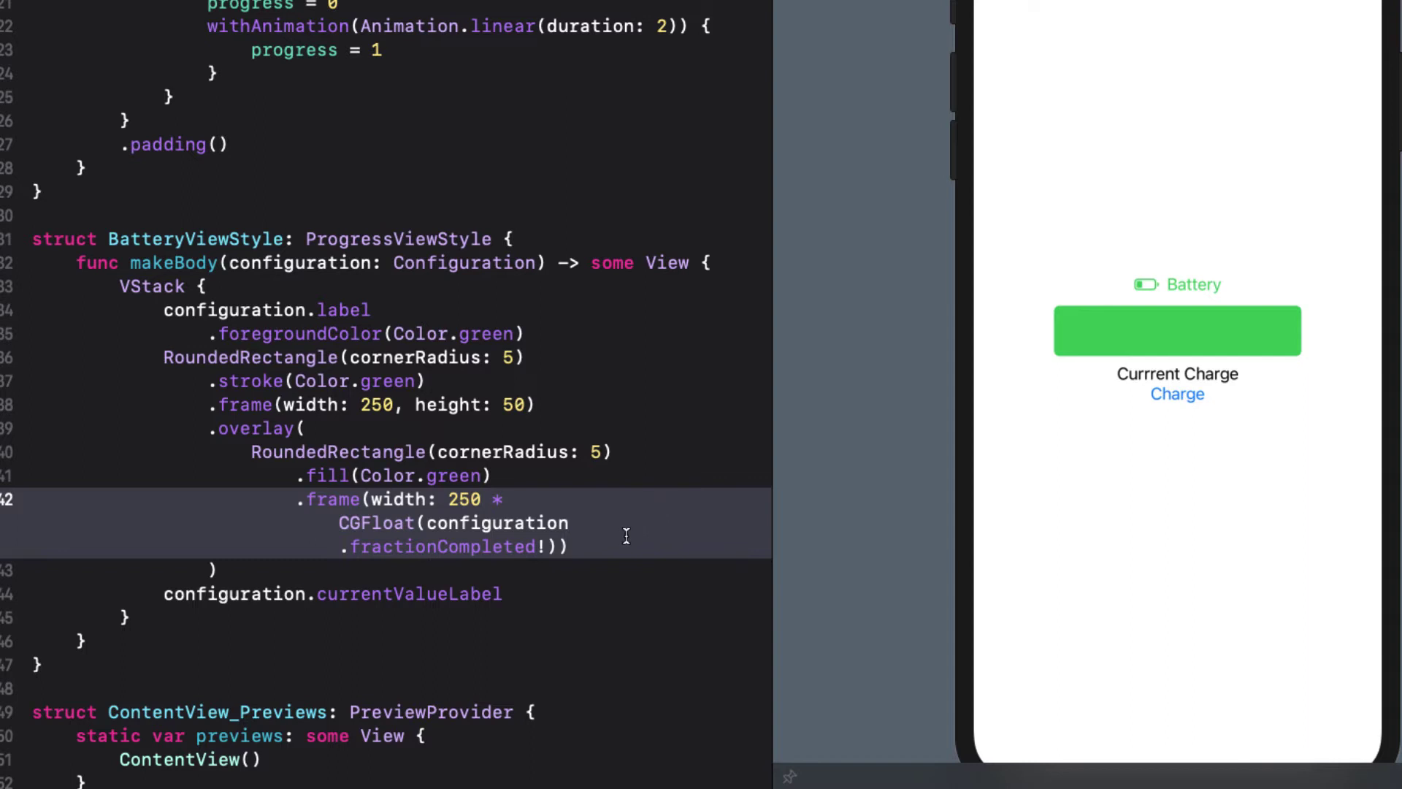
text(,)
key(Return)
text(a)
key(Return)
text(.le)
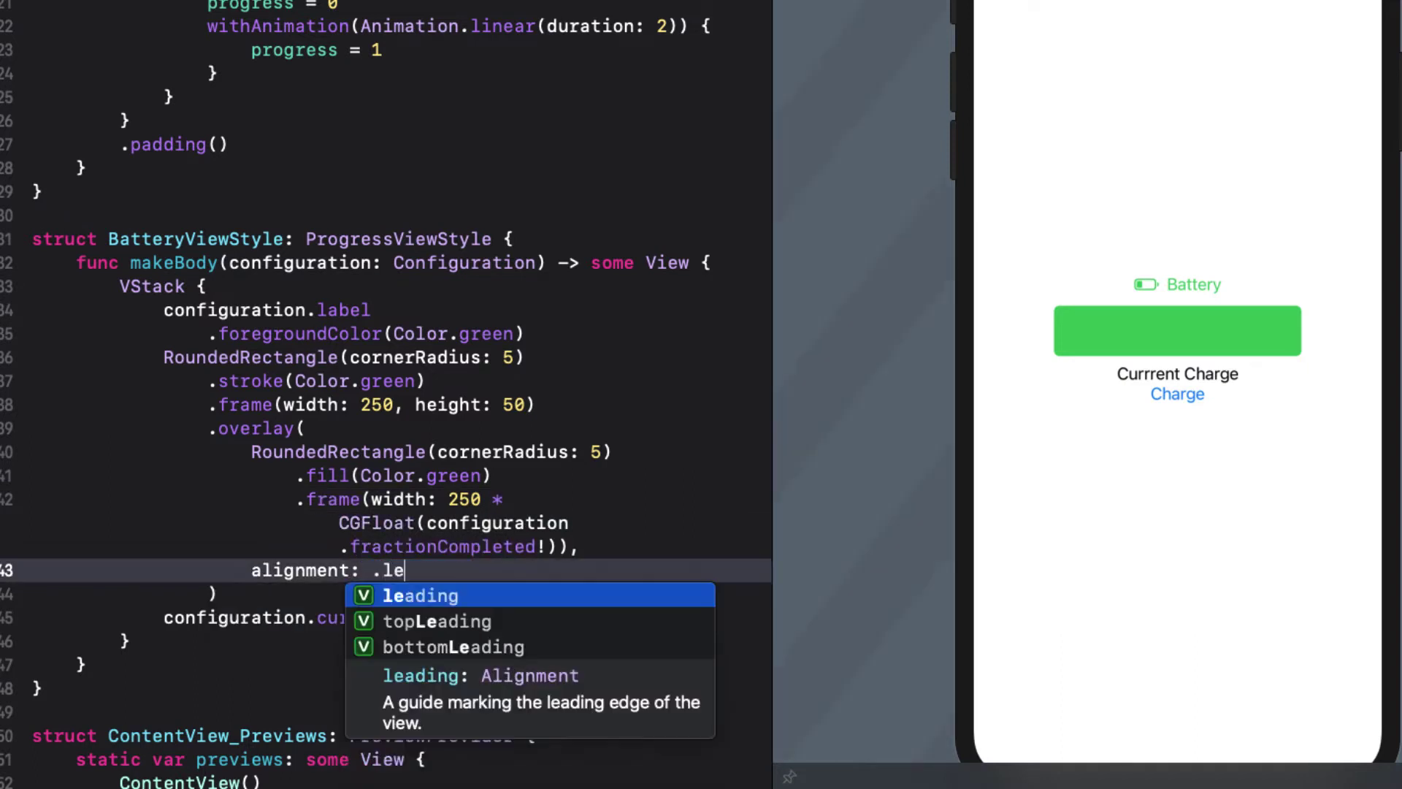
text(a)
key(Return)
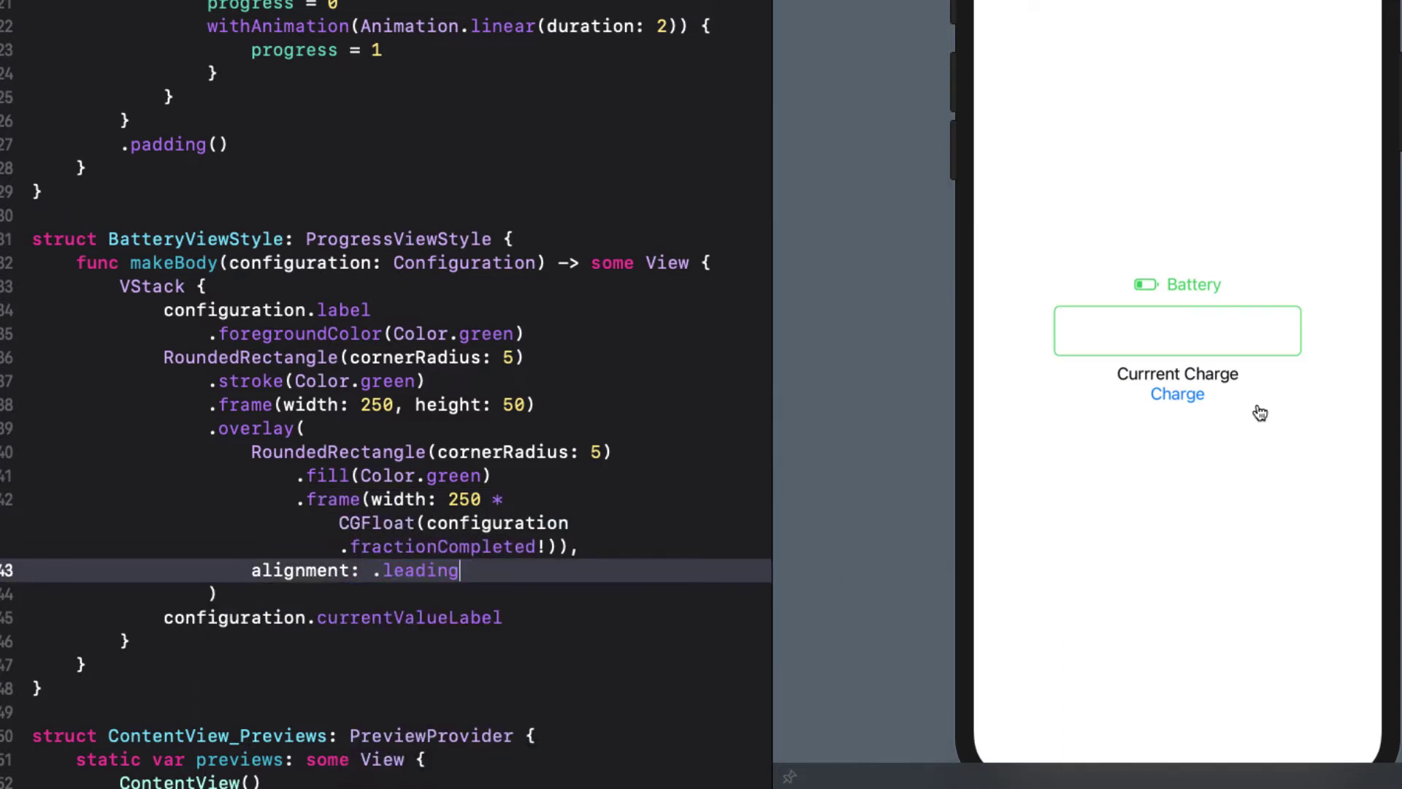
click(1194, 405)
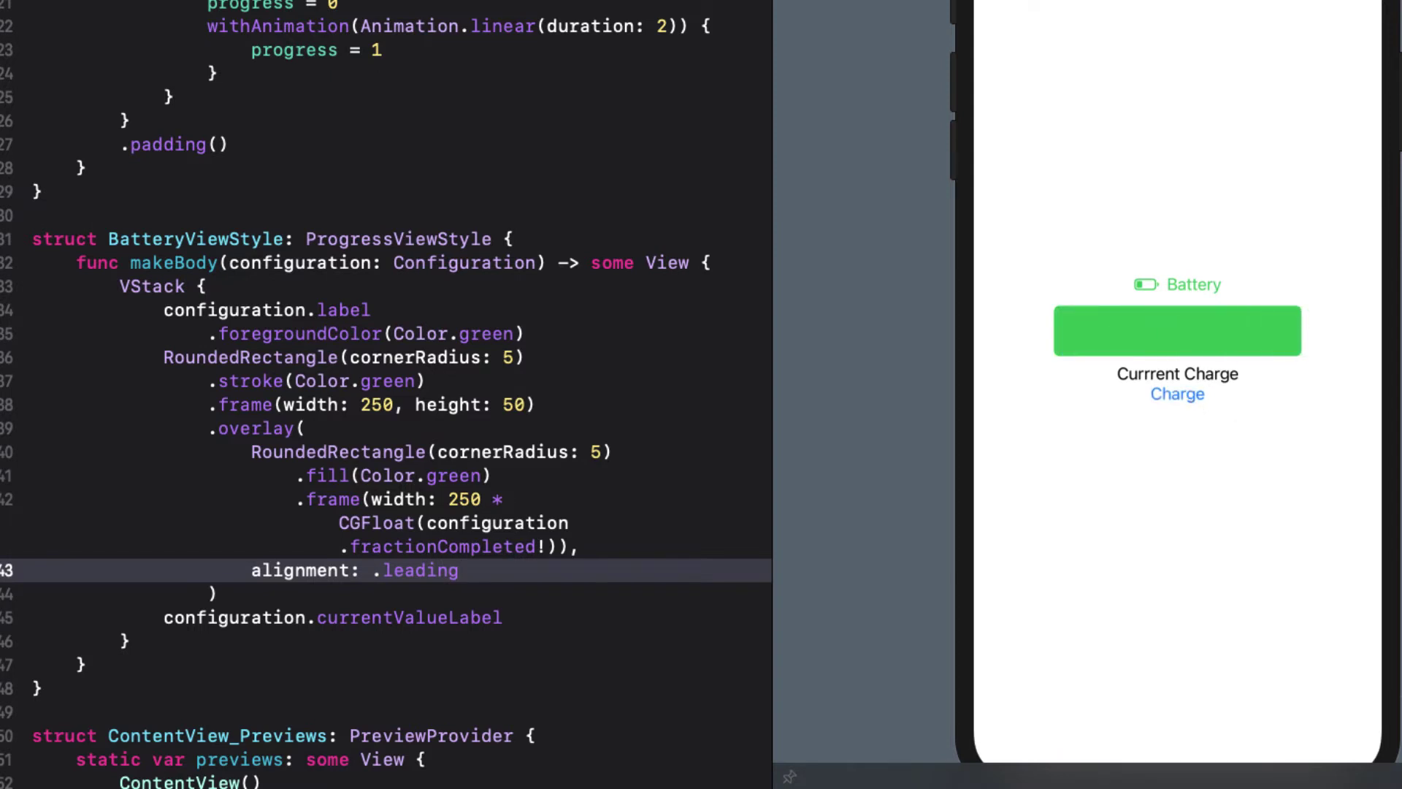
Add var width: CGFloat = 250 and var height: CGFloat = 50 and use them in both .frame calls.
click(559, 240)
key(Return)
text(var width)
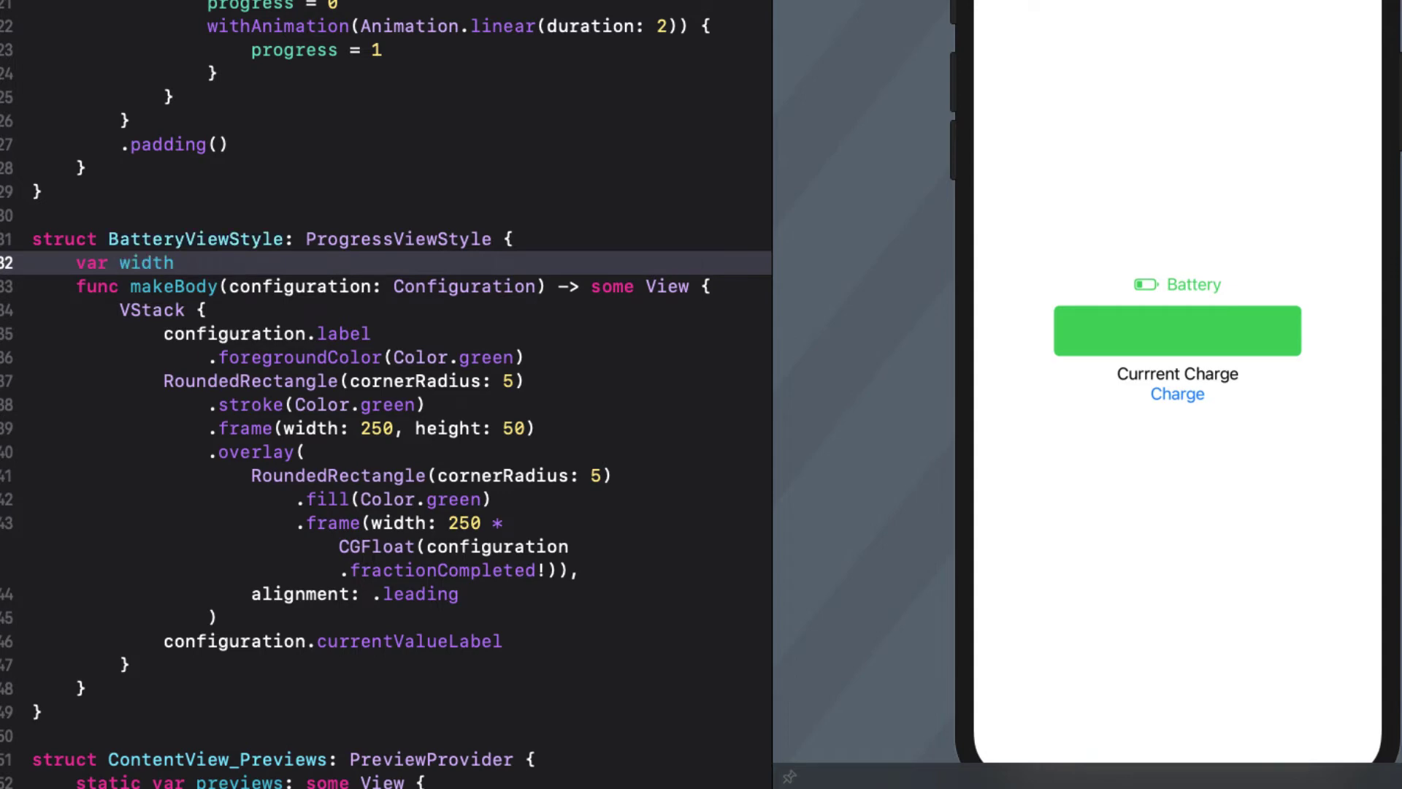
text(: CGFloat )
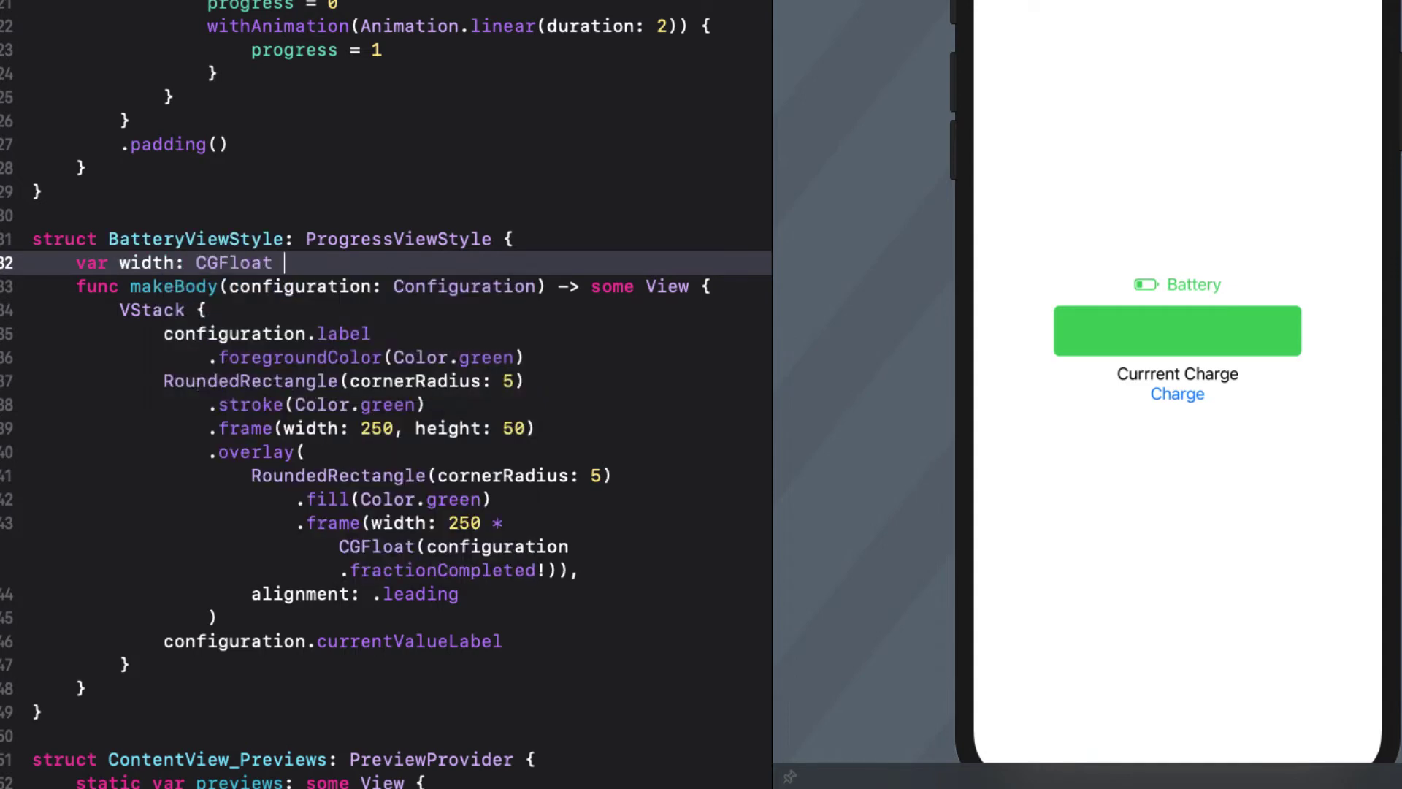
text(50)
text(var he)
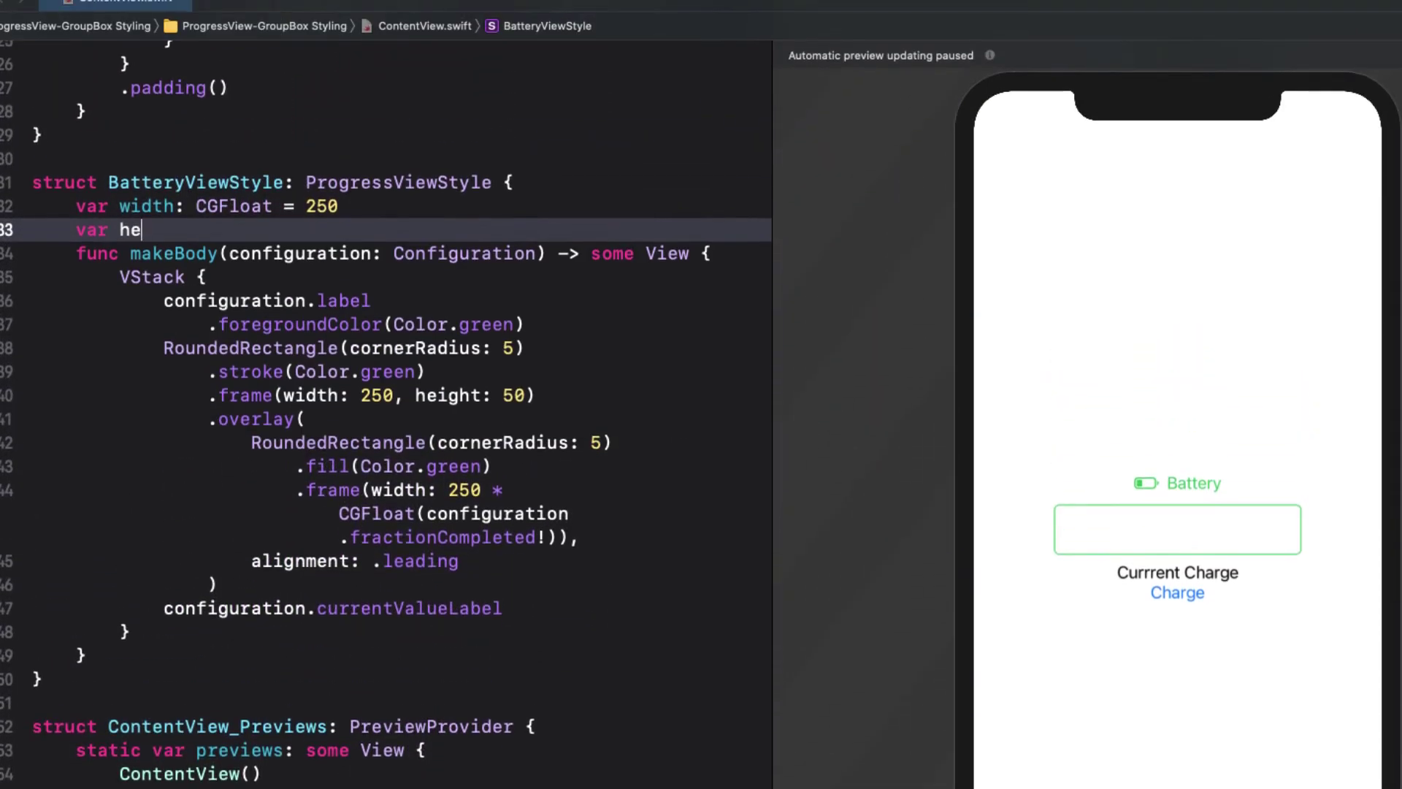
text(ight: CGFloat)
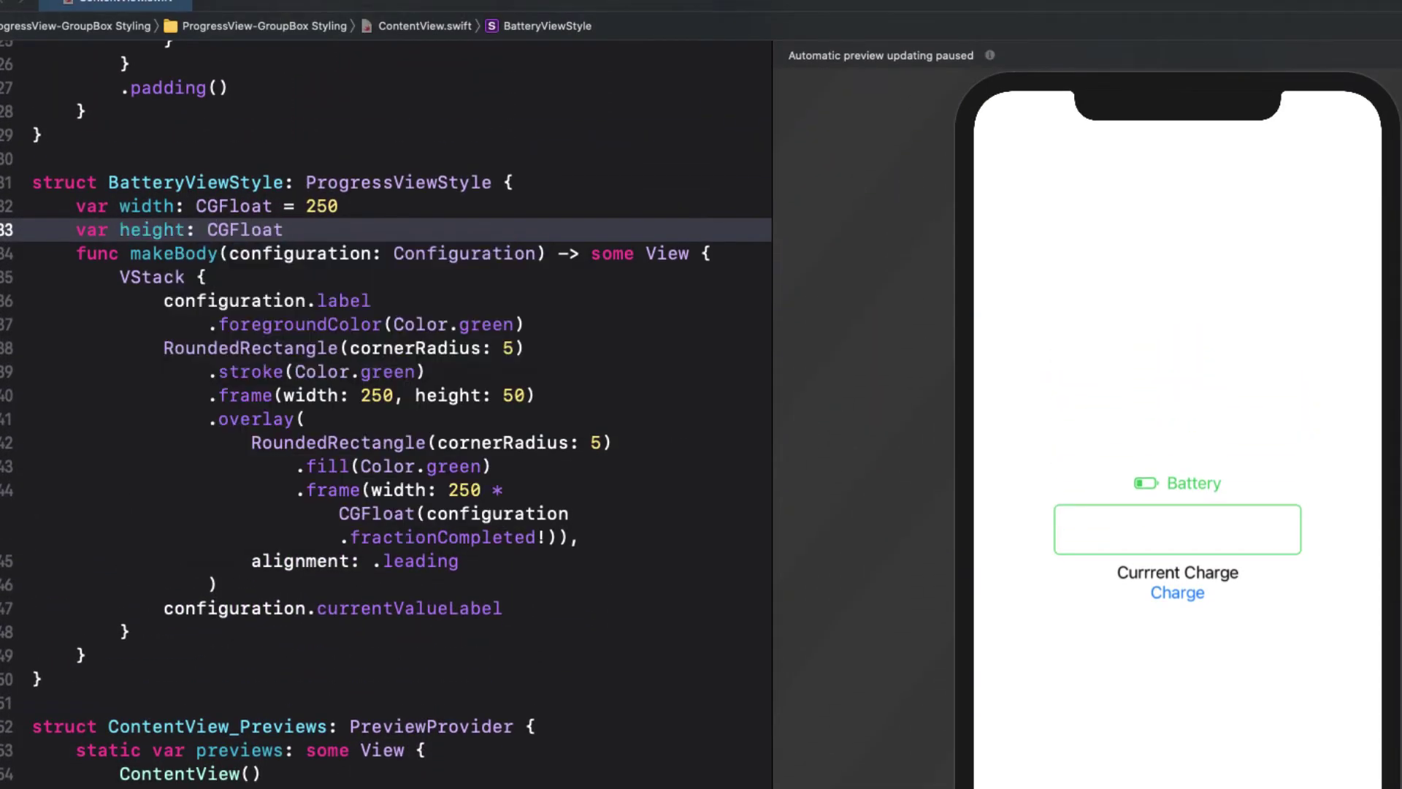
text( = 50)
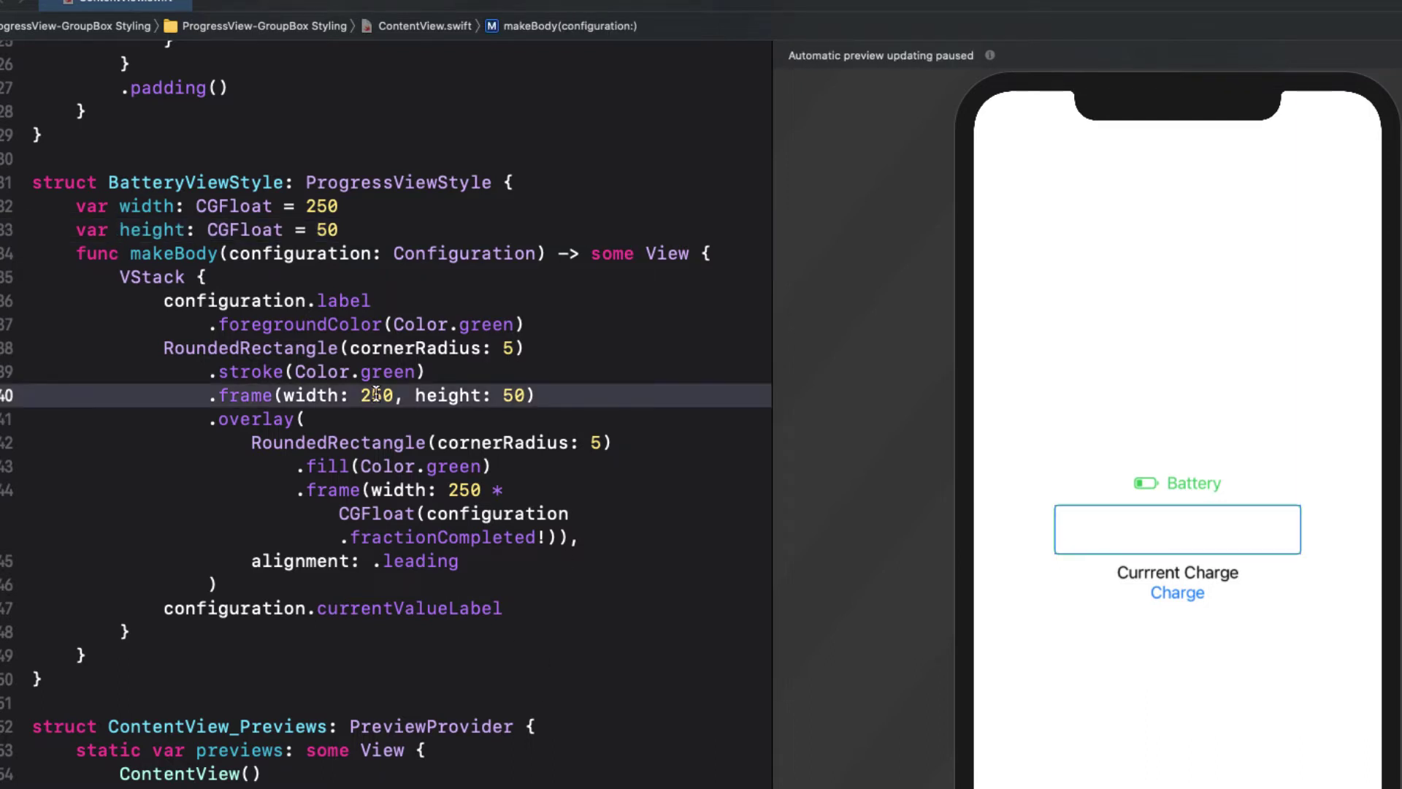
double_click(377, 395)
text(width)
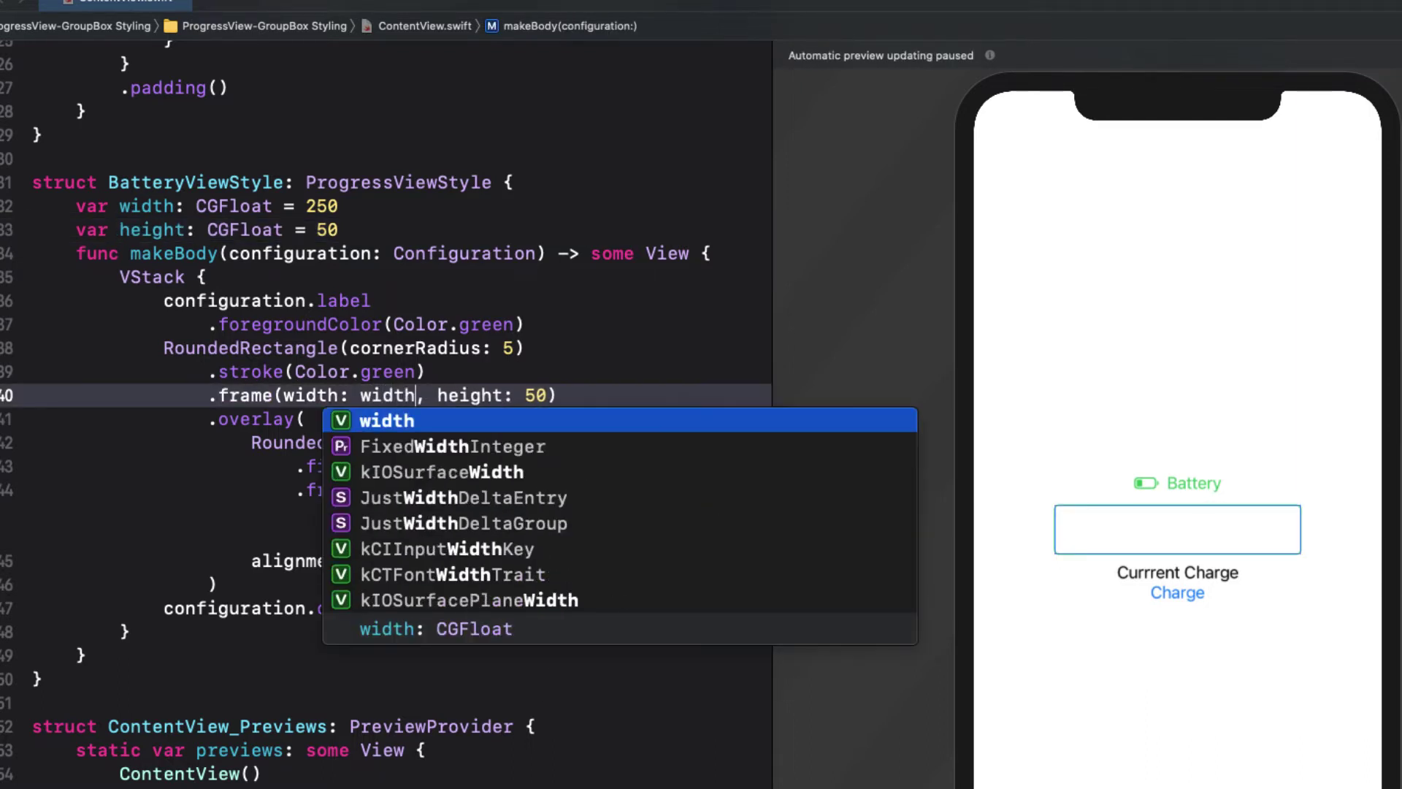
key(Escape)
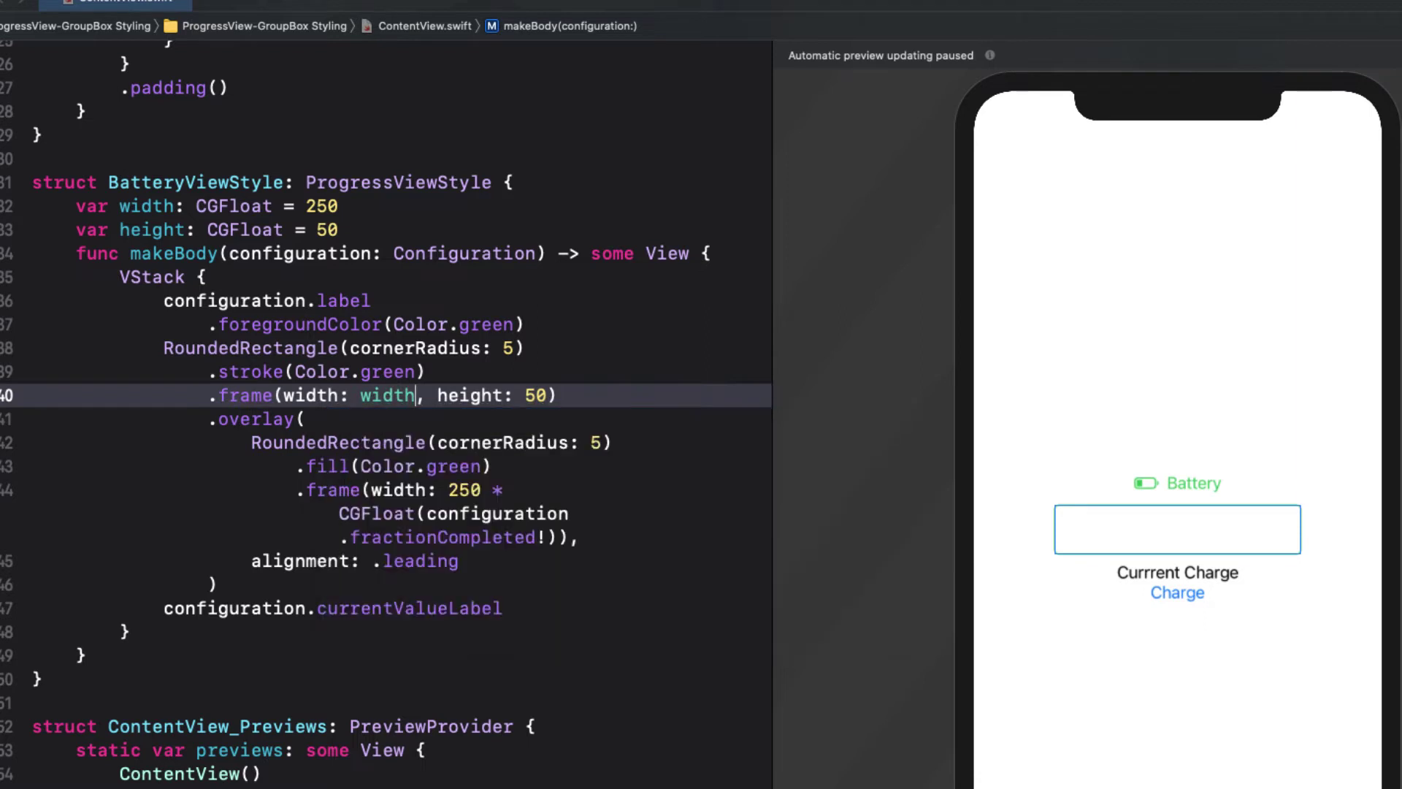
double_click(536, 394)
text(height)
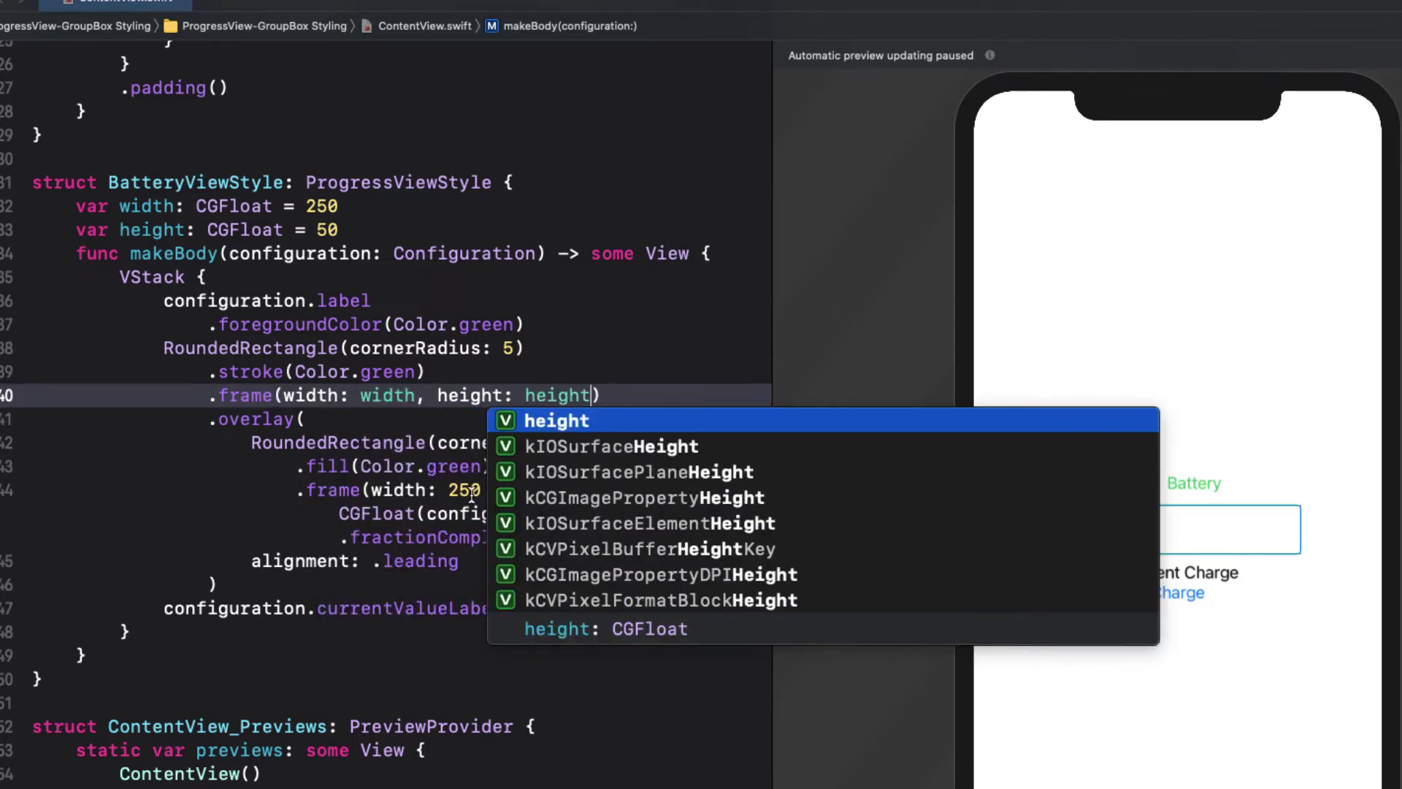
double_click(465, 490)
text(width *)
drag(361, 466, 479, 466)
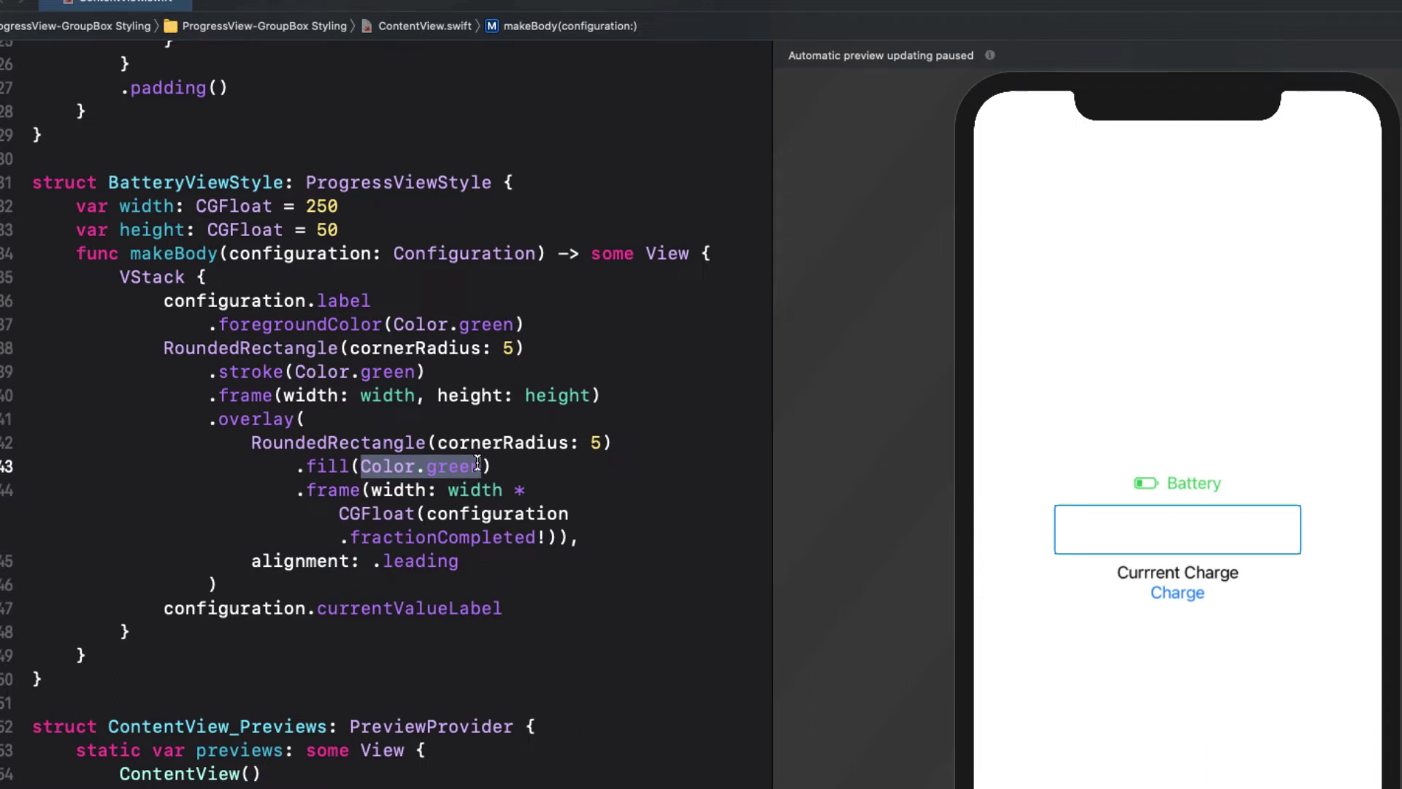
Replace Color.green in .fill with a LinearGradient of colors [.black, .green].
key(BackSpace)
key(Return)
key(Return)
key(Up)
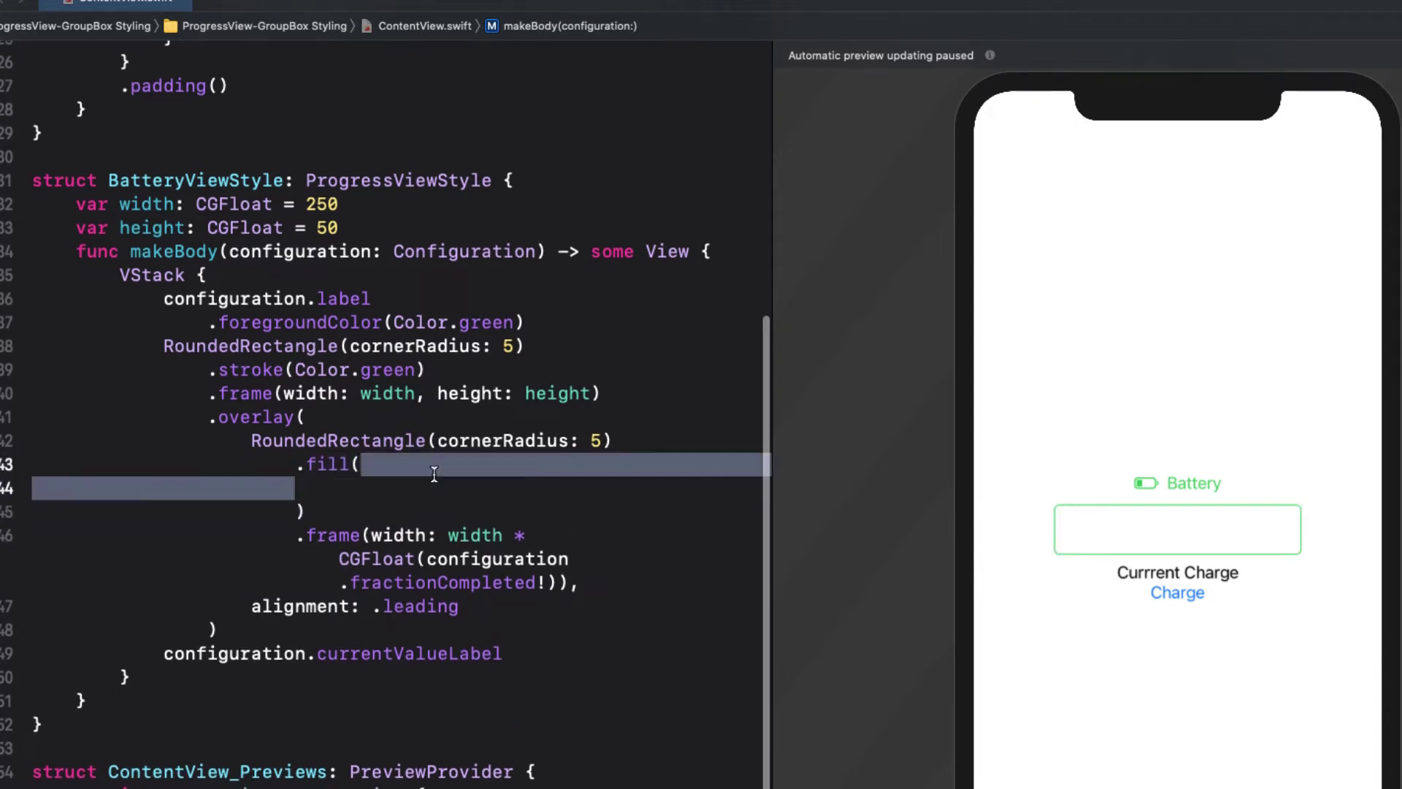
text(LinearGr)
key(Return)
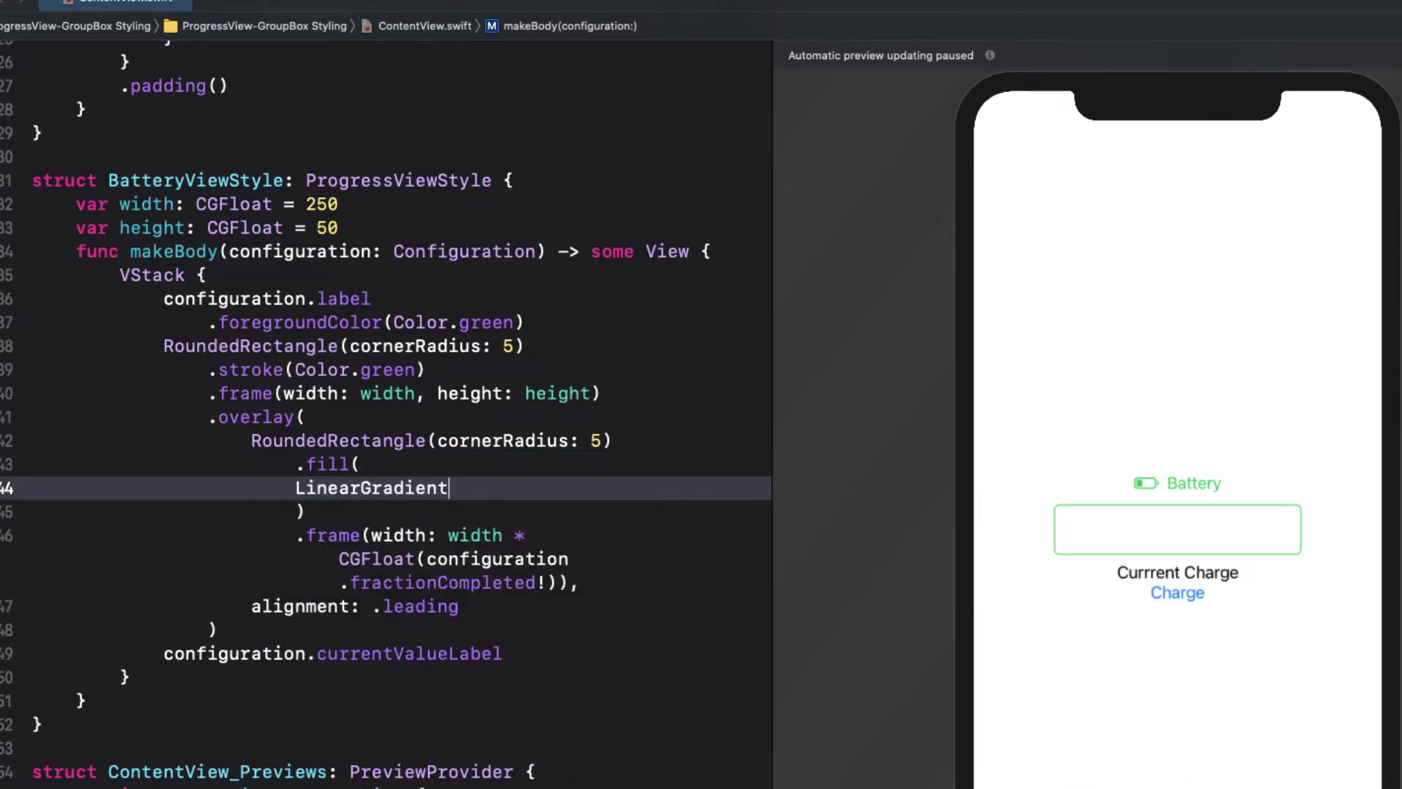
text(()
key(Return)
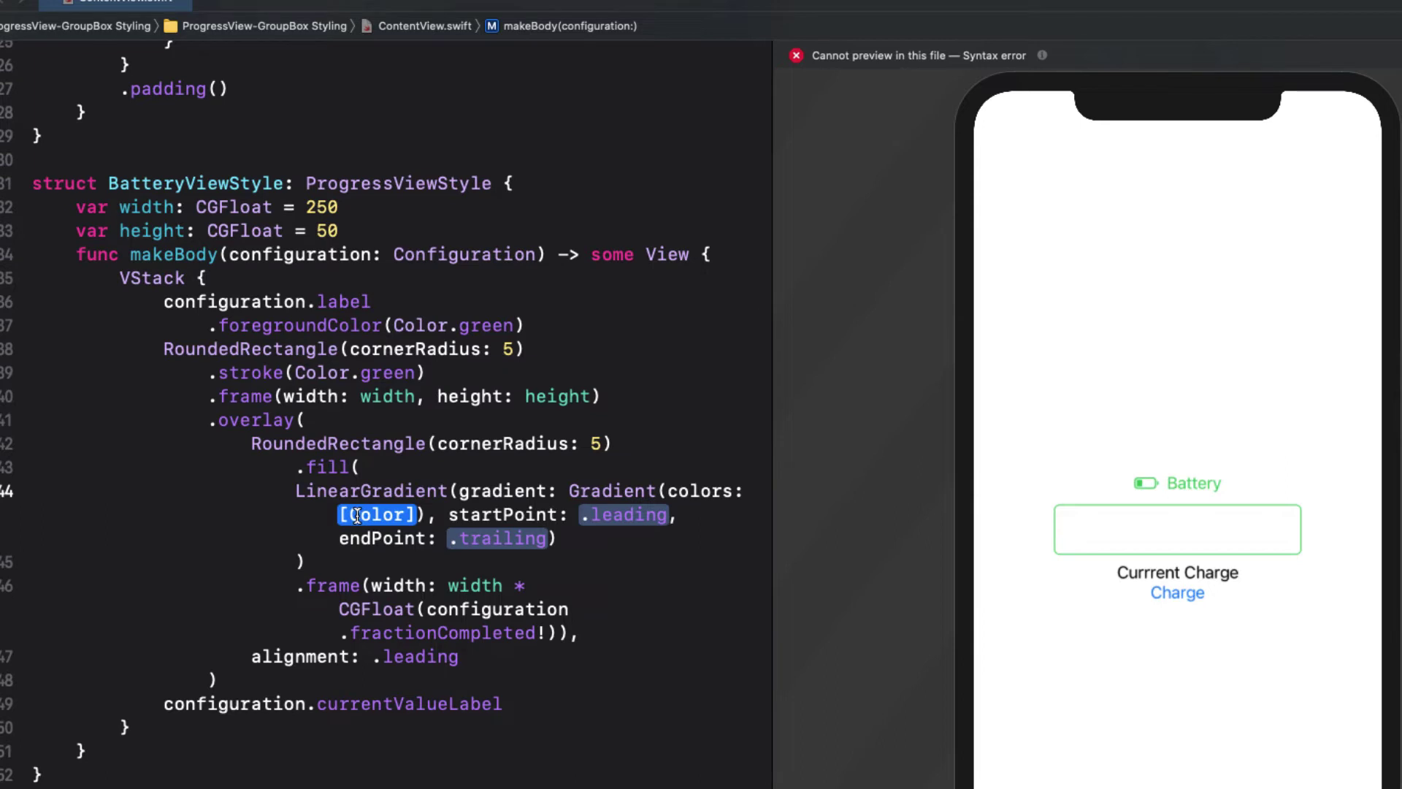
text([].b)
key(Return)
text(, .green)
key(Return)
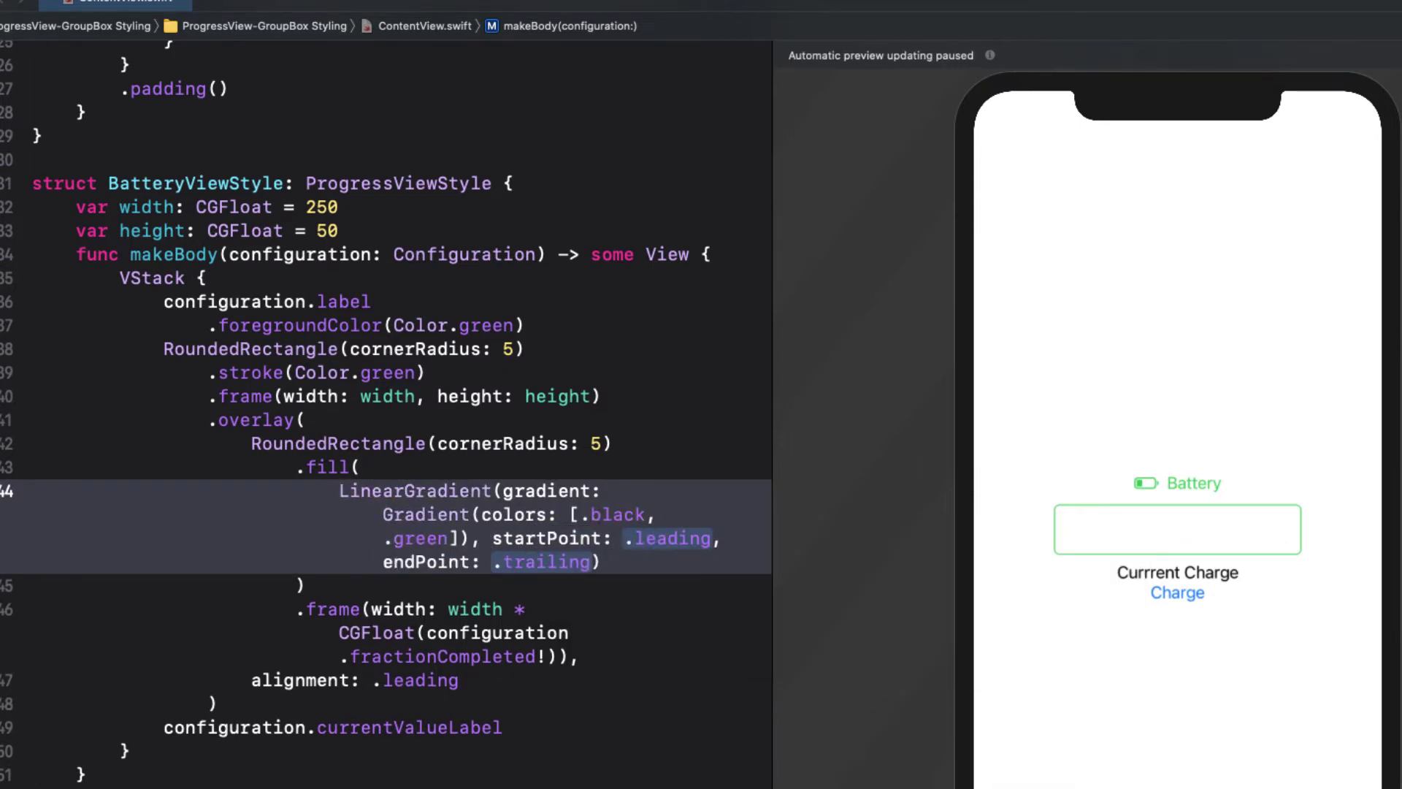
Set the gradient startPoint .leading and endPoint .trailing, then resume the live preview.
key(Tab)
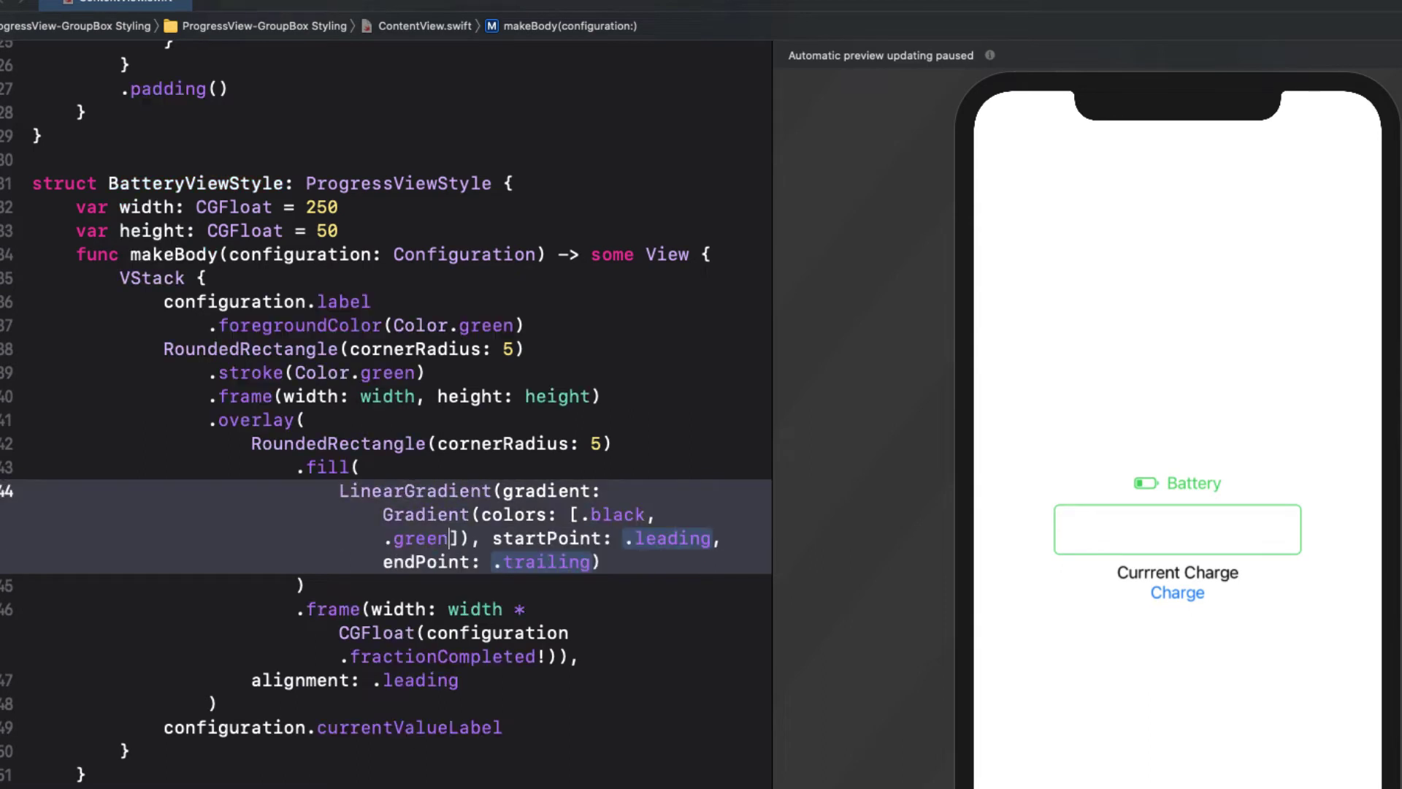
key(Return)
key(Escape)
key(Tab)
key(Return)
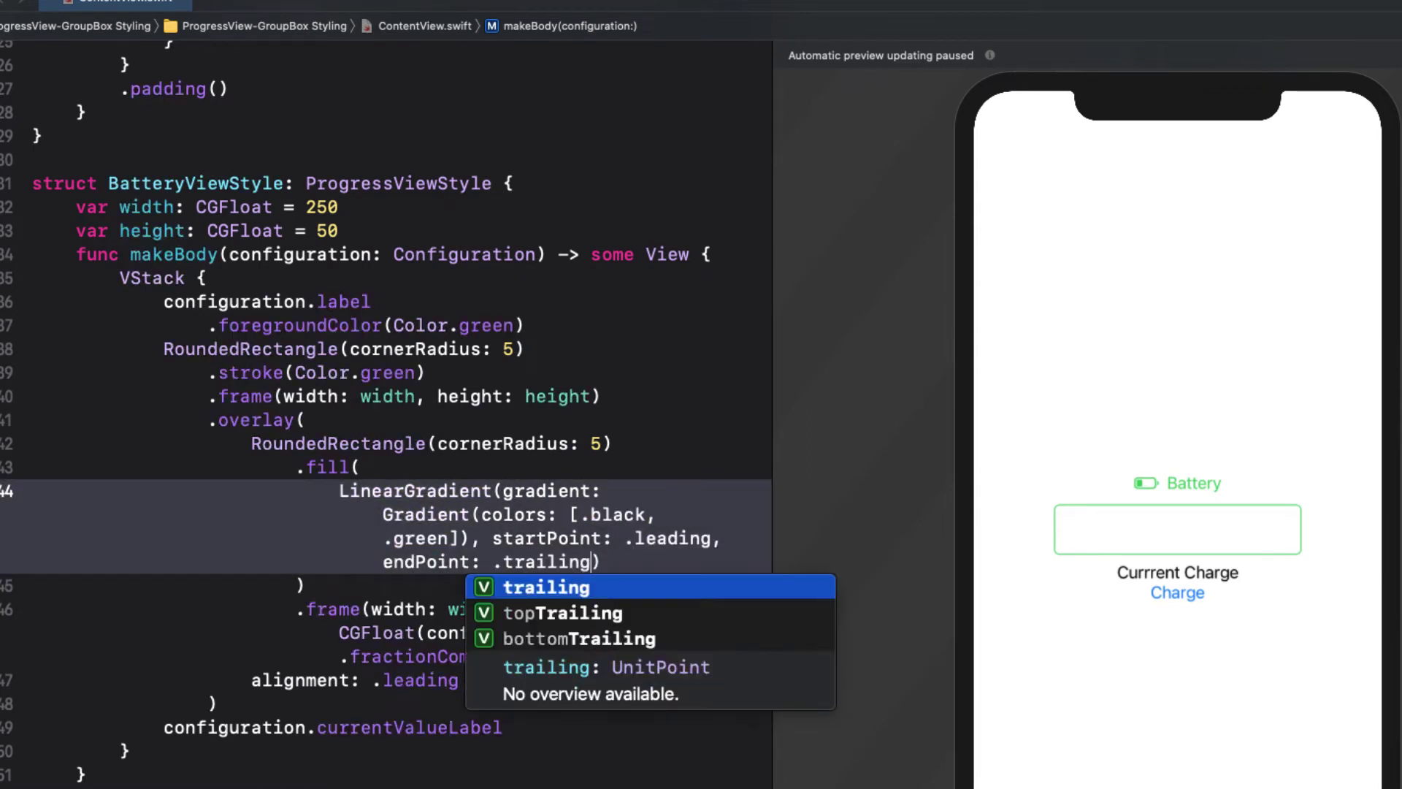
click(468, 395)
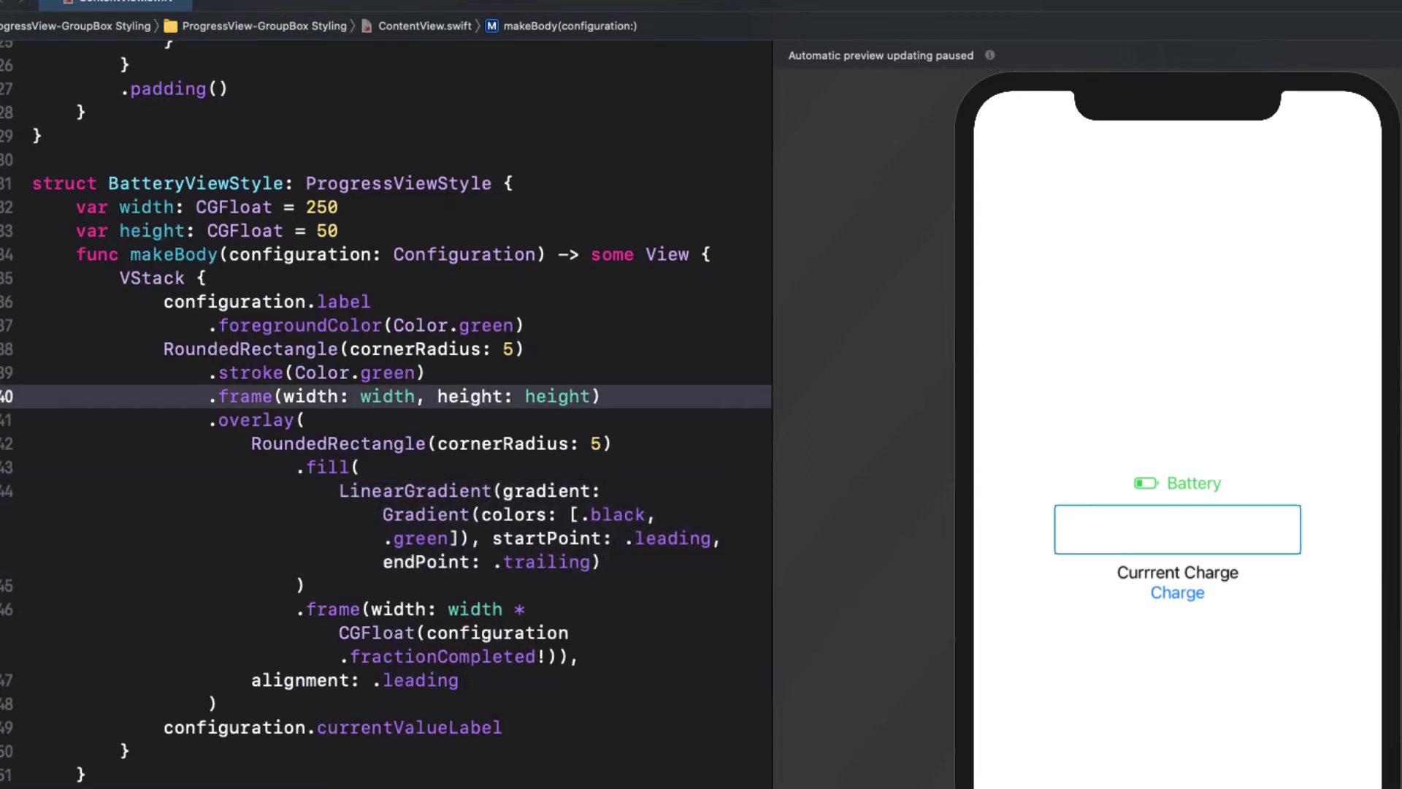
click(1180, 598)
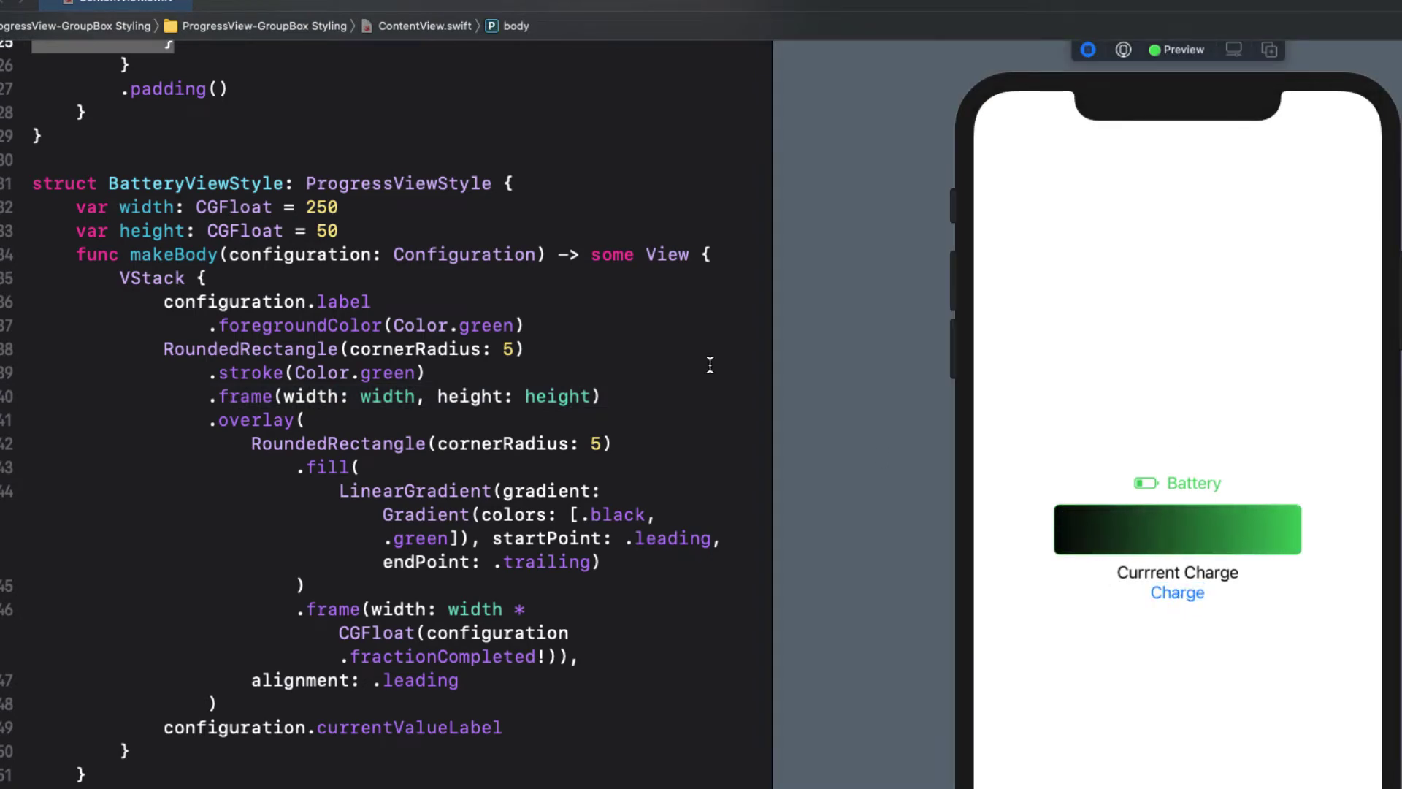
scroll(583, 274, up, 5)
scroll(582, 274, up, 1)
scroll(583, 274, up, 3)
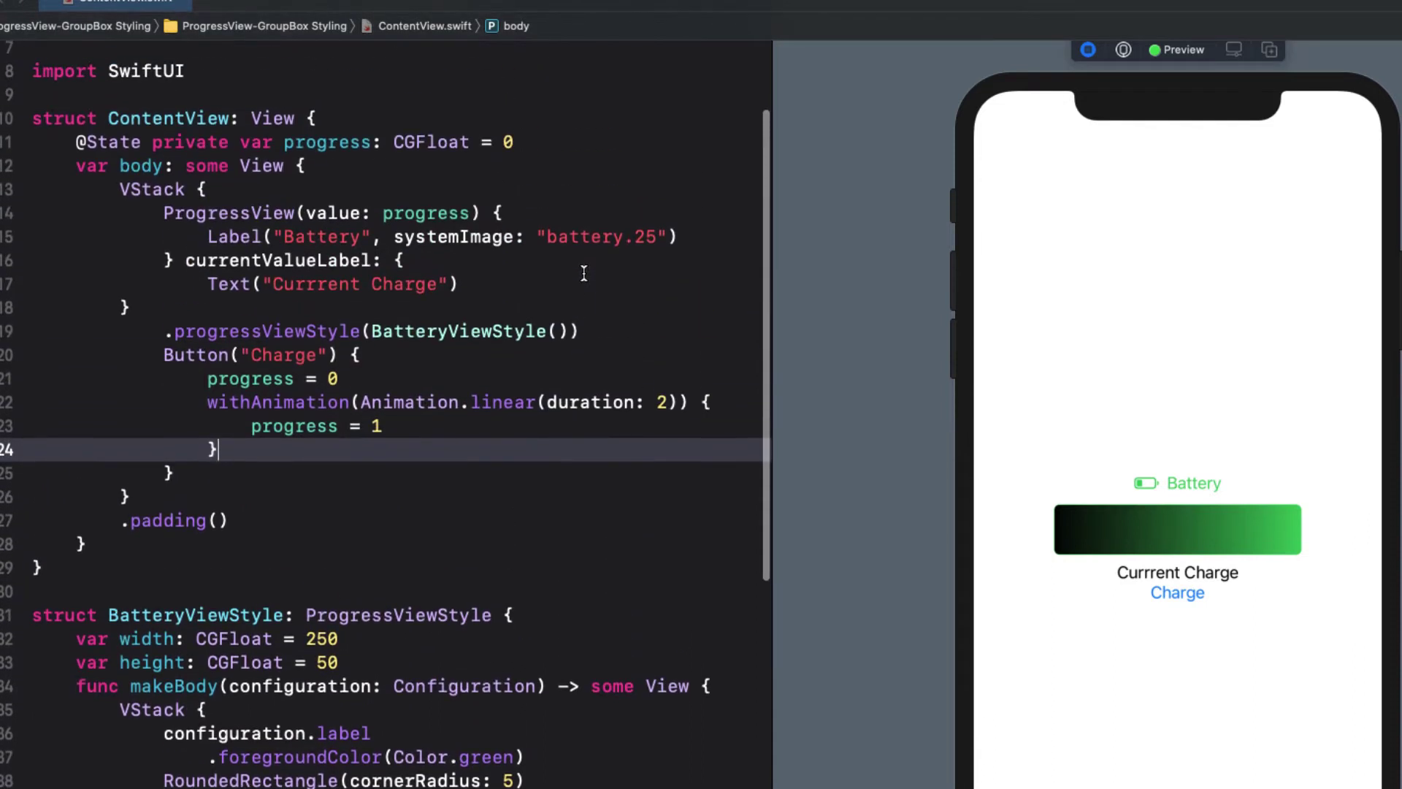
Initialize BatteryViewStyle with width 100 and height 25 and test Charge in the preview.
click(555, 330)
key(Escape)
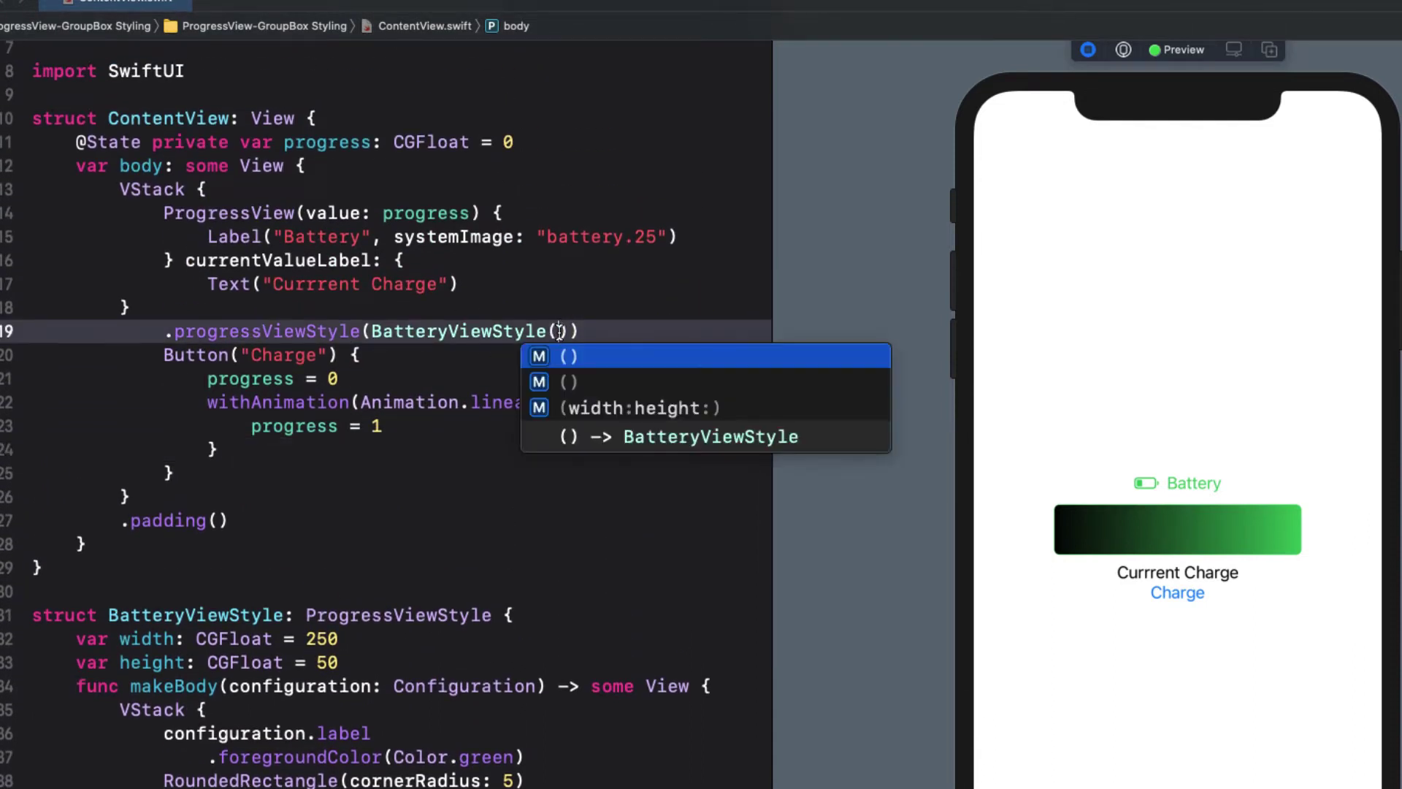
key(Down)
key(Down)
key(Return)
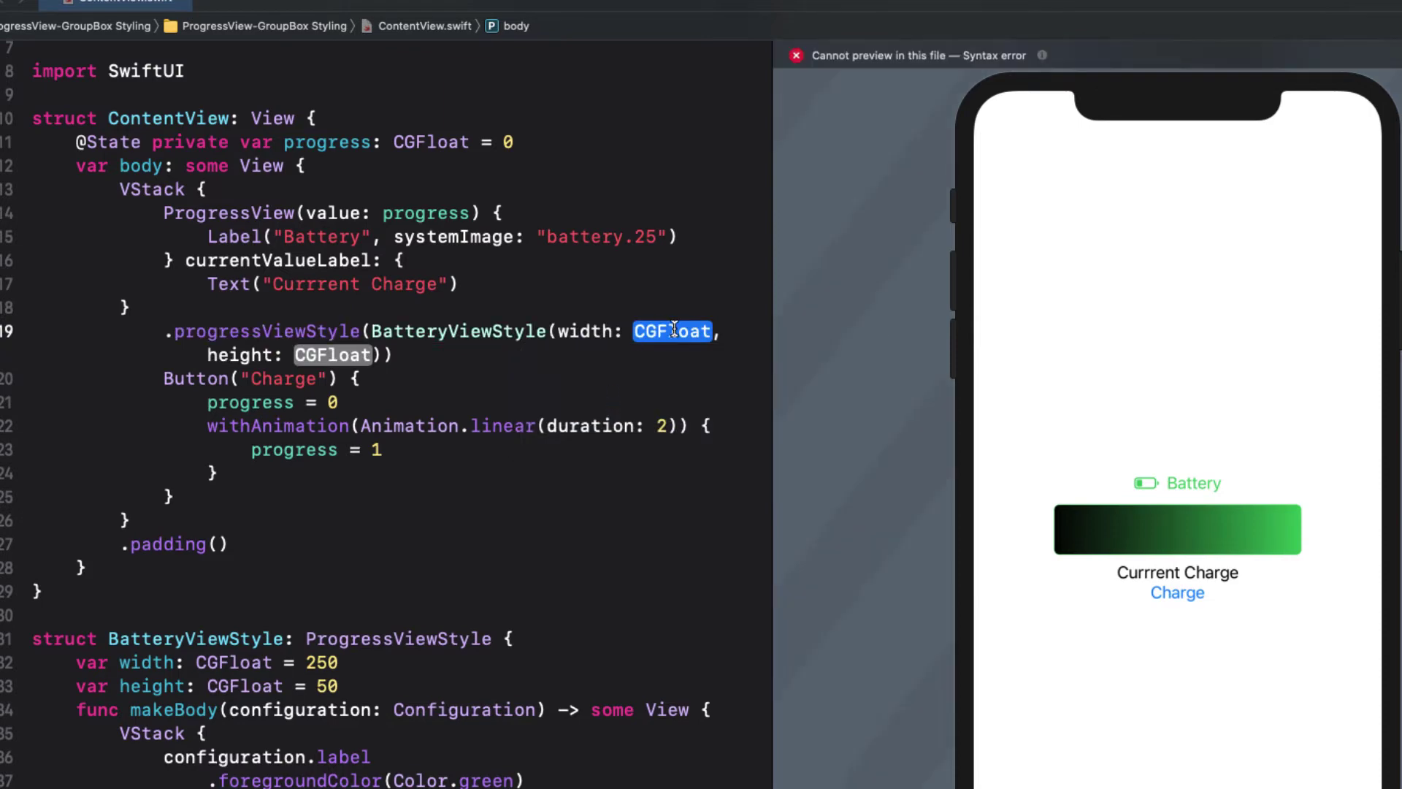
text(100)
key(Tab)
text(25)
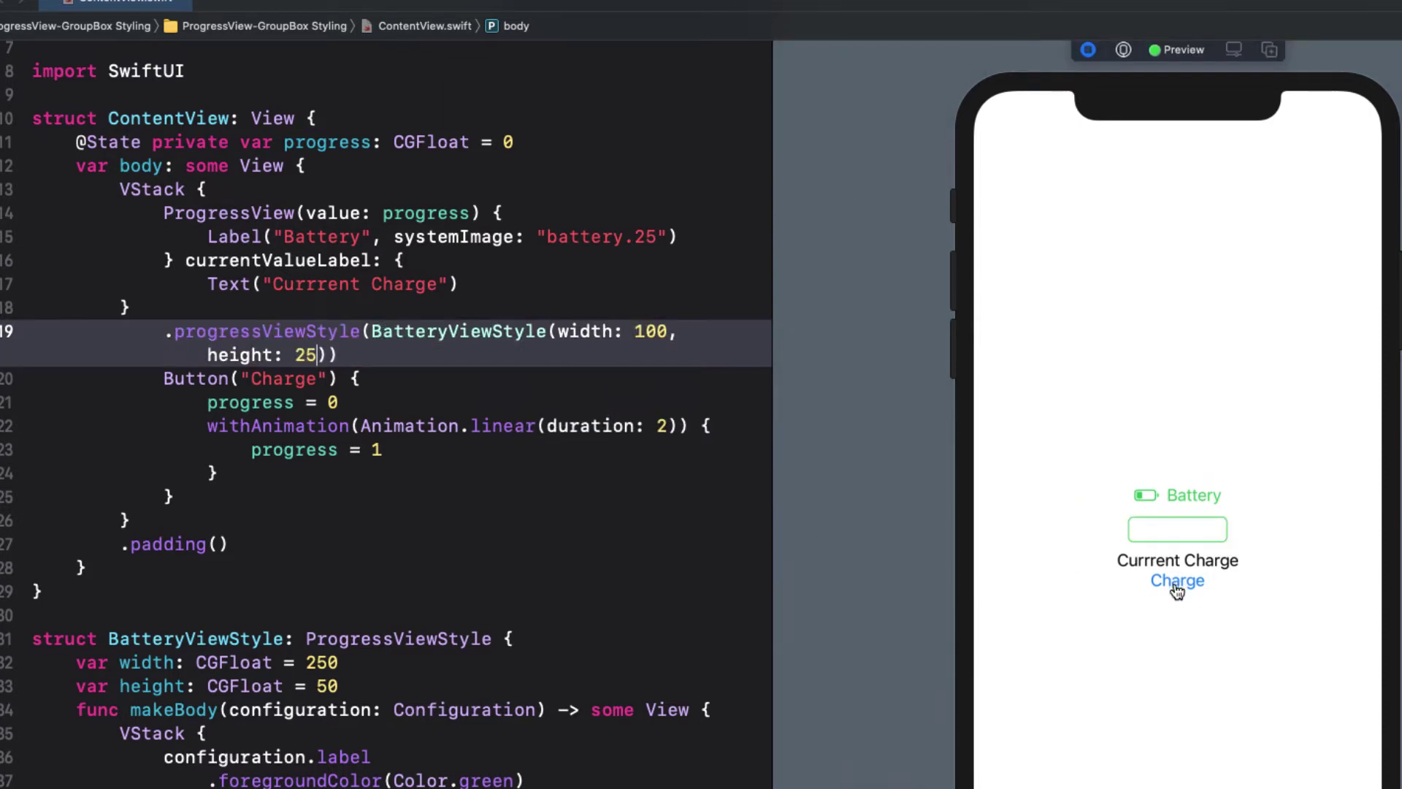
click(1177, 582)
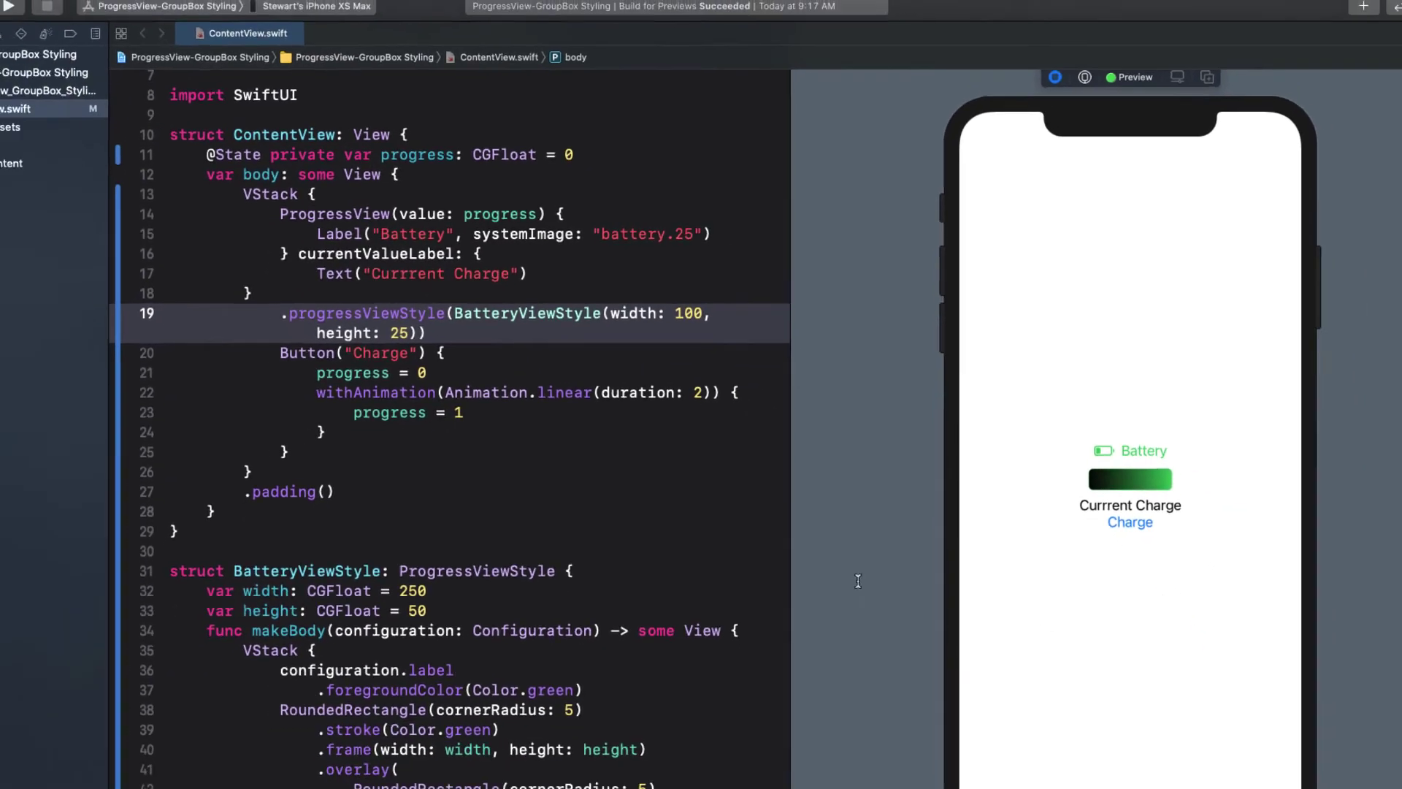
Cut the whole BatteryViewStyle struct out of ContentView.
click(619, 494)
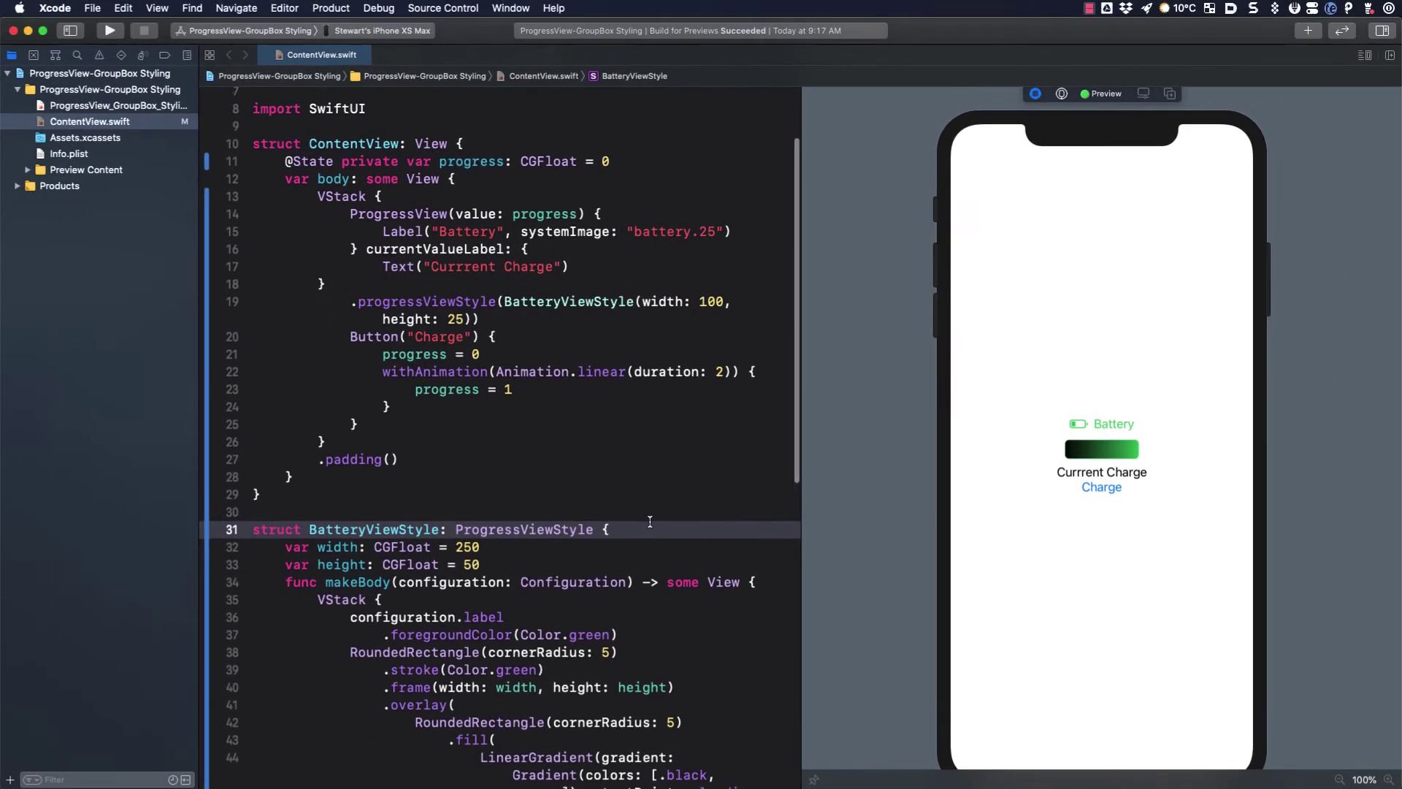
scroll(619, 509, down, 5)
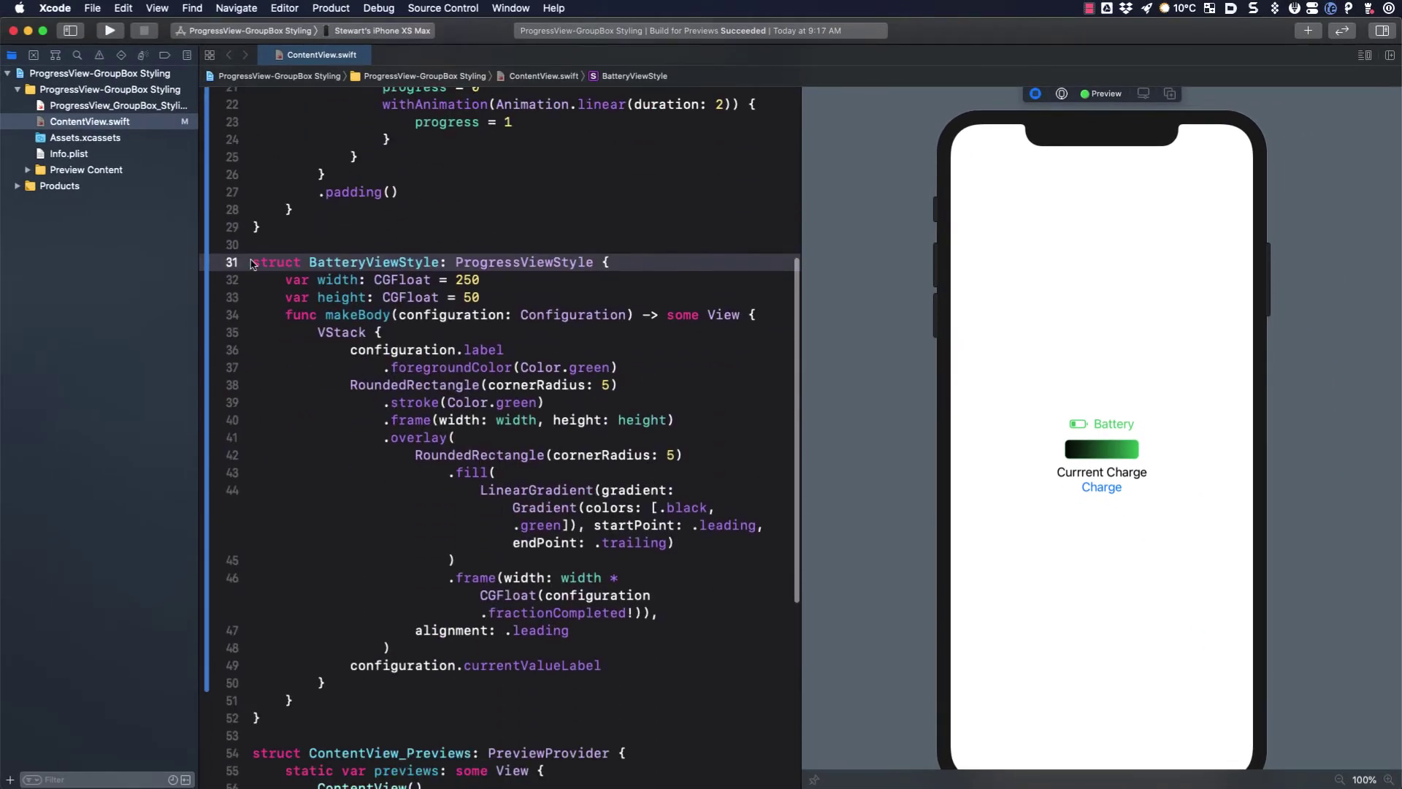
drag(251, 263, 465, 712)
key(super+x)
Create a new Swift file named CustomProgressViews in the project group.
right_click(46, 122)
click(72, 245)
click(1014, 578)
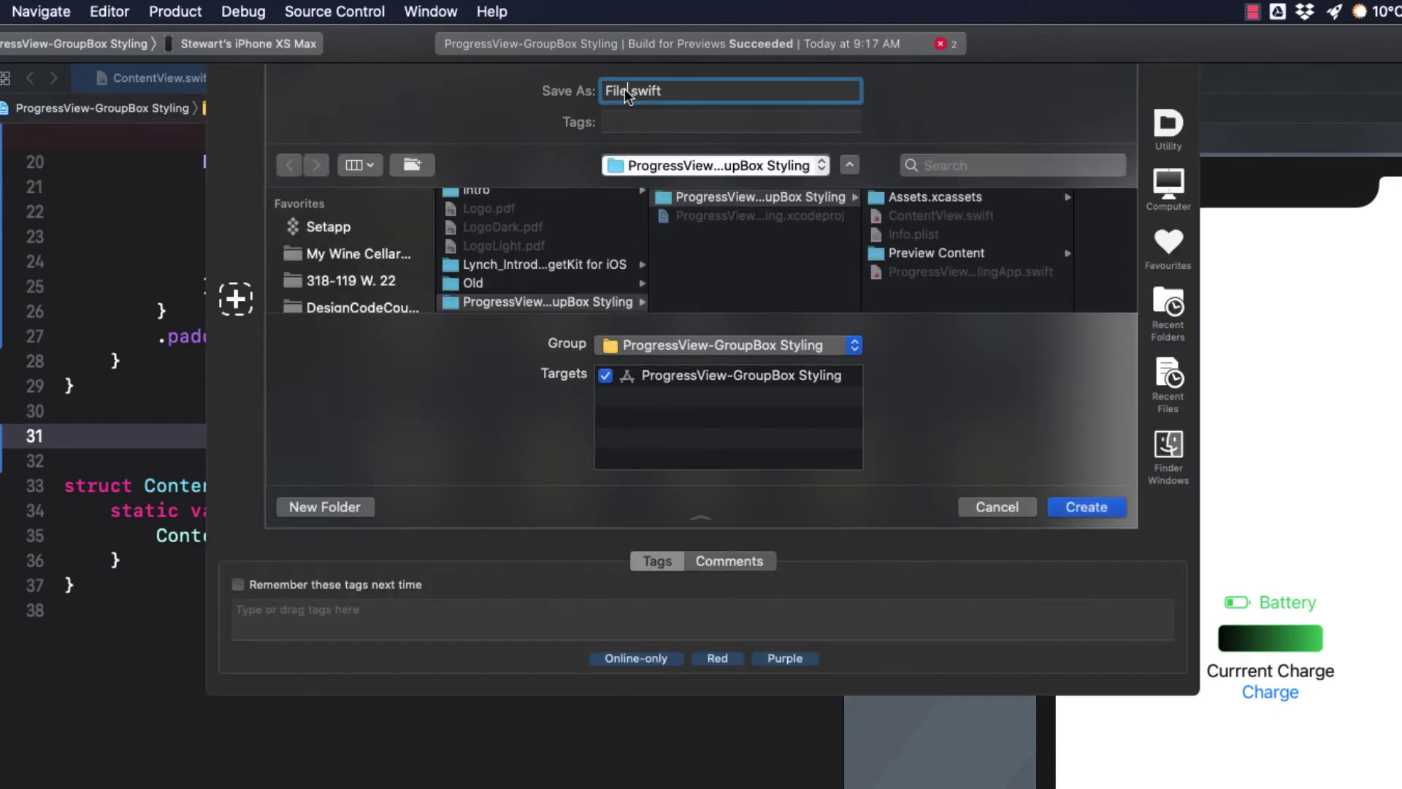
text(CustomProgressViews)
click(1093, 511)
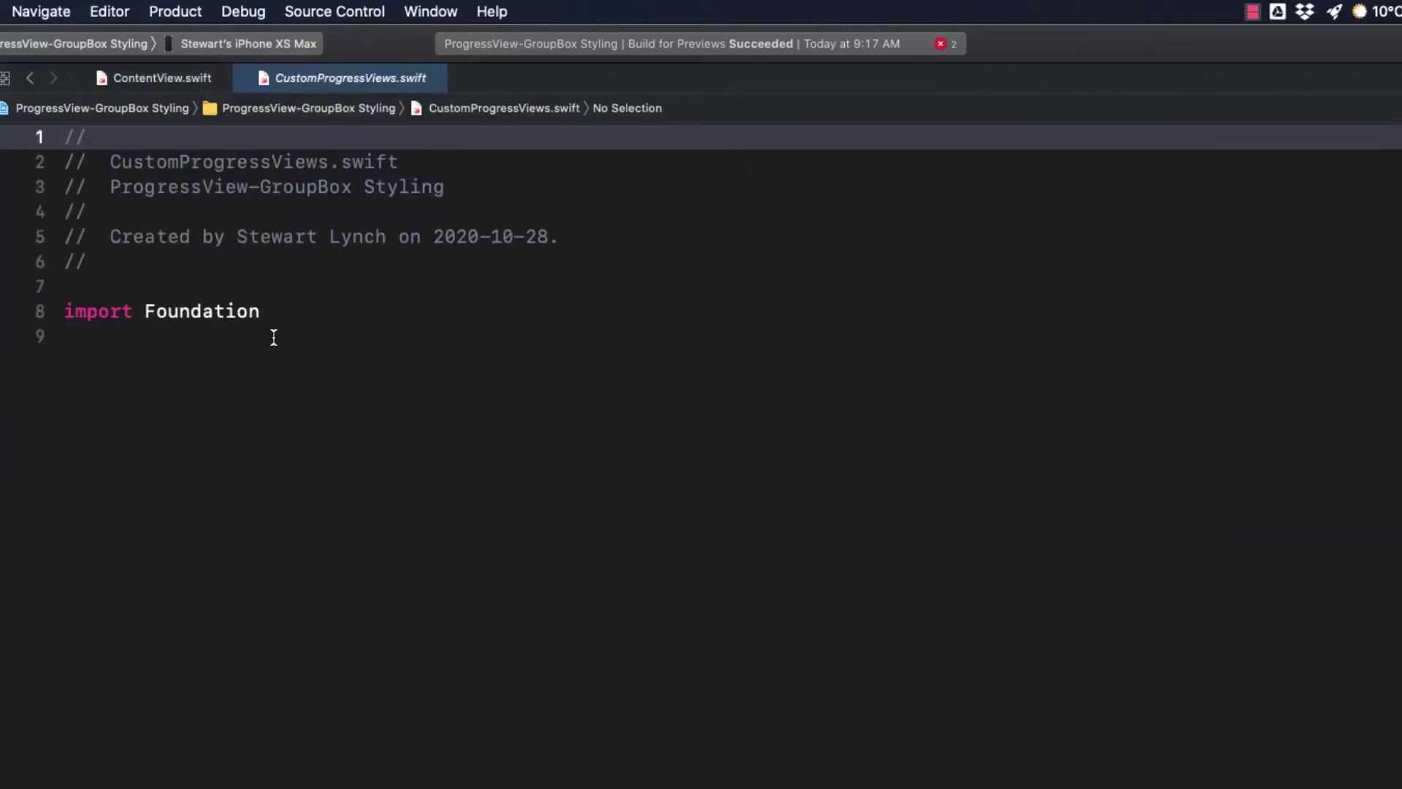
Change the new file's import to SwiftUI and paste the BatteryViewStyle struct into it.
double_click(231, 323)
text(Sw)
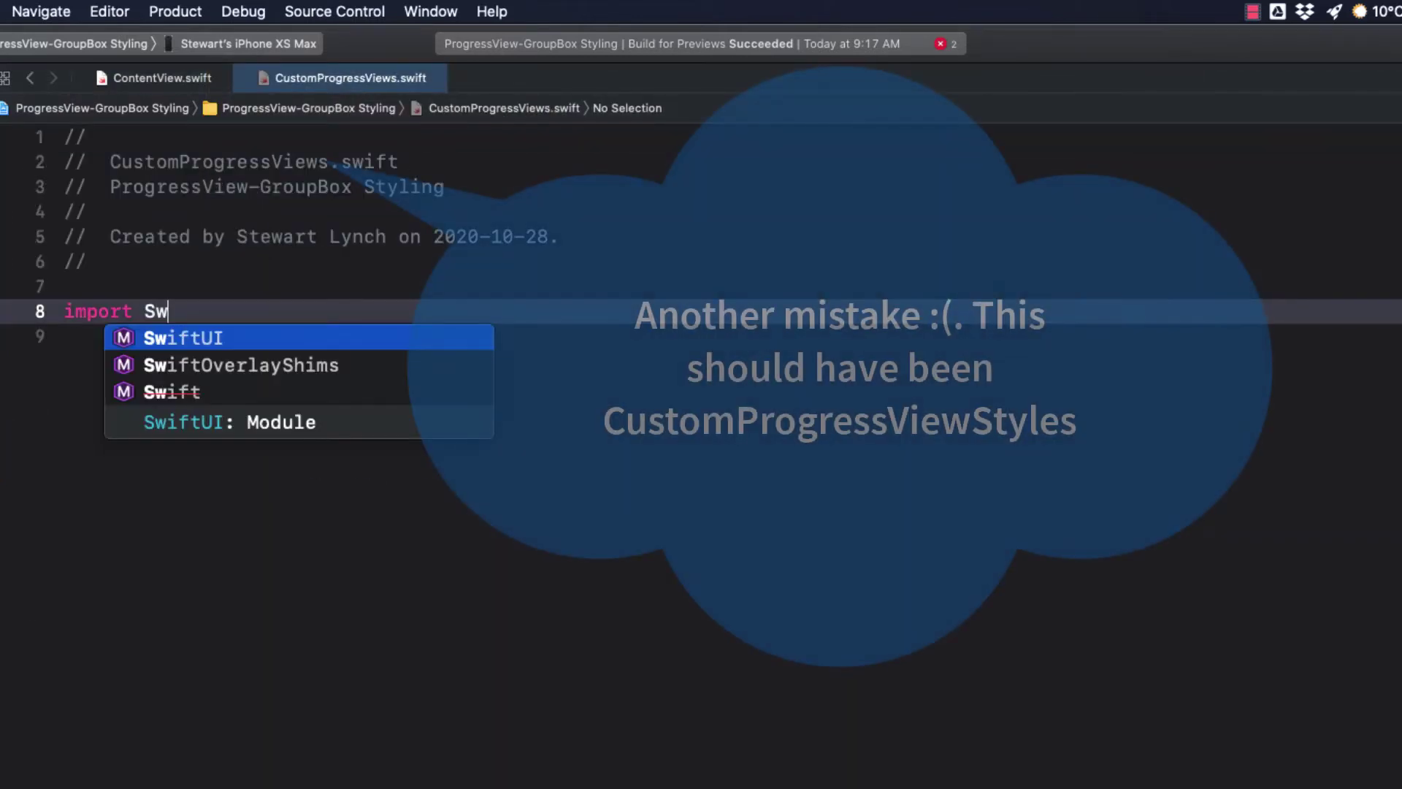
text(iftUI)
key(Return)
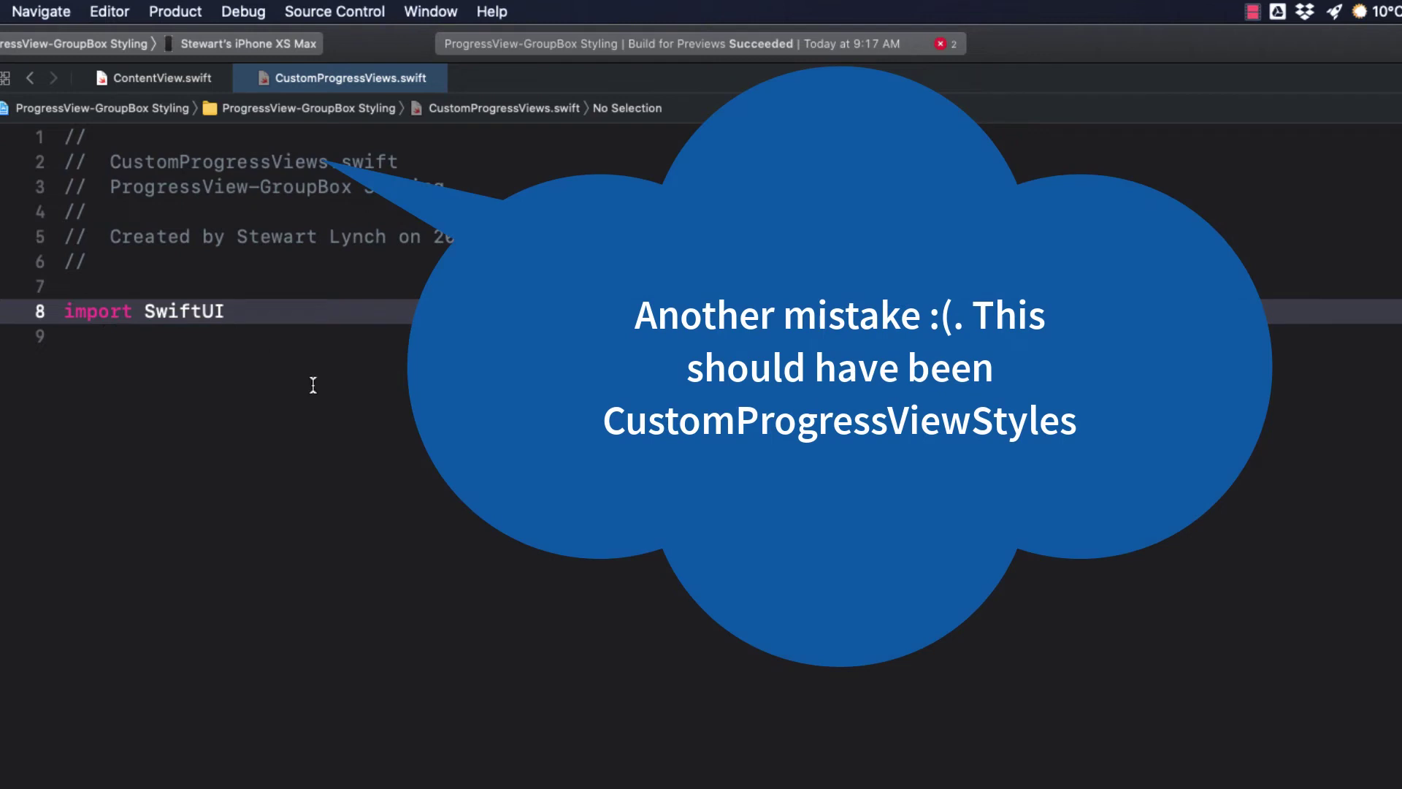
key(Down)
key(Return)
key(super+v)
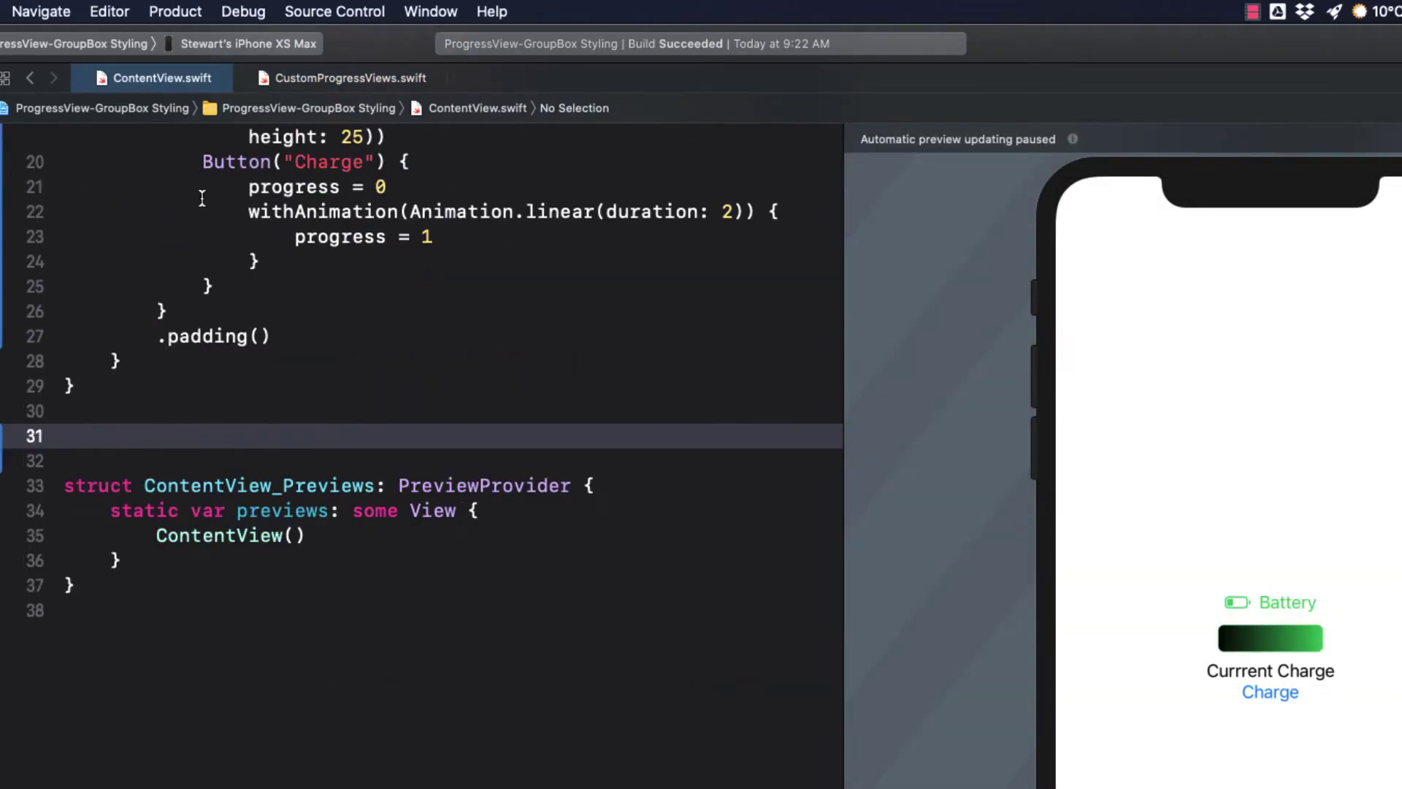
scroll(205, 200, up, 5)
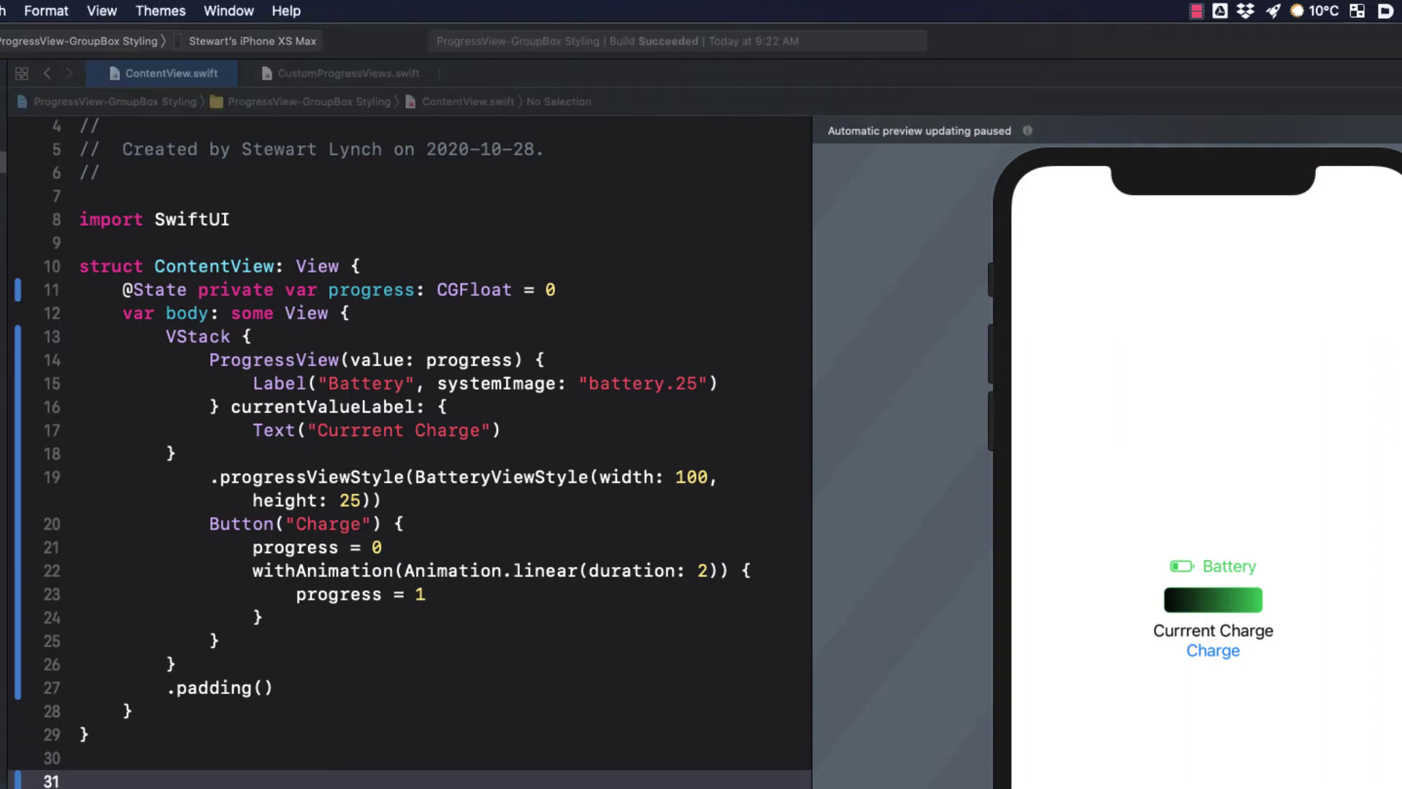
Rebuild for the preview and re-indent the VStack holding the progress view and button.
key(super+alt+p)
click(470, 636)
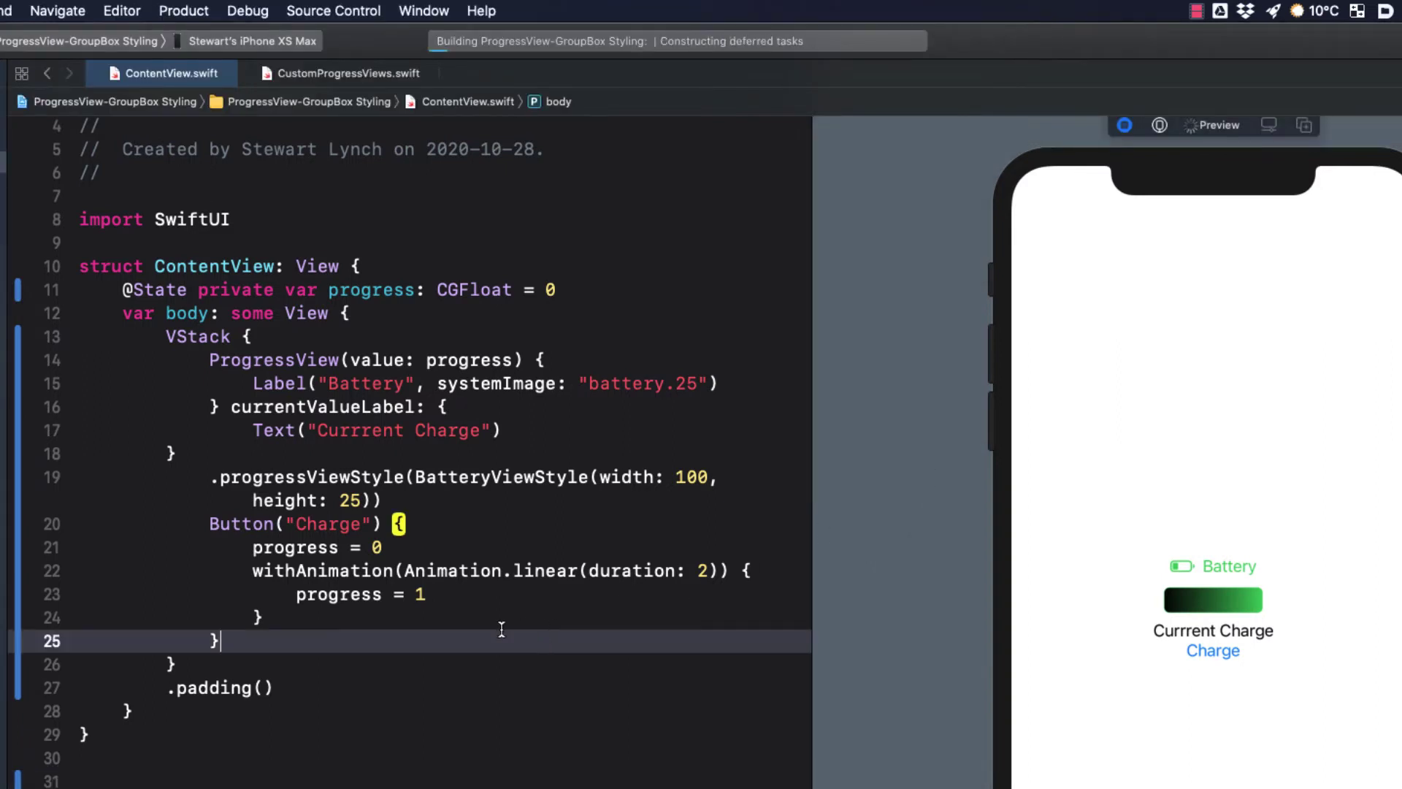
drag(214, 734, 78, 334)
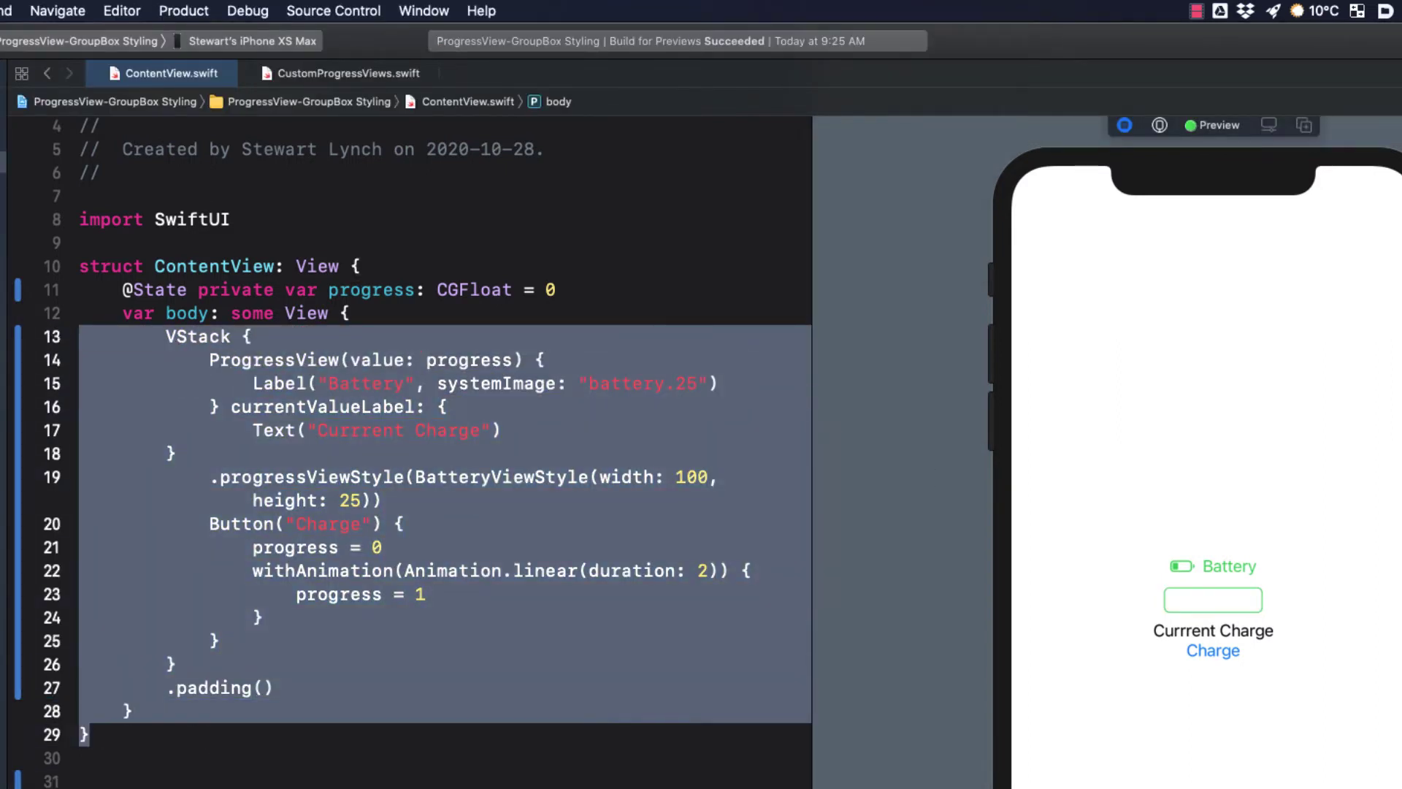
key(ctrl+i)
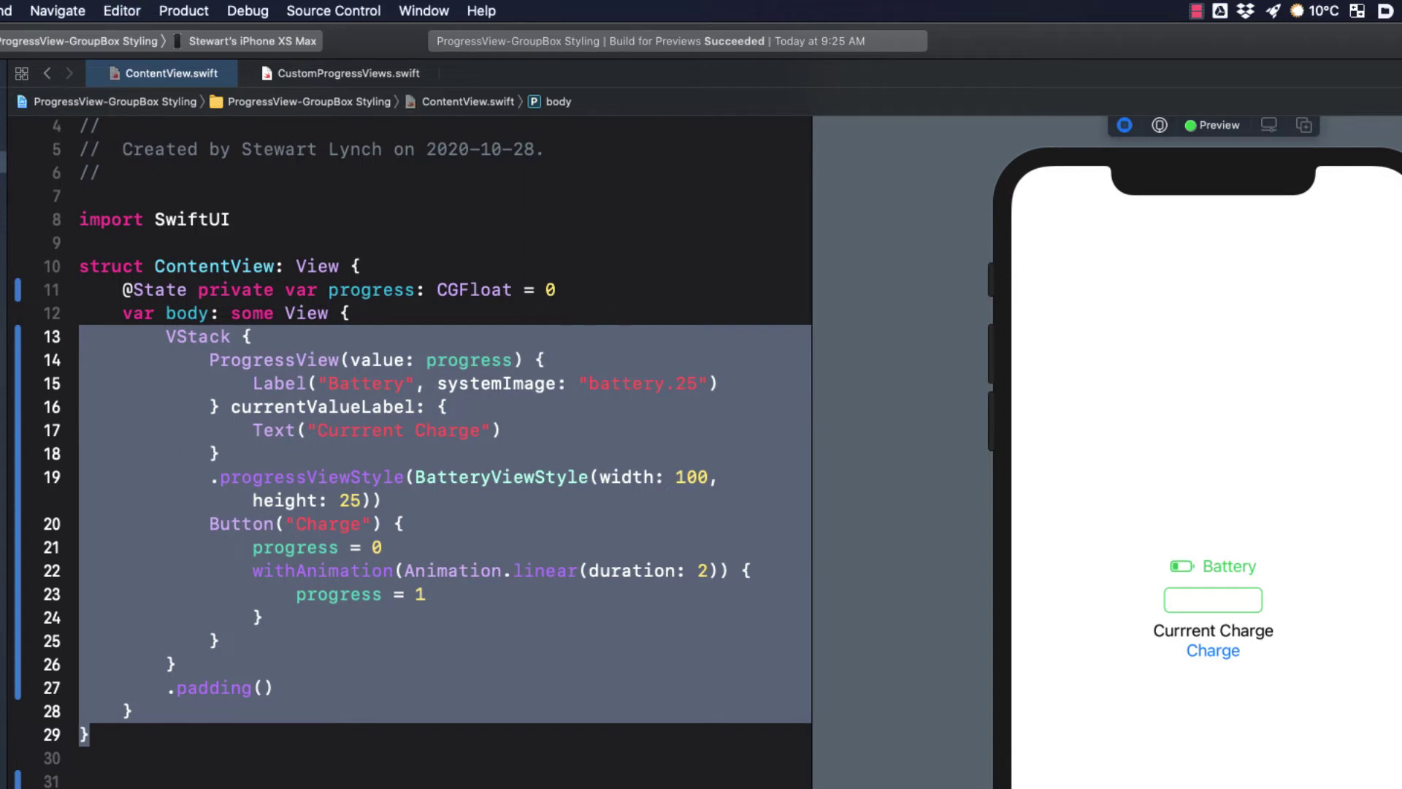
Wrap the VStack in GroupBox { } after .padding() and indent it inside.
click(402, 311)
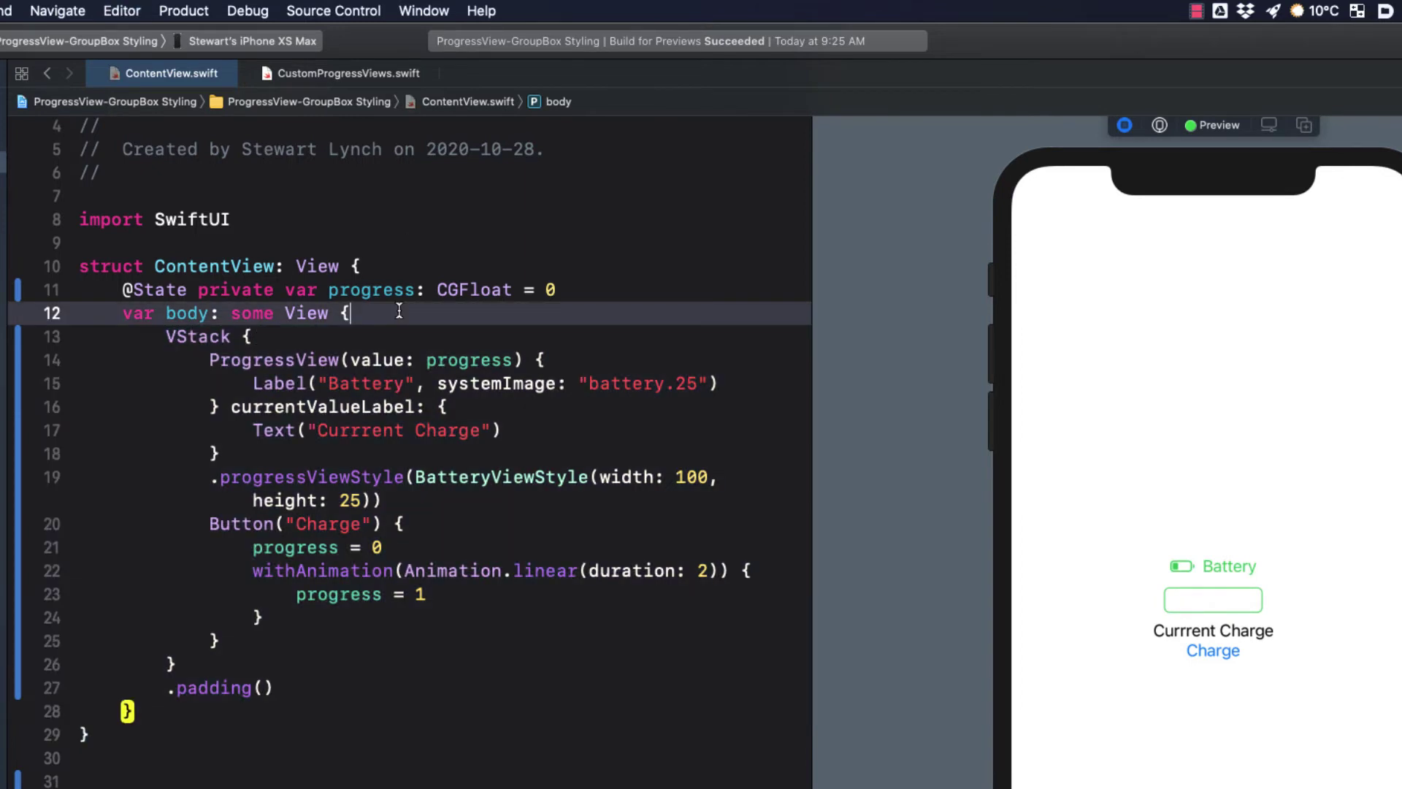
key(Return)
text(GroupBox {)
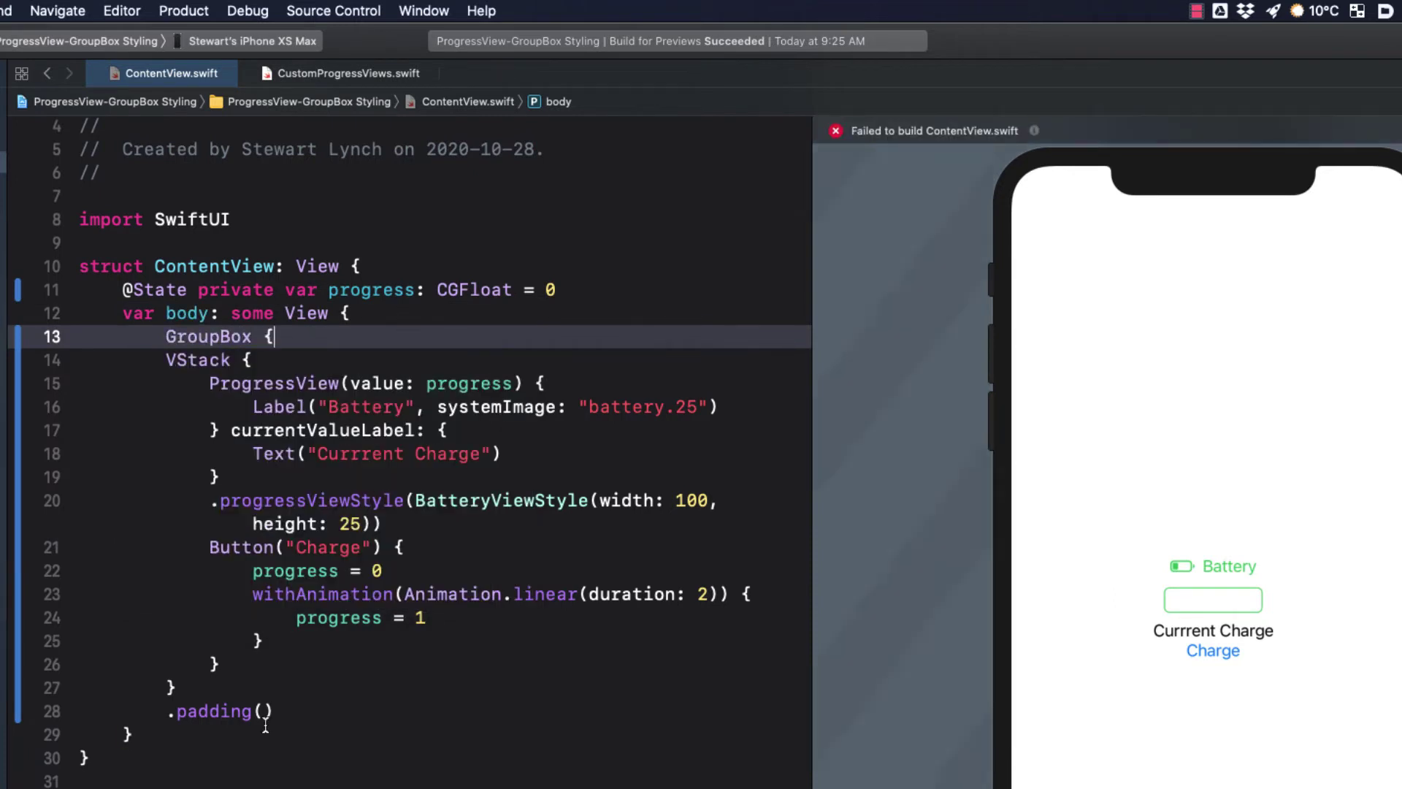
click(296, 718)
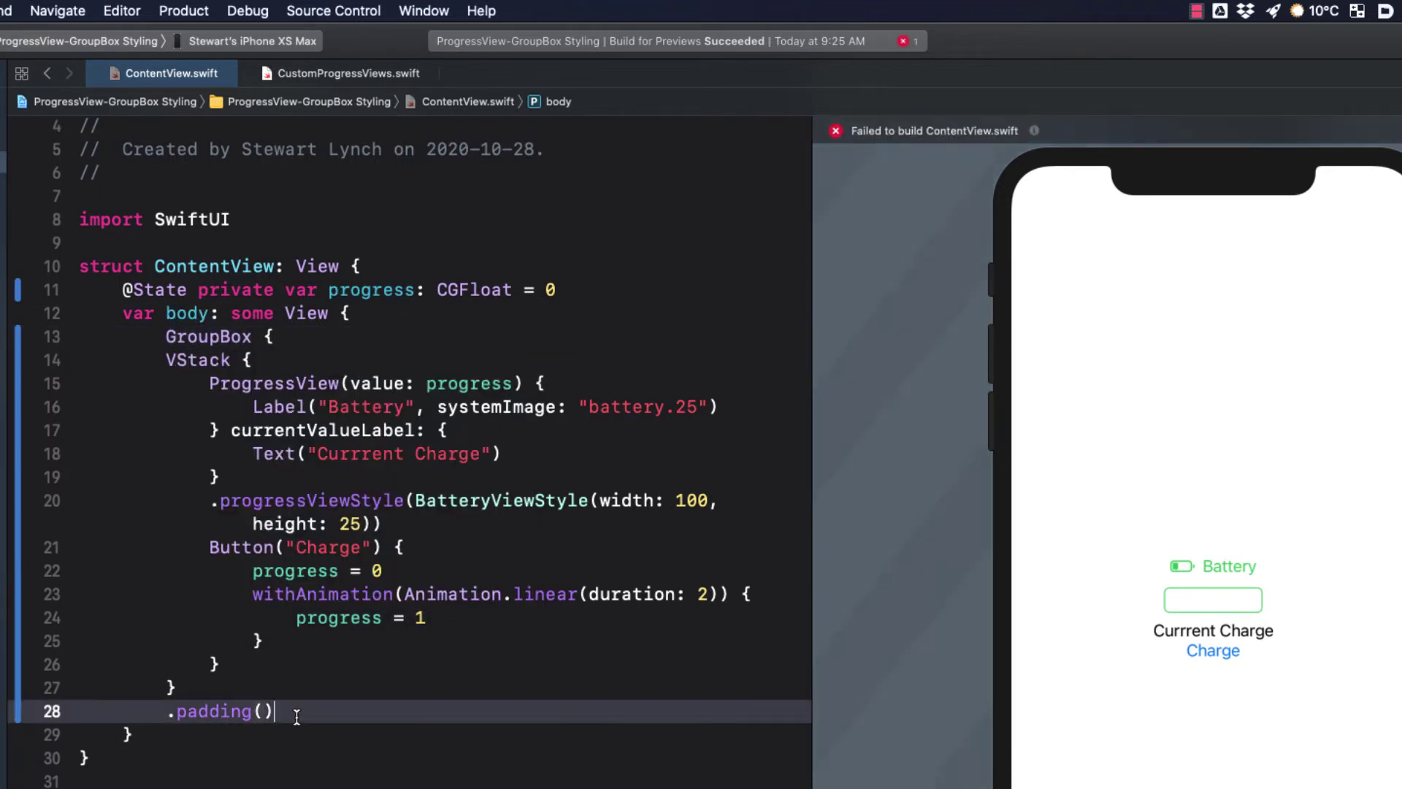
key(Return)
text(})
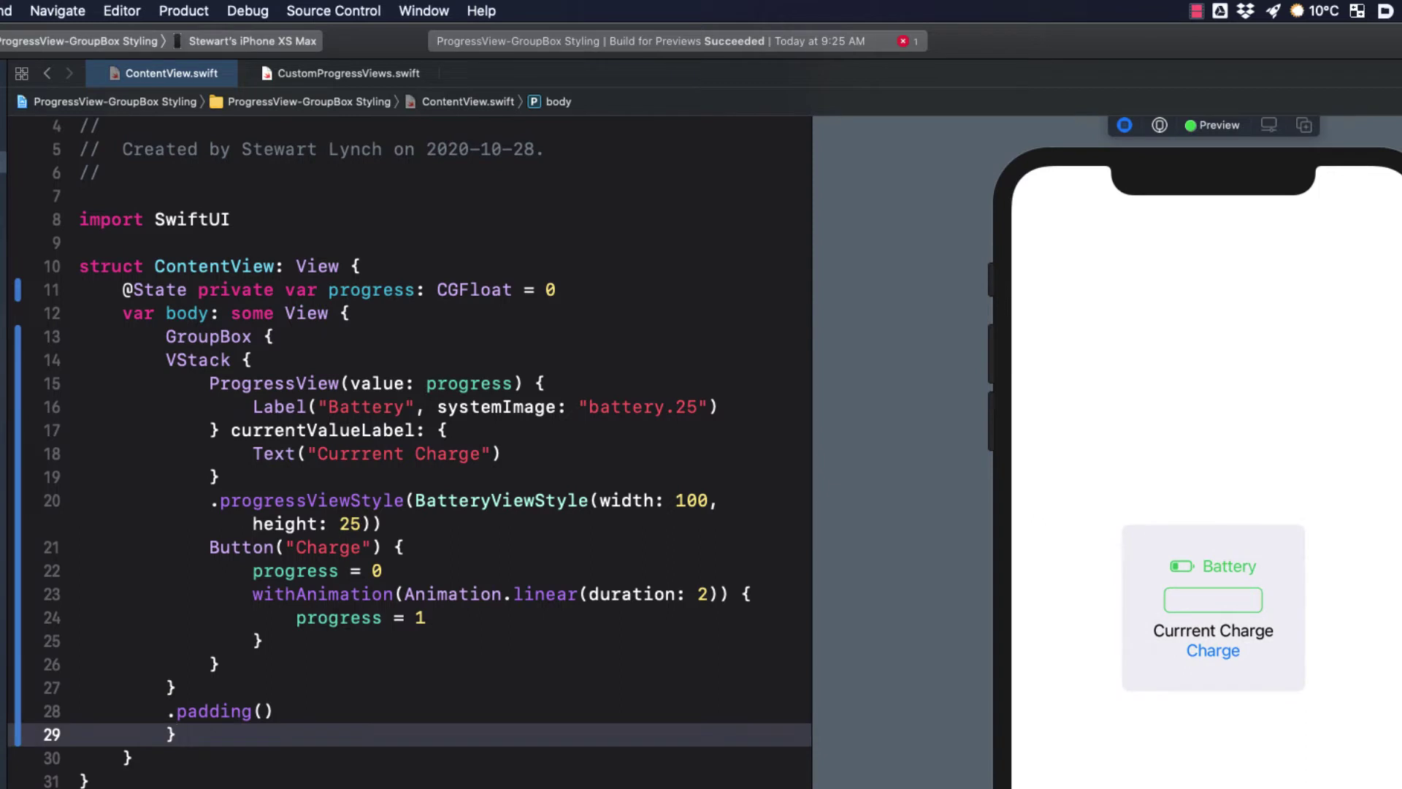
drag(293, 720, 62, 451)
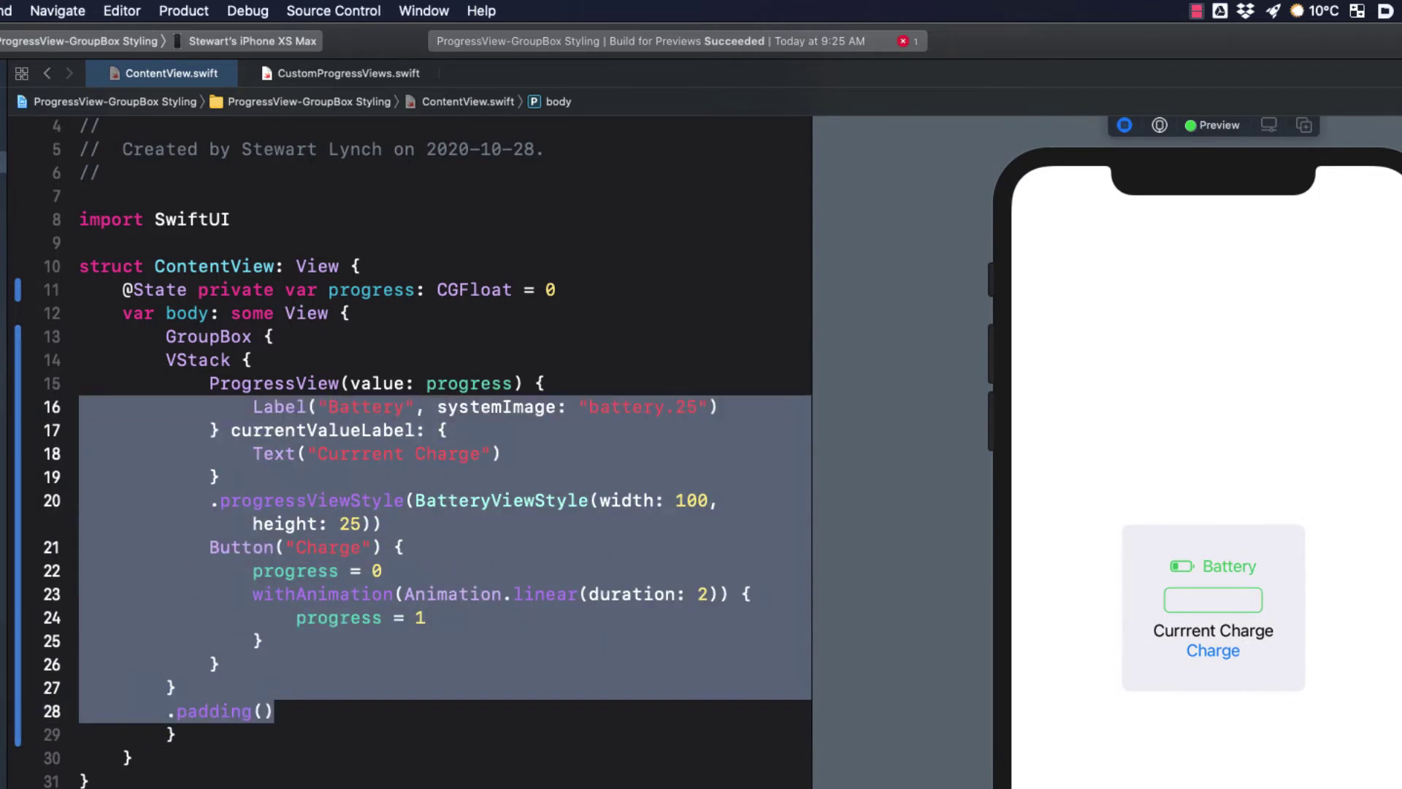
key(shift+Up)
key(shift+Up)
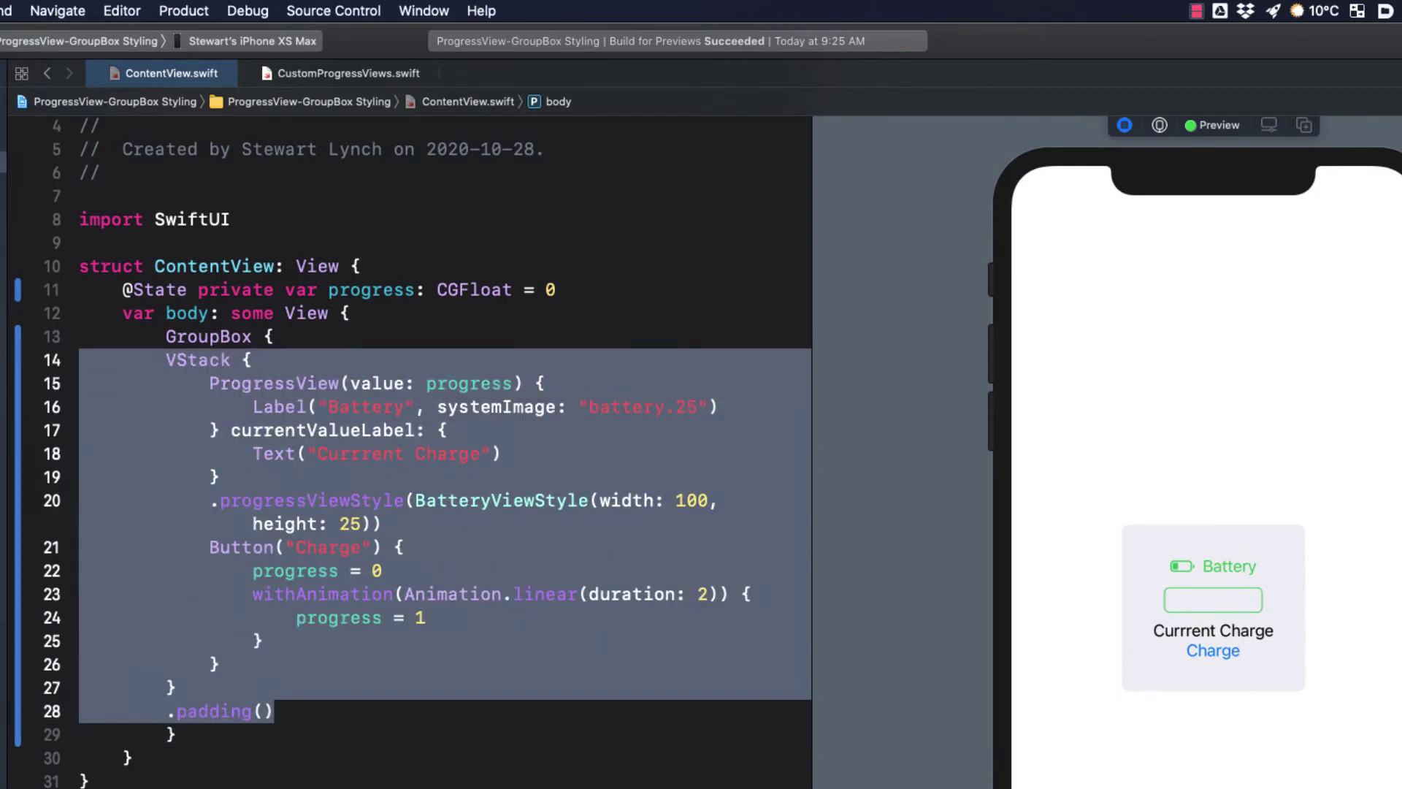
key(ctrl+i)
Label the GroupBox Text("Charging Station") and add .frame(width: 250) after it.
click(277, 334)
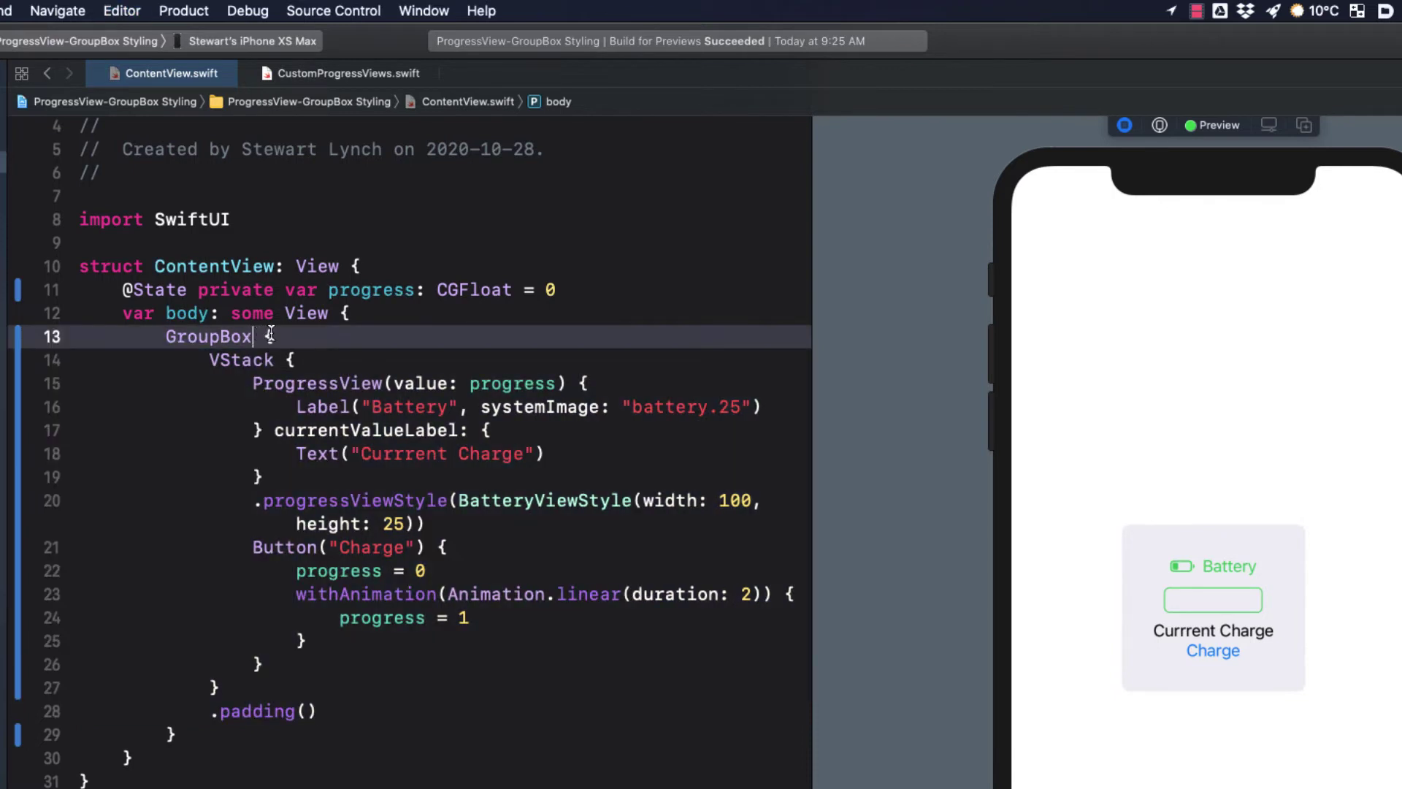
text(()
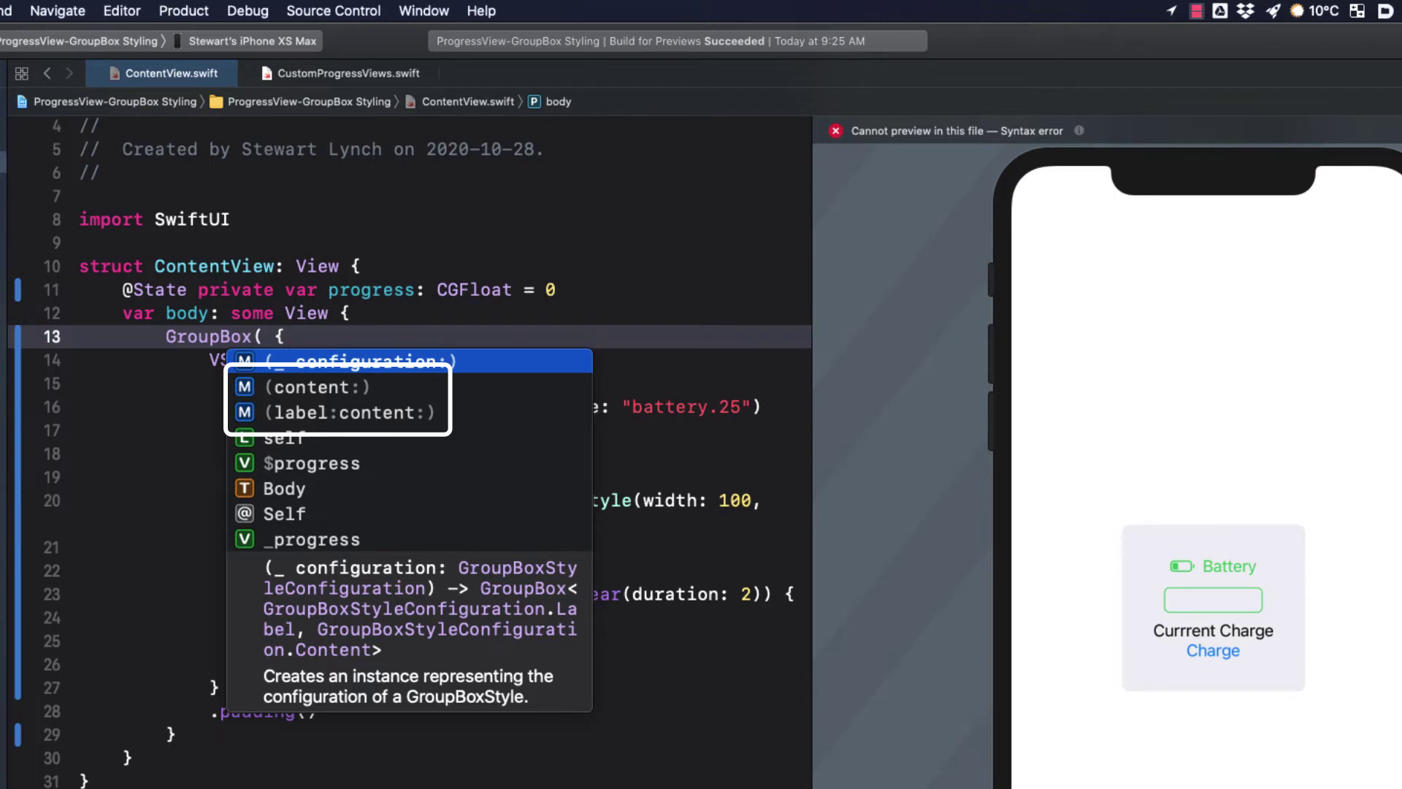
text(la)
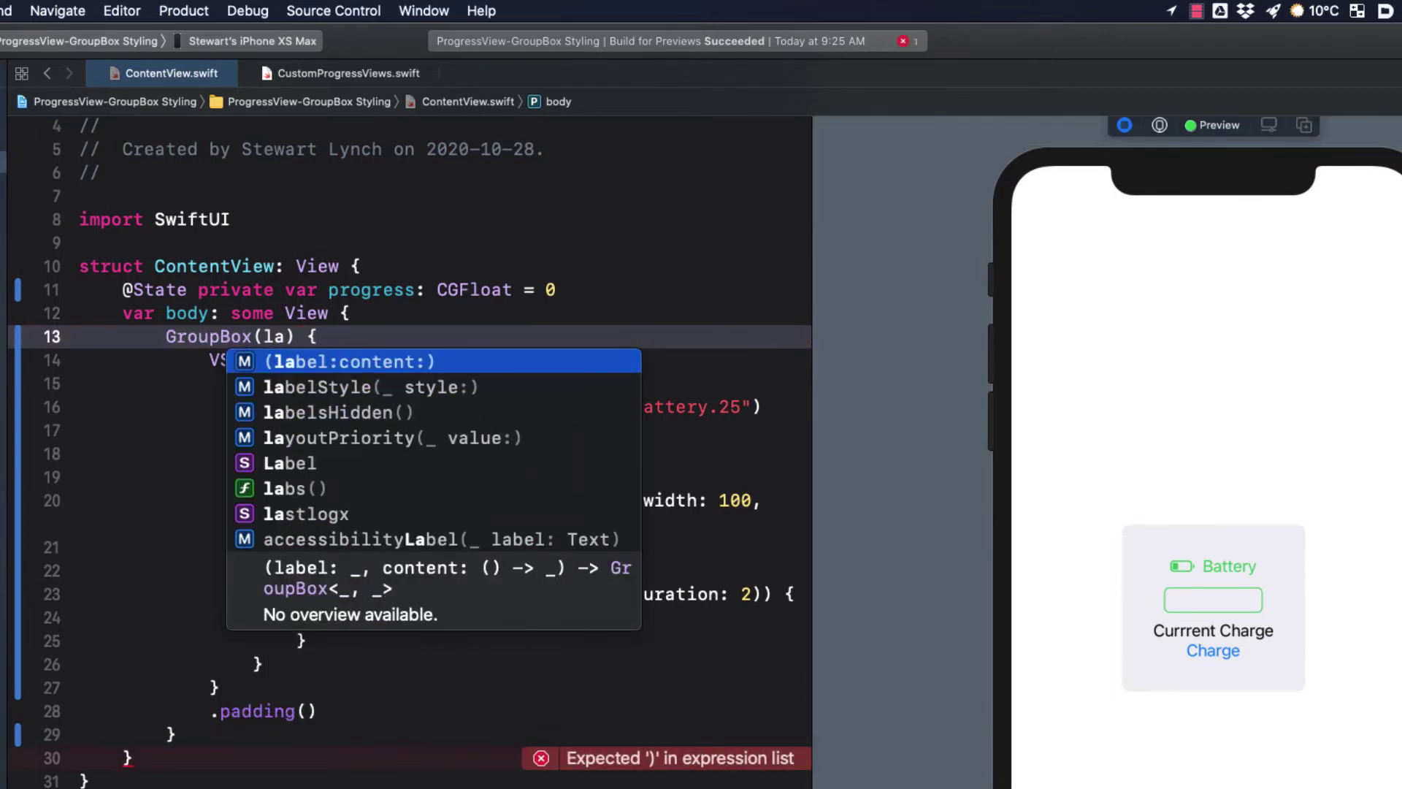
text(bel:)
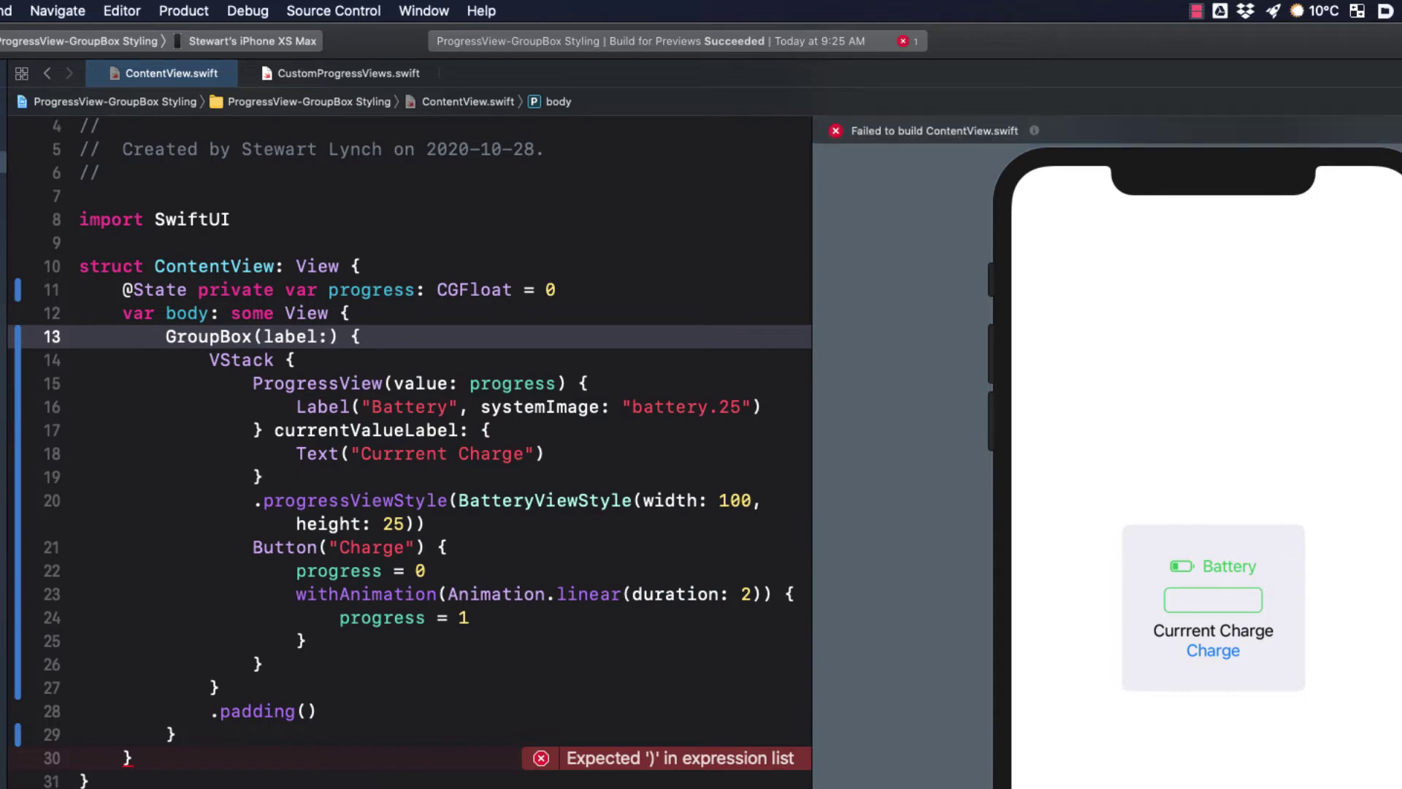
text( Text)
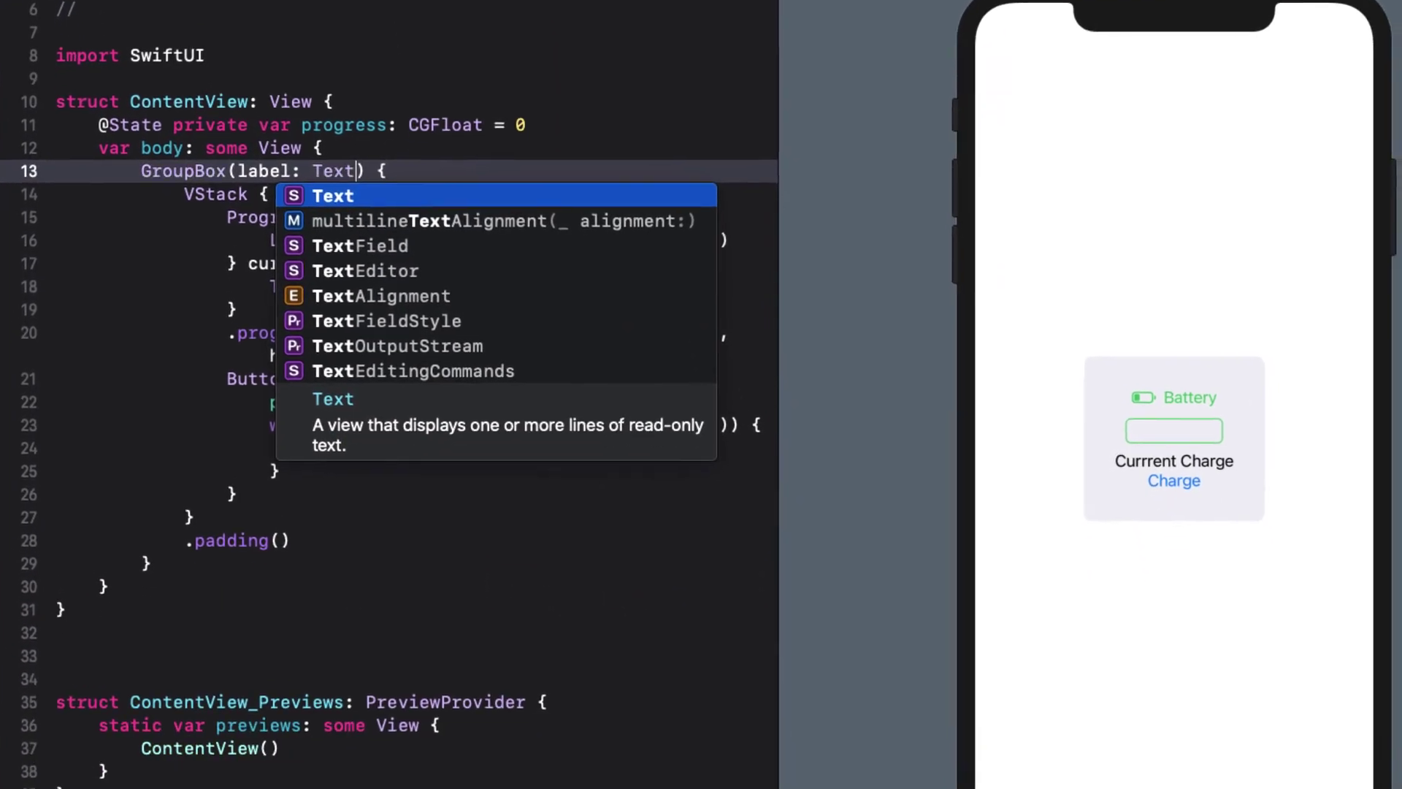
text(()
text("Charging Station)
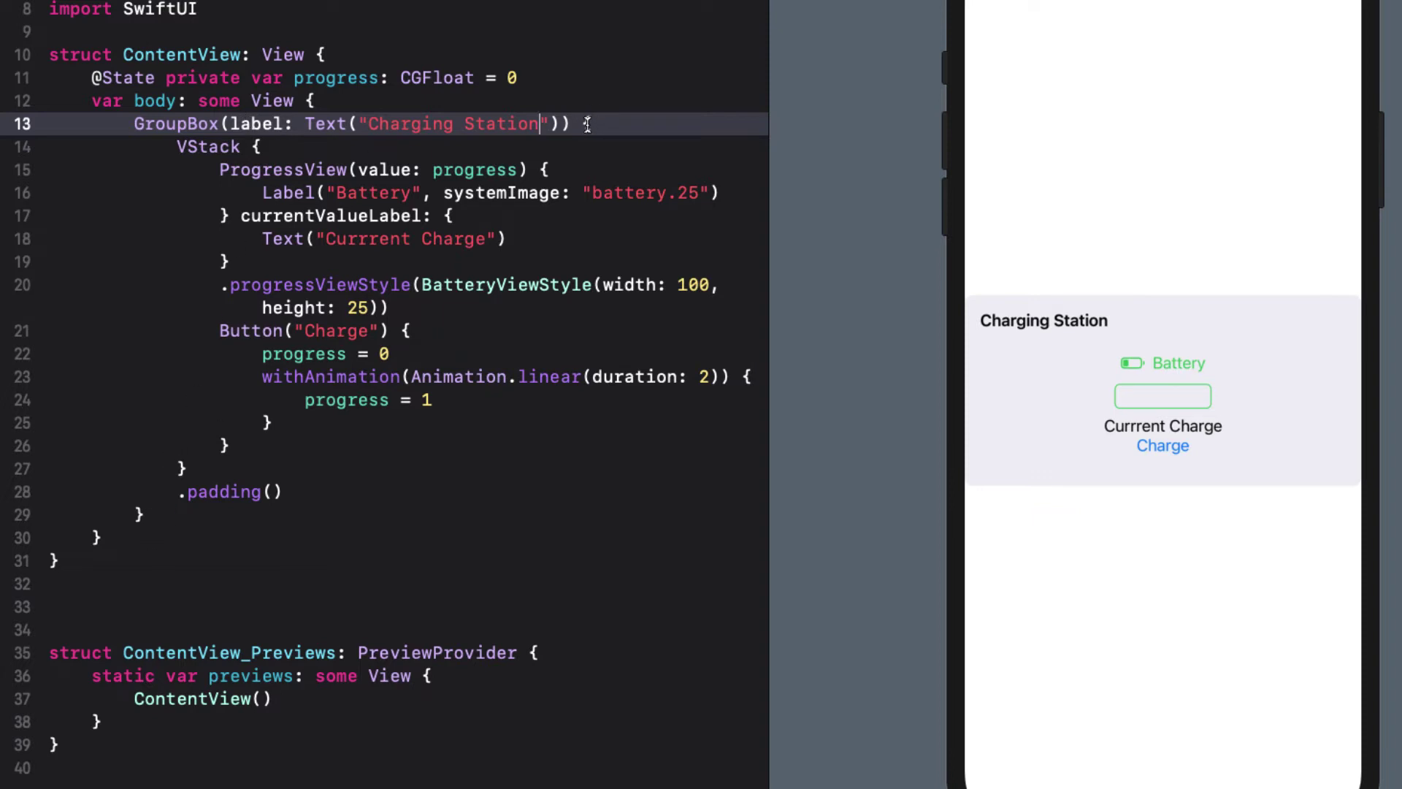
click(146, 513)
key(Return)
text(.frame)
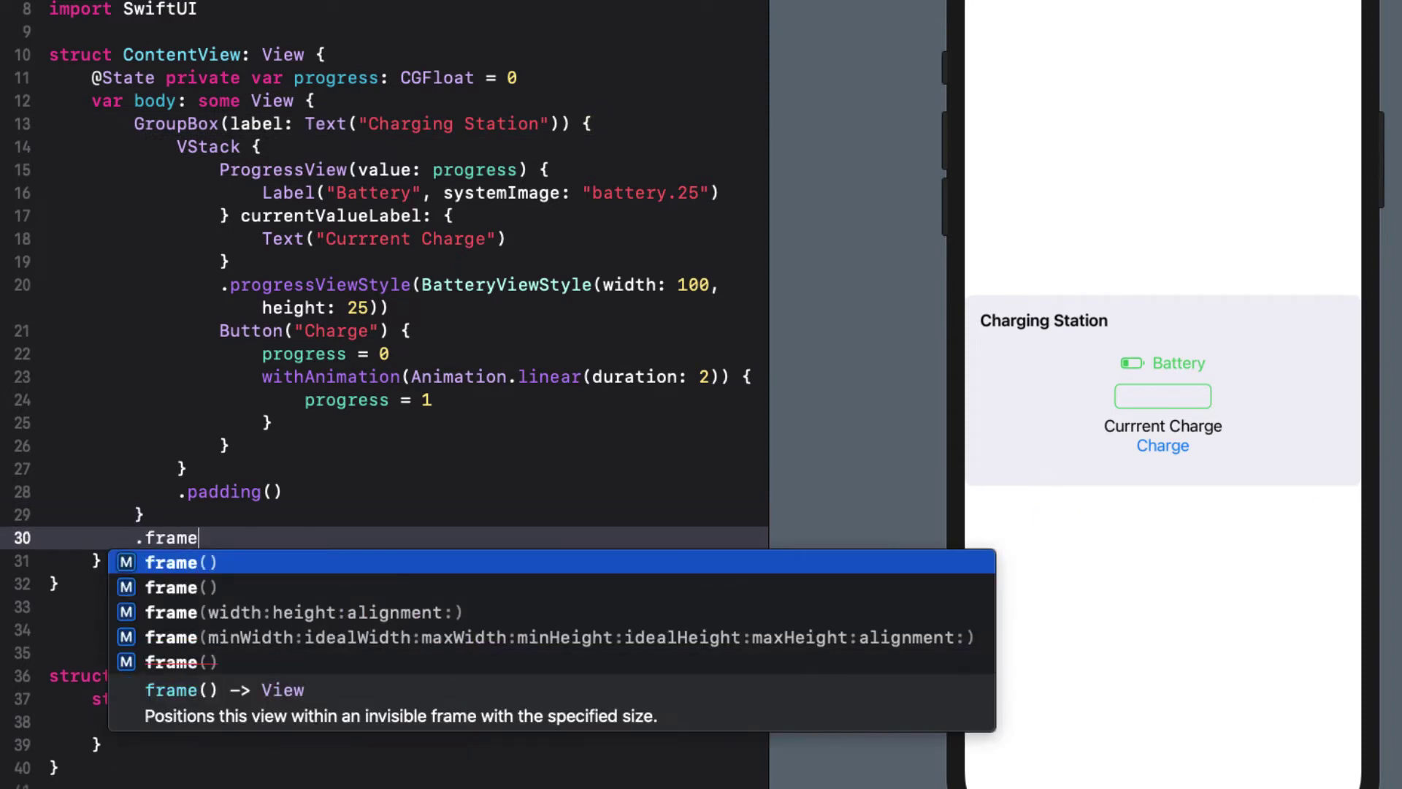
text((width: 250)
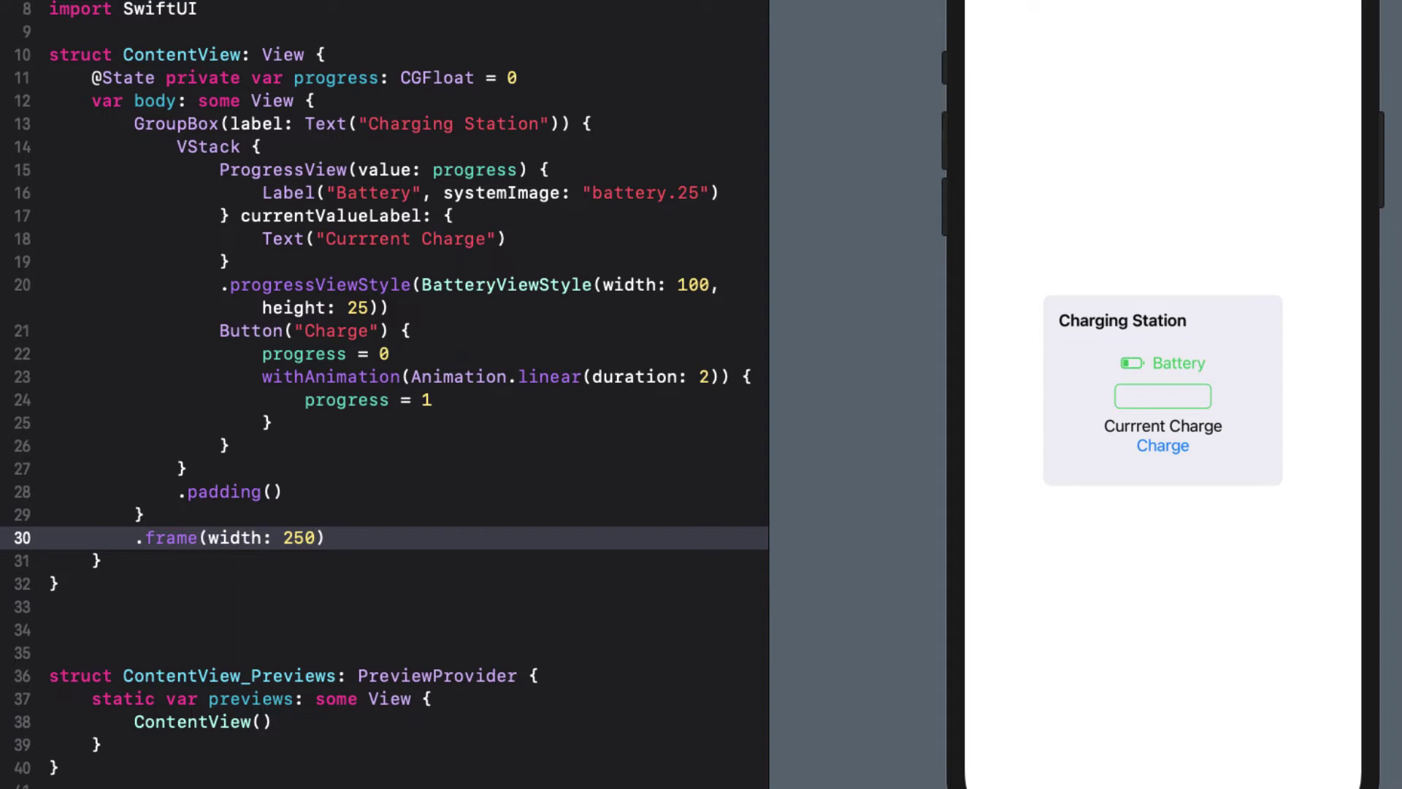
click(121, 630)
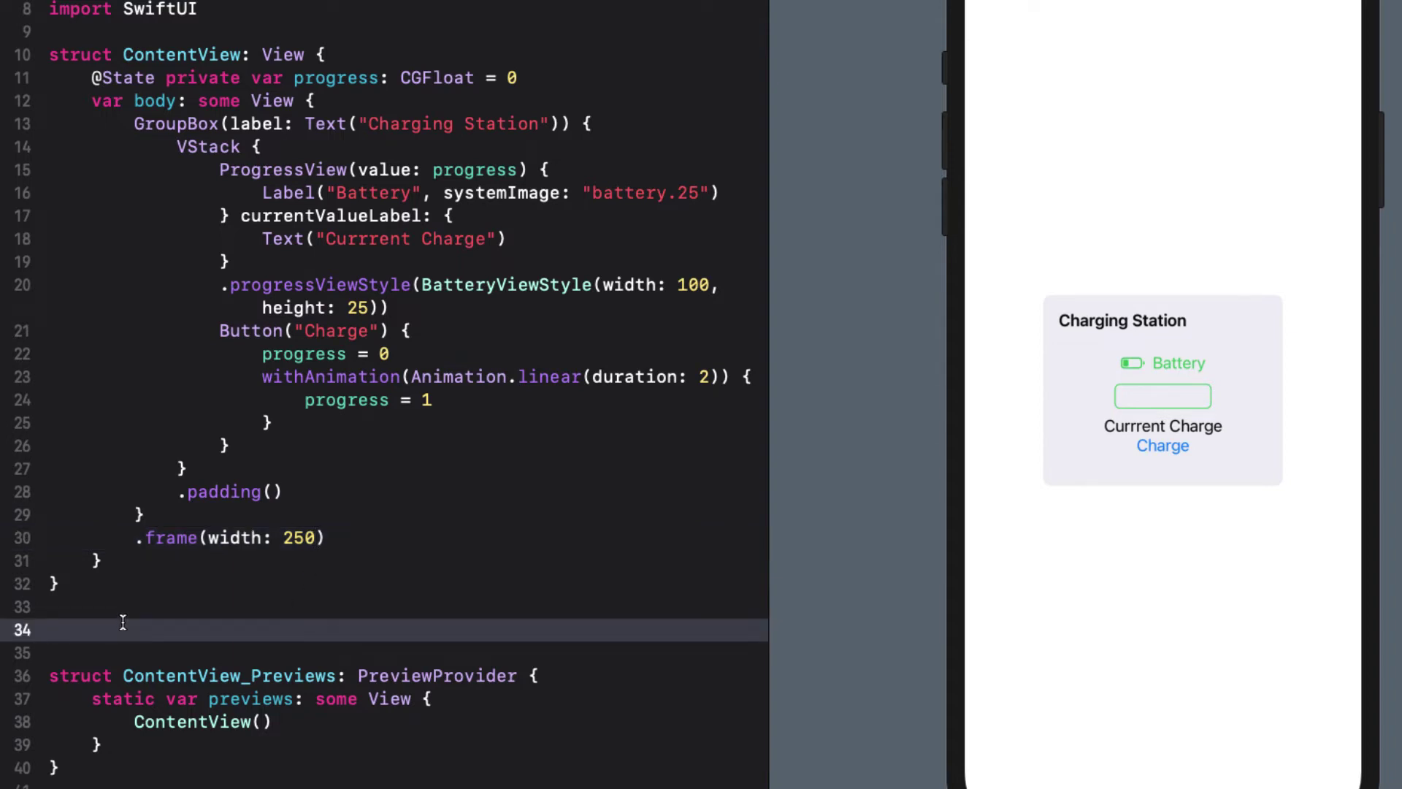
scroll(123, 622, down, 1)
scroll(123, 623, down, 1)
scroll(126, 623, down, 3)
scroll(127, 622, down, 1)
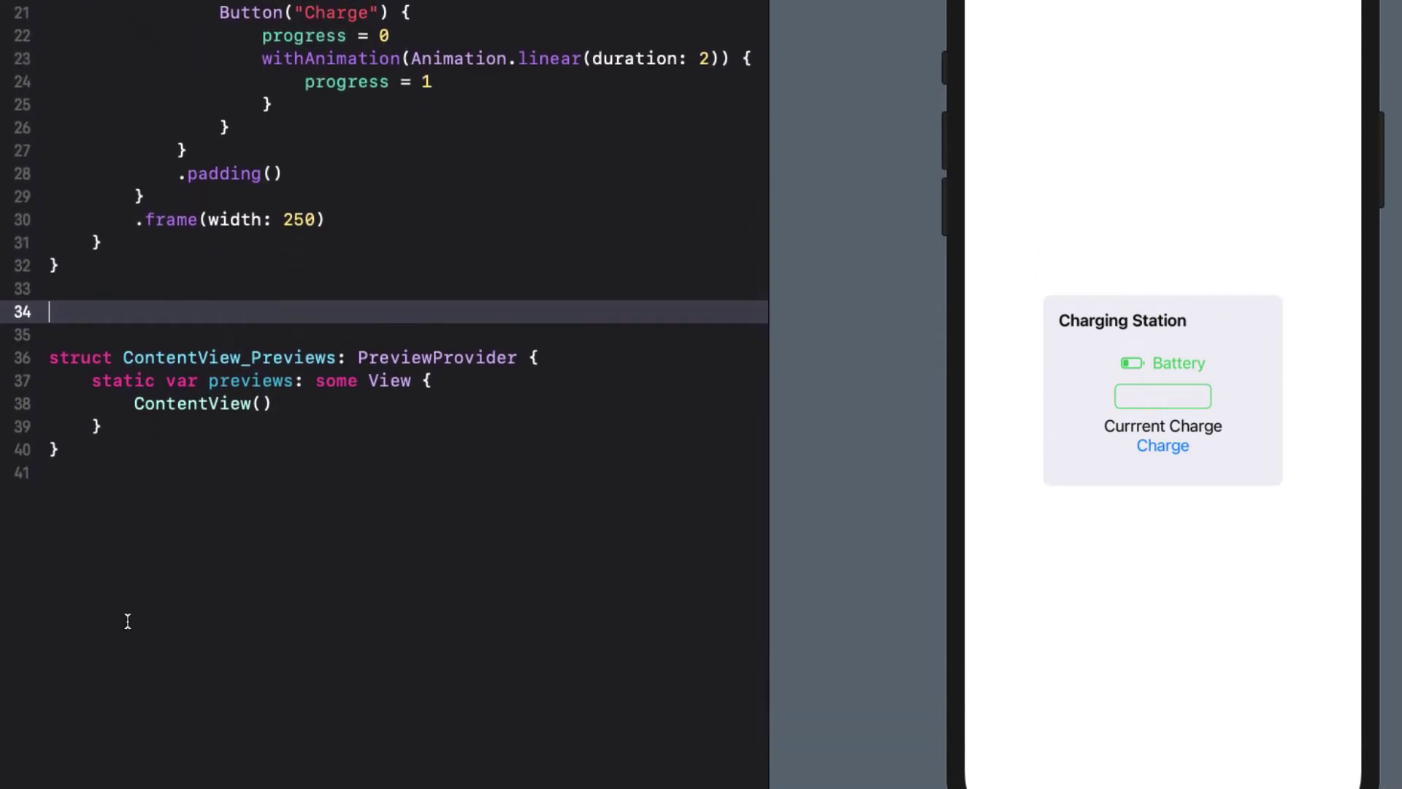
text(str)
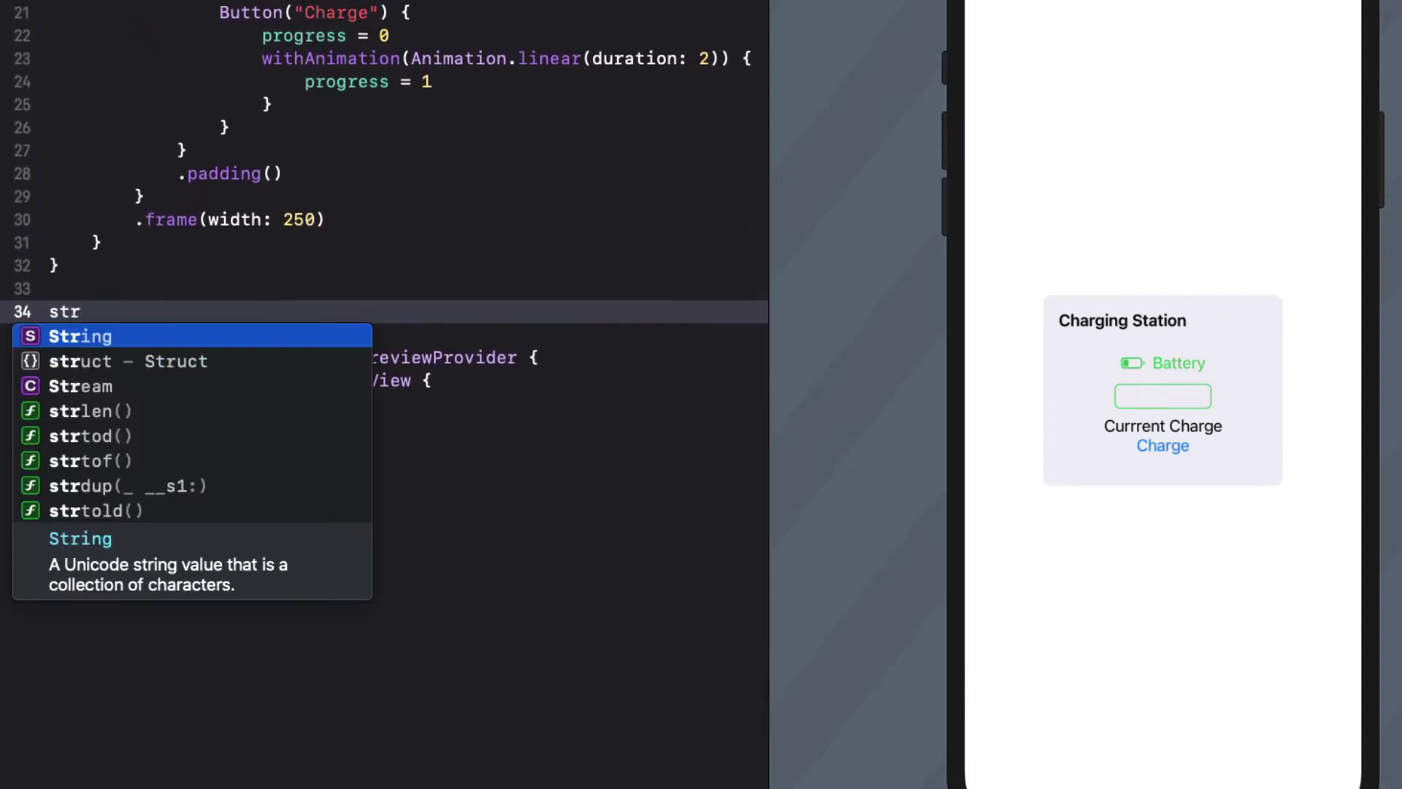
text(uct ColoredGroupBoxStyle)
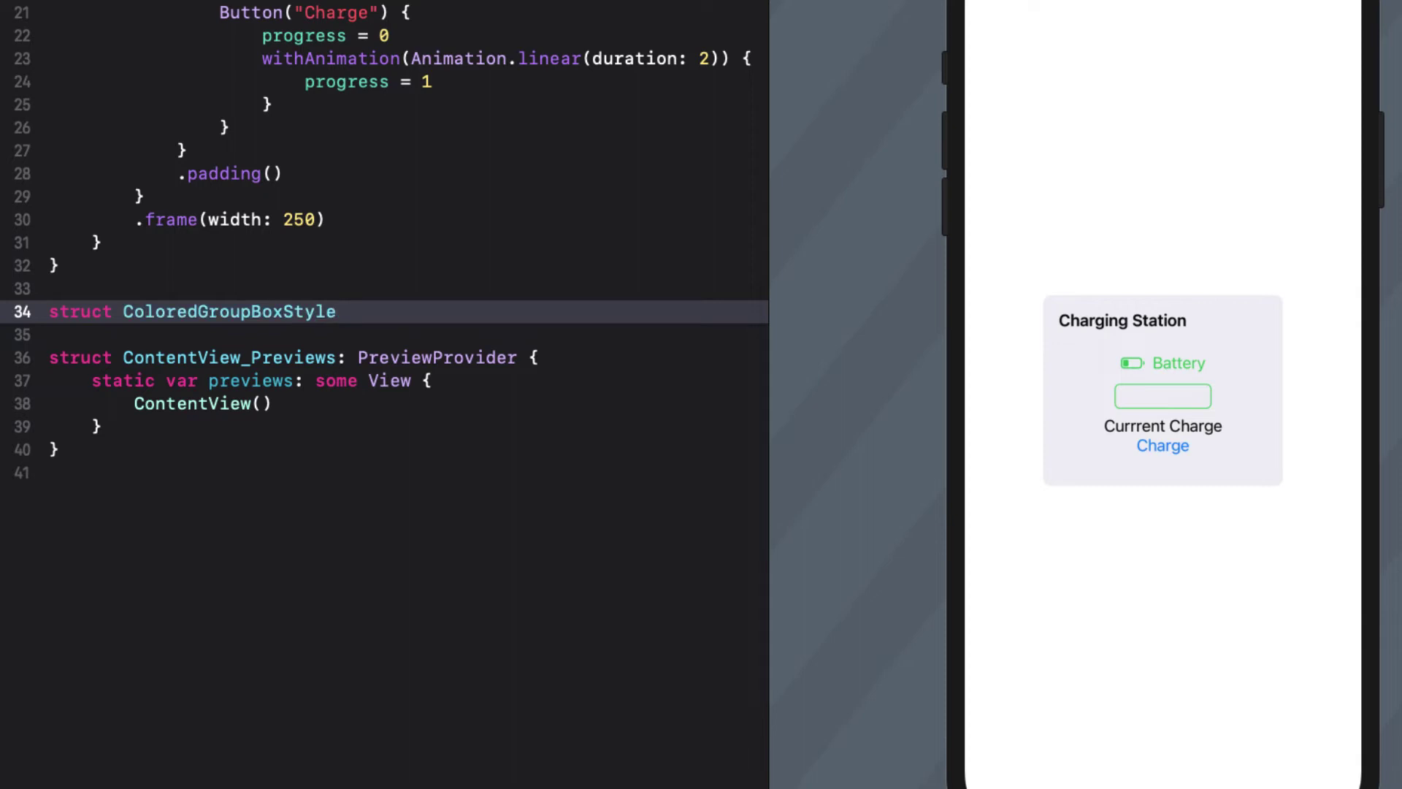
text(: Gro)
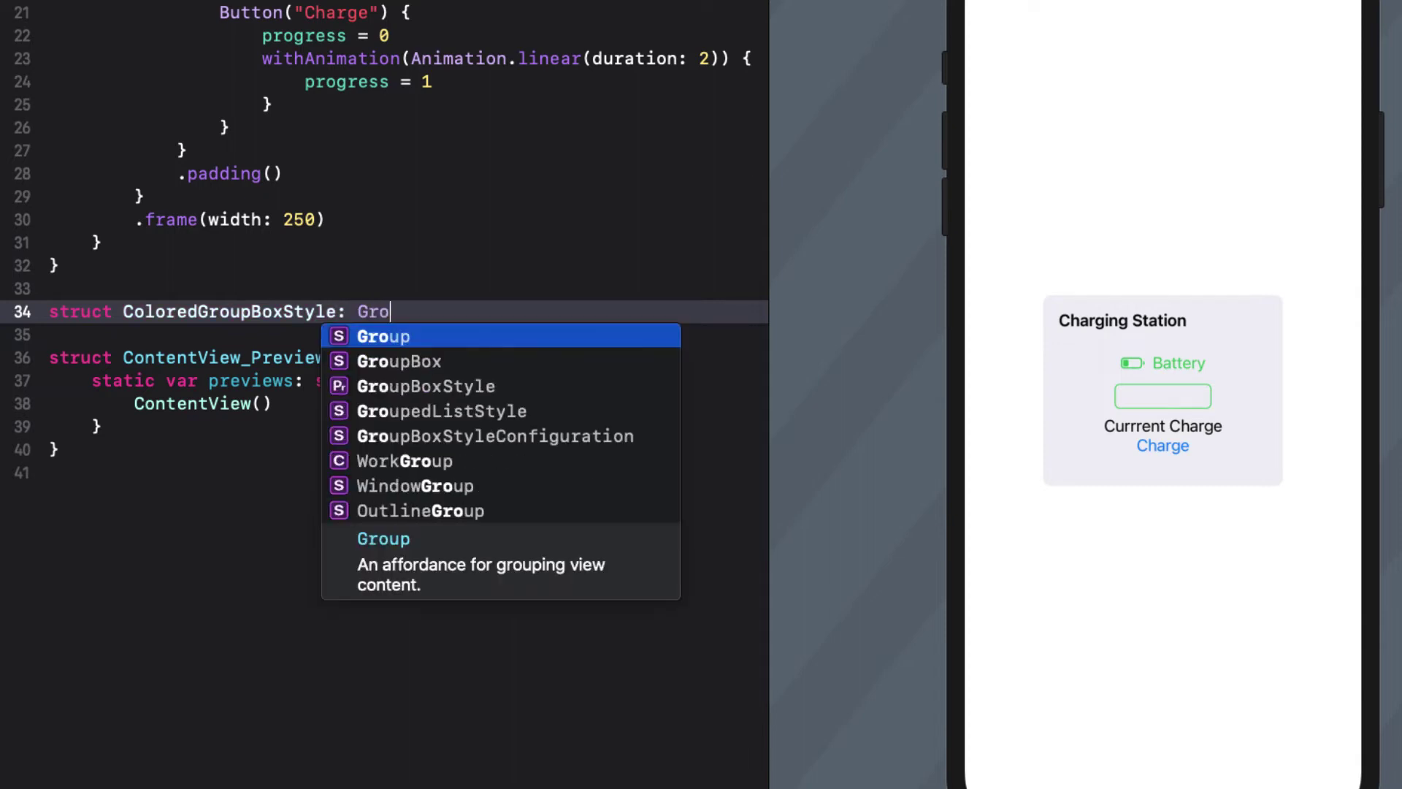
text(upBox)
Declare struct ColoredGroupBoxStyle: GroupBoxStyle with an empty makeBody(configuration:) stub.
key(Escape)
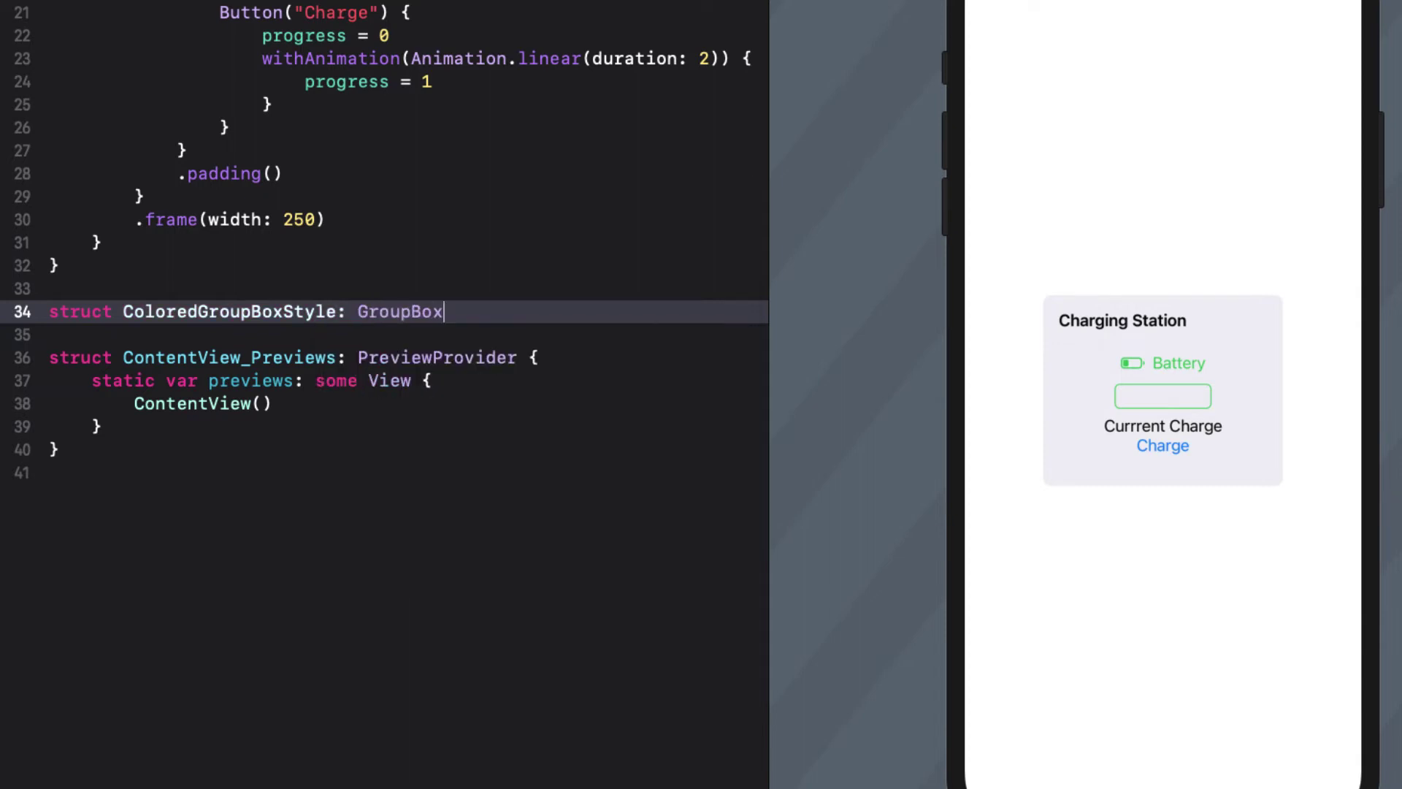
text(S)
key(Return)
text({)
key(Return)
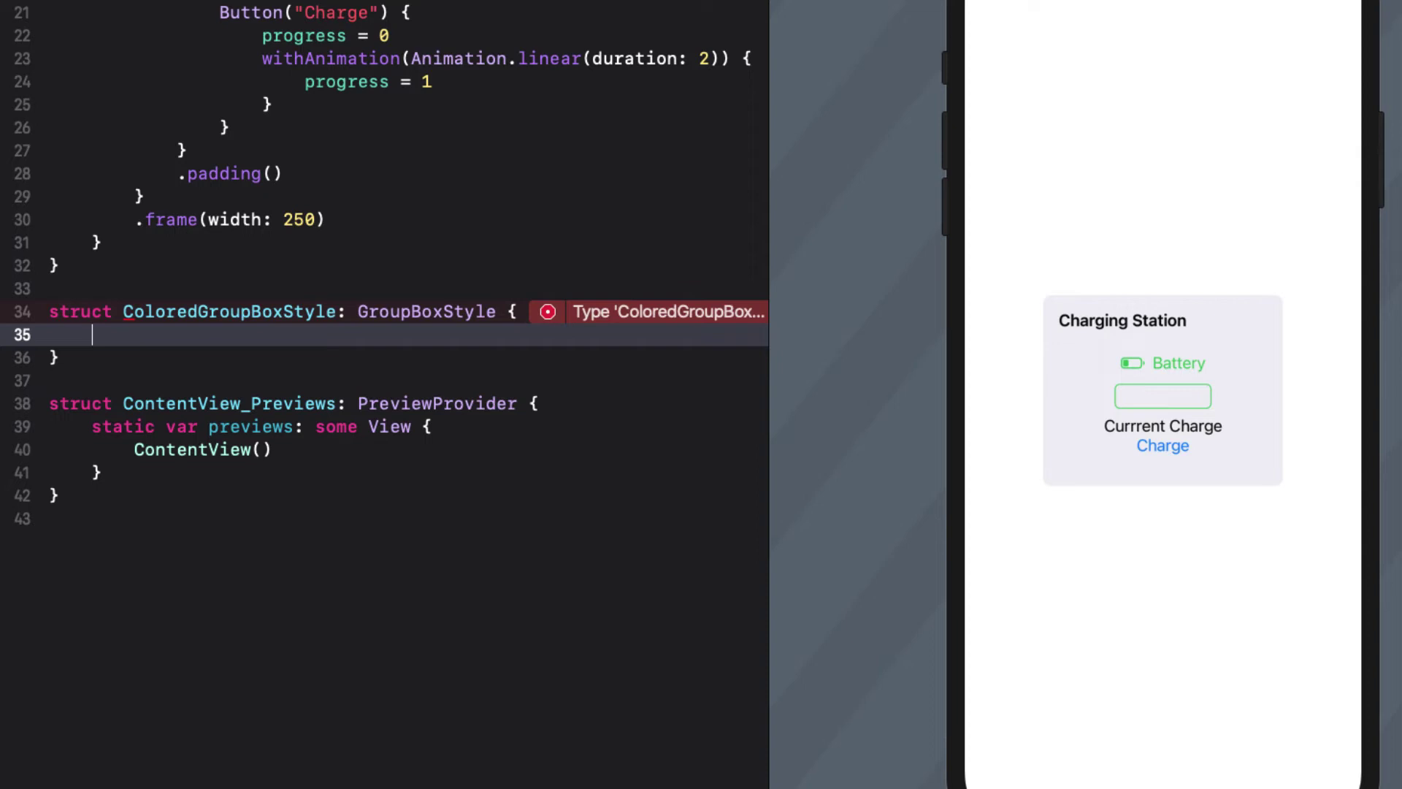
text(makeB)
key(Return)
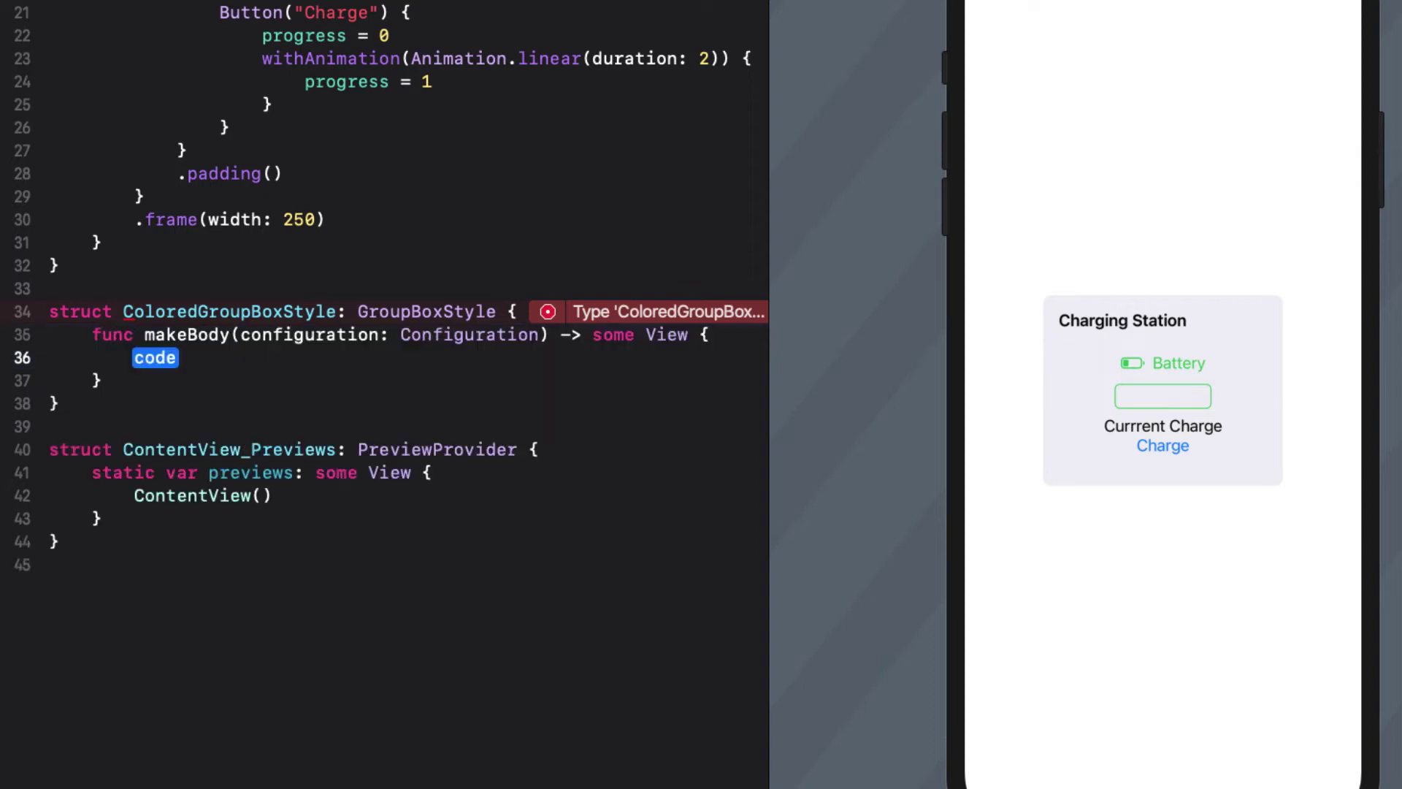
key(BackSpace)
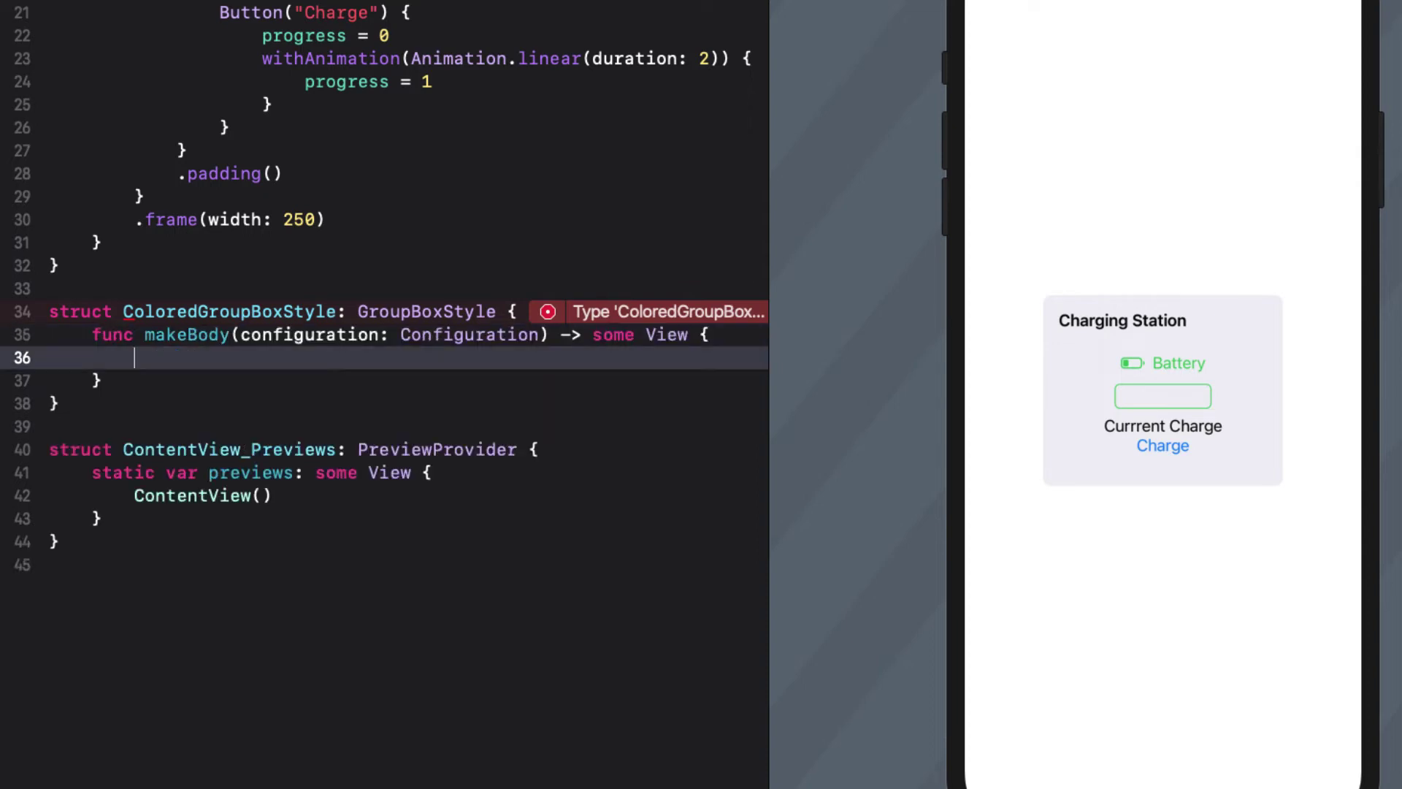
click(465, 341)
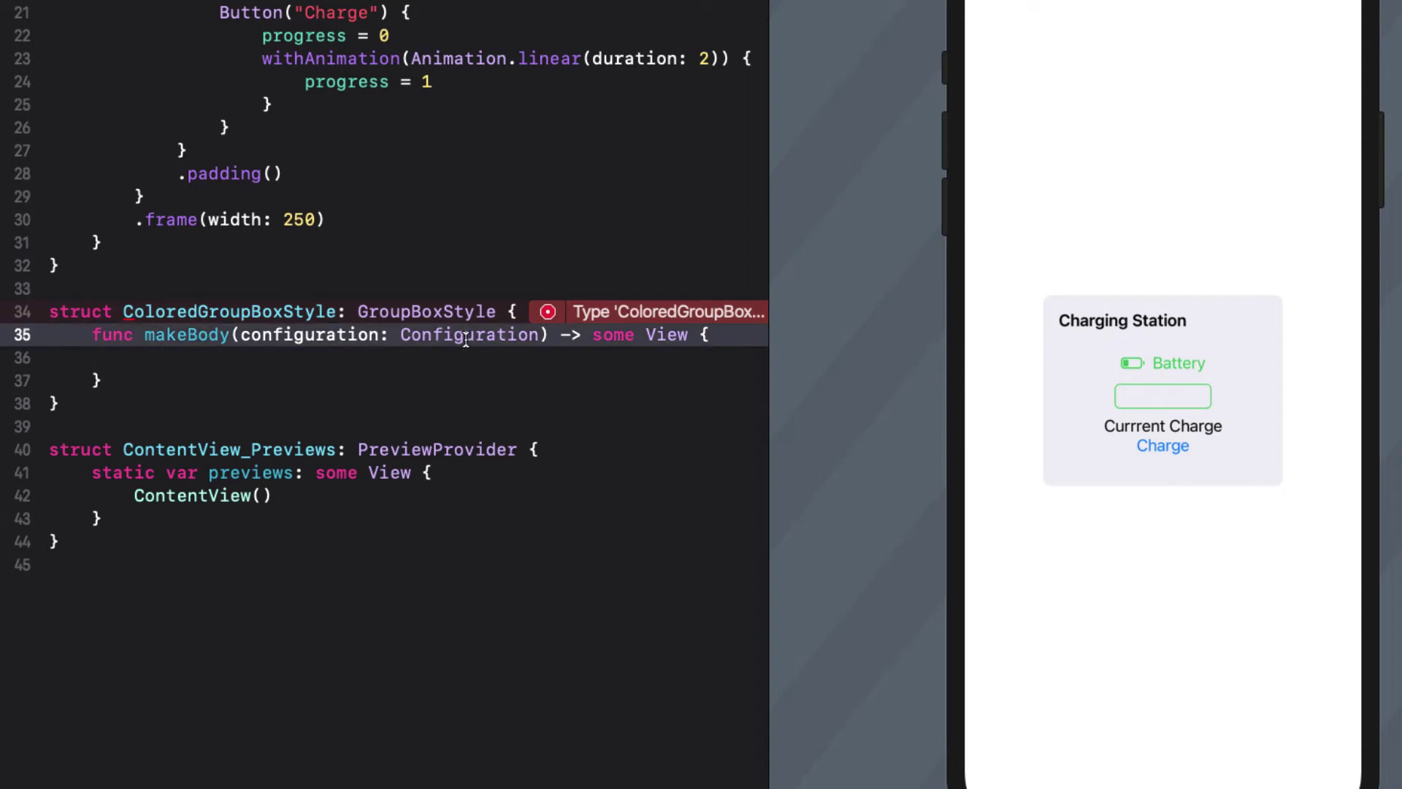
alt+click(465, 336)
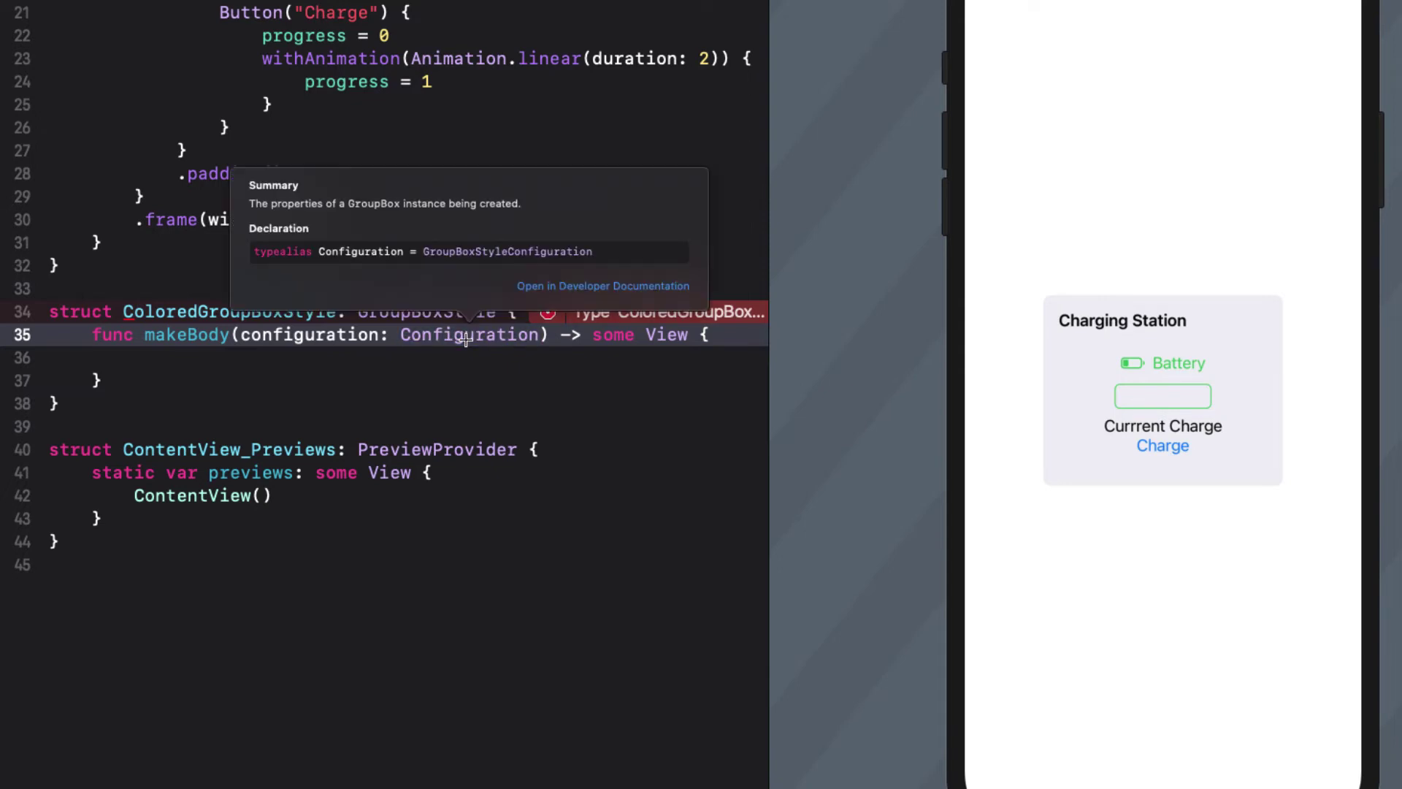
click(500, 252)
scroll(501, 256, down, 2)
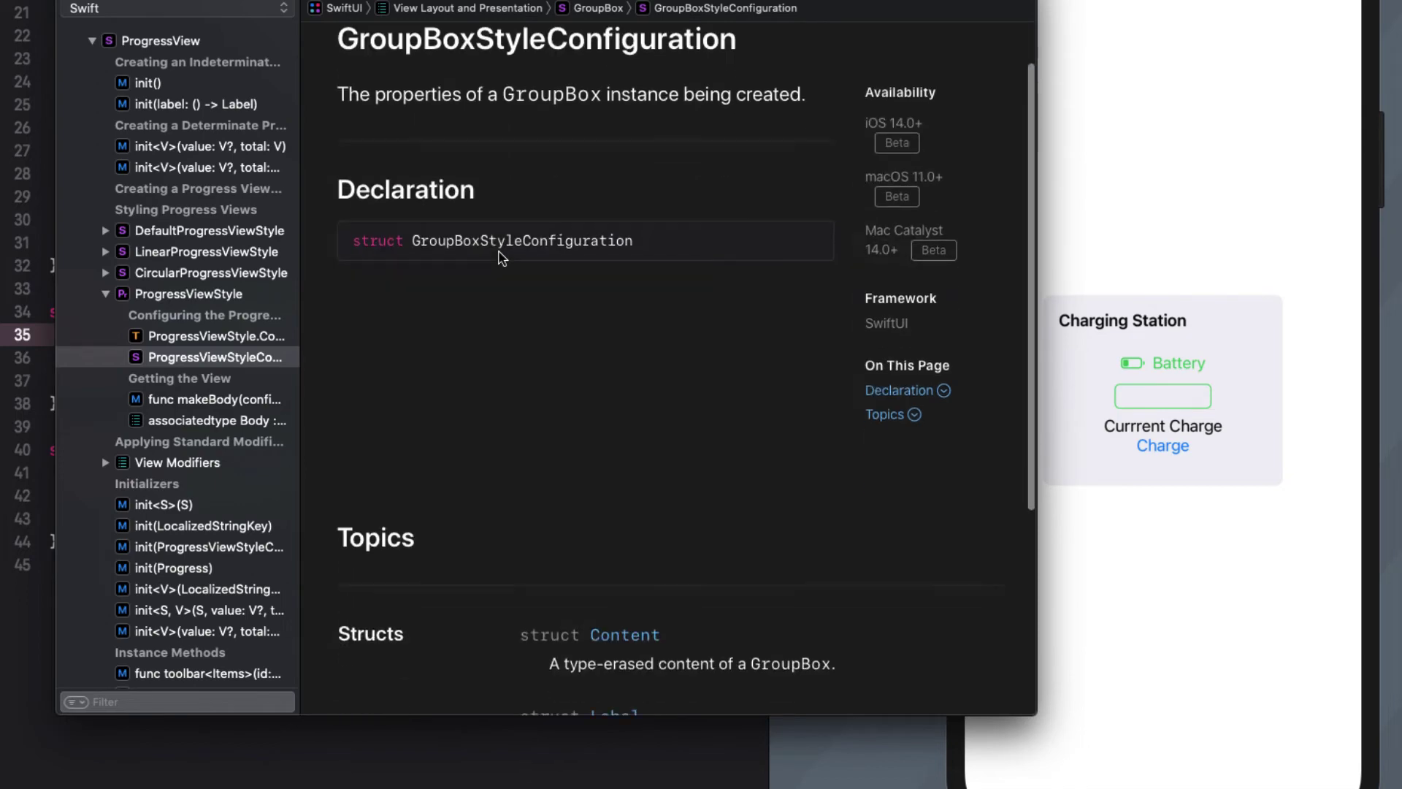
scroll(501, 254, down, 4)
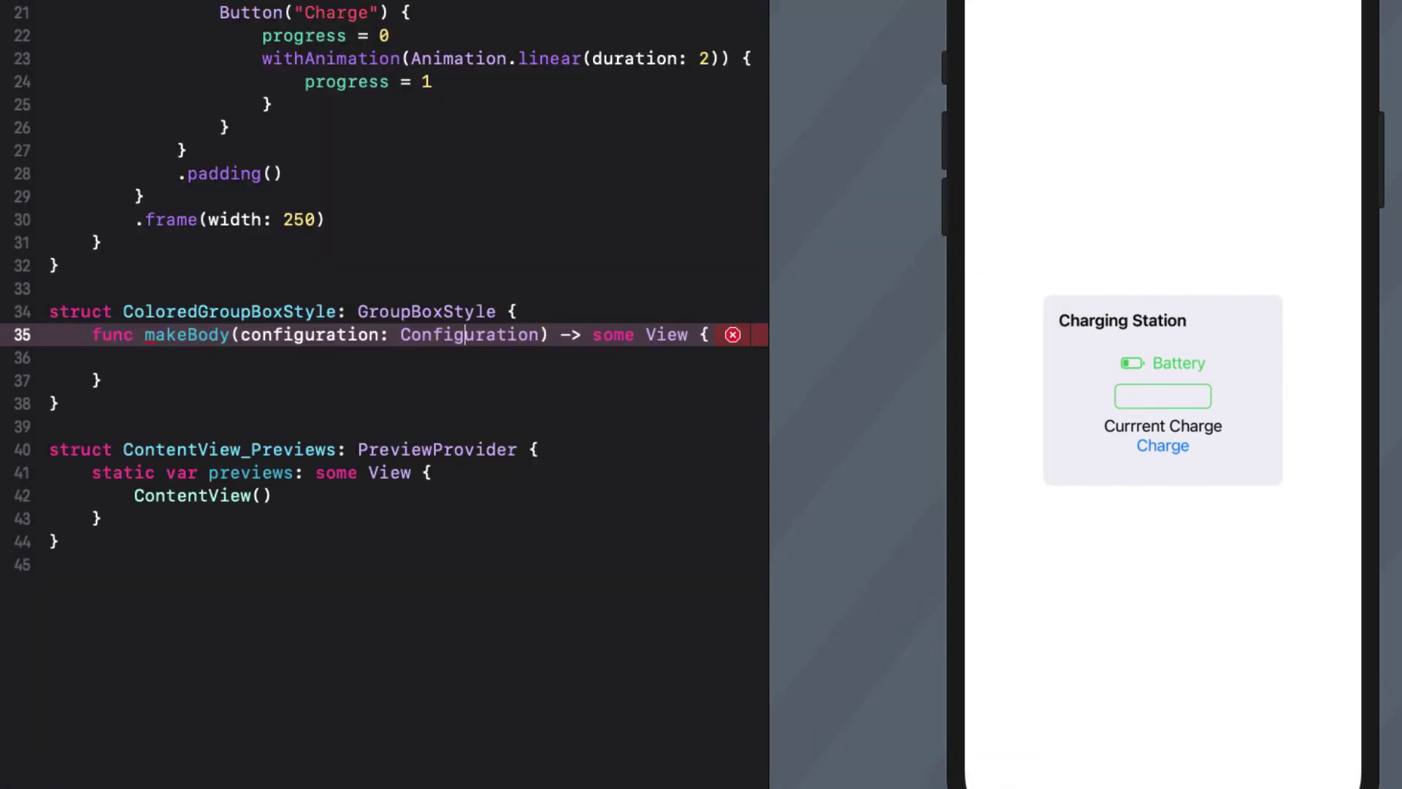
In makeBody return a VStack of configuration.label above configuration.content.
click(205, 359)
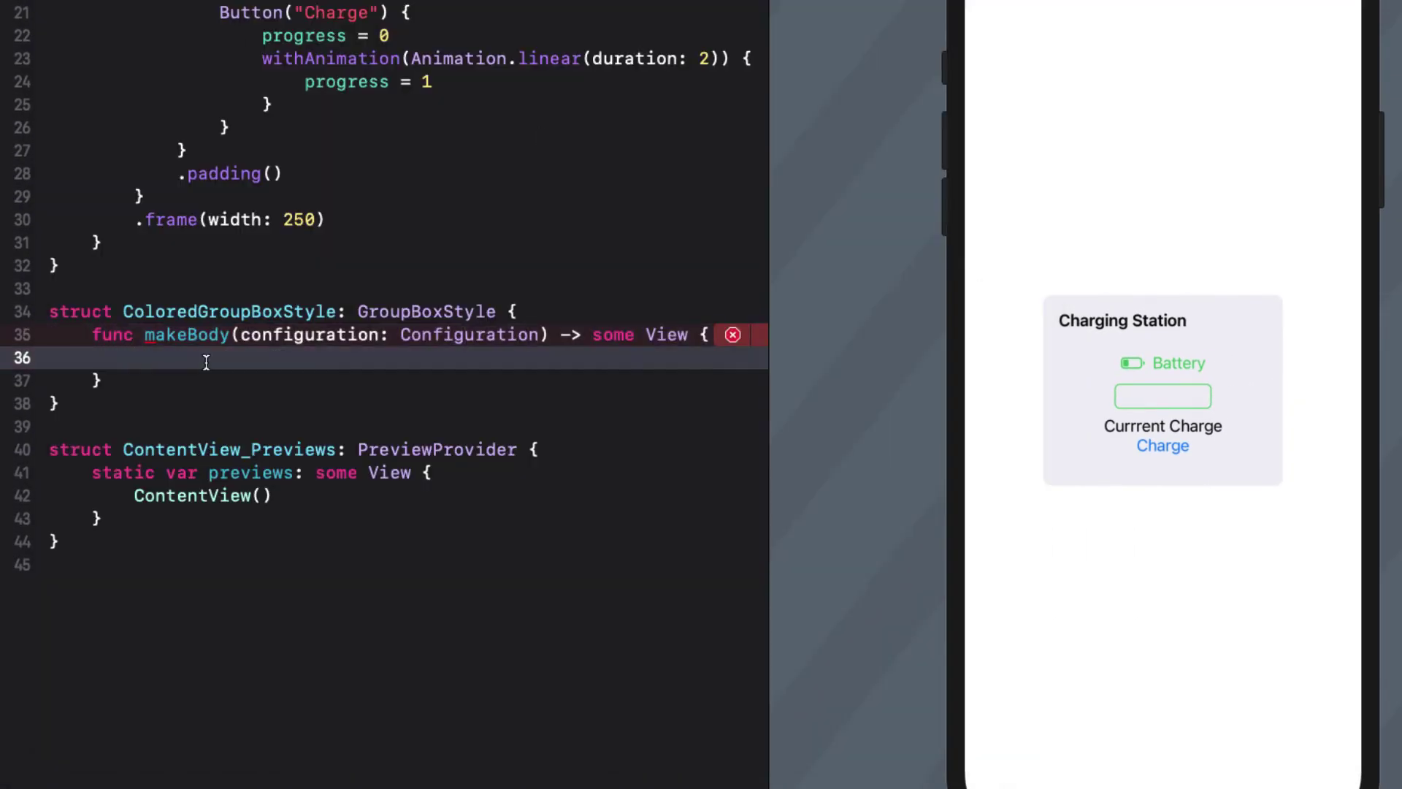
text(Vstack)
key(Return)
text({)
key(Return)
text(configuration.label)
key(Return)
text(c)
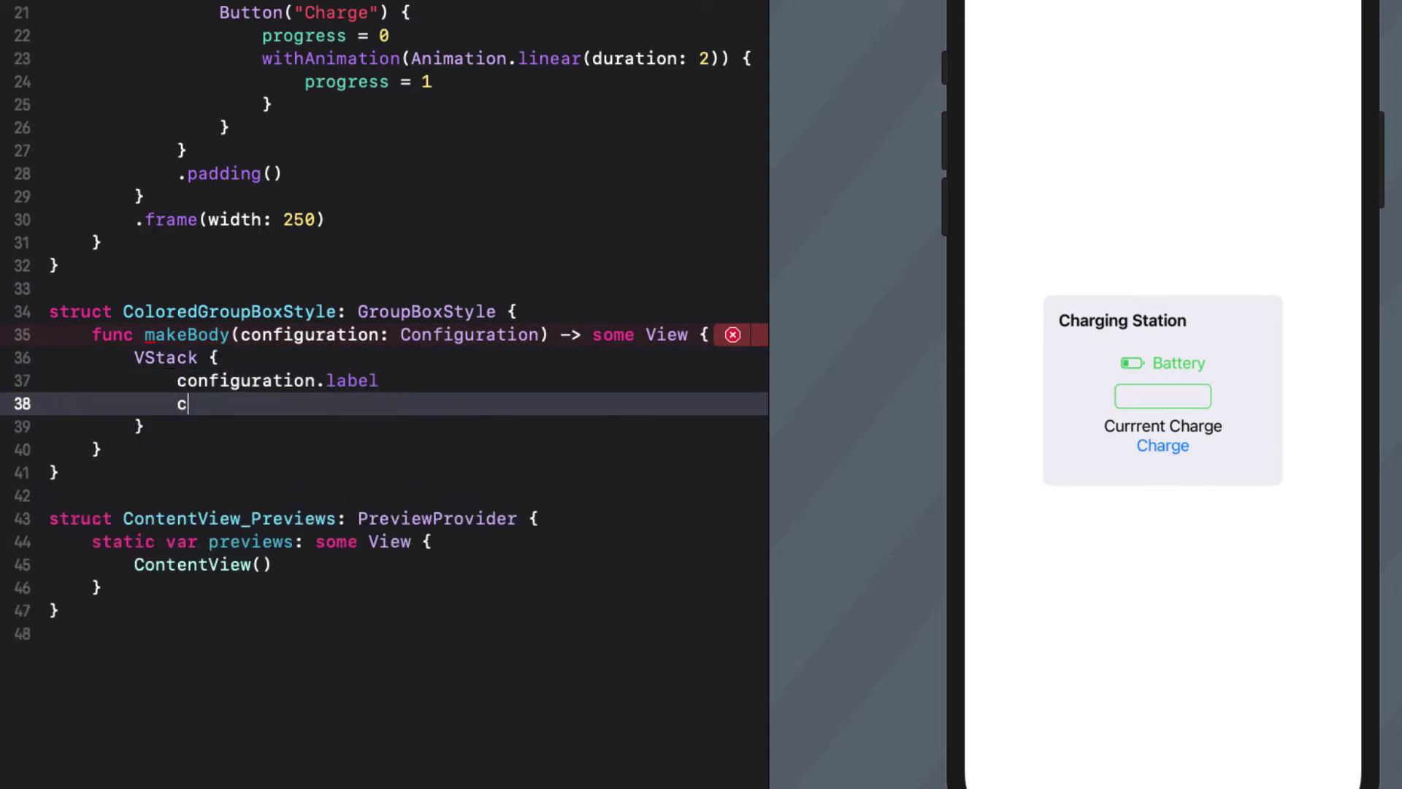
text(onfiguration.content)
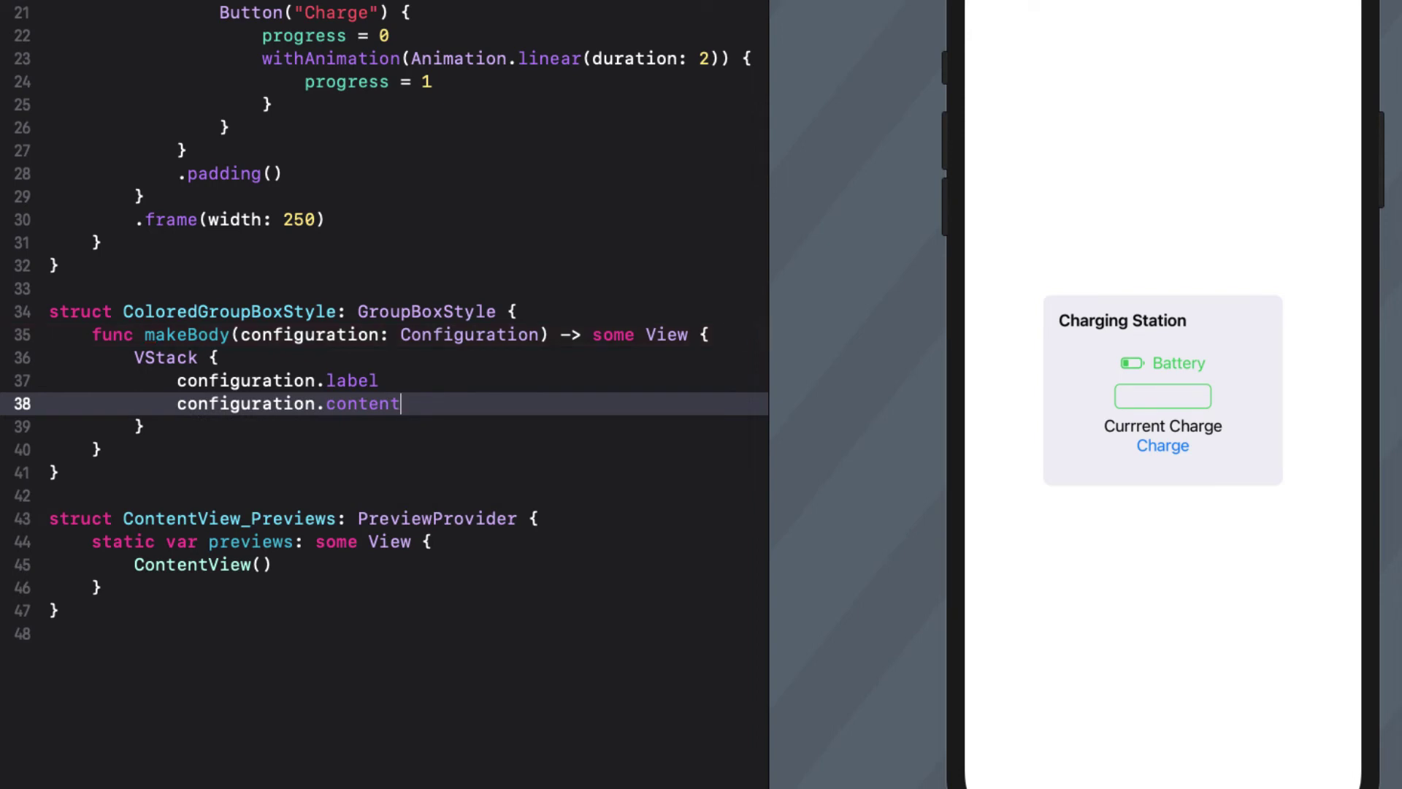
scroll(384, 361, down, 2)
scroll(417, 78, up, 1)
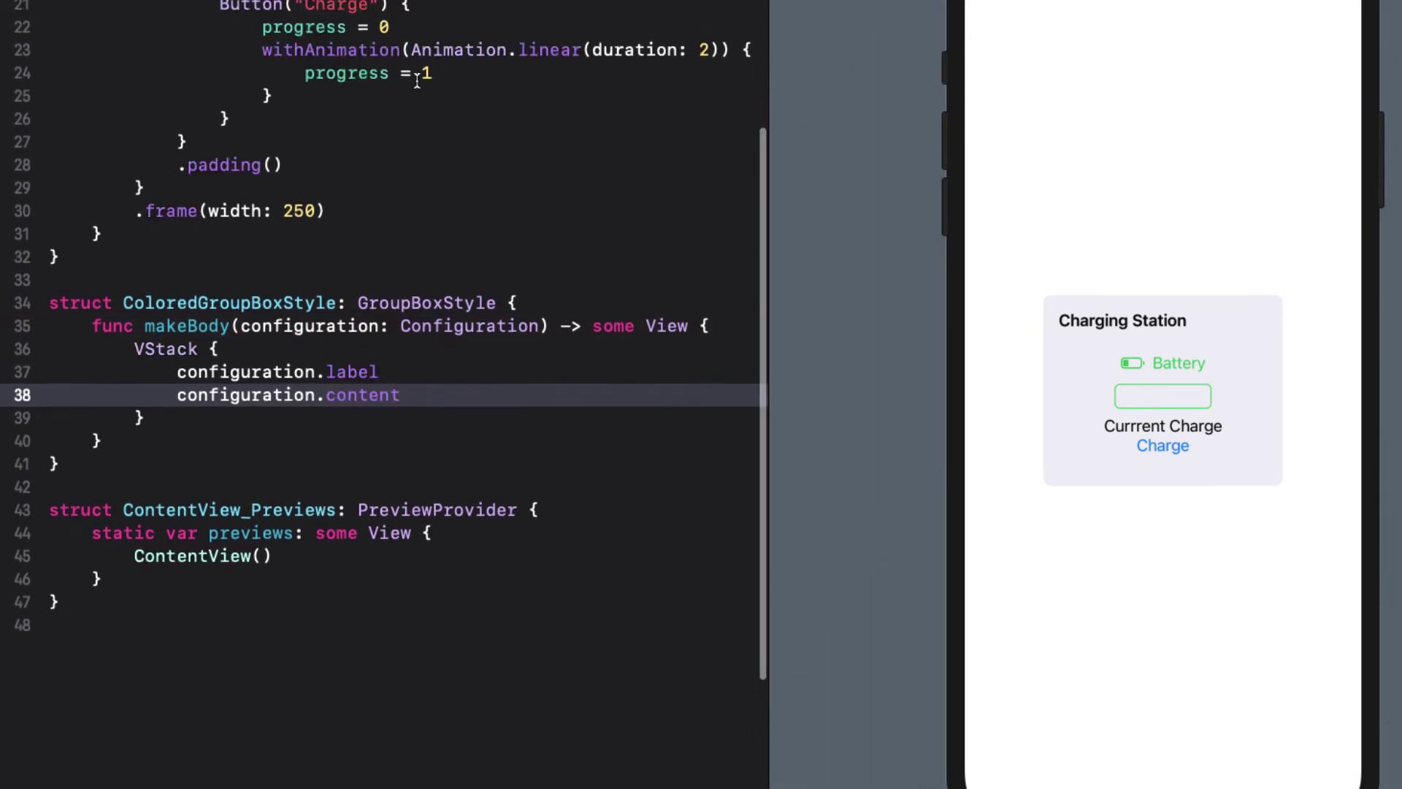
scroll(416, 77, up, 2)
scroll(417, 76, up, 1)
scroll(417, 79, up, 3)
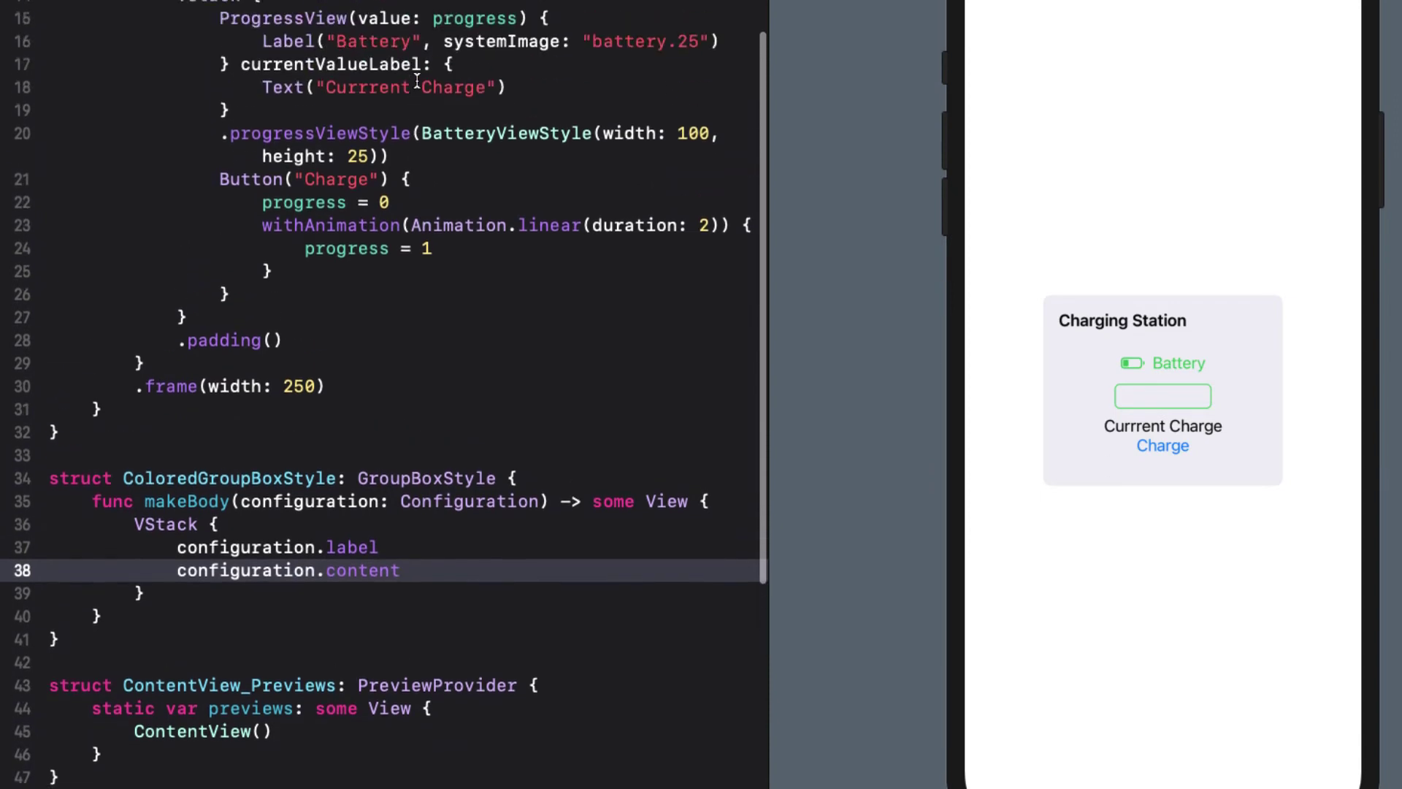
Apply .groupBoxStyle(ColoredGroupBoxStyle()) to the Charging Station GroupBox.
click(201, 363)
key(Return)
text(.g)
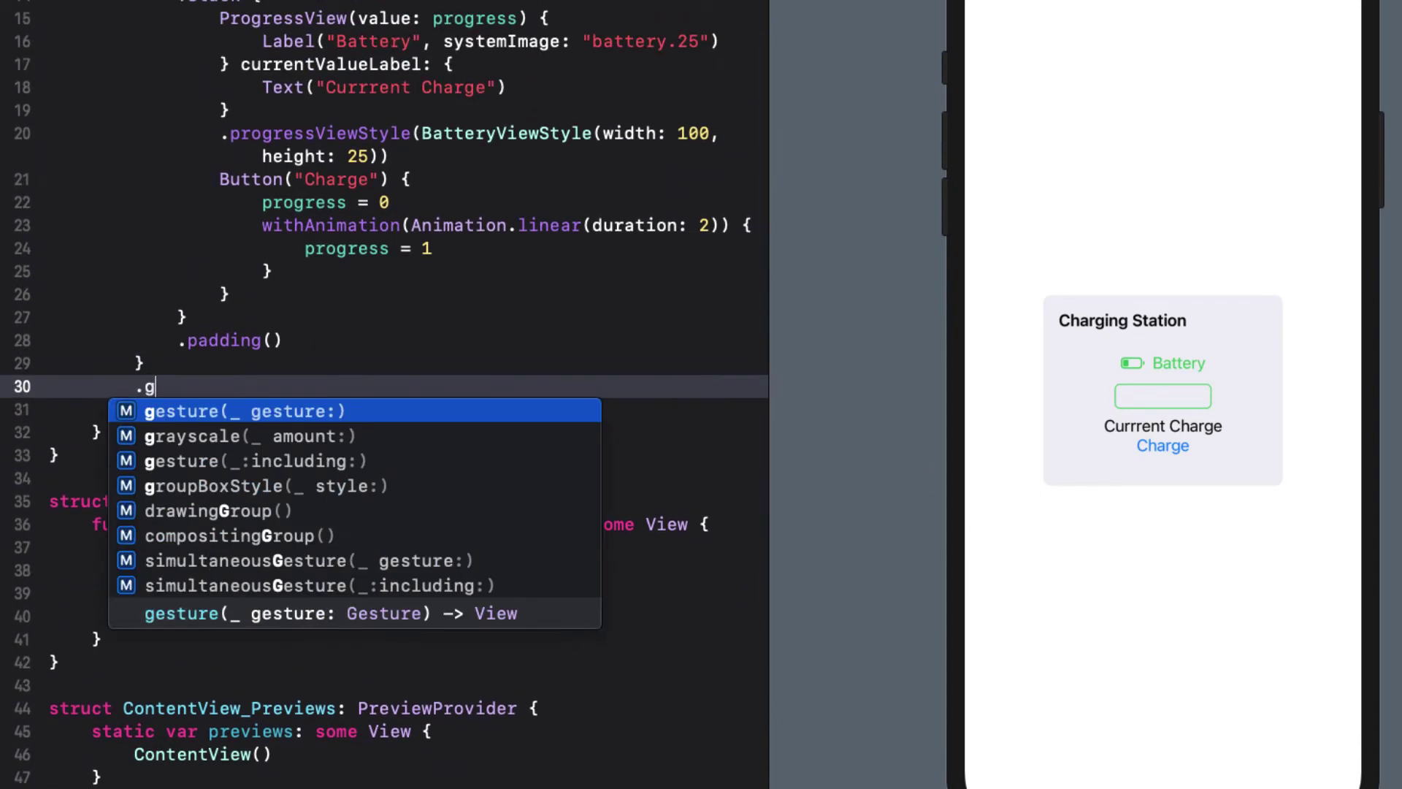
text(roupBox)
key(Return)
text(Colored)
key(Return)
text(())
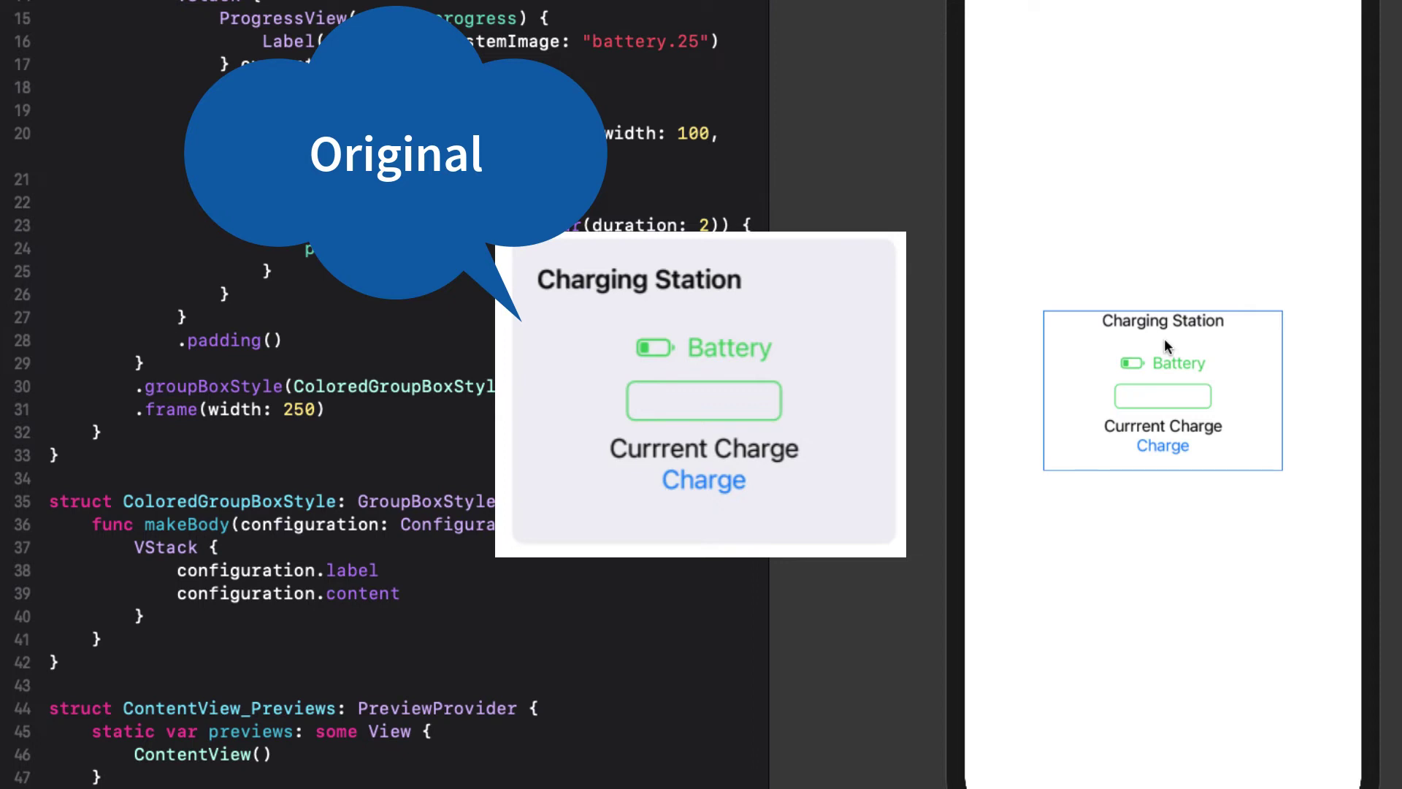
Add .padding() and a .background of RoundedRectangle(cornerRadius: 8, style: .continuous) after the VStack.
click(179, 621)
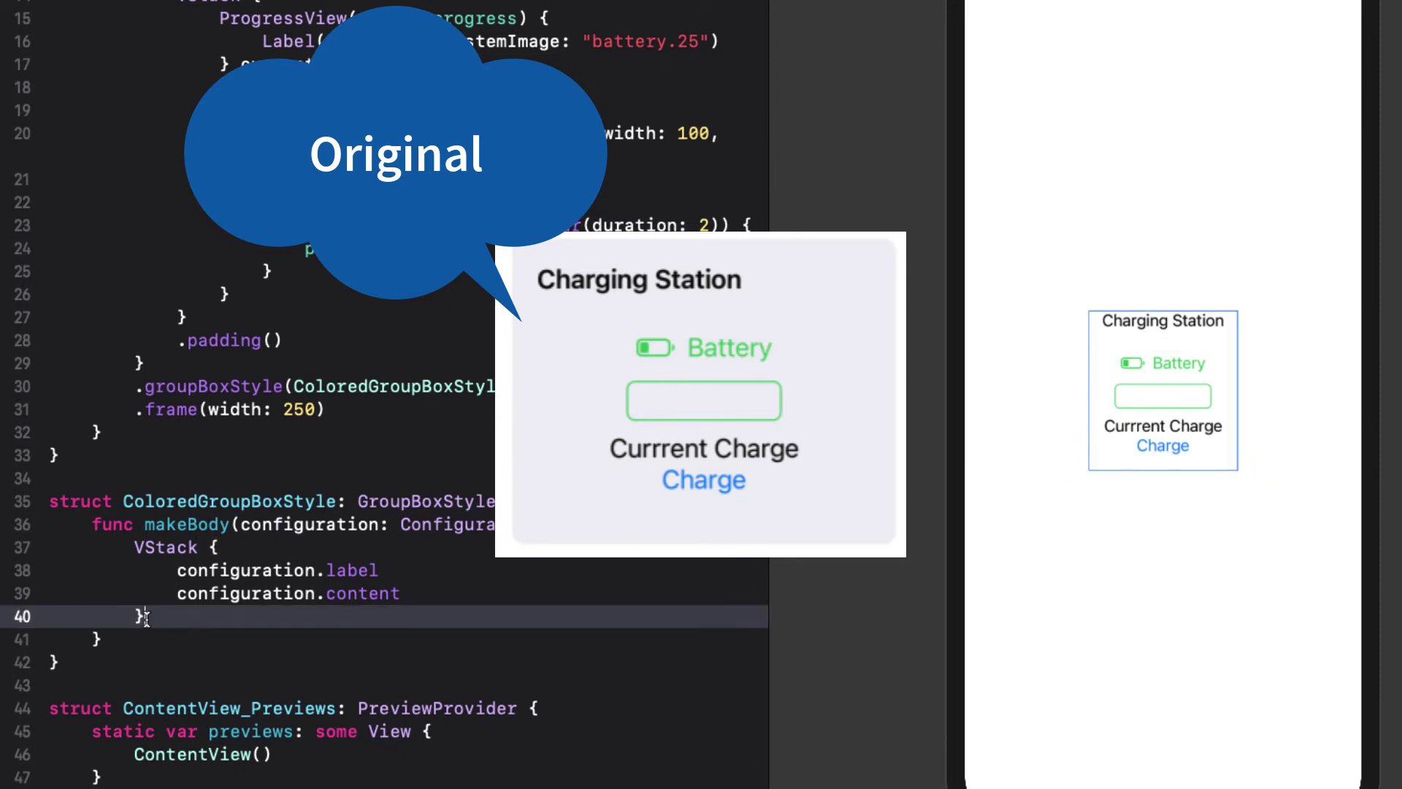
key(Return)
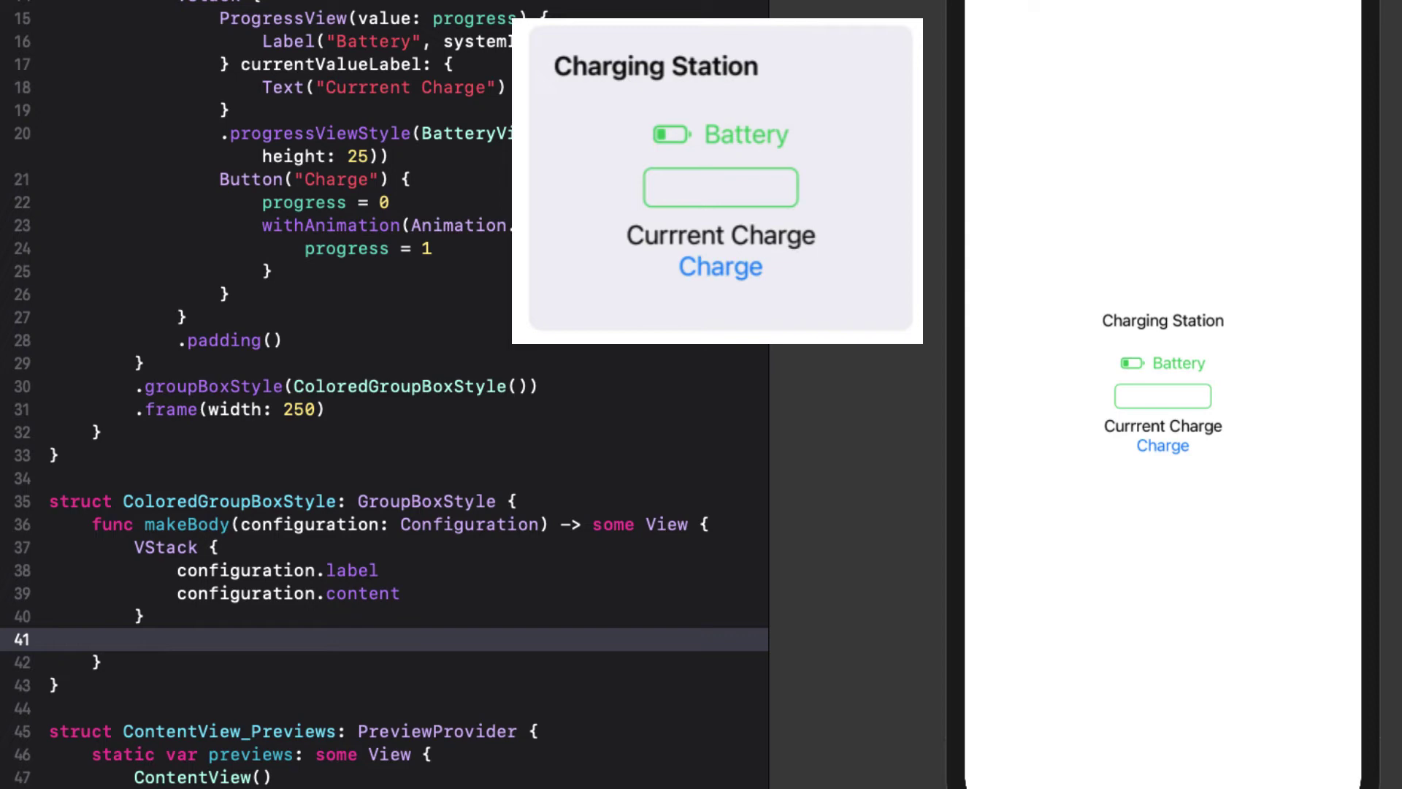
text(.padd)
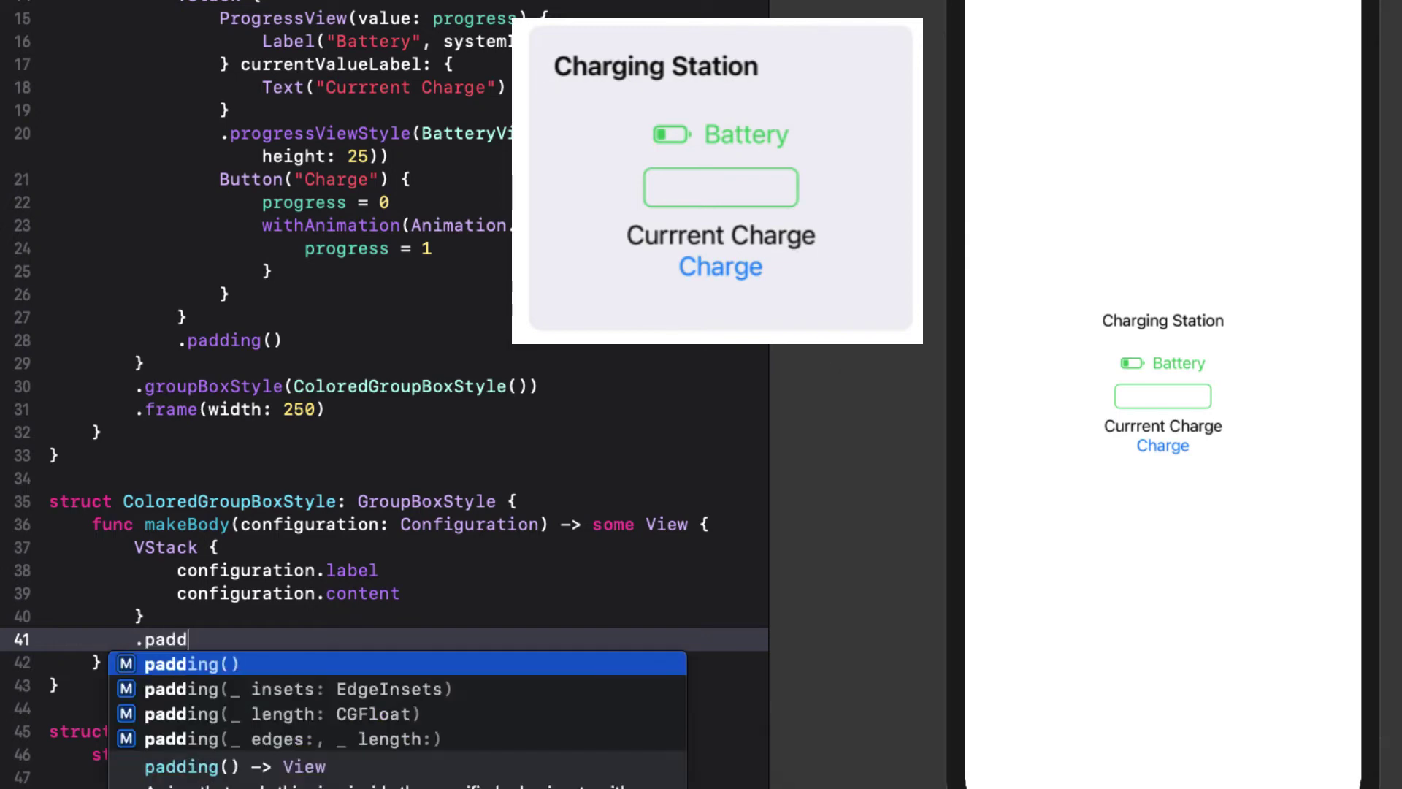
text(ing())
key(Return)
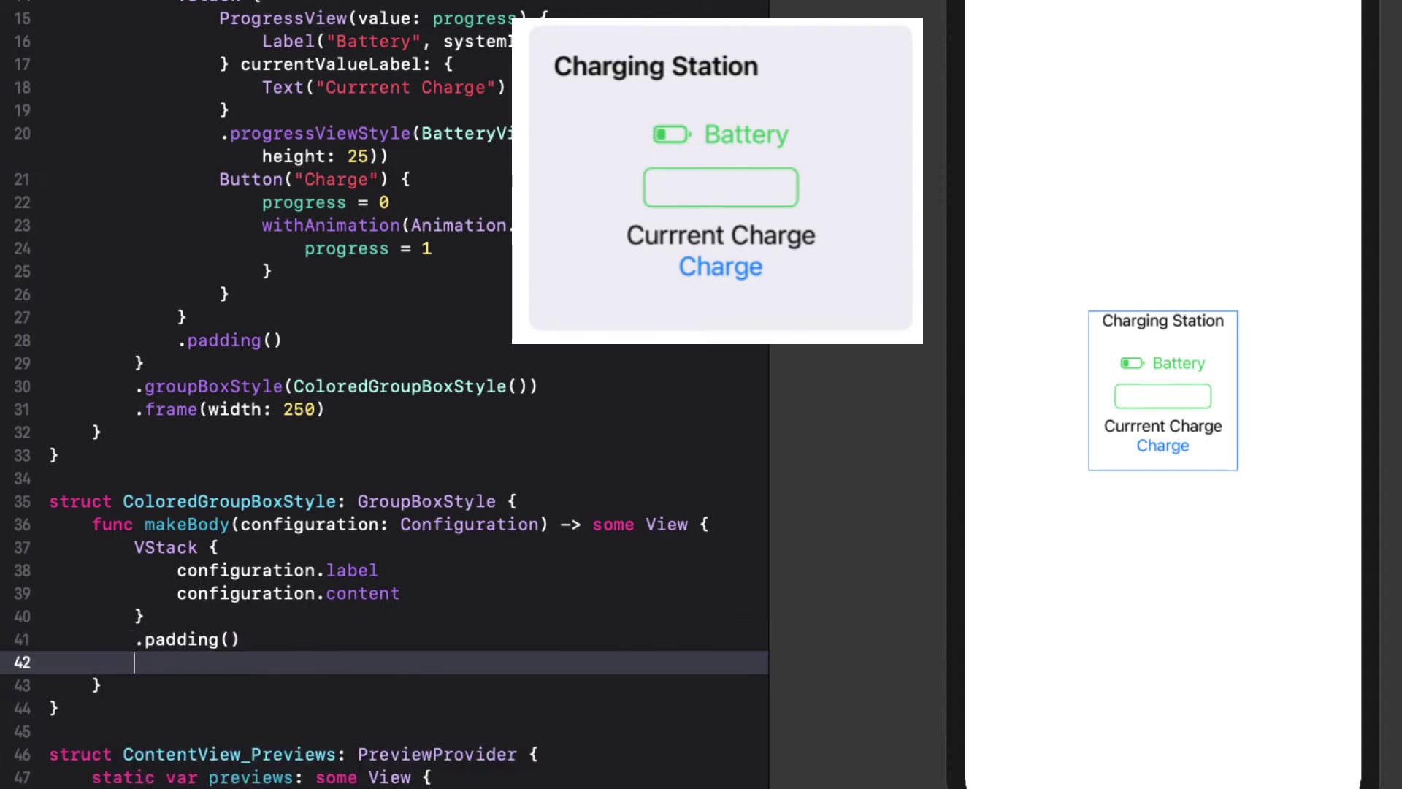
text(.bac)
key(Return)
text(Round)
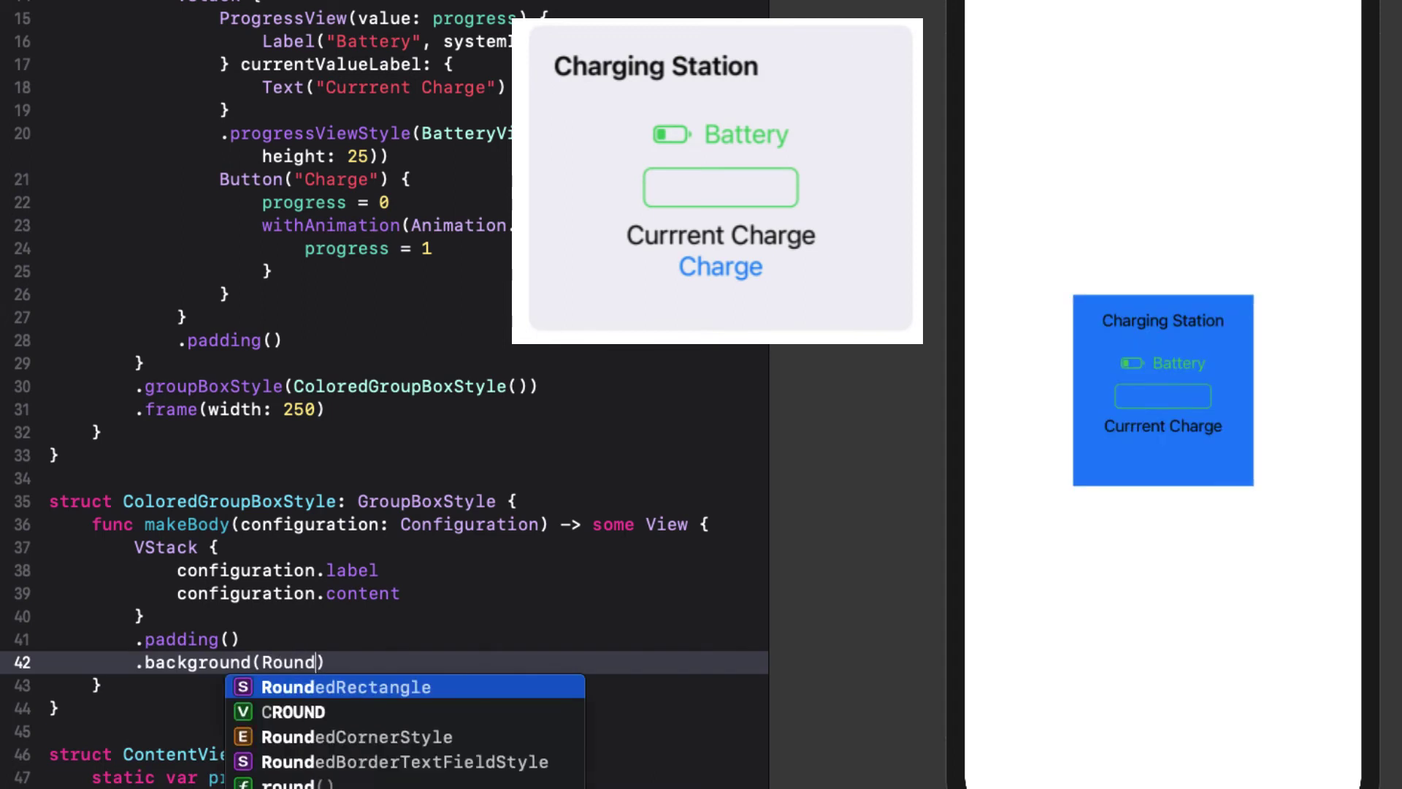
text(ed)
key(Return)
text((corner)
key(Return)
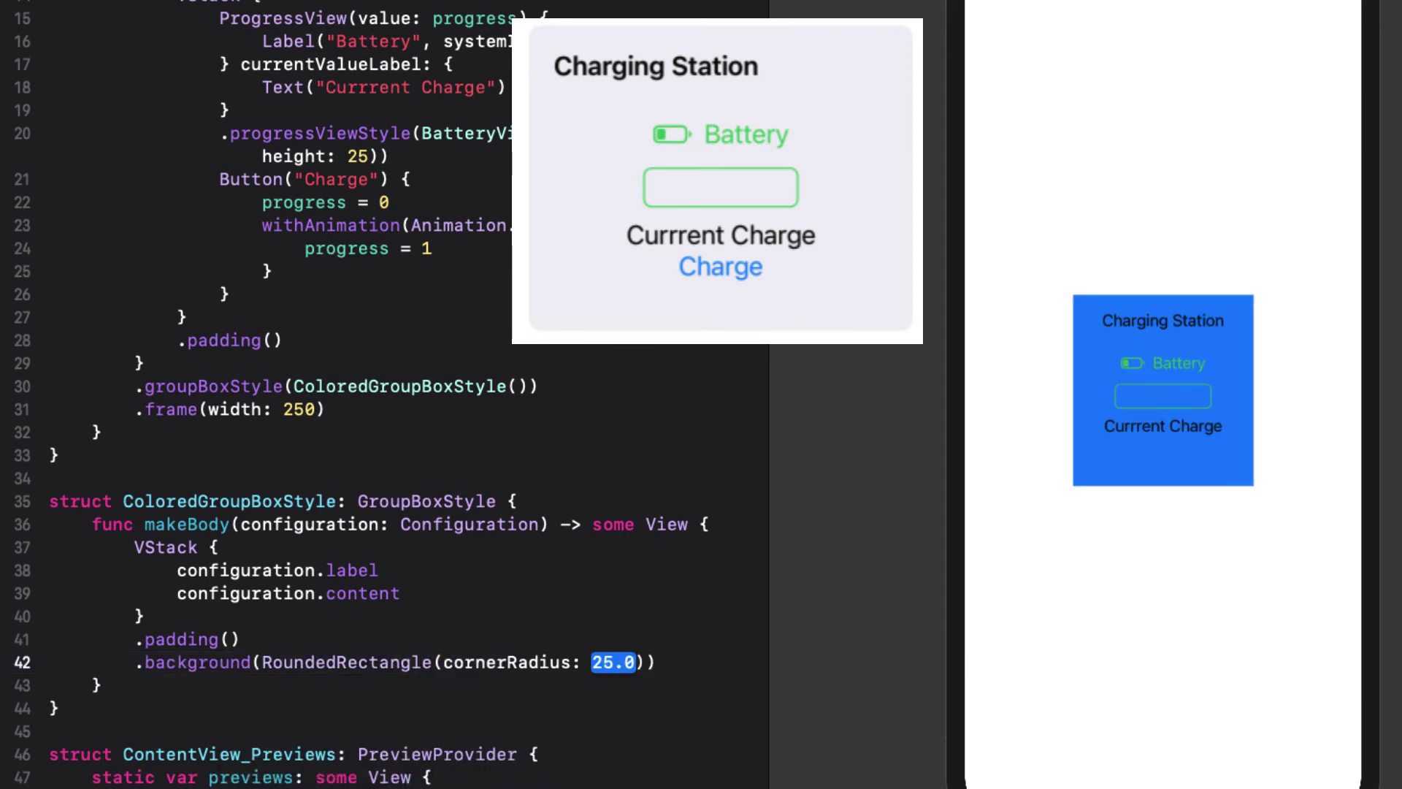
text(8, st)
key(Return)
text(.co)
key(Return)
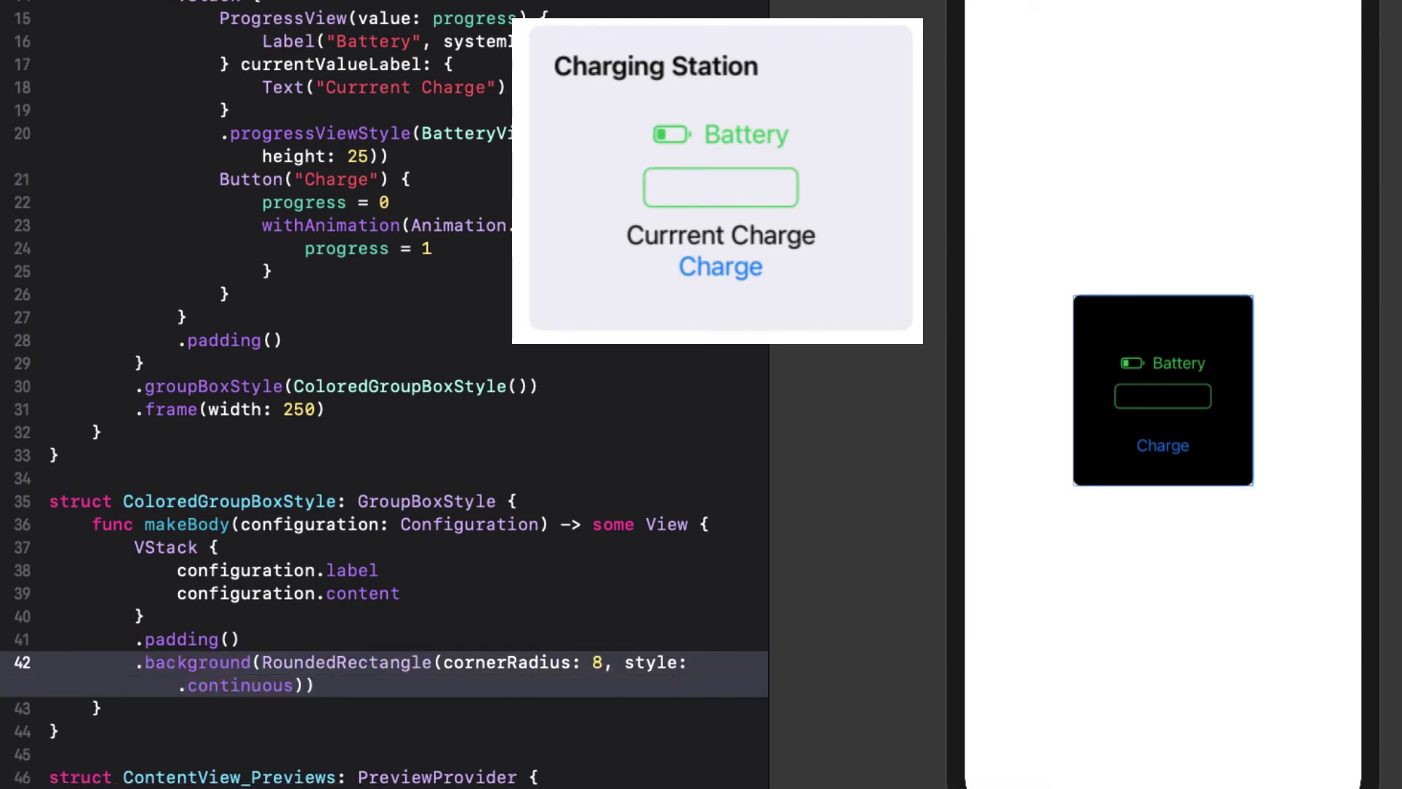
Fill the rounded rectangle with Color(UIColor.systemGroupedBackground) and check the preview.
key(Return)
text(.f)
key(Return)
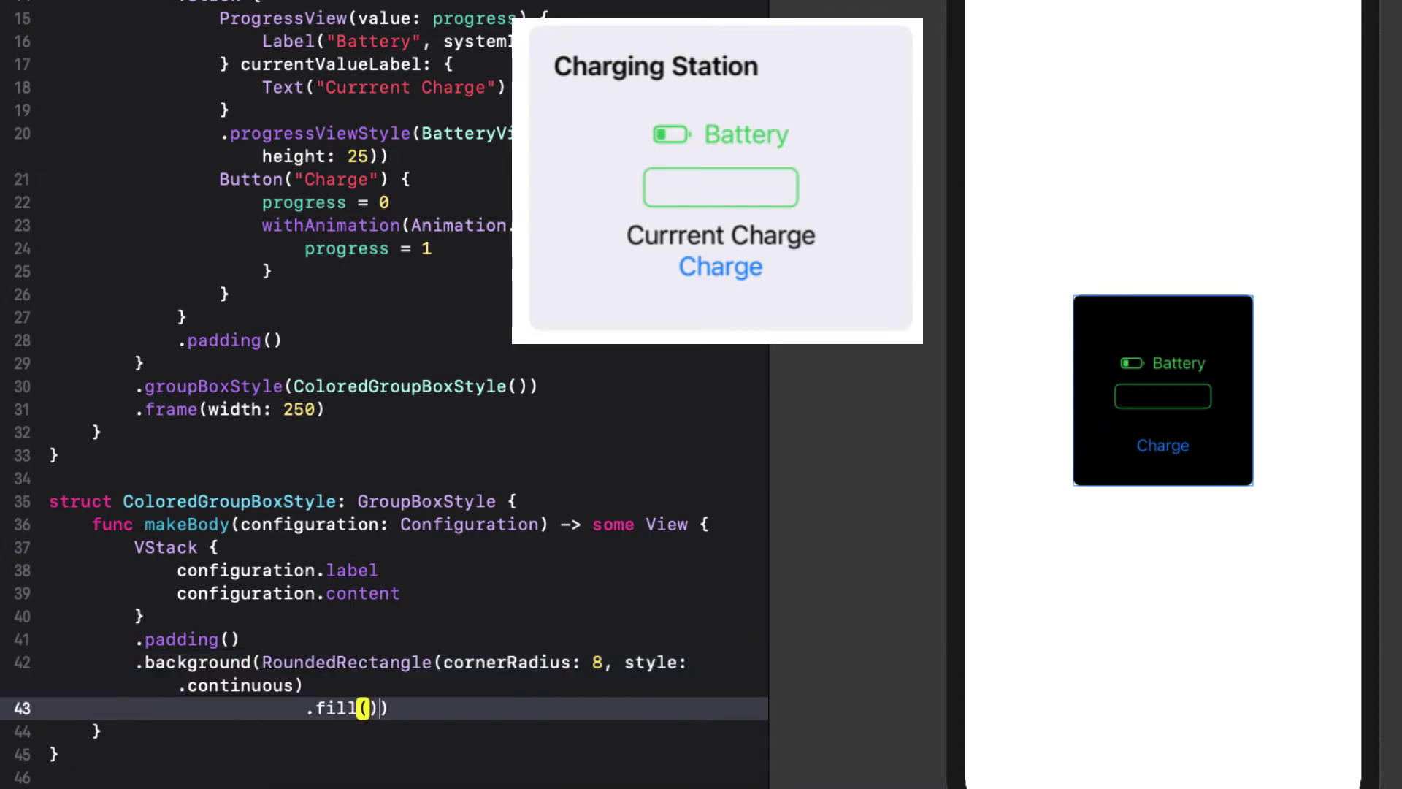
text(Col)
key(Return)
text((UIColor.systemGrou)
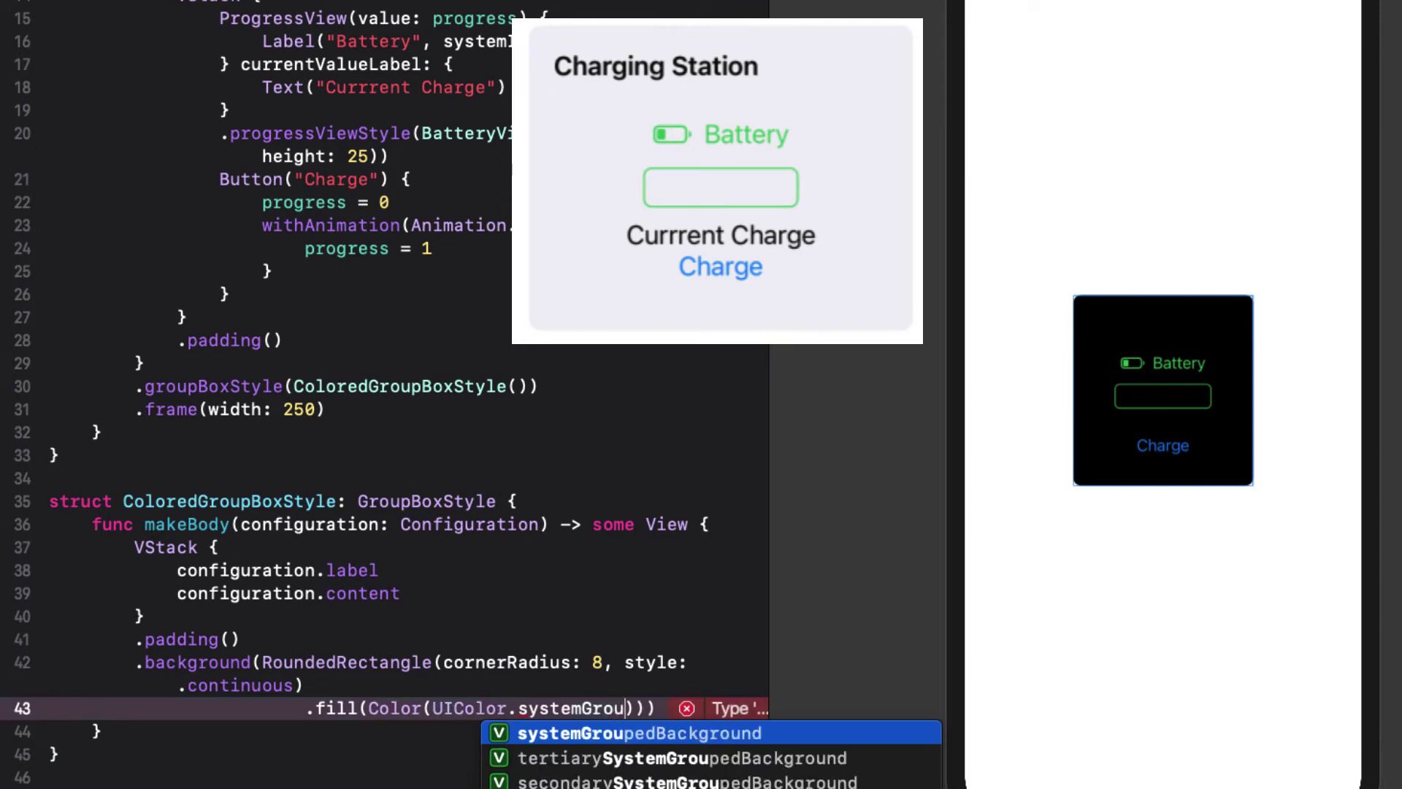
key(Return)
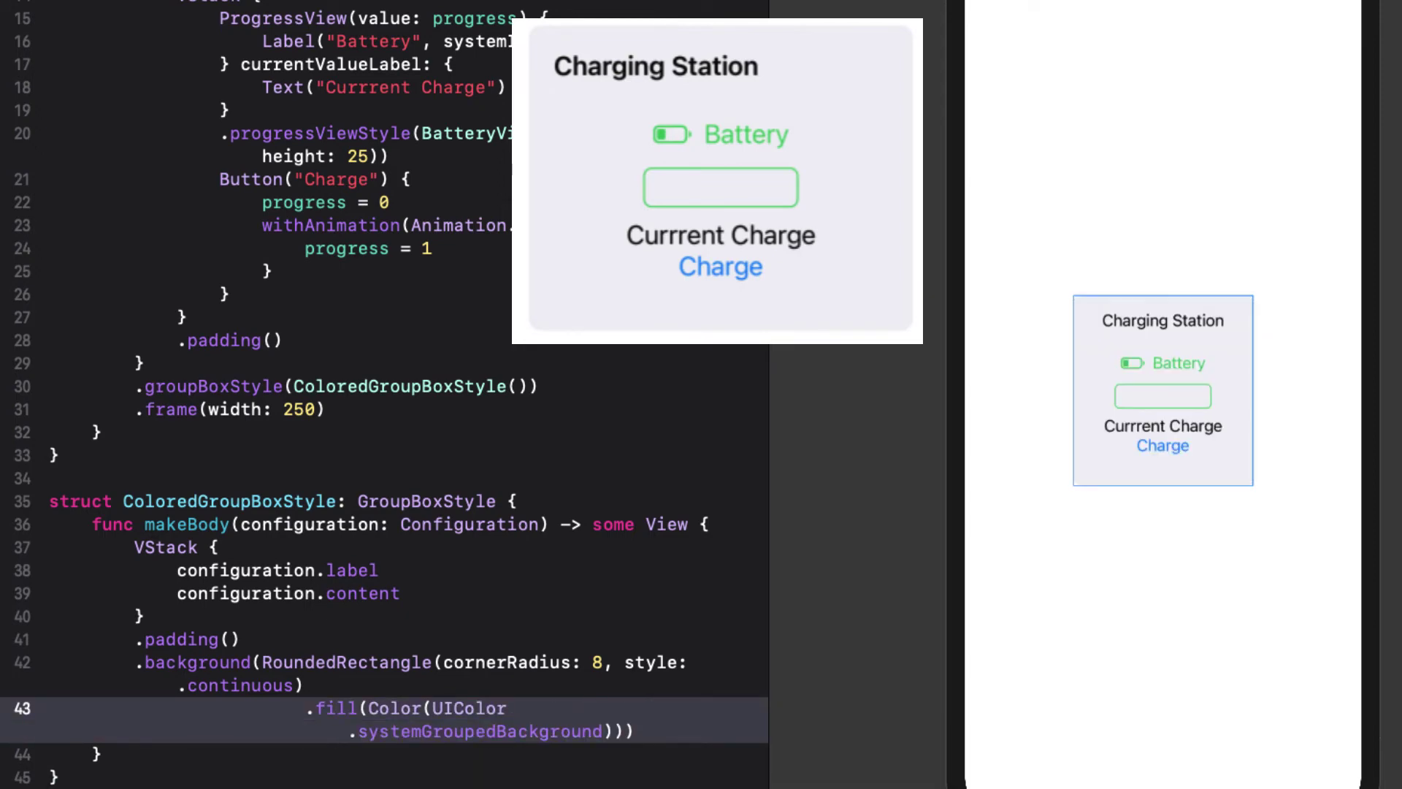
click(1021, 618)
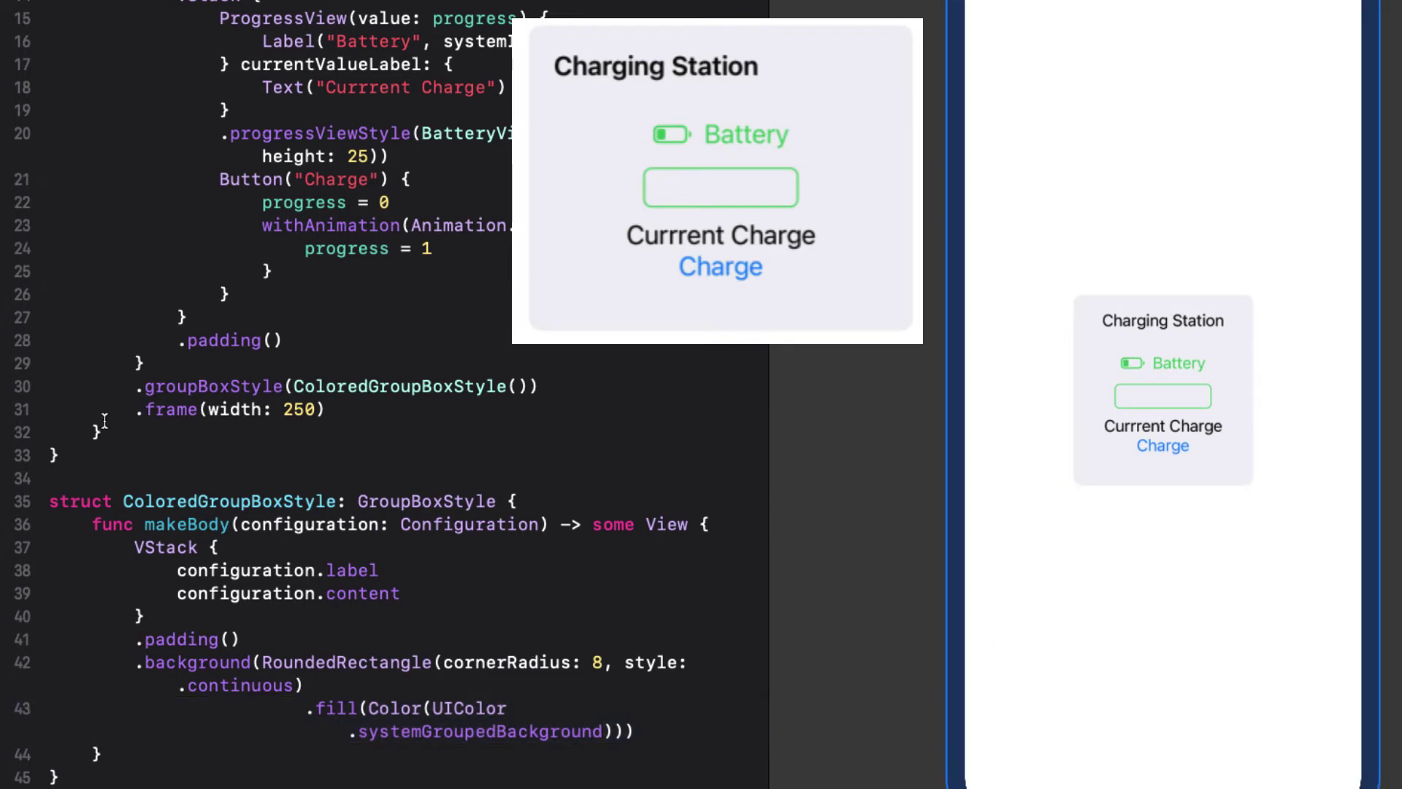
Move .frame(width: 250) from the GroupBox in ContentView into the style.
drag(133, 413, 324, 410)
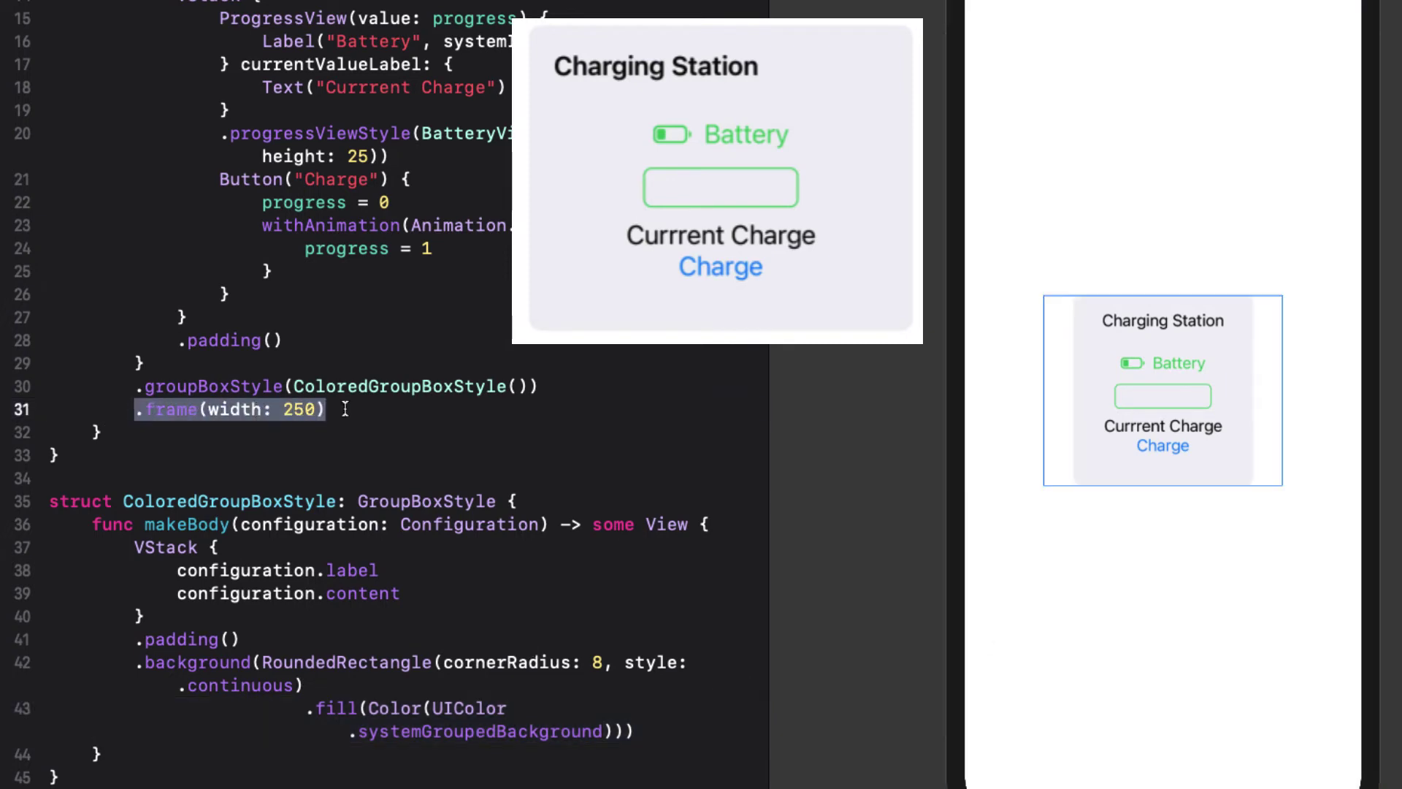
key(BackSpace)
key(BackSpace)
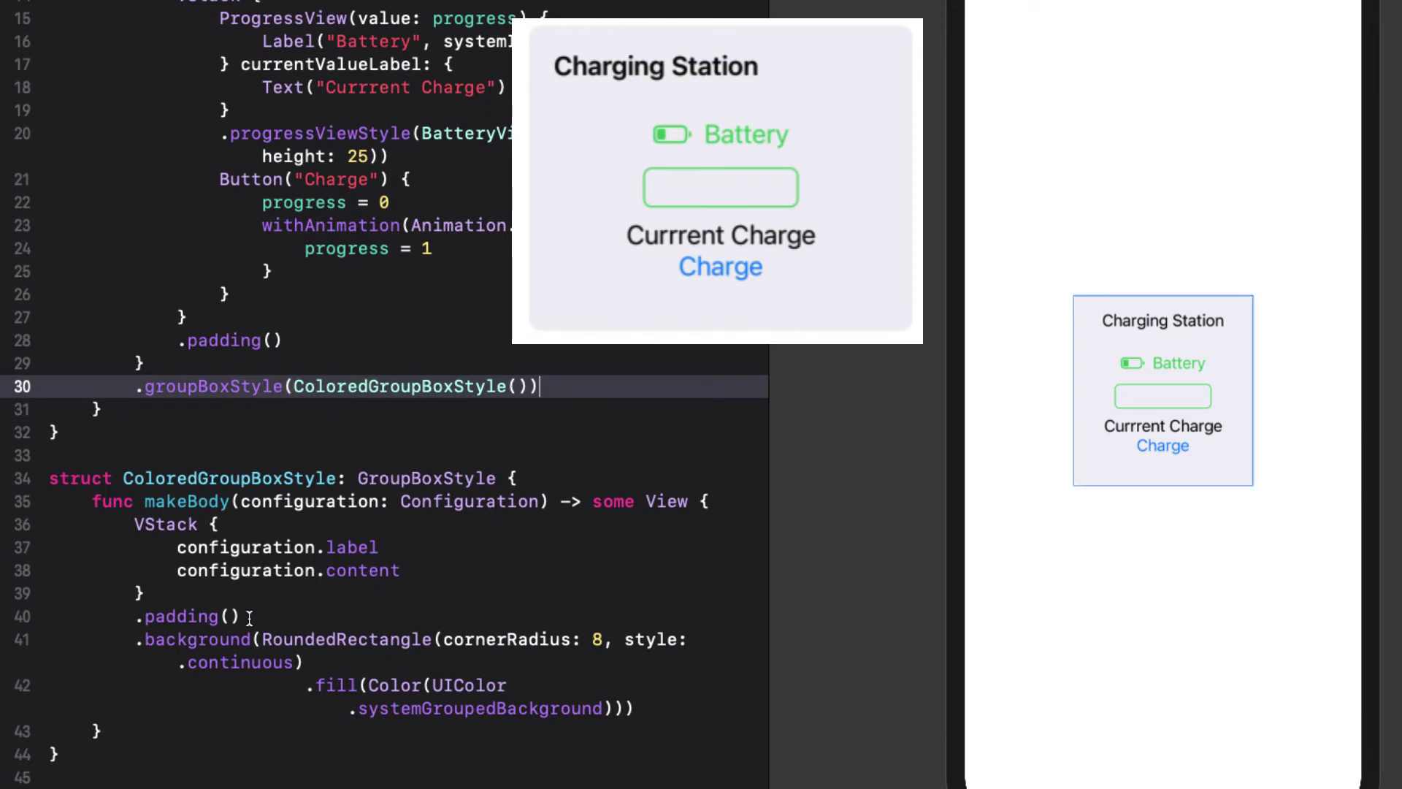
click(249, 593)
key(Return)
text(.frame(width: 250))
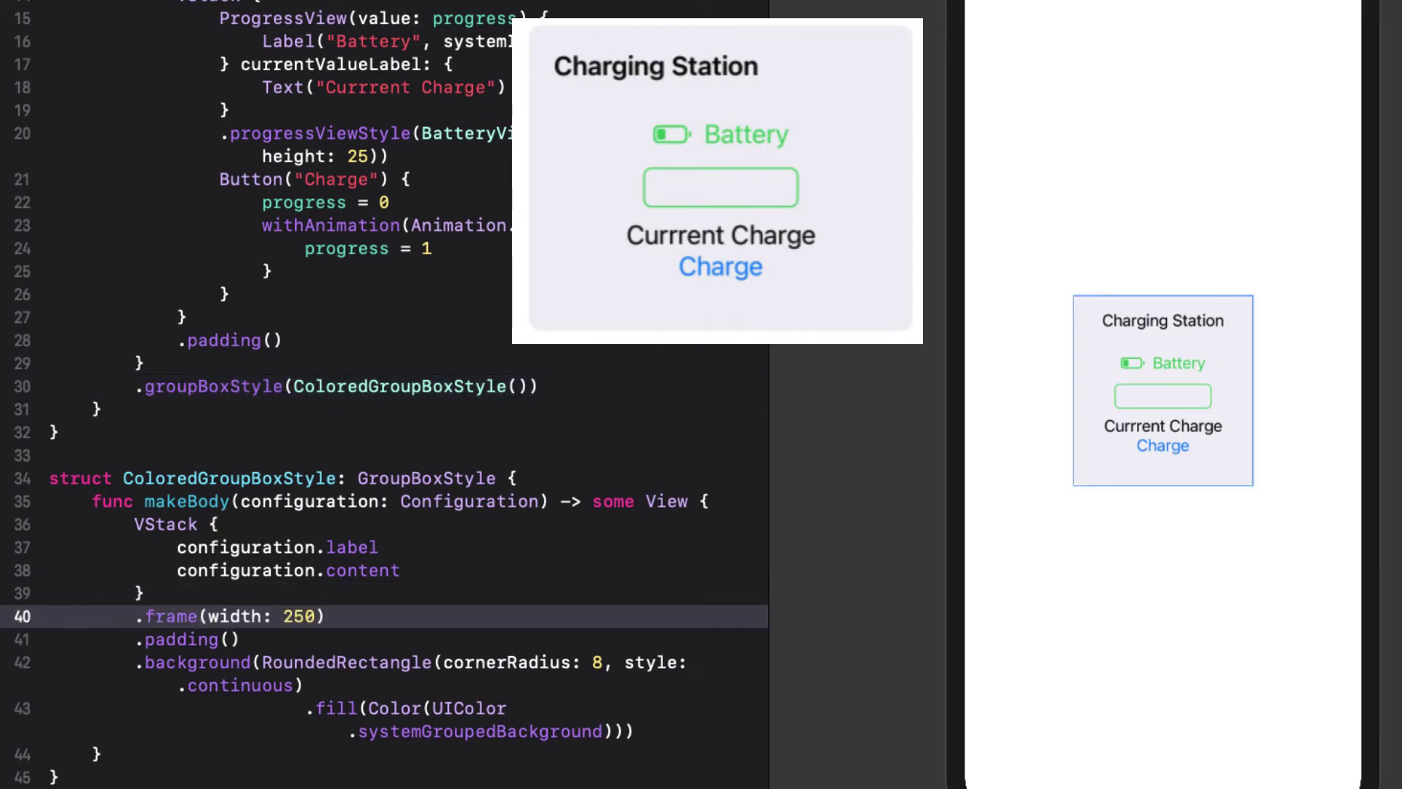
click(1176, 662)
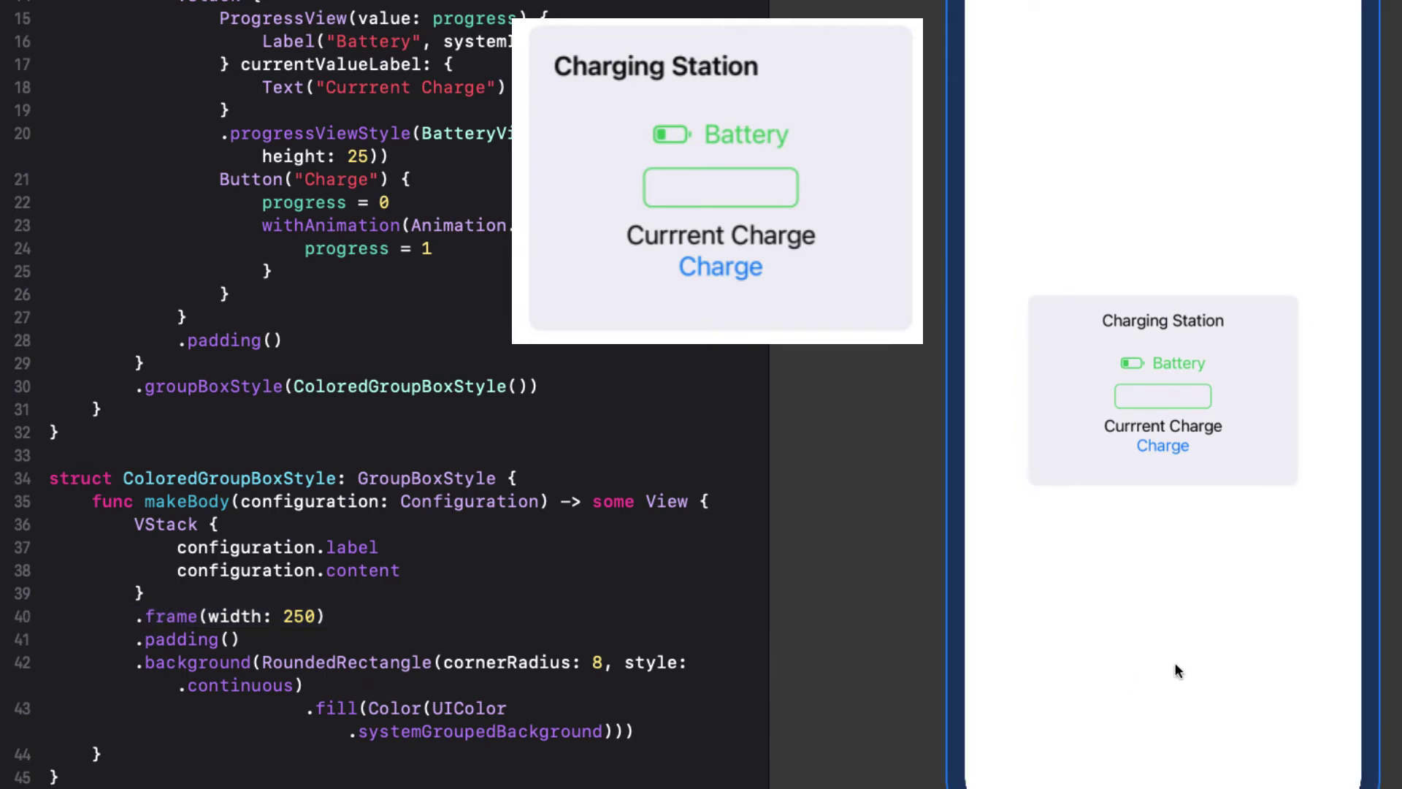
Wrap configuration.label in an HStack with a trailing Spacer so the title sits left-aligned.
click(238, 526)
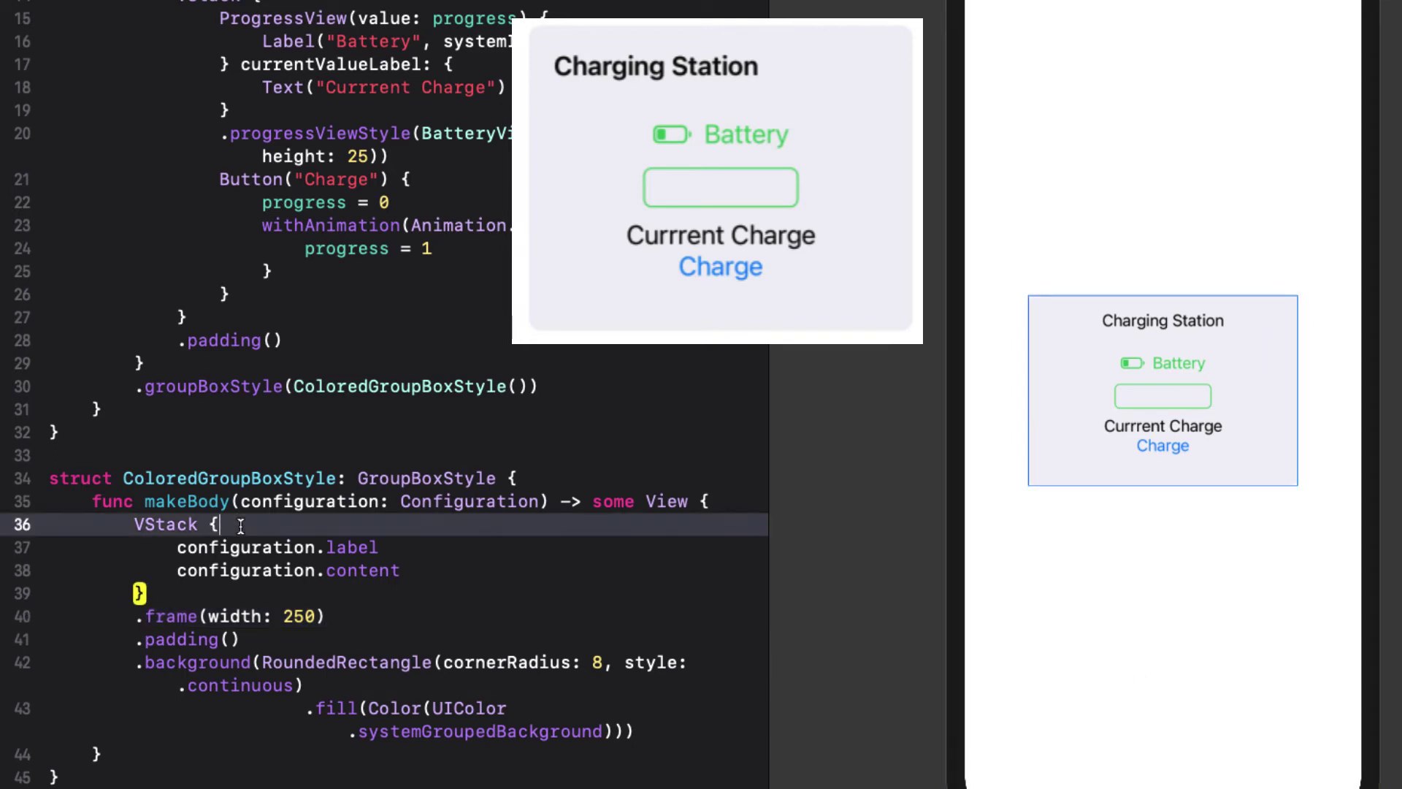
key(Return)
text(HS)
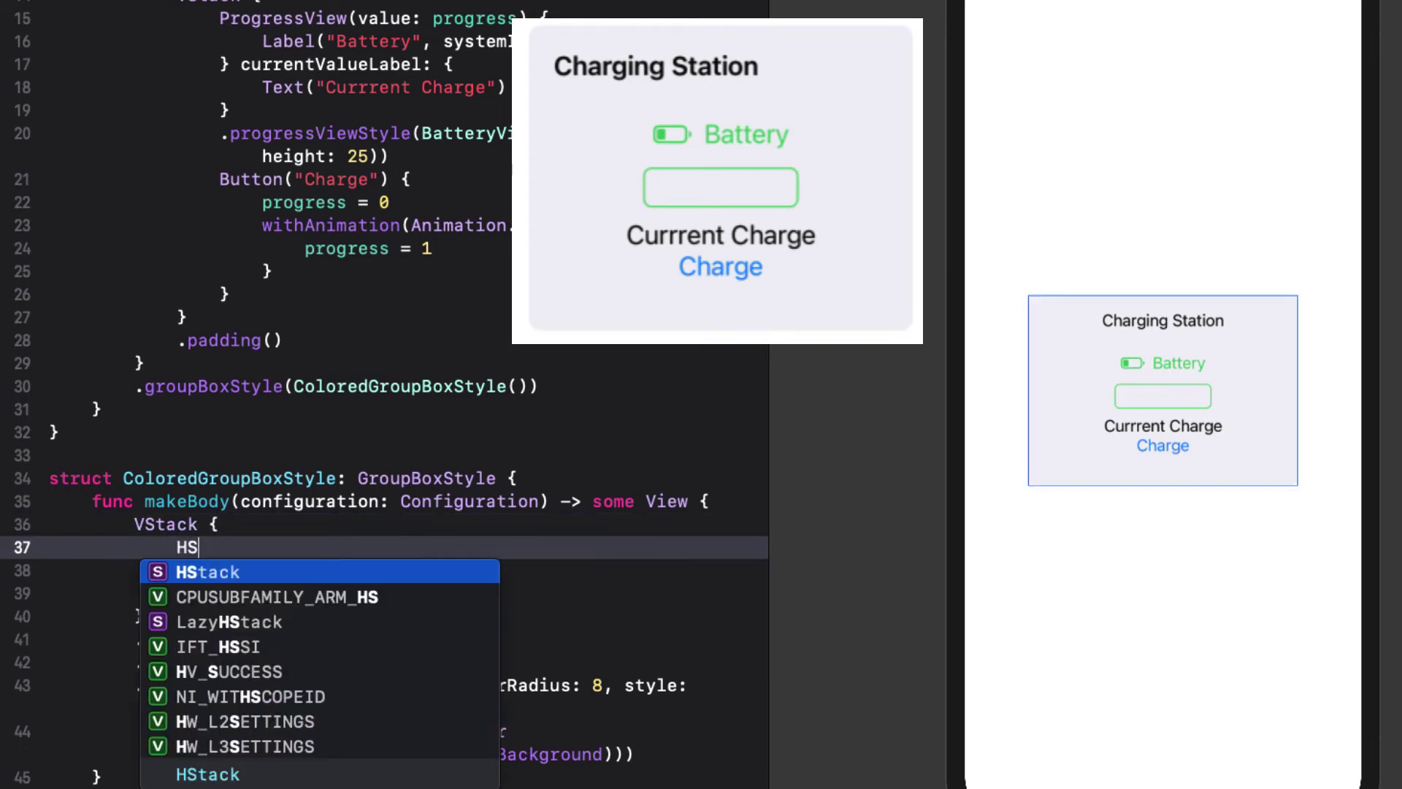
text(tack {)
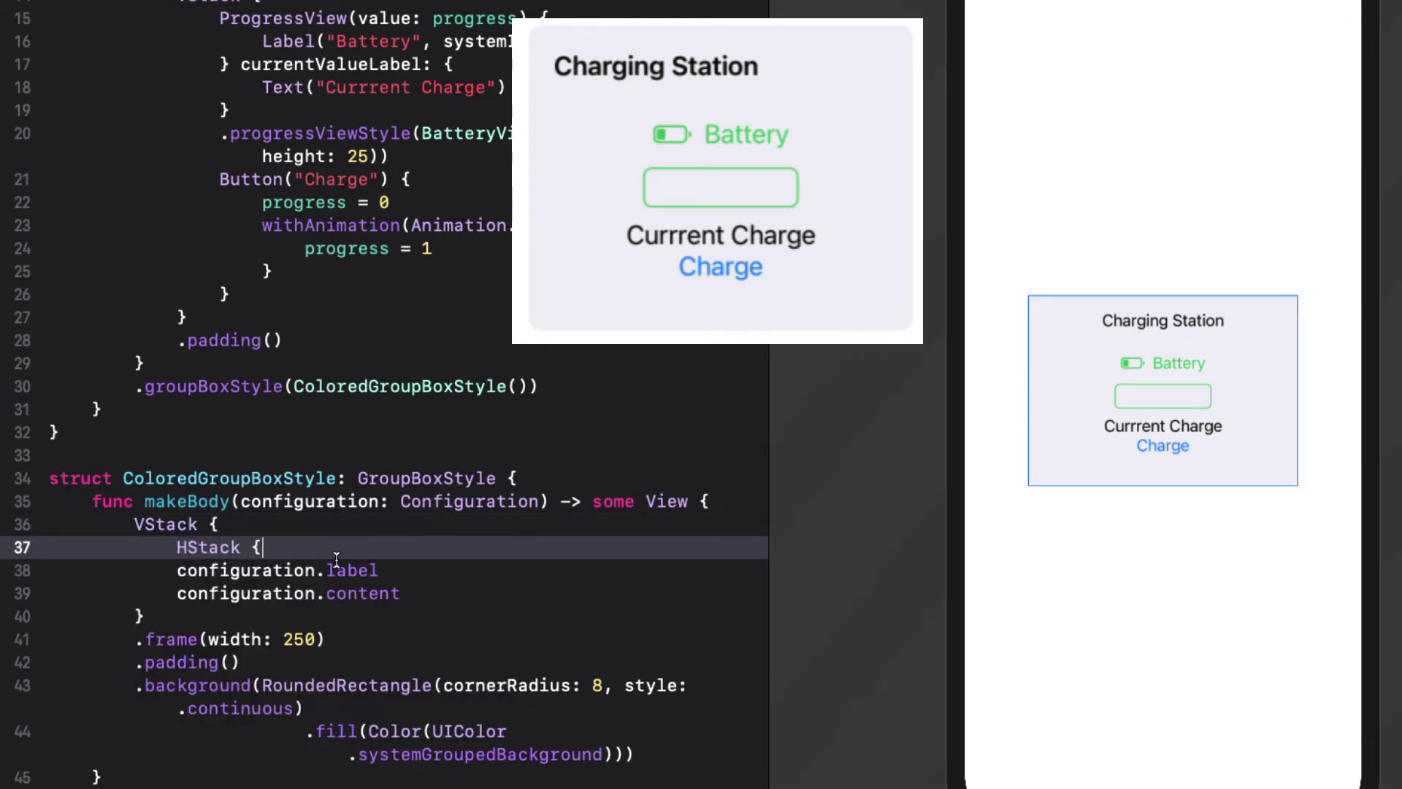
click(383, 570)
key(Return)
text(})
key(Up)
key(Tab)
click(423, 571)
key(Return)
text(Spacer)
key(Return)
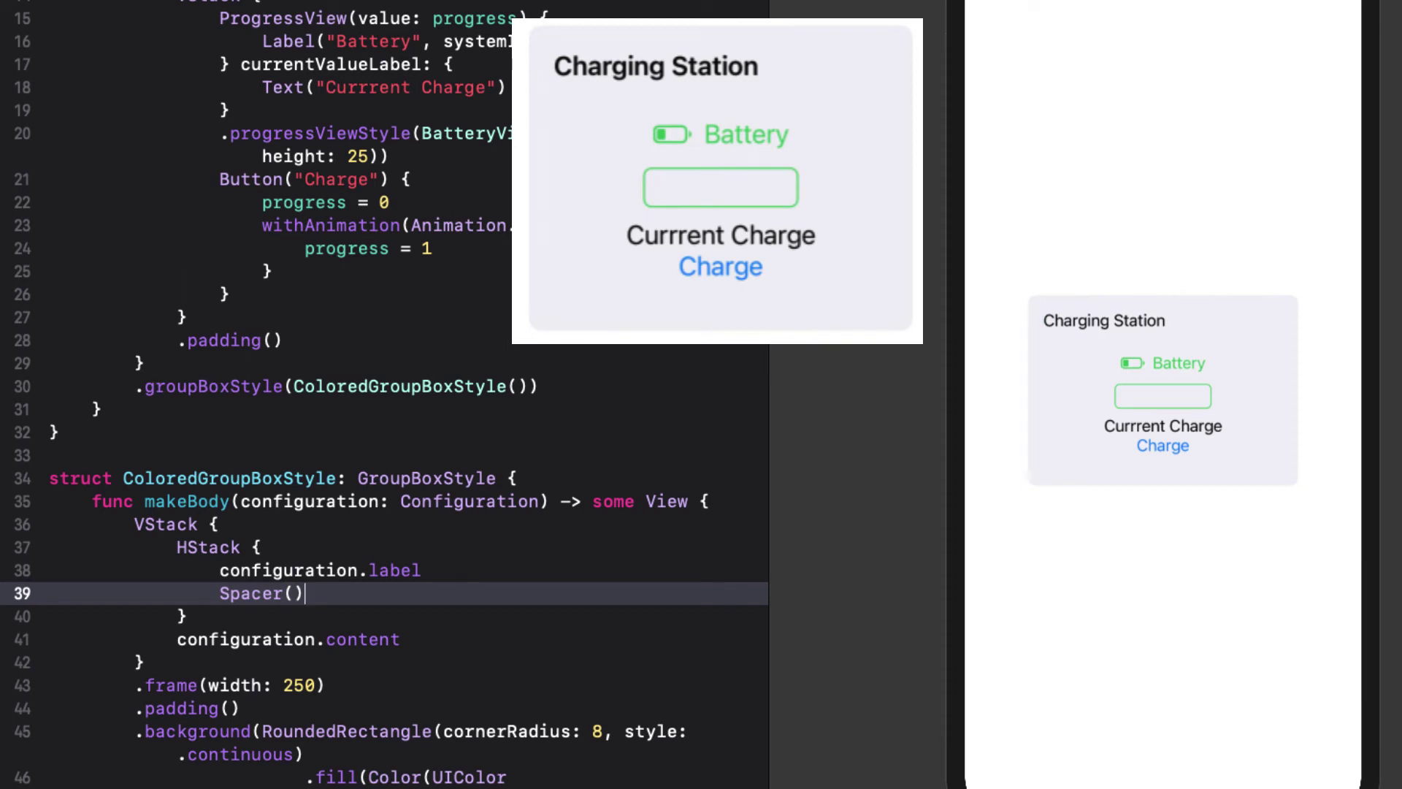
Give the label a bold body font so the Charging Station title appears bold.
click(423, 571)
key(Return)
text(.)
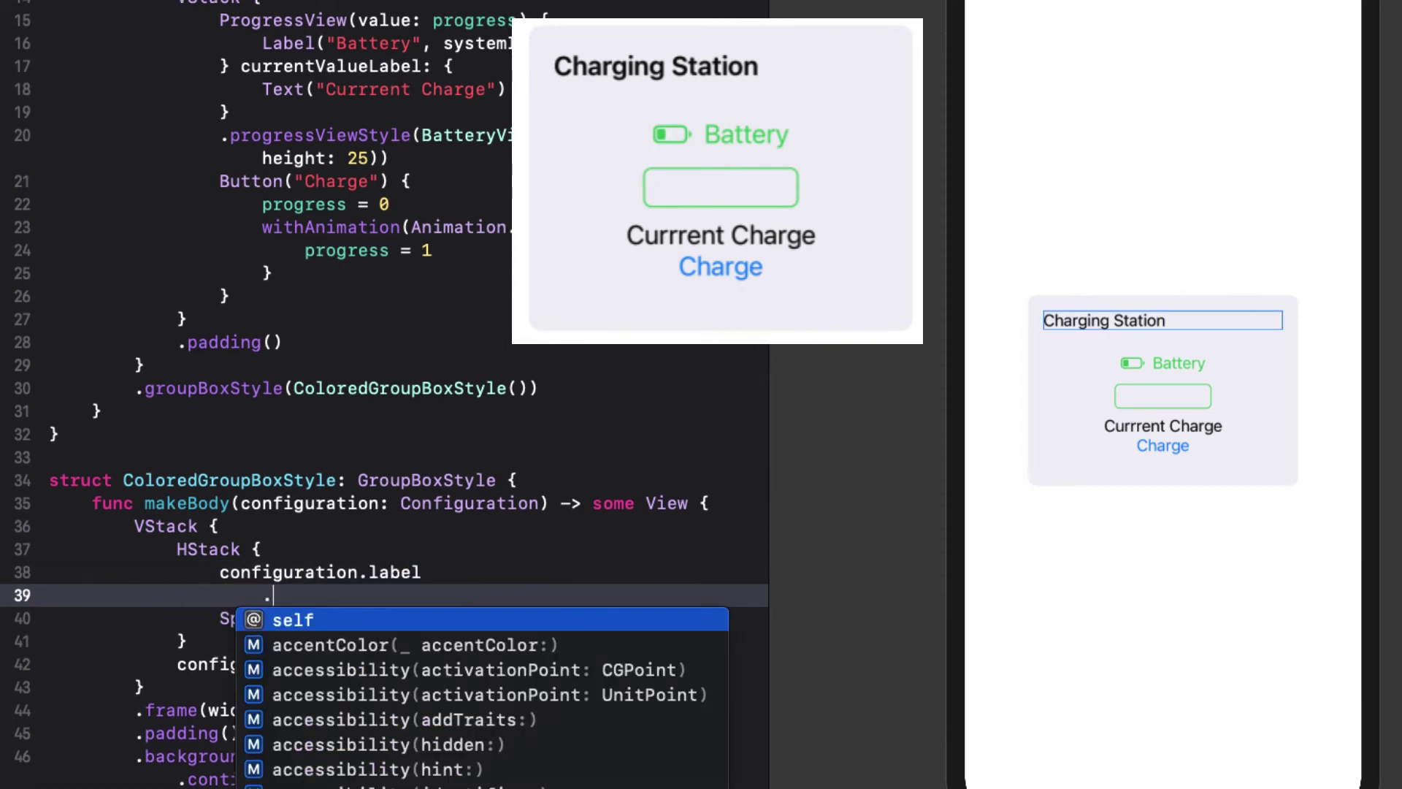
text(font(Font.bo)
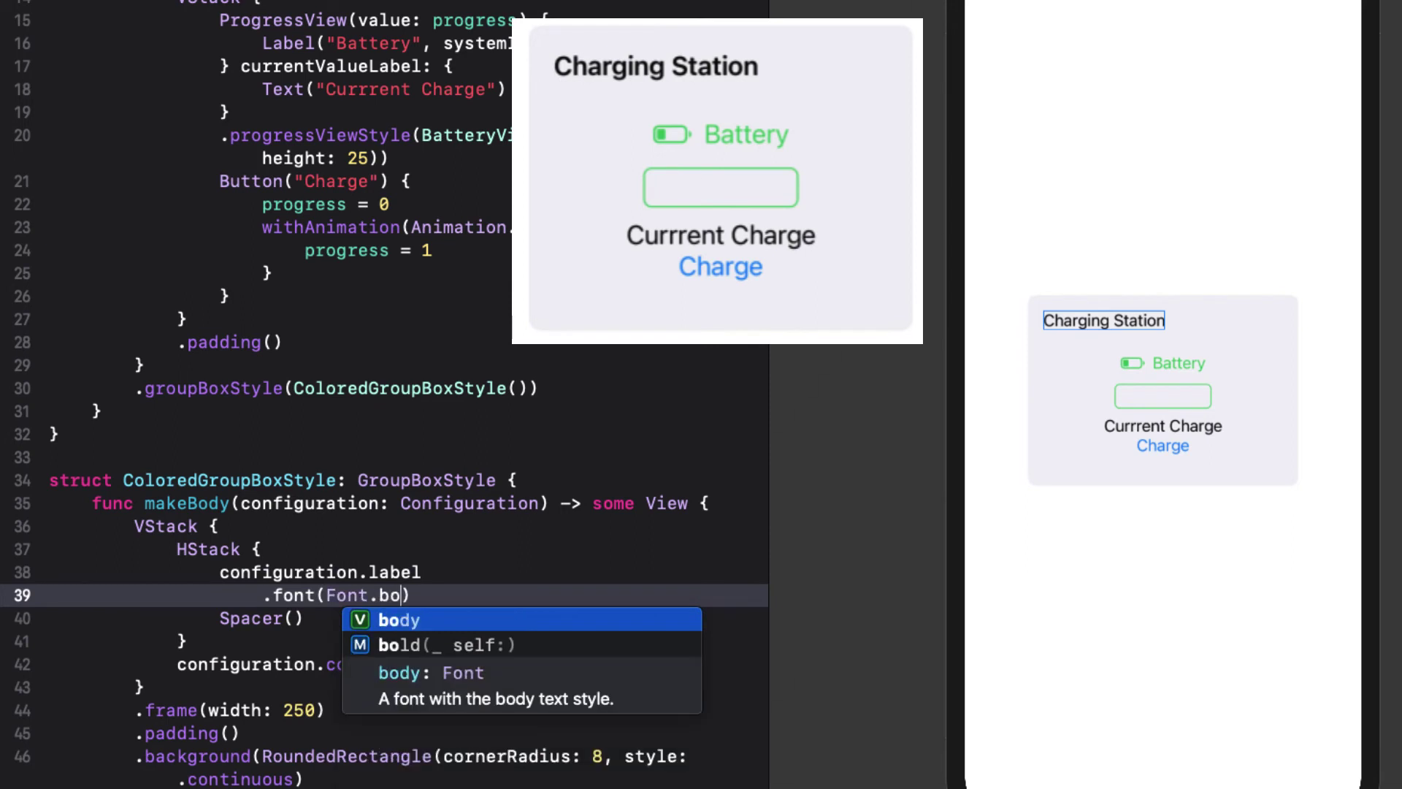
text(ld()
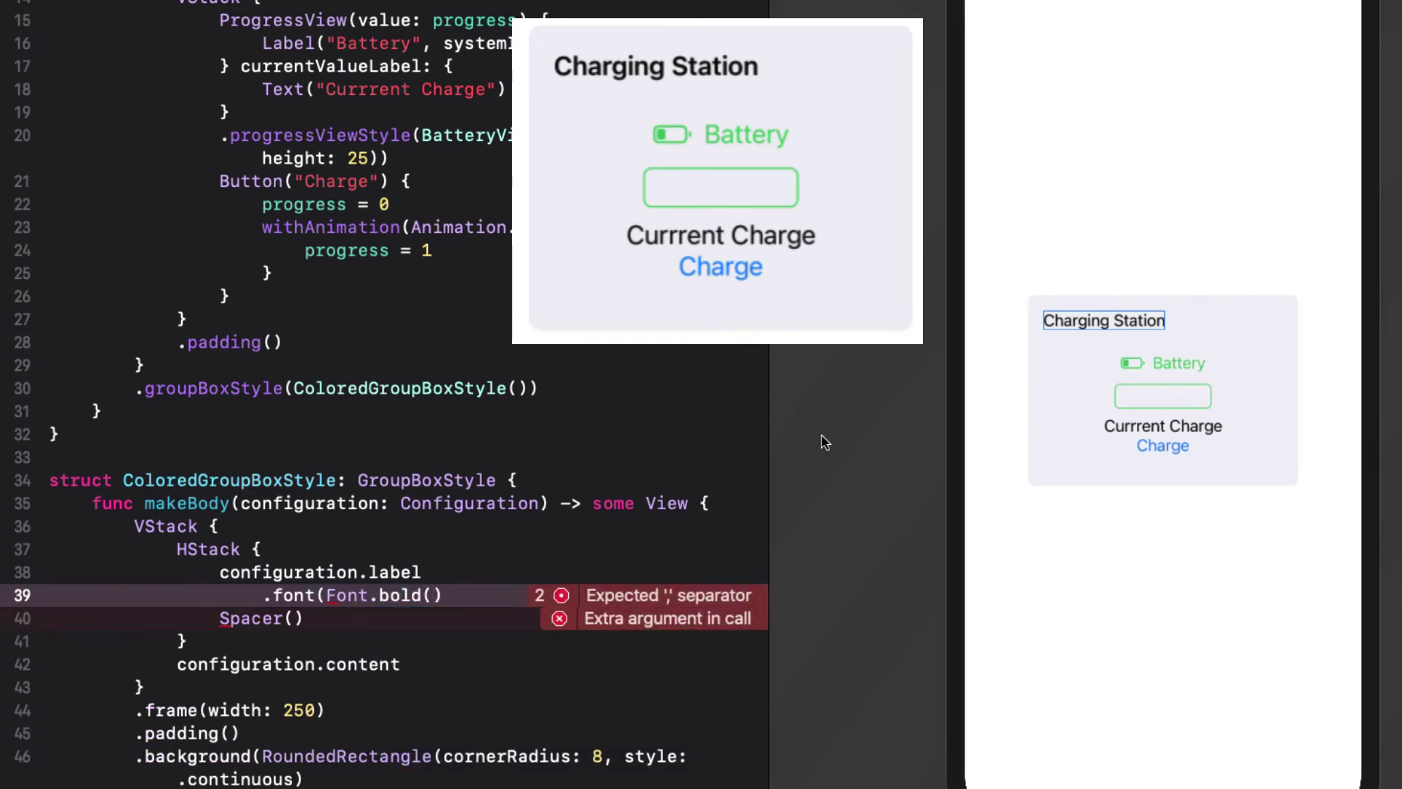
text(.bod)
key(Return)
text(()))
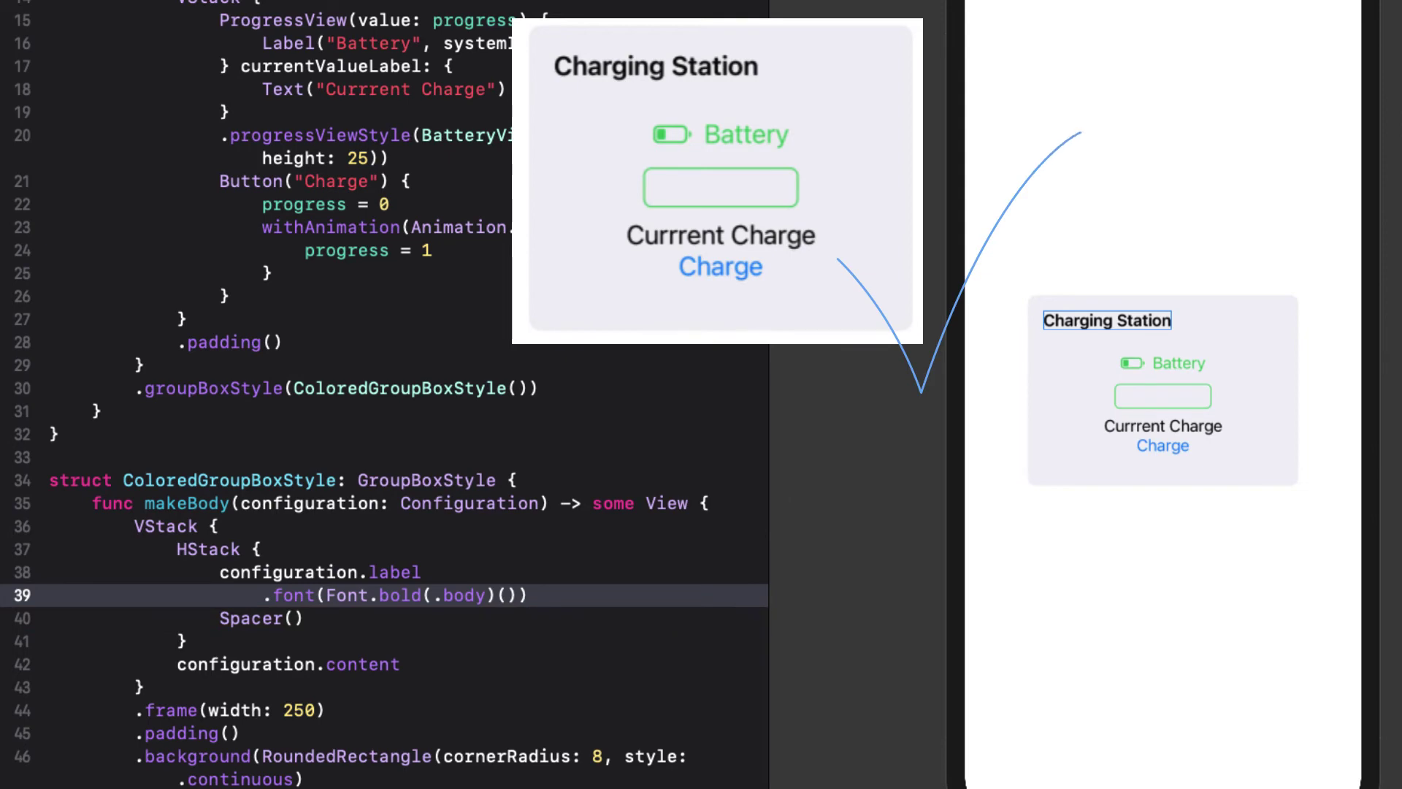
key(Down)
scroll(384, 439, down, 5)
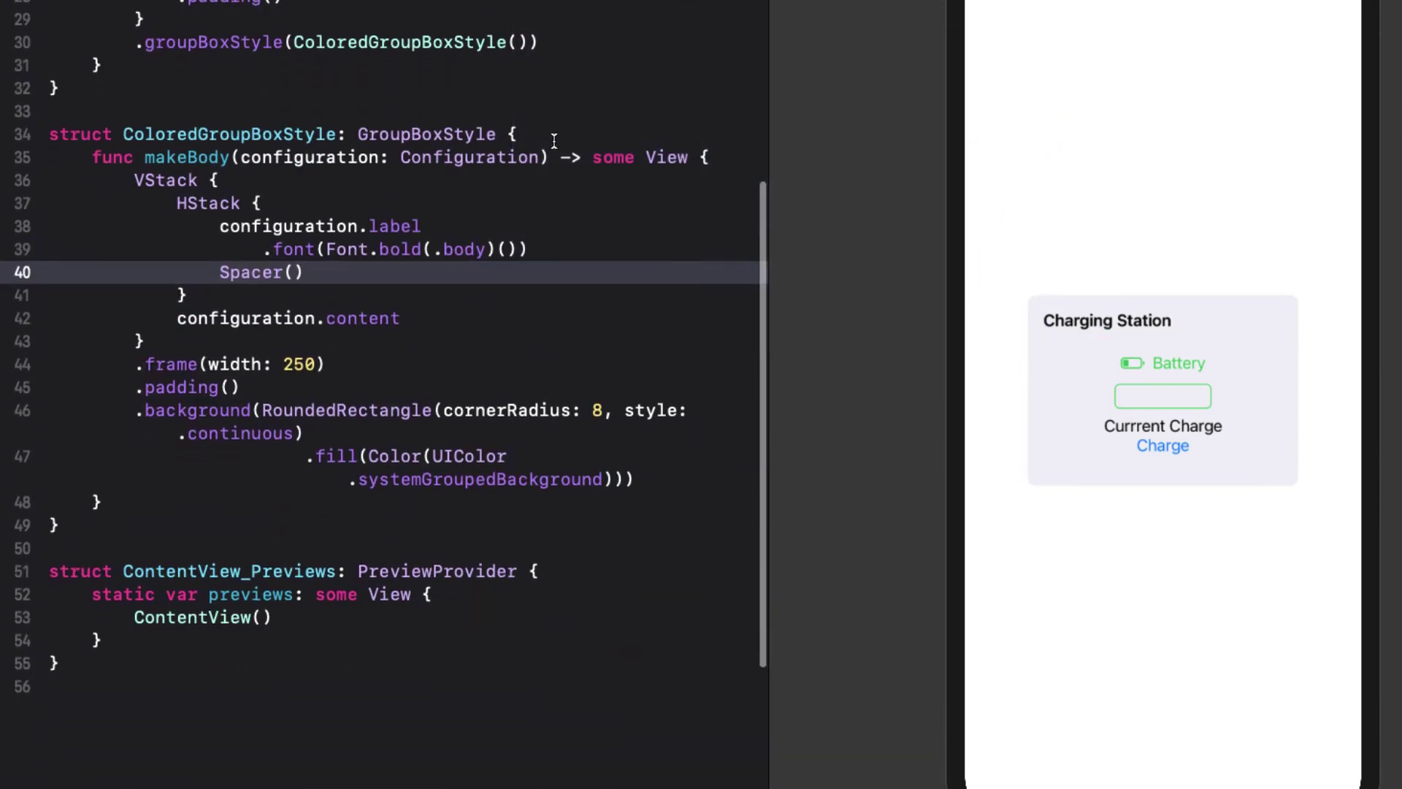
Add backgroundColor (default systemGroupedBackground) and width properties, replacing the fixed 250 frame and fill colour.
click(527, 134)
key(Return)
text(var backgroundColor: UIColor = UIC)
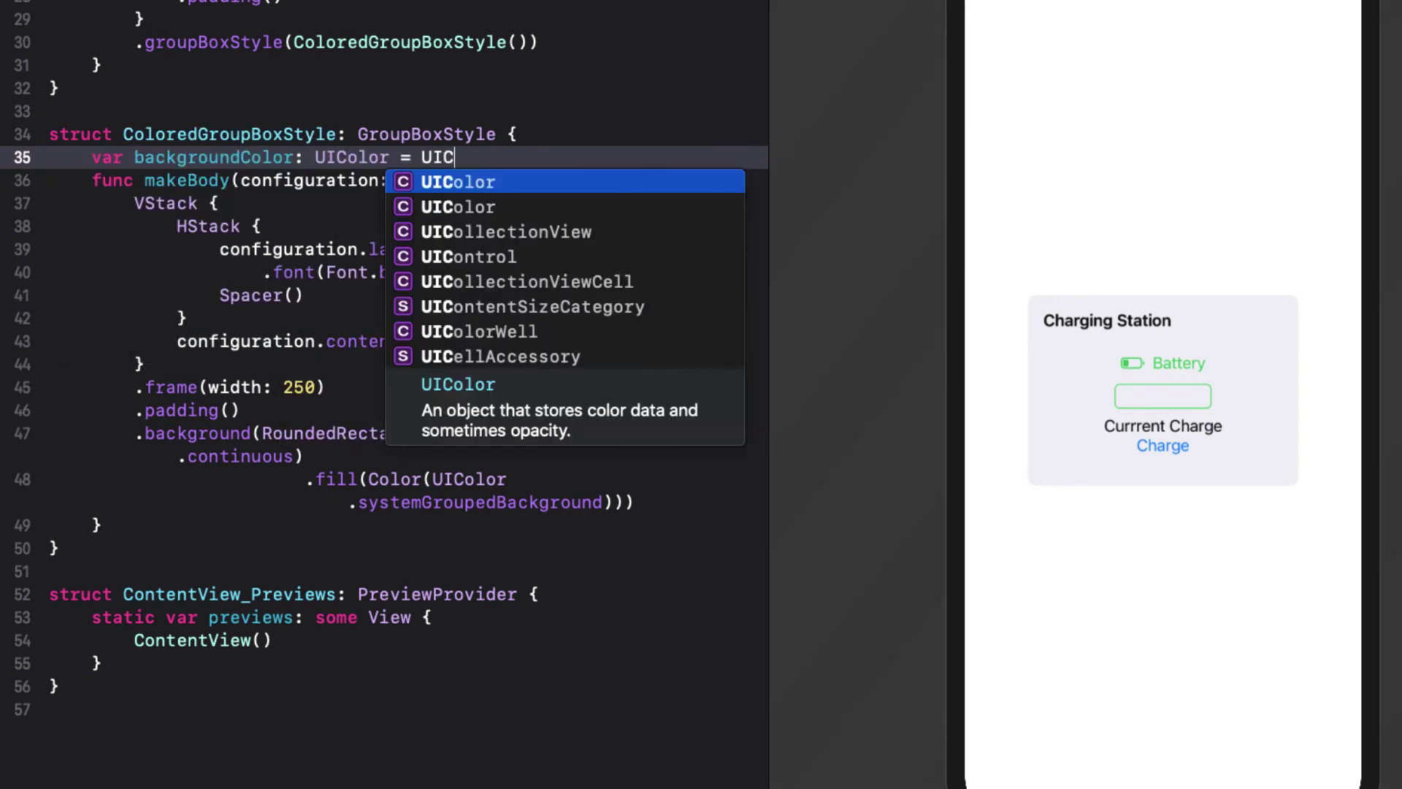
text(olor.systemG)
key(Return)
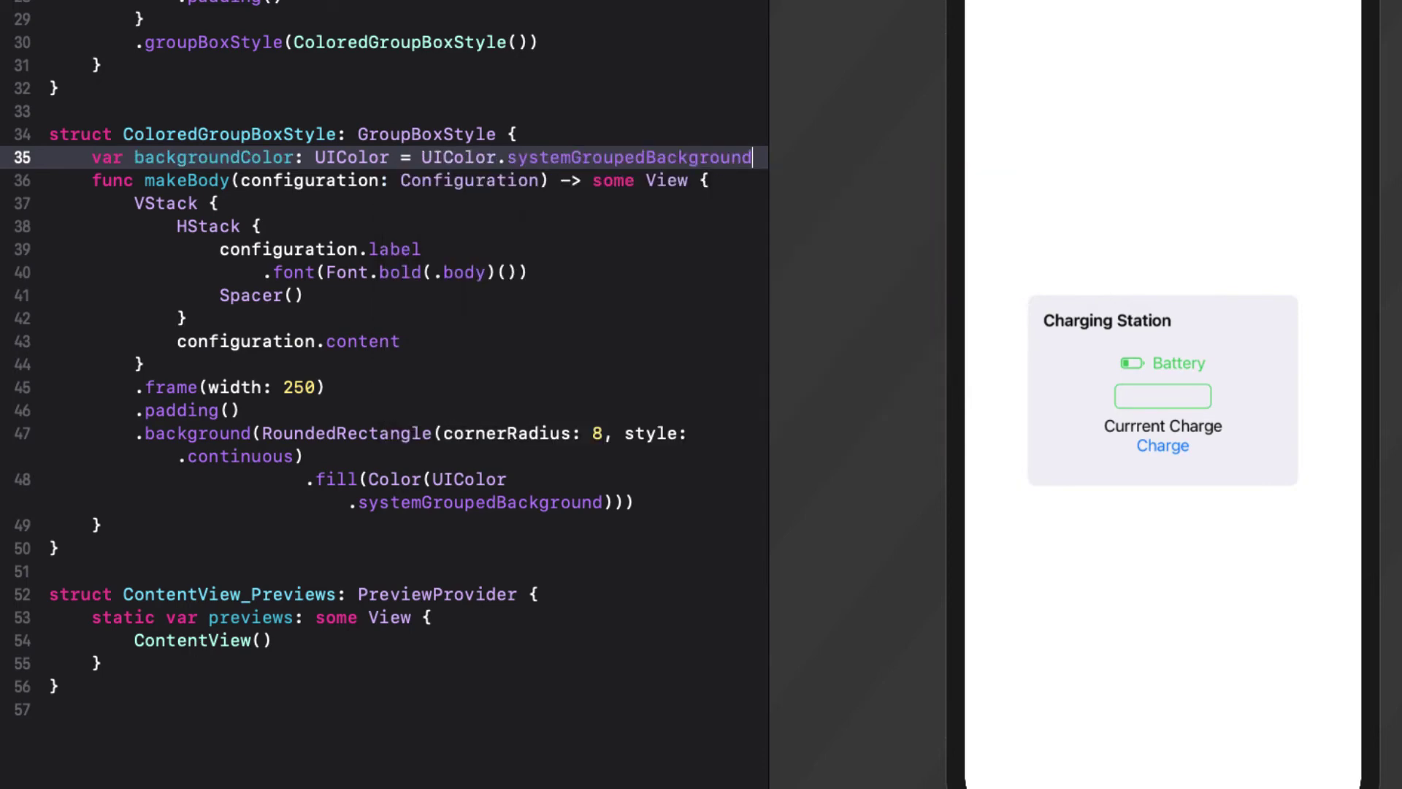
key(Return)
text(var width: CGFloat = 250)
double_click(302, 410)
text(width)
click(418, 364)
drag(433, 502, 629, 525)
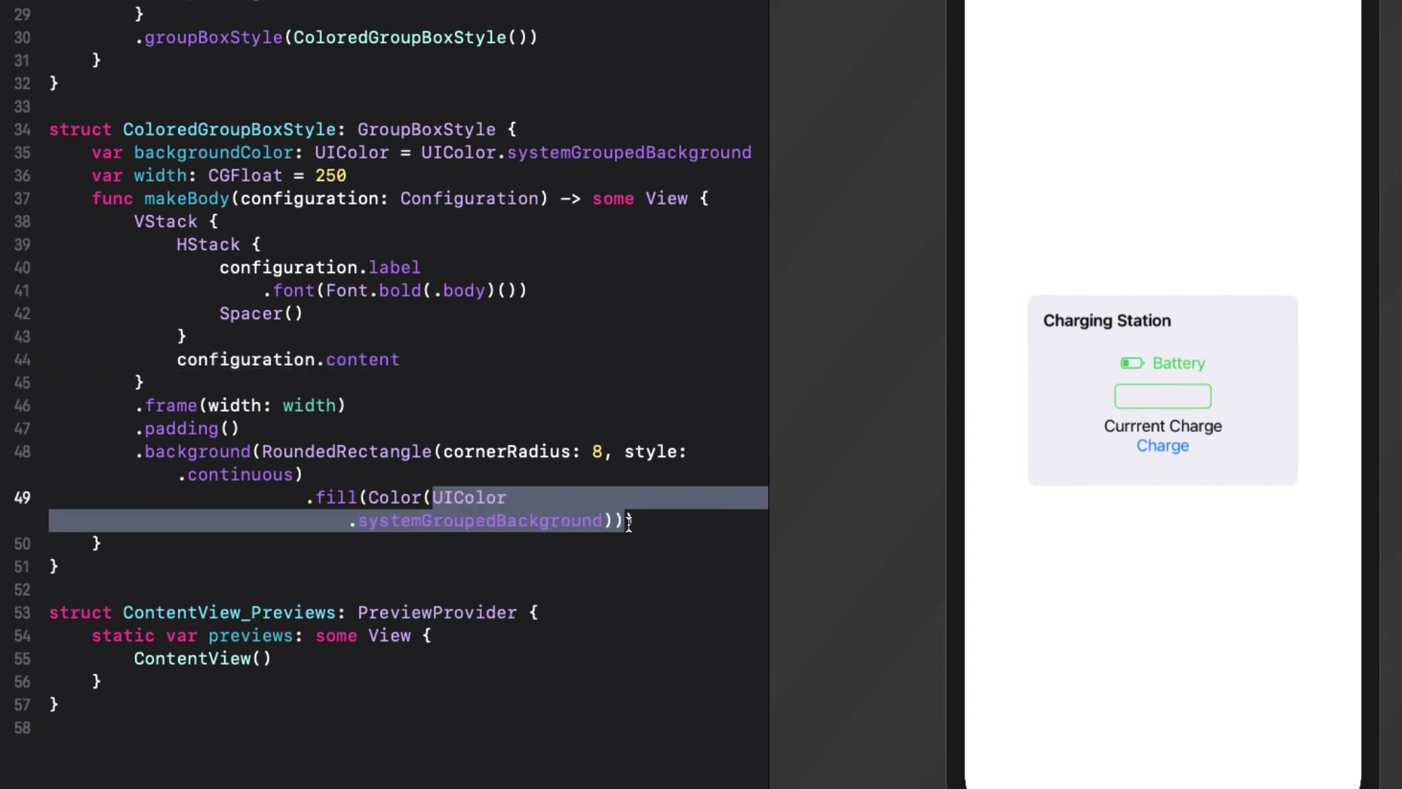
key(BackSpace)
text(background)
key(Return)
text())
Add labelColor and opacity properties and apply .opacity(opacity) to the background fill.
click(356, 184)
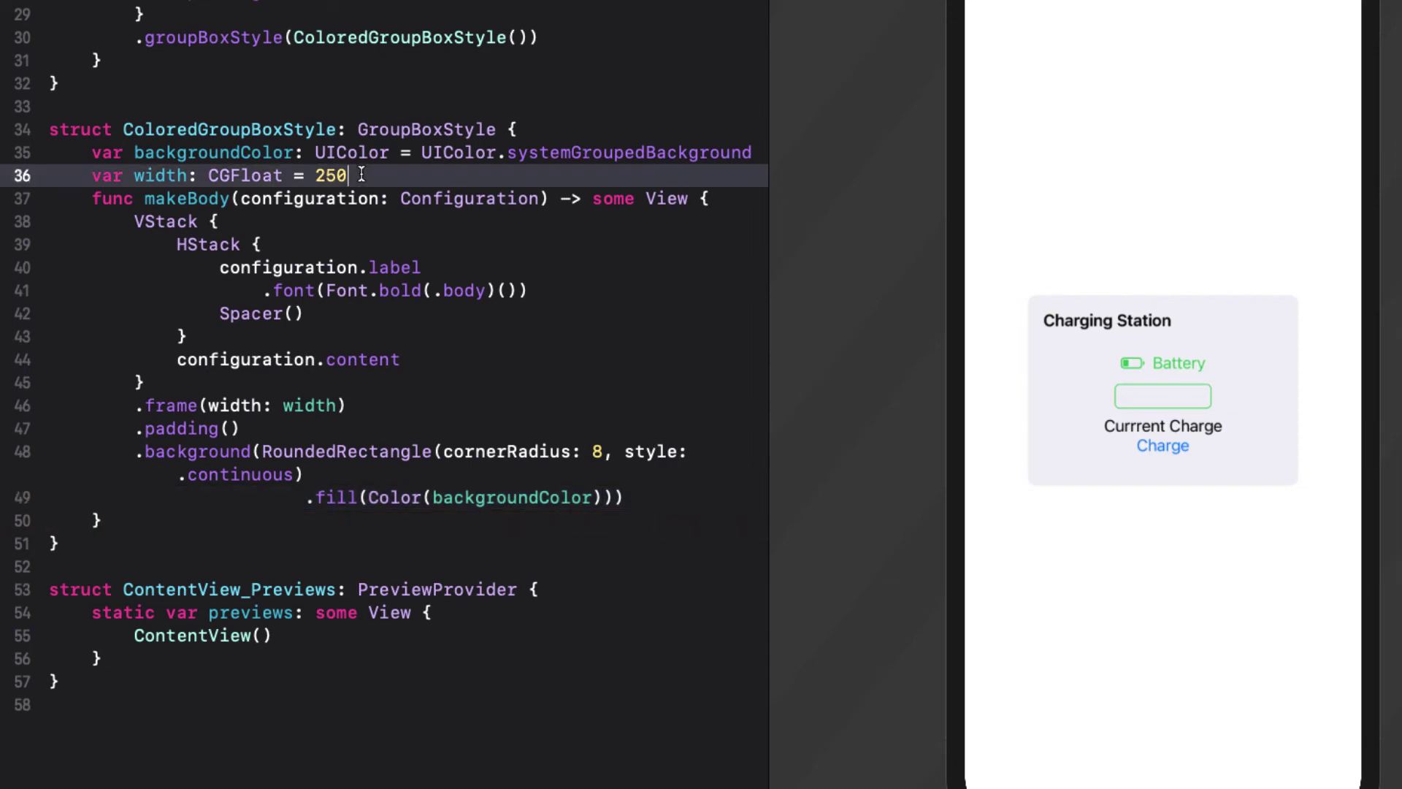
key(Return)
text(var )
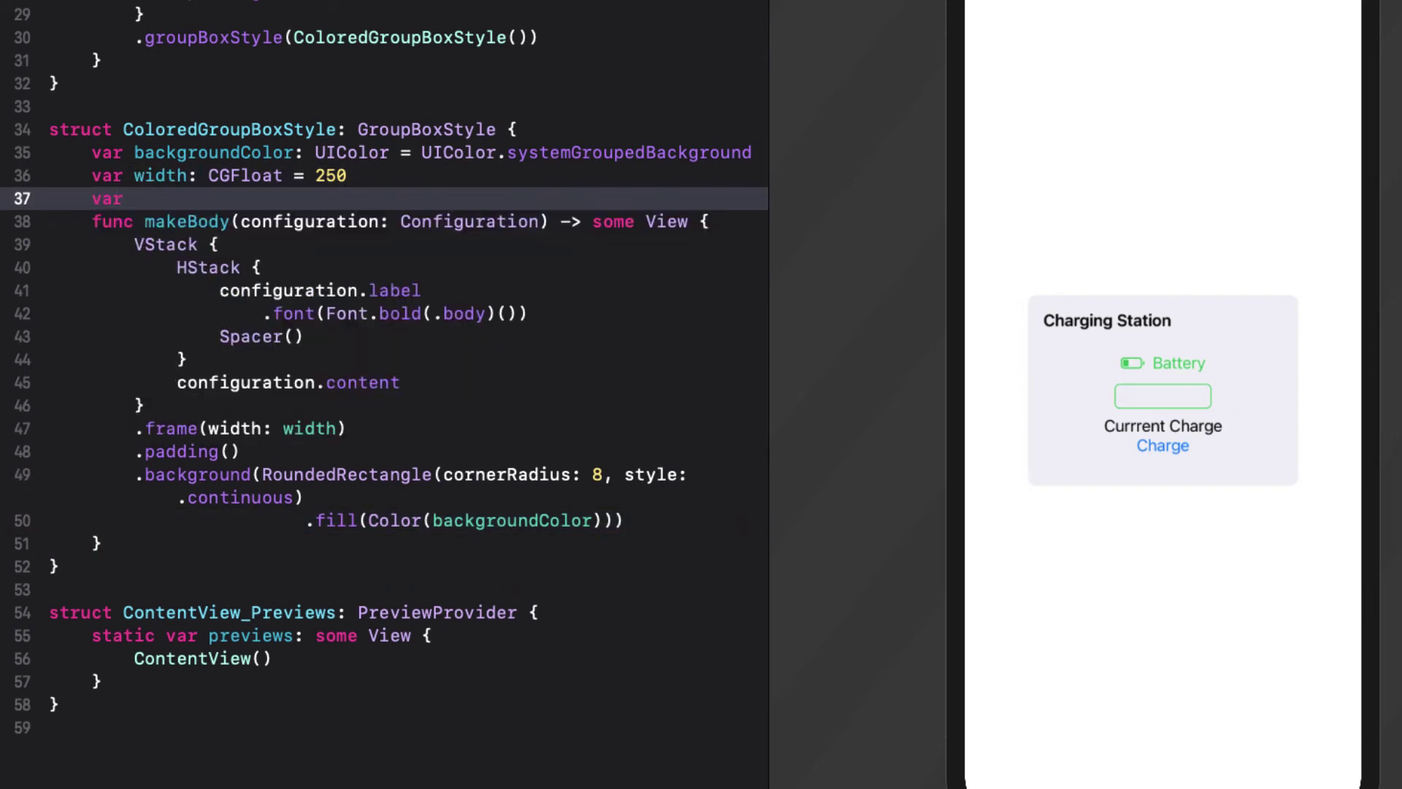
text(labelColor: UIColor)
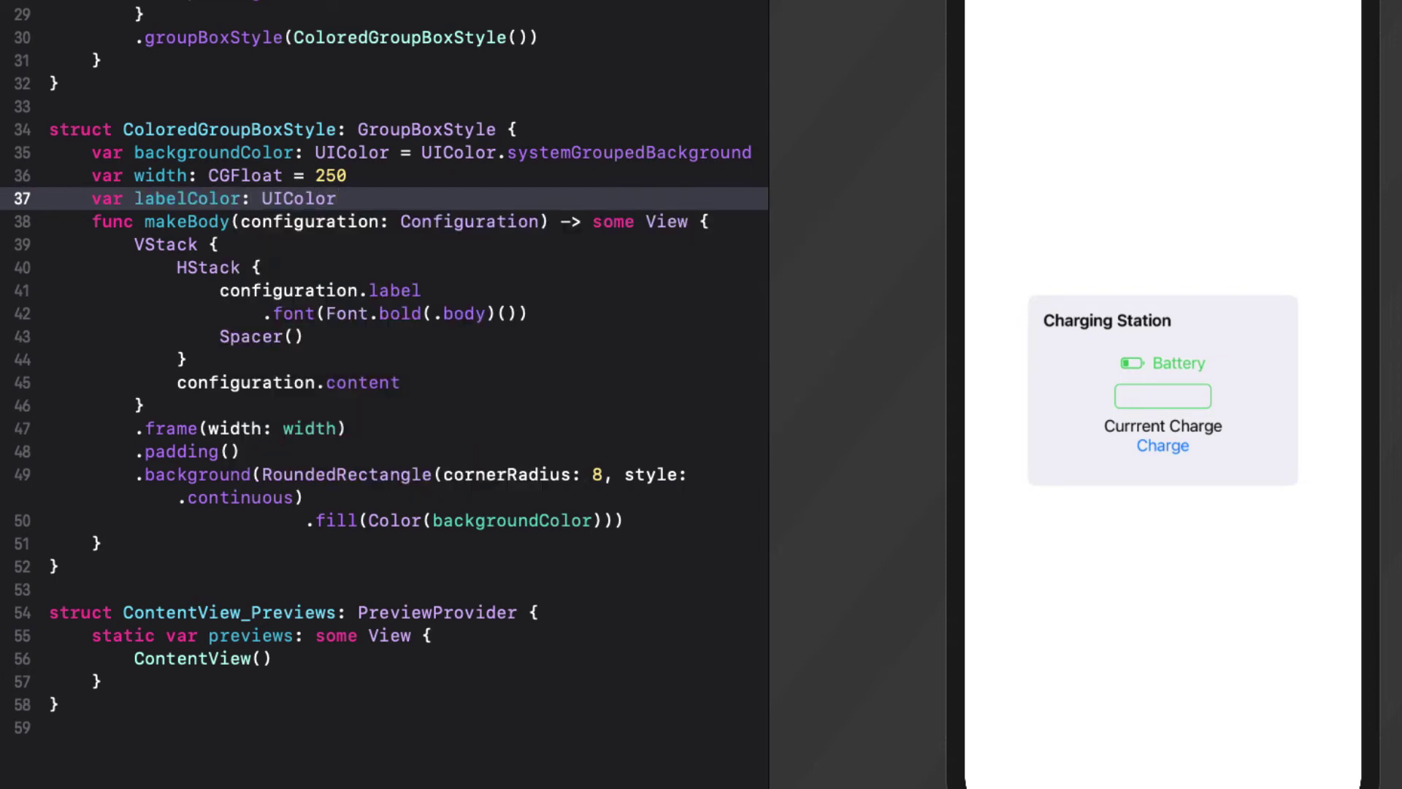
text( = UIColor.l)
key(Return)
key(Return)
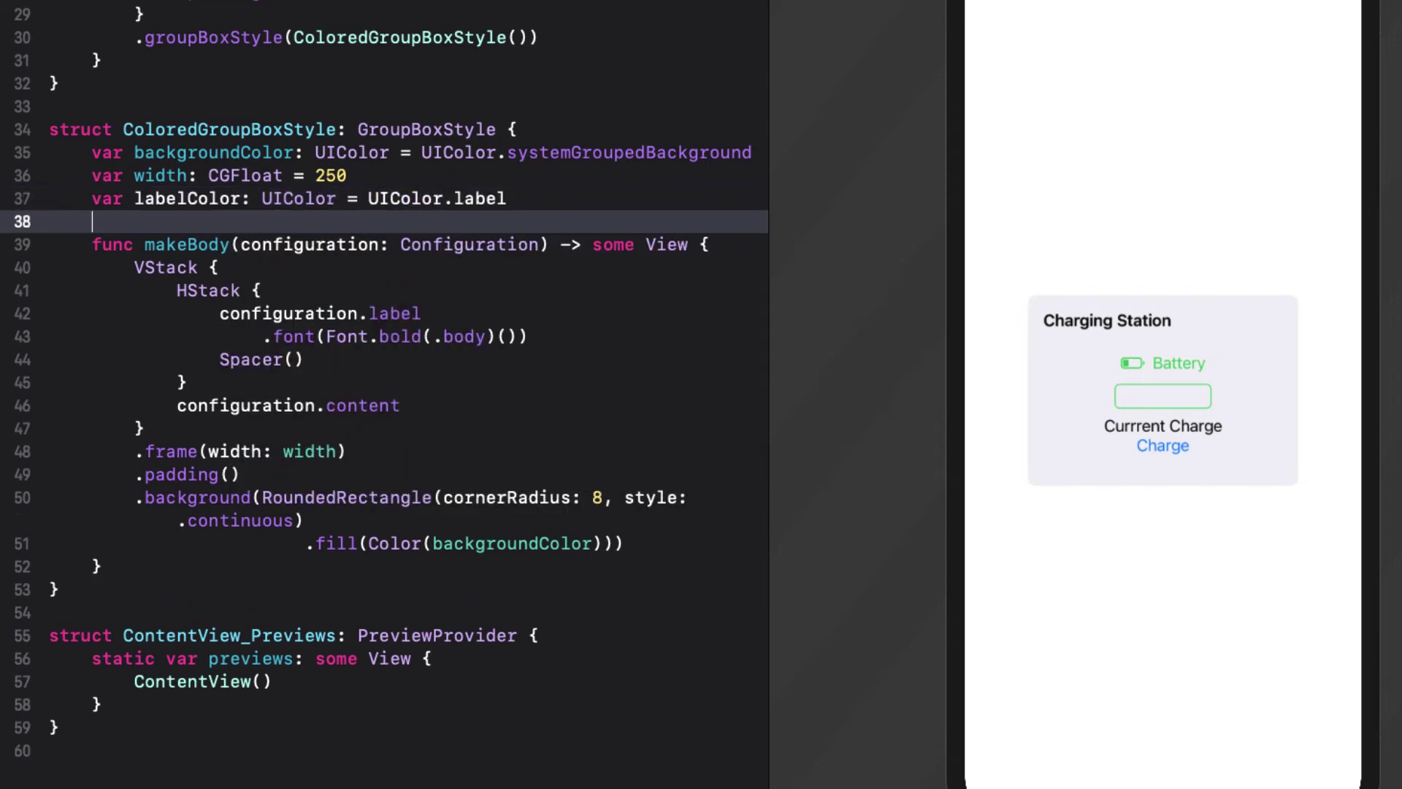
text(var )
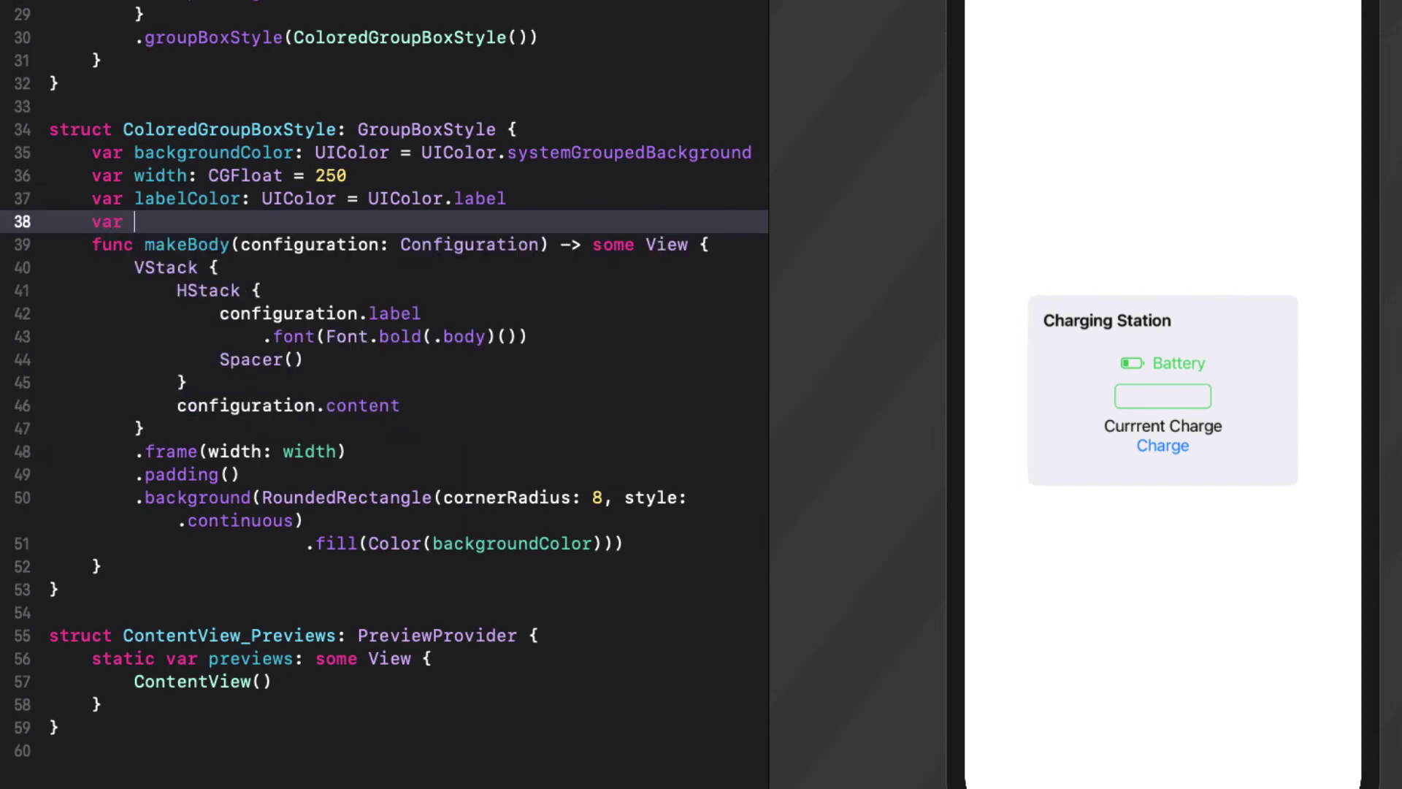
text(opacity: Double)
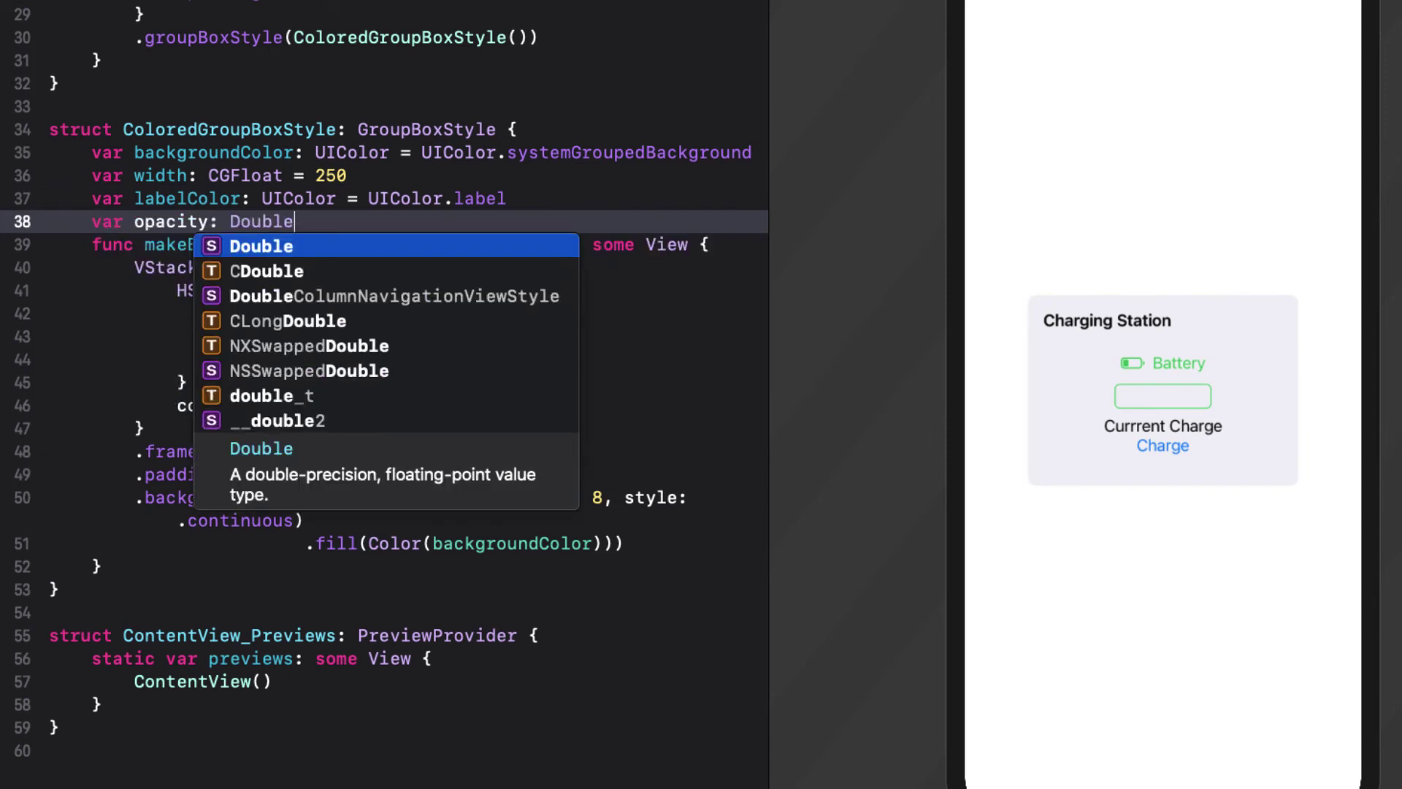
text( = 1)
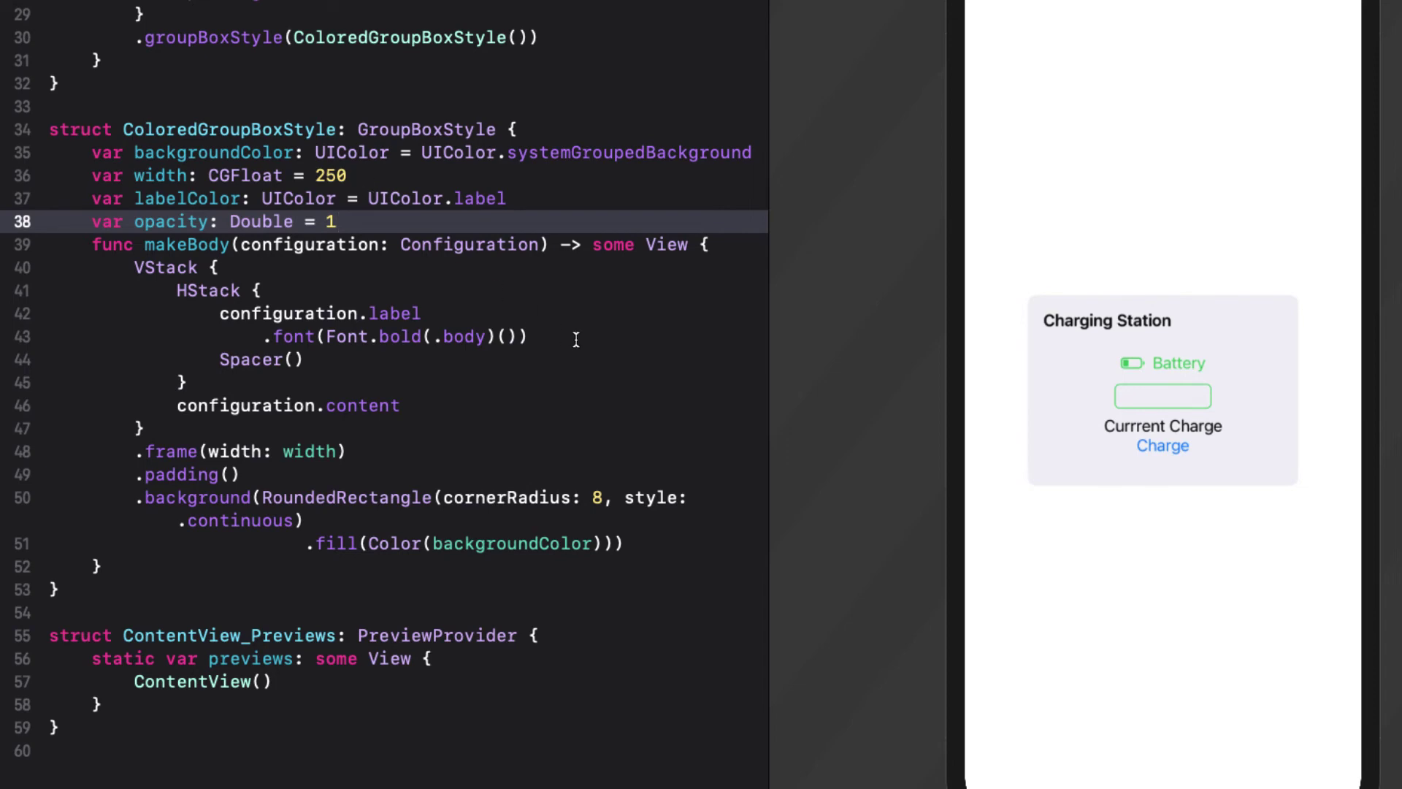
scroll(408, 480, down, 1)
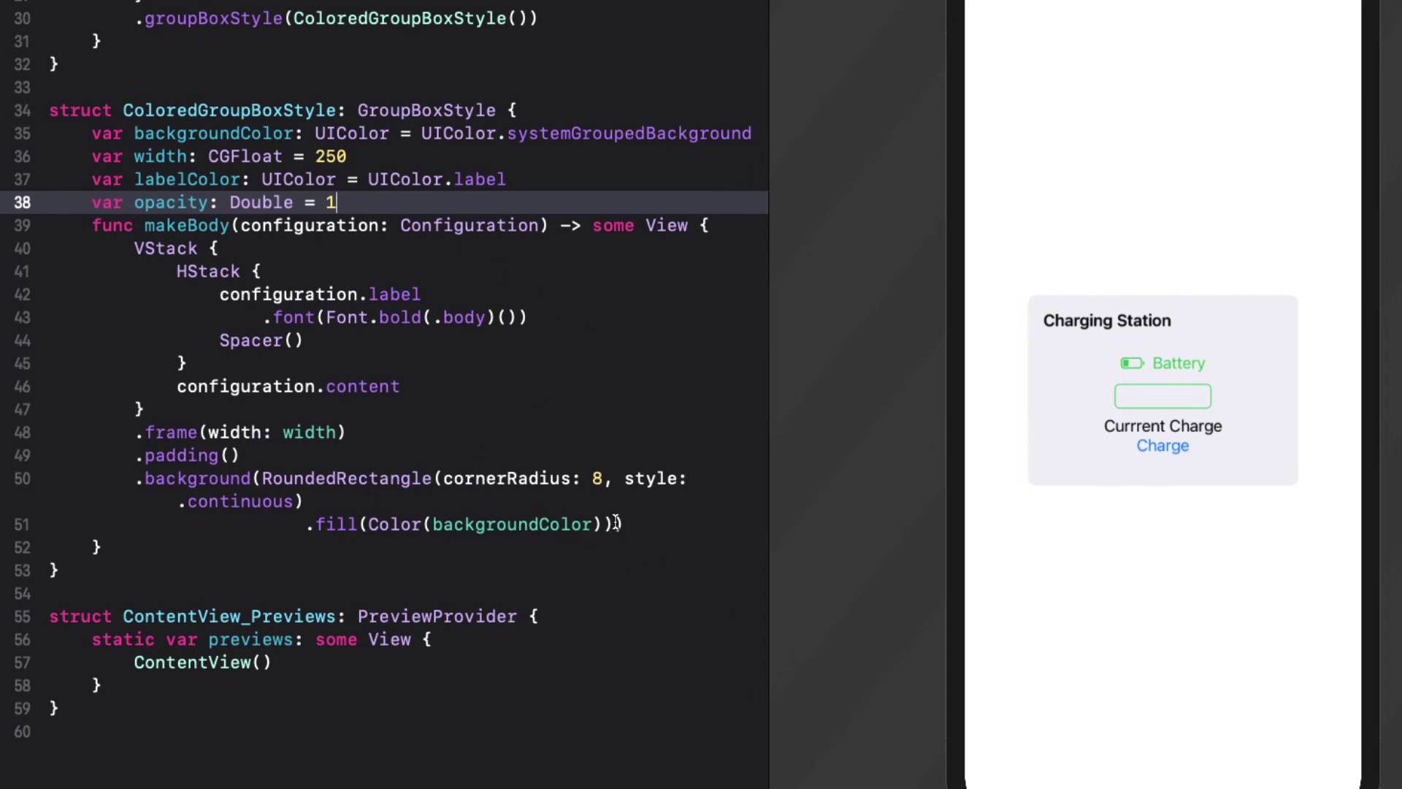
click(612, 525)
key(Return)
click(664, 526)
key(Return)
text(.op)
key(Return)
text(o)
key(BackSpace)
text(op)
key(Return)
Give the label a .foregroundColor(labelColor) modifier after its bold font.
click(428, 366)
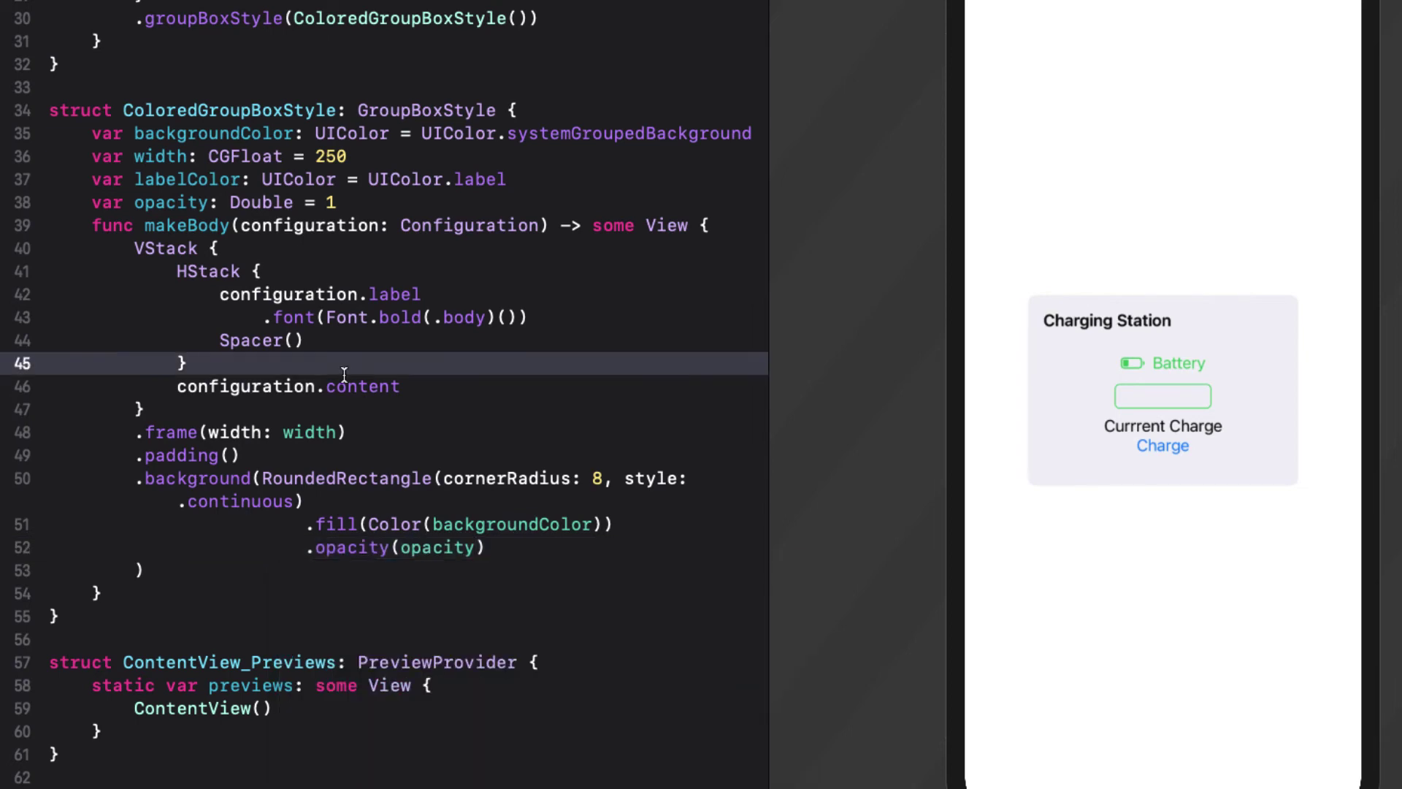
scroll(664, 394, up, 2)
click(541, 357)
key(Return)
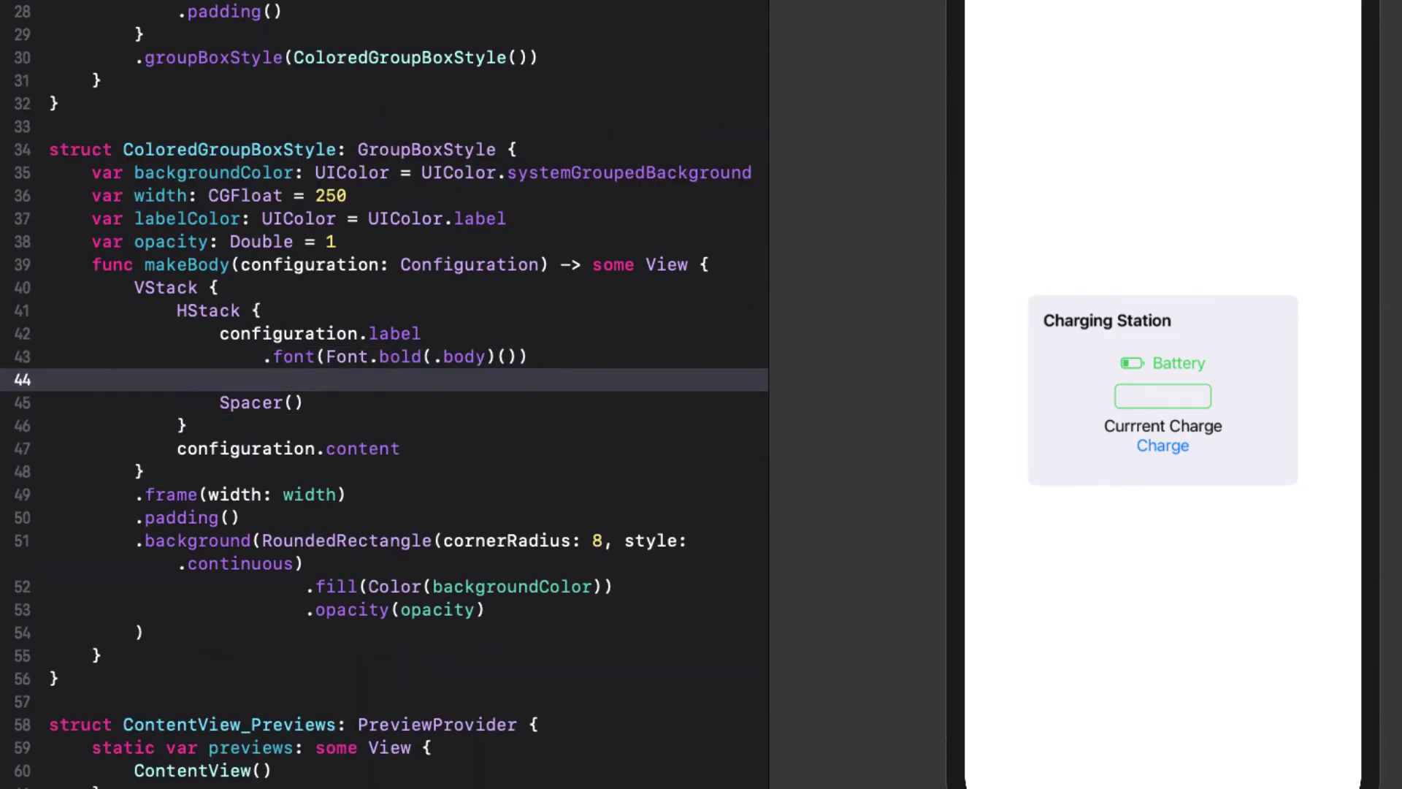
text(.for)
key(Return)
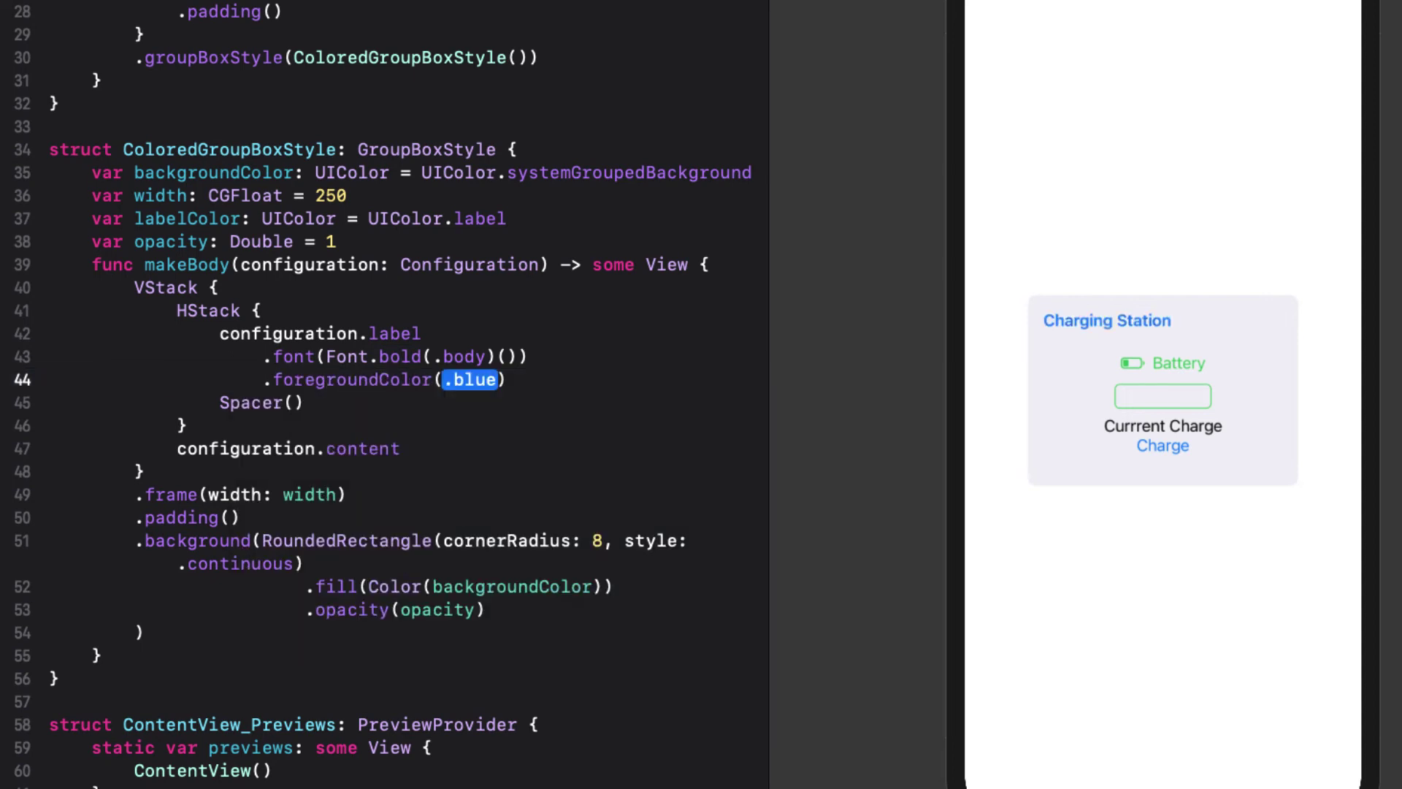
text(Color()
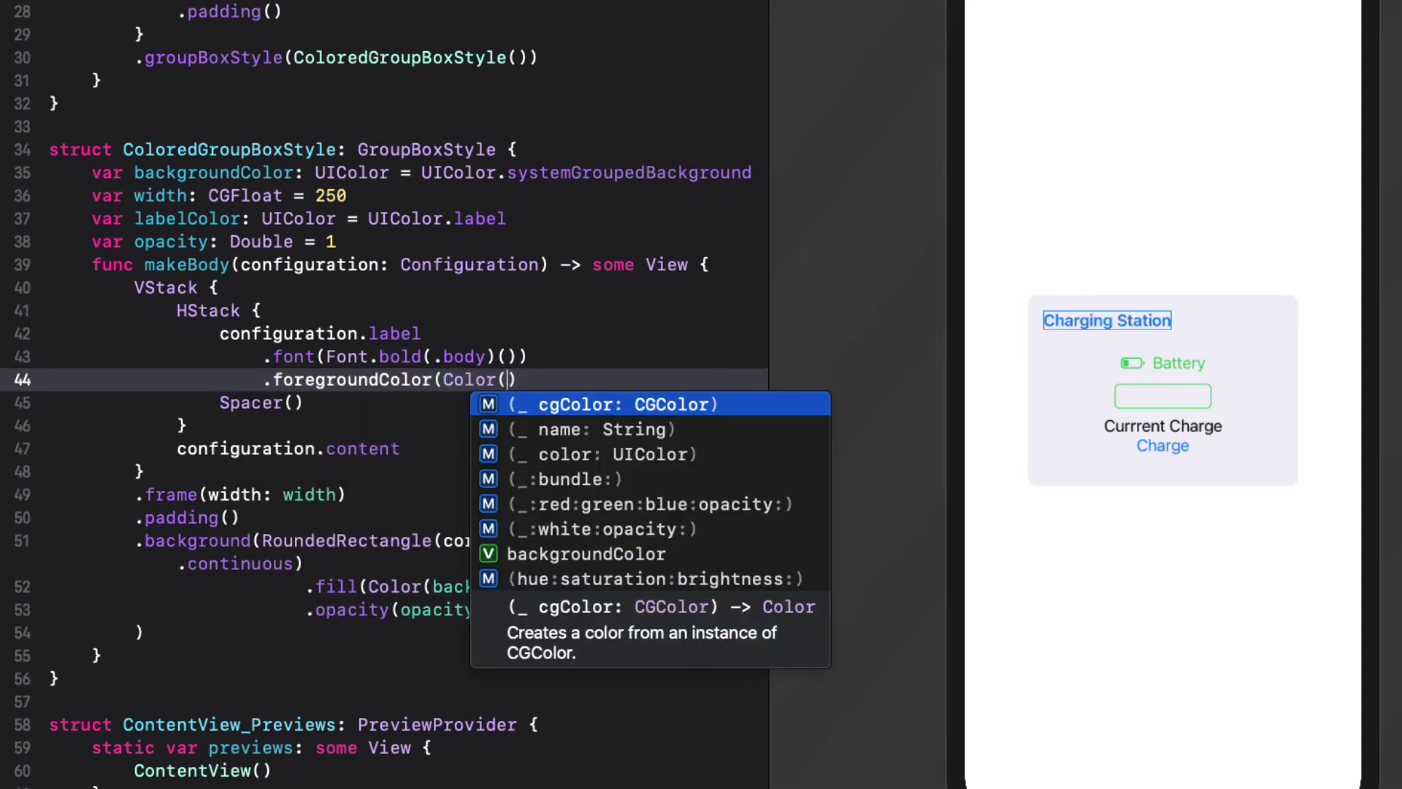
text())
key(Left)
text(lab)
key(Down)
key(Return)
key(BackSpace)
key(BackSpace)
key(BackSpace)
text(label)
key(Return)
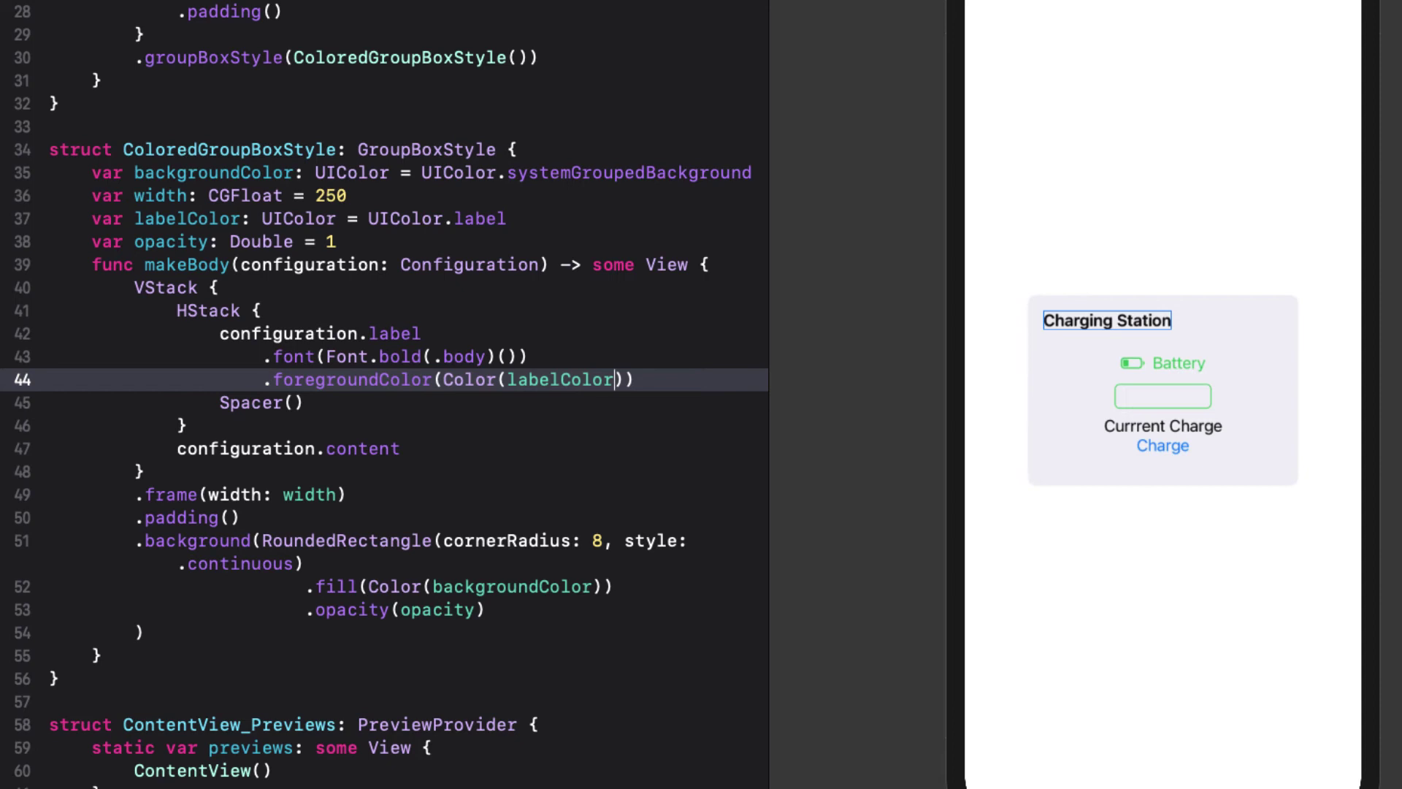
scroll(532, 88, up, 1)
click(517, 79)
Call the four-argument ColoredGroupBoxStyle initializer with backgroundColor UIColor.systemGreen.
key(Escape)
key(Down)
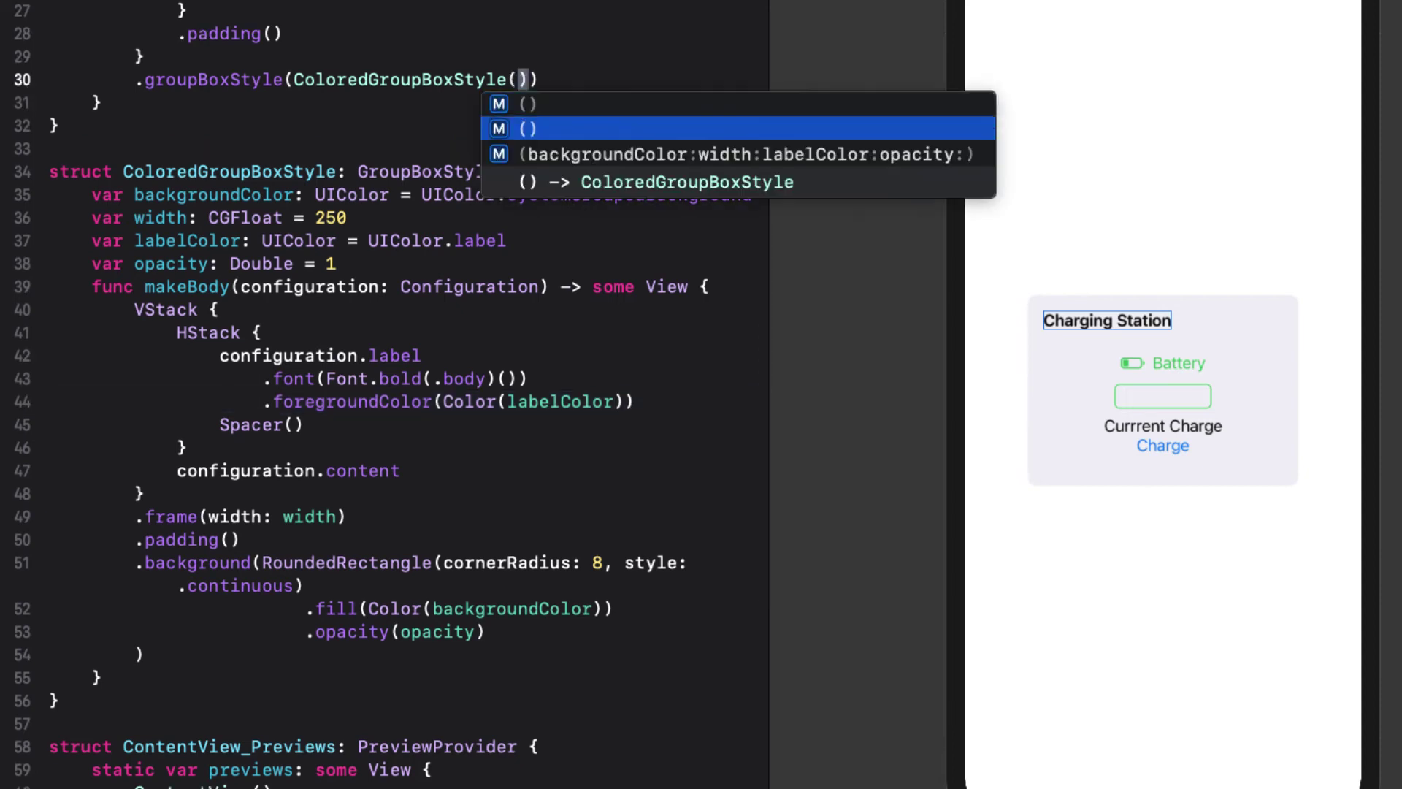
key(Down)
key(Return)
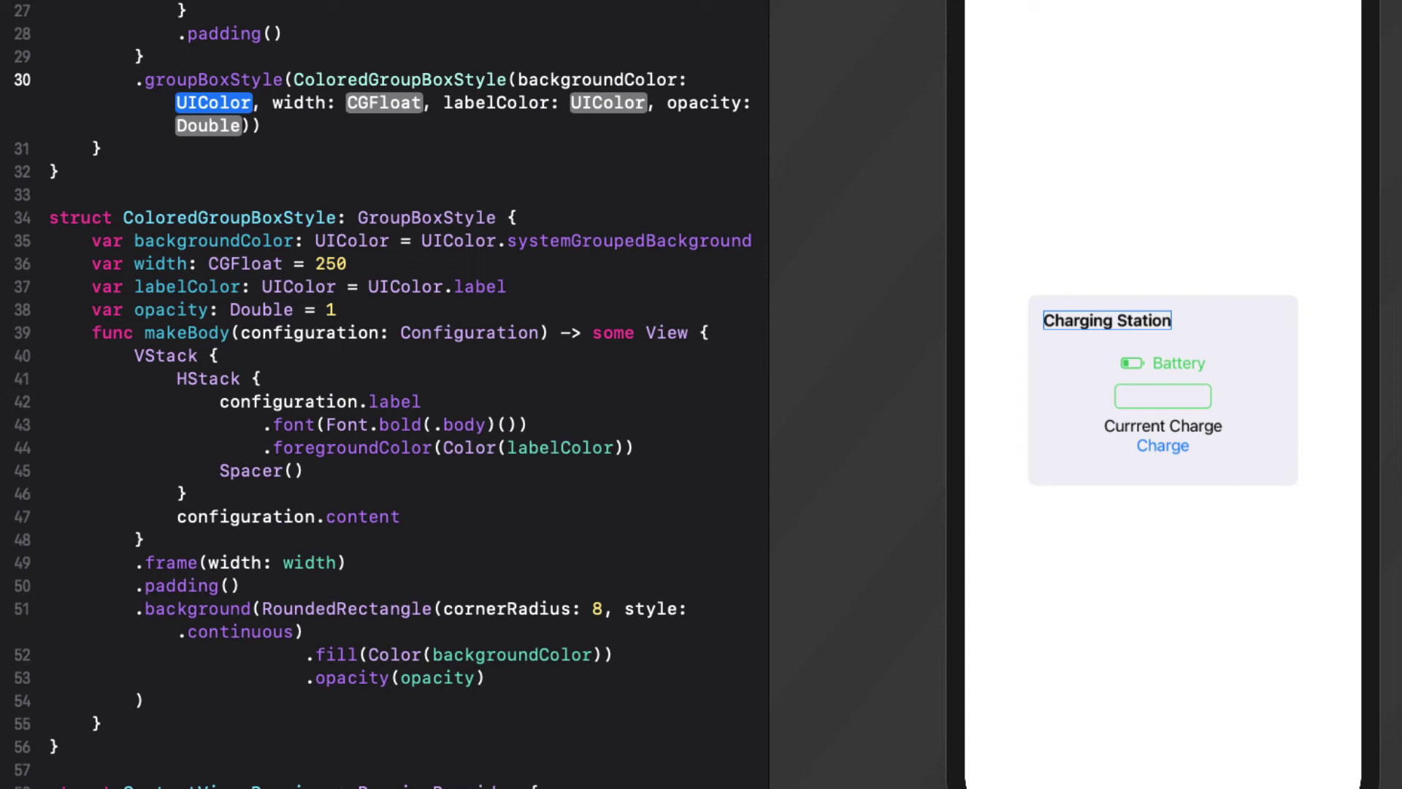
text(UI)
key(Return)
text(.sy)
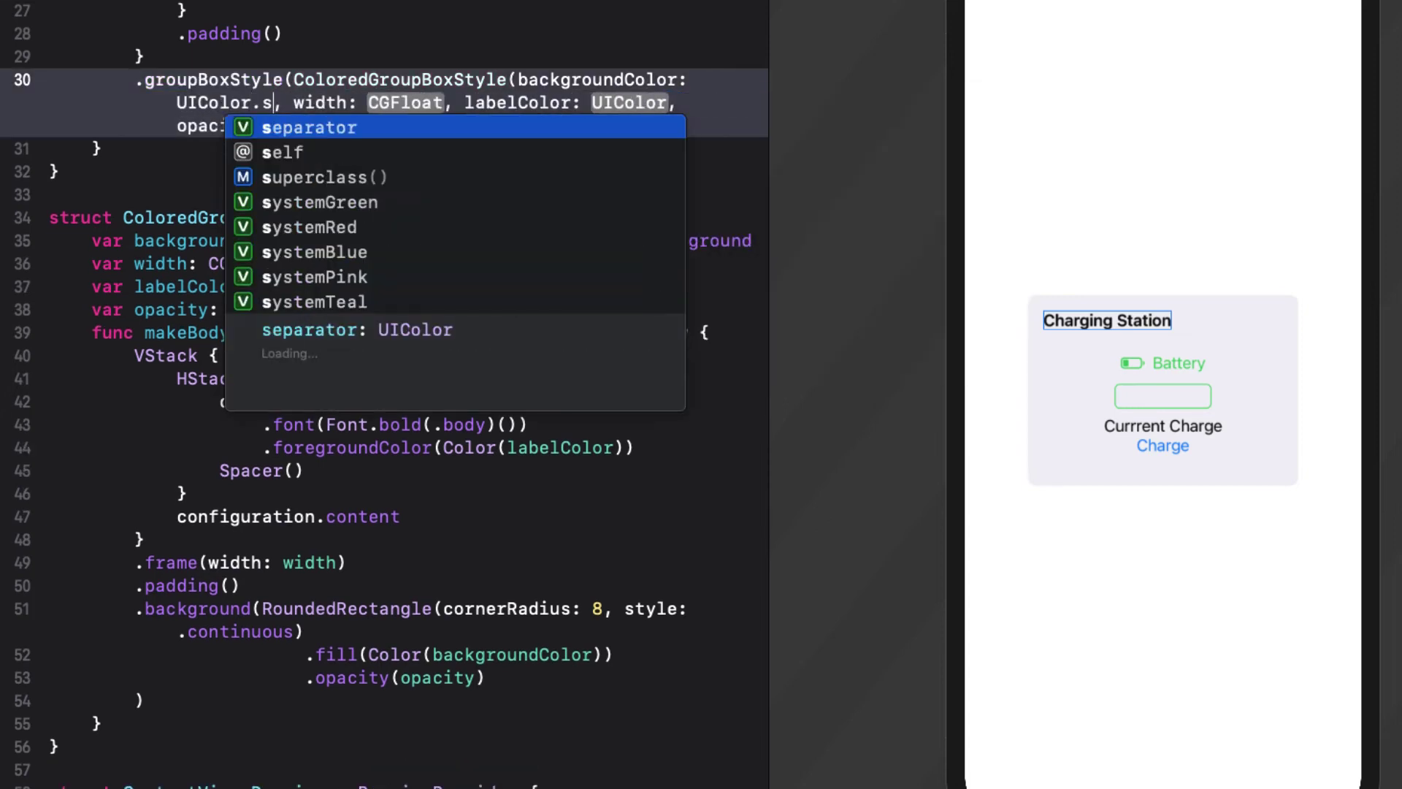
text(stemG)
key(Return)
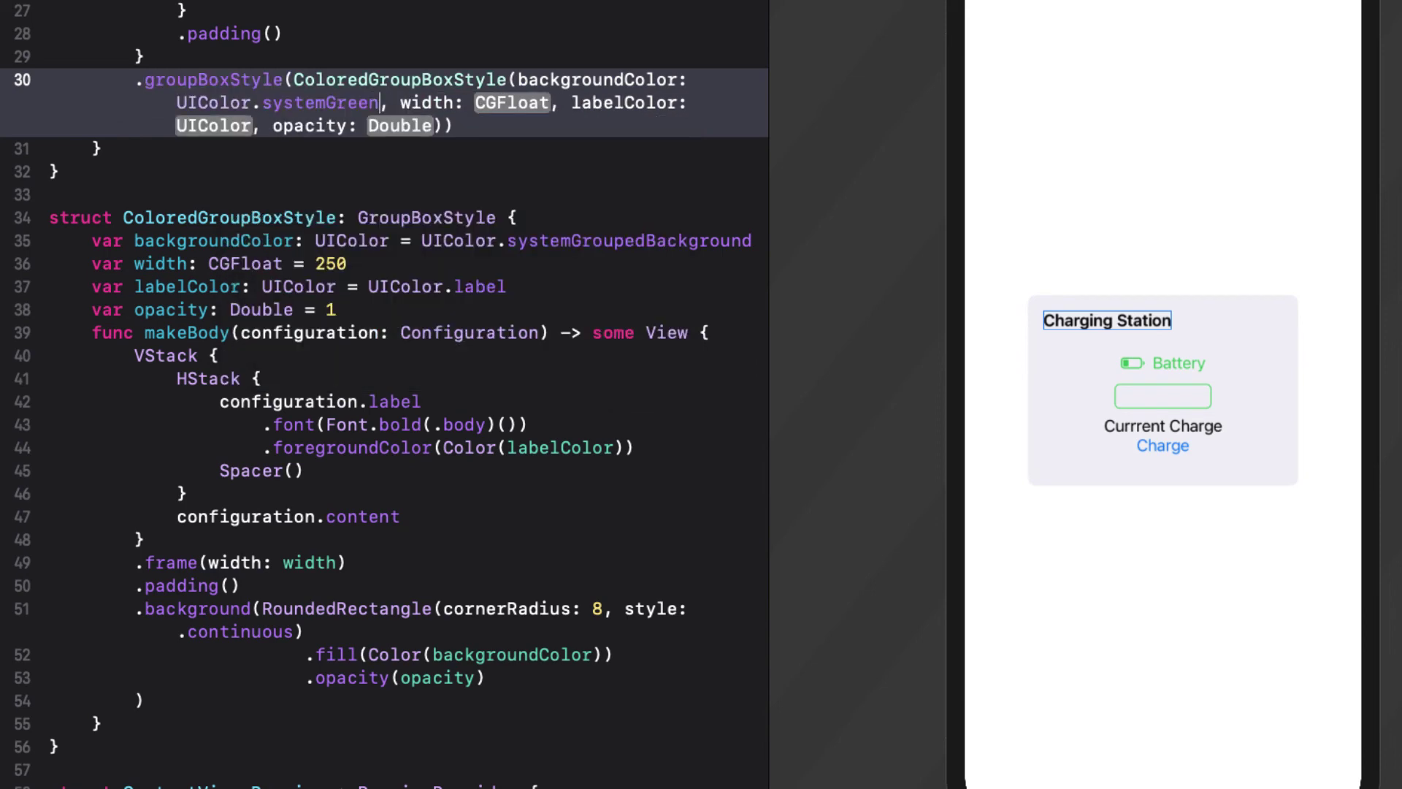
Fill in width 300, labelColor .purple and opacity 0.2, then charge the battery in the preview.
key(Tab)
text(3)
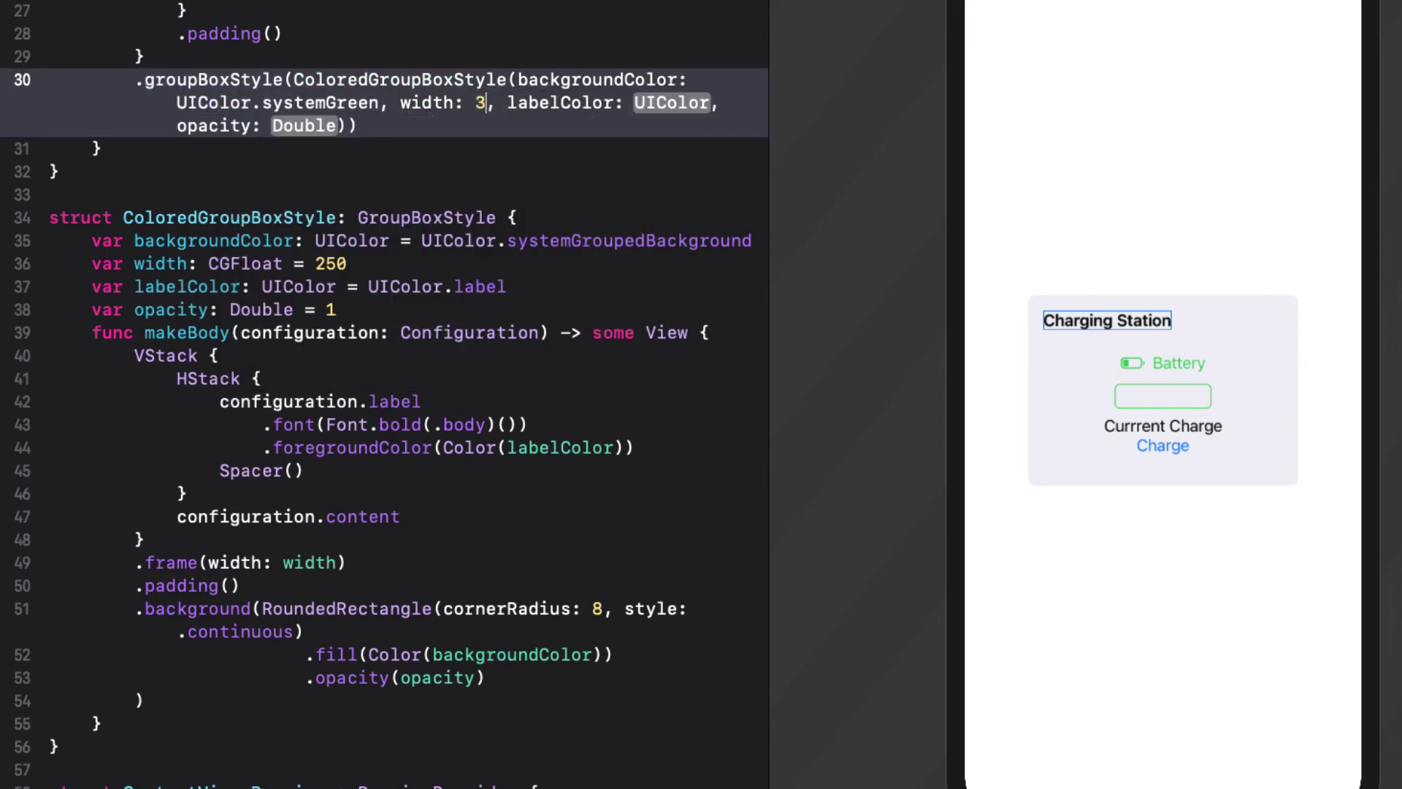
text(00)
key(Tab)
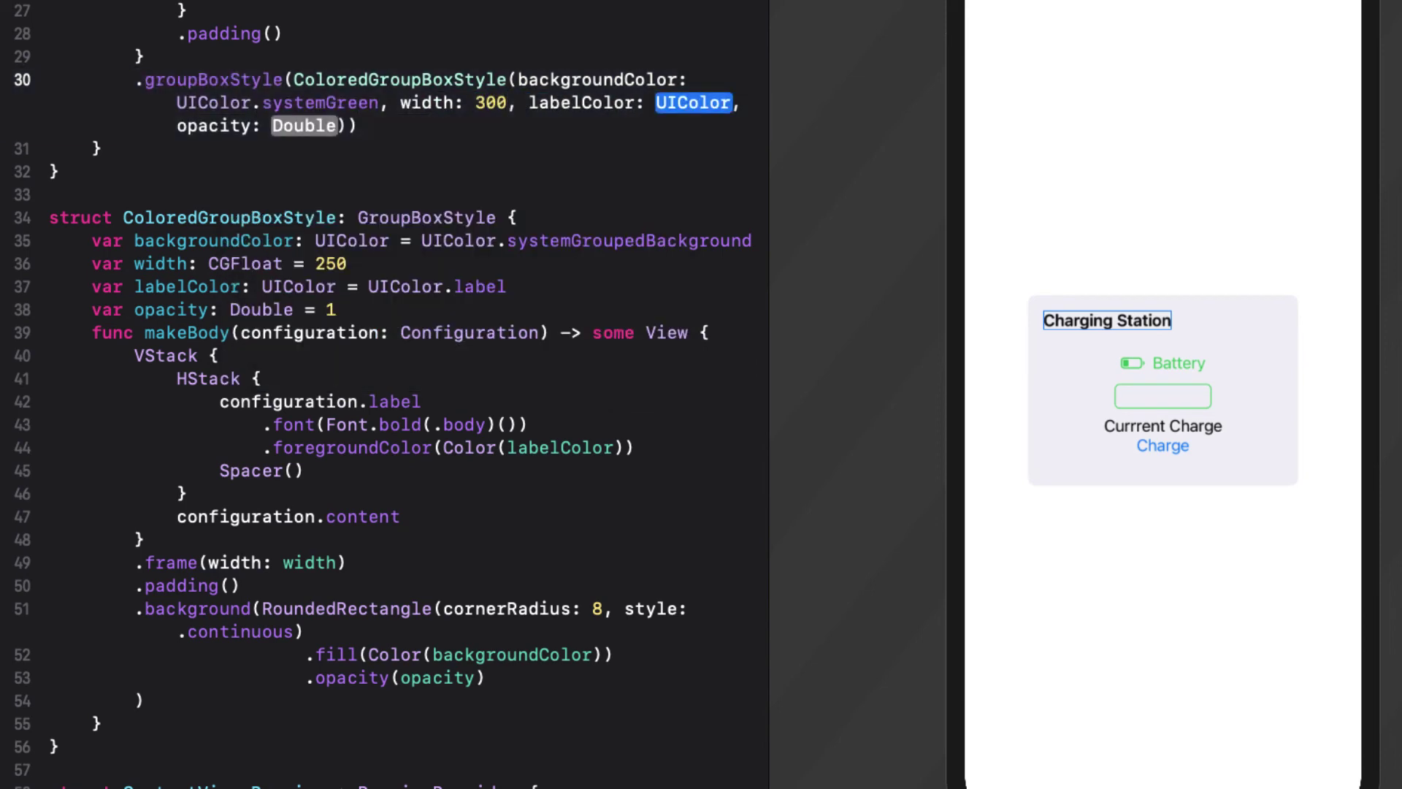
text(.p)
key(Return)
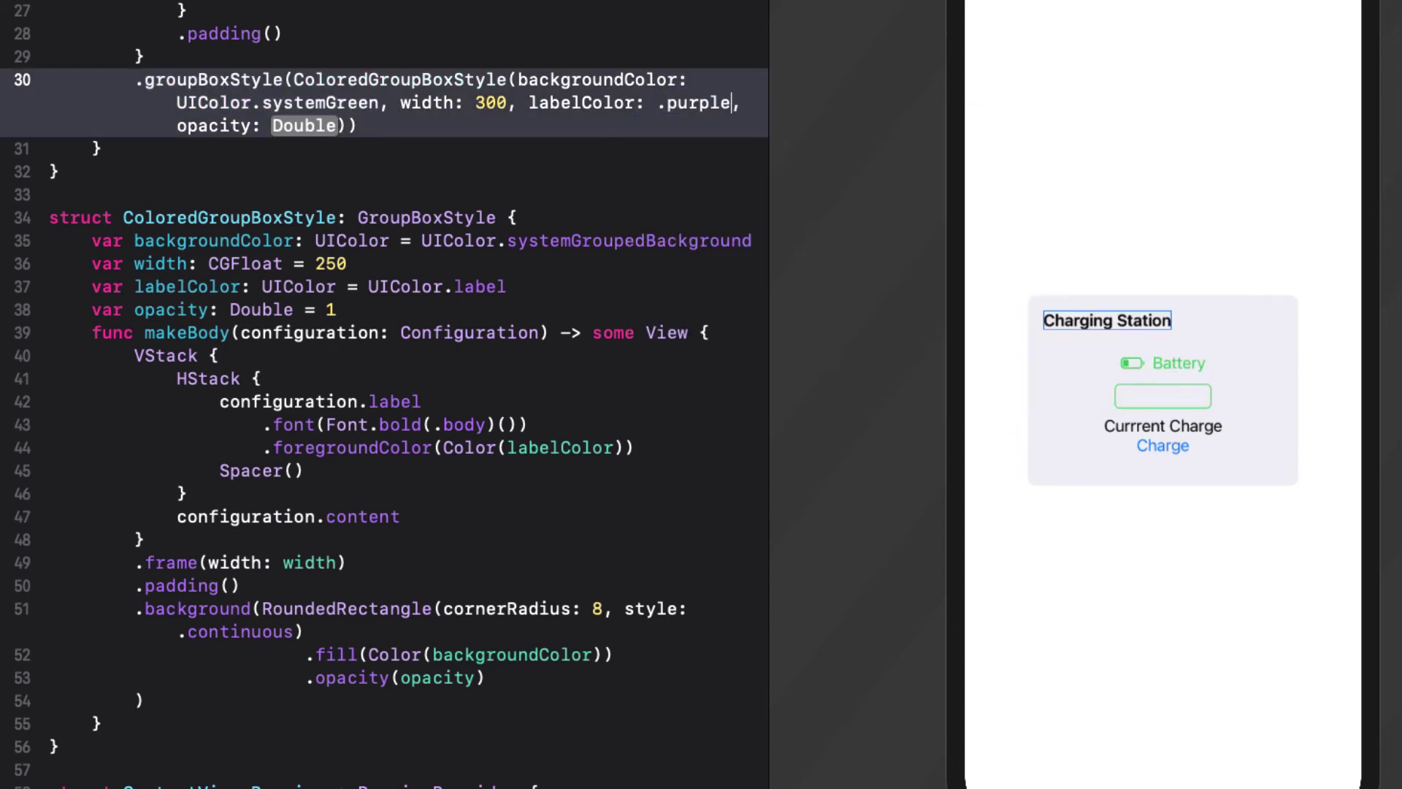
key(Tab)
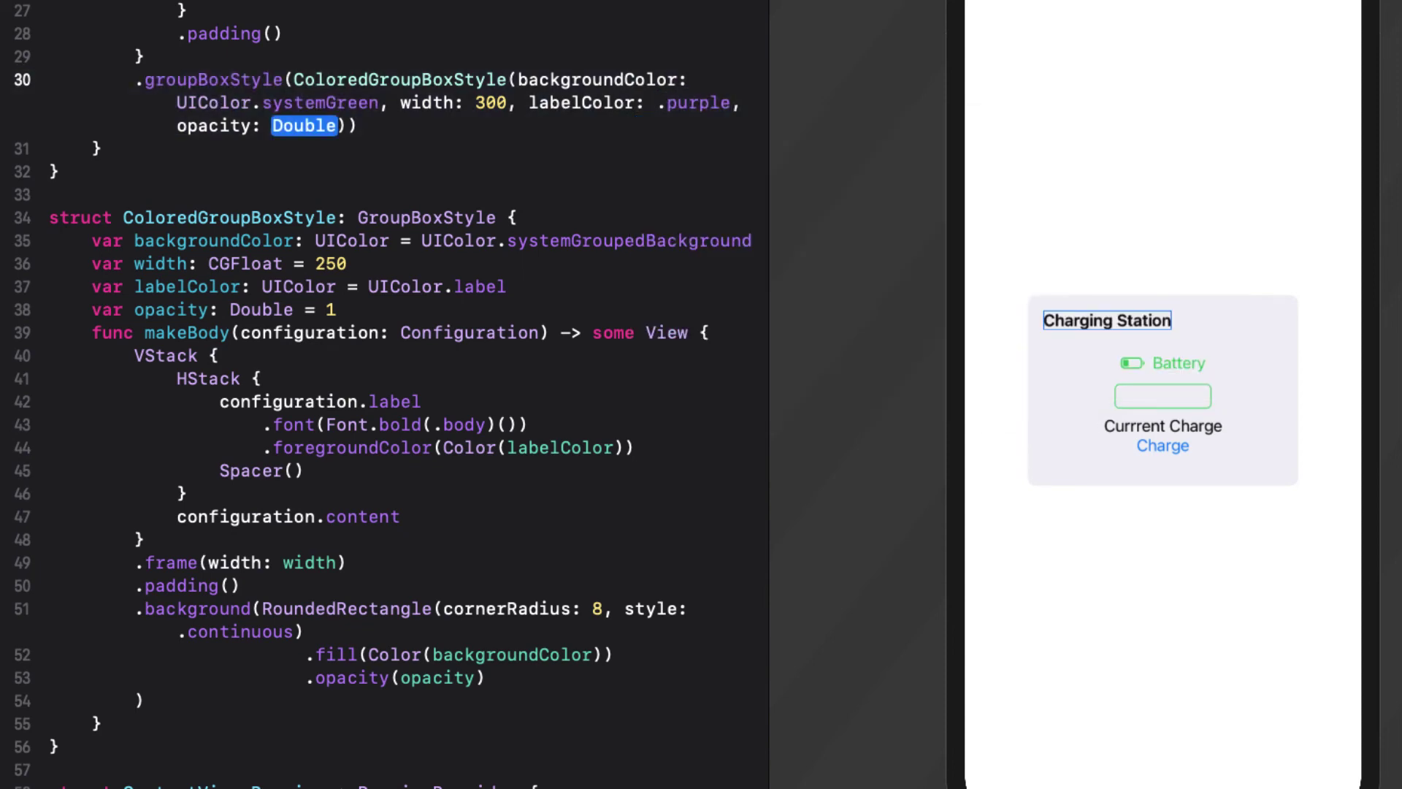
text(0.2)
scroll(516, 82, down, 1)
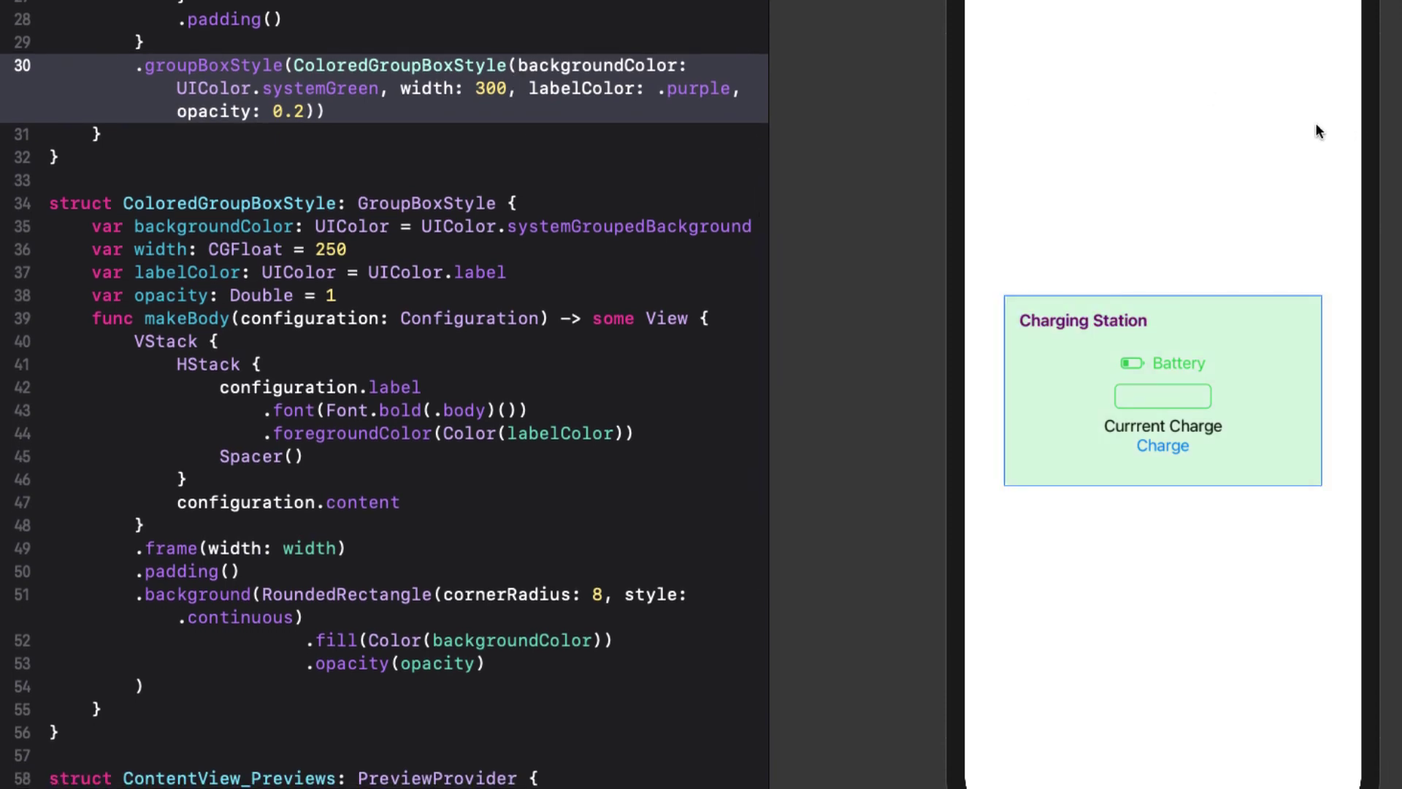
click(1174, 453)
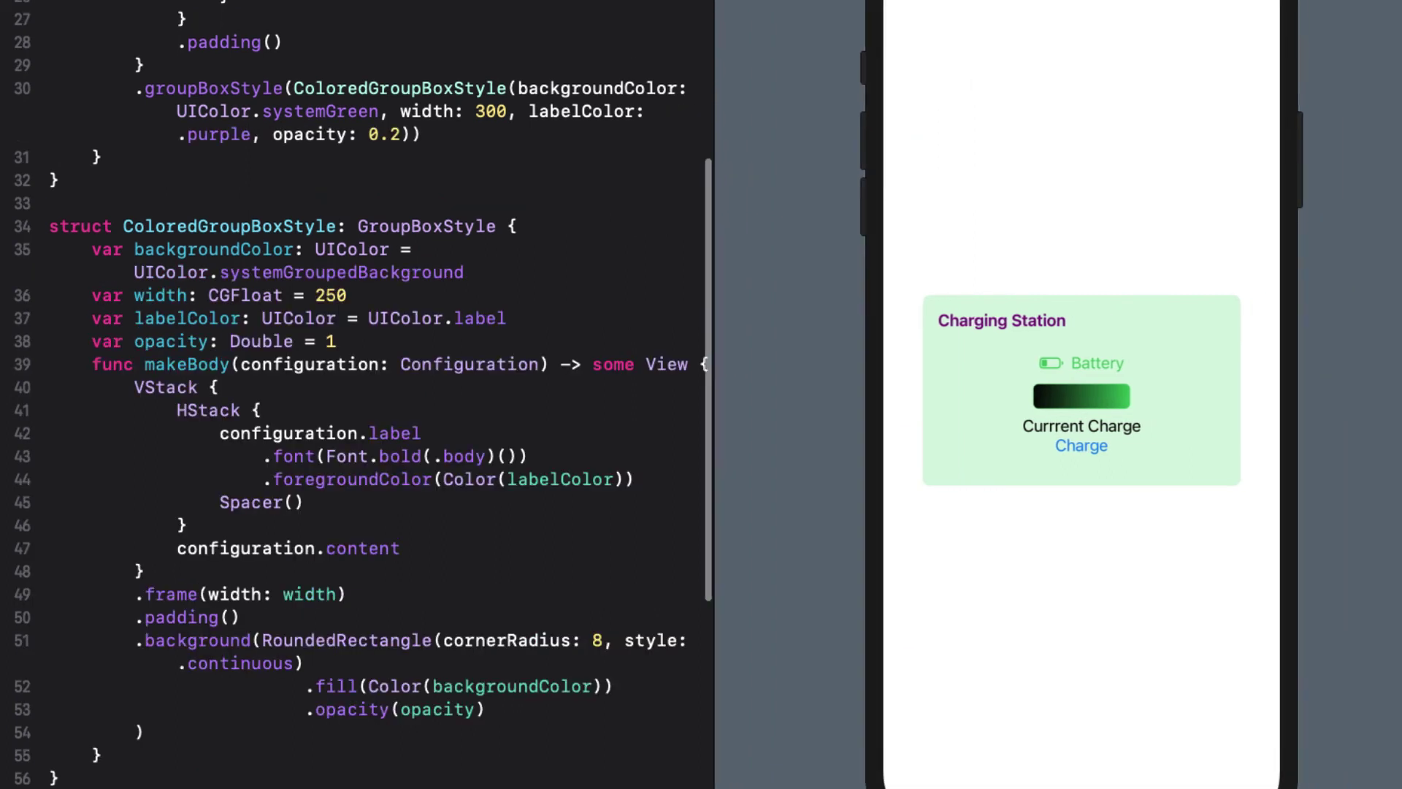
Add CustomButtonStyles.swift to the project and view its SpecialButtonStyle definition.
drag(770, 395, 697, 395)
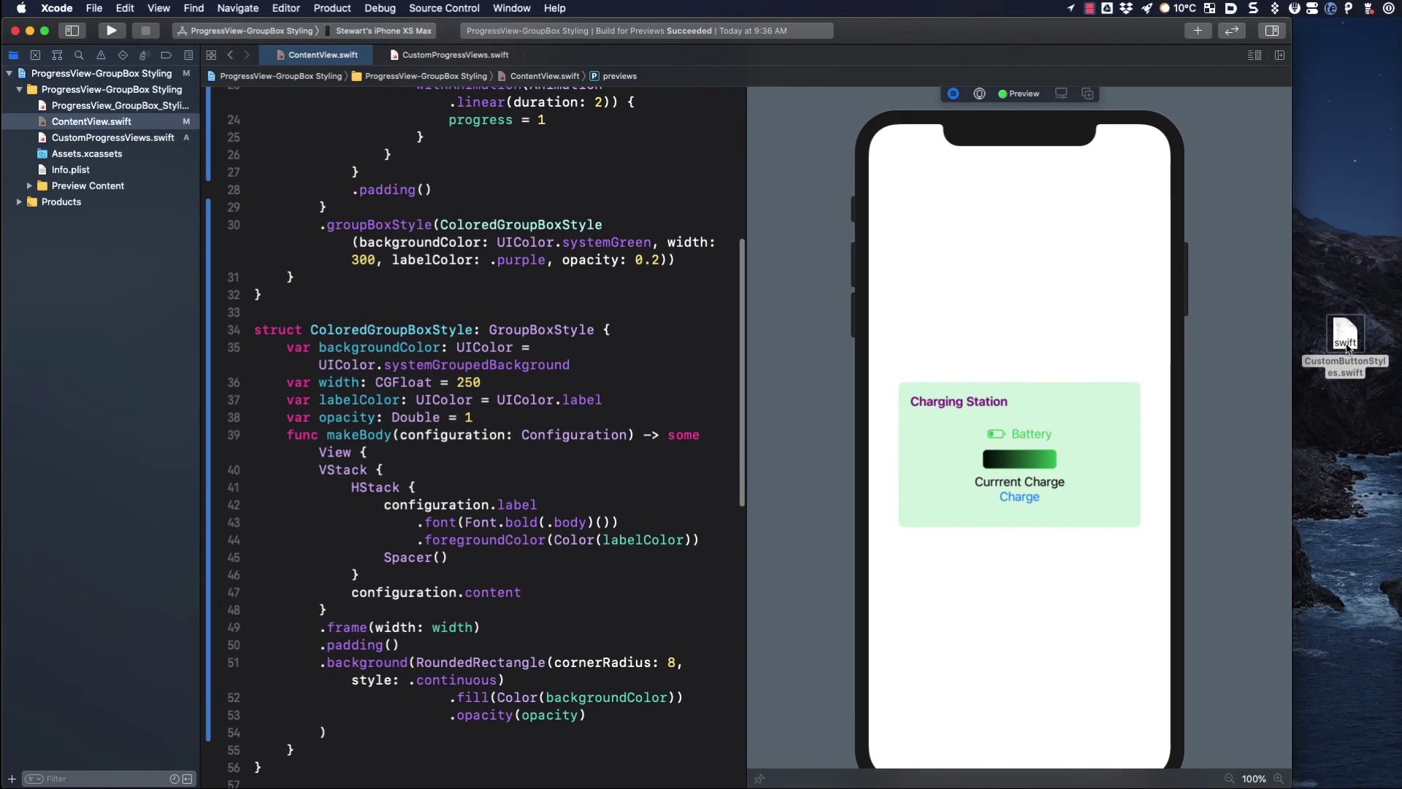
drag(1347, 346, 124, 164)
click(876, 343)
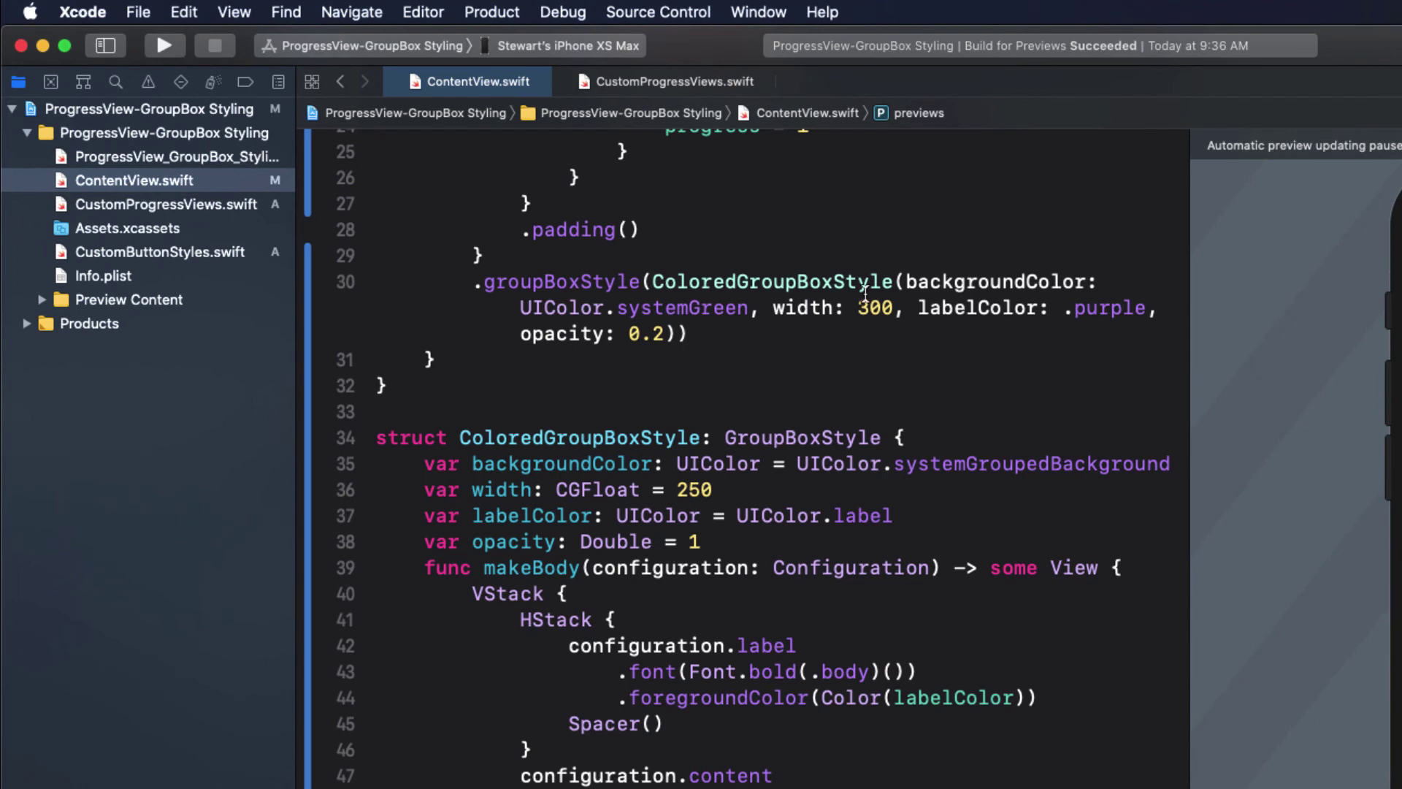
scroll(865, 294, up, 3)
click(158, 252)
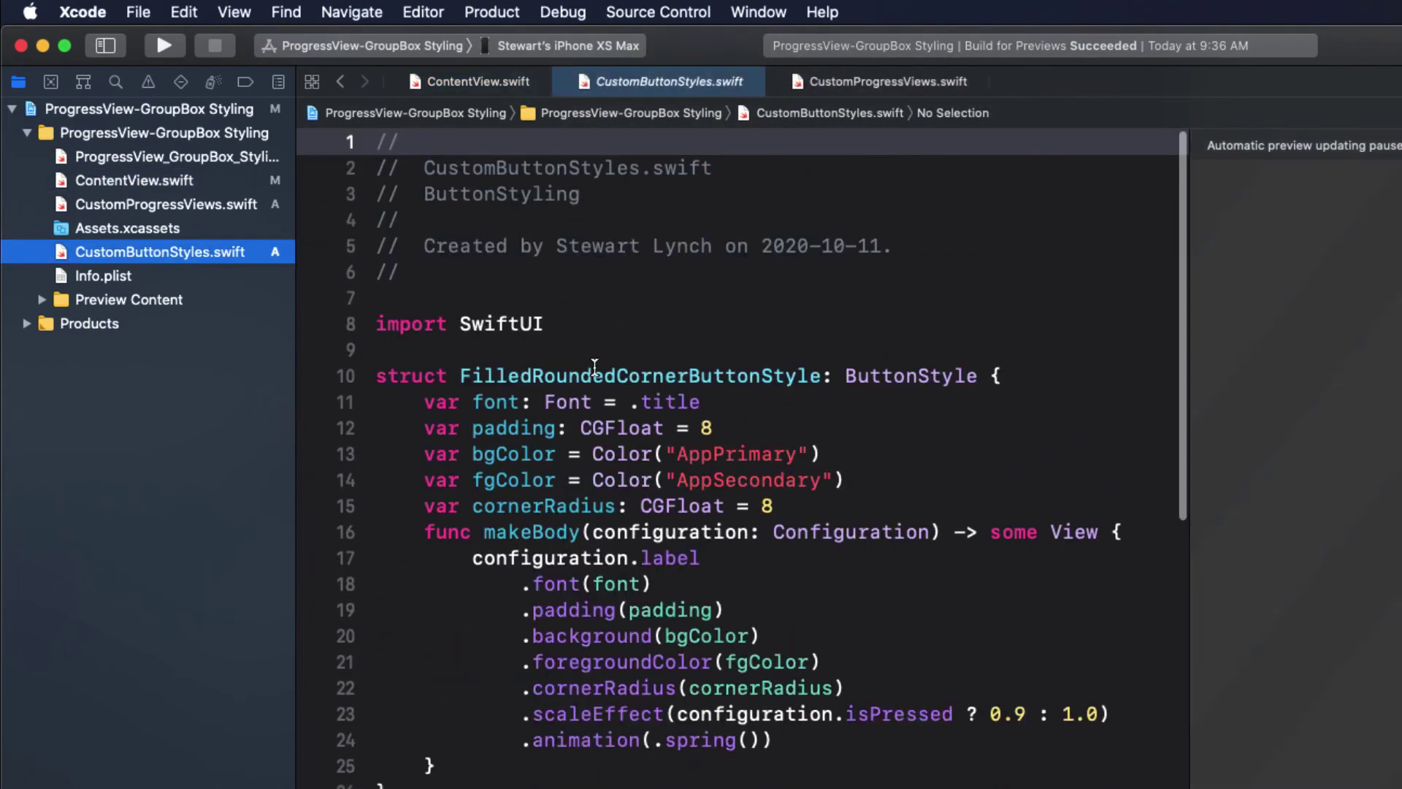
scroll(601, 362, down, 3)
scroll(601, 362, down, 3)
scroll(601, 352, down, 1)
scroll(600, 351, down, 3)
scroll(605, 351, down, 1)
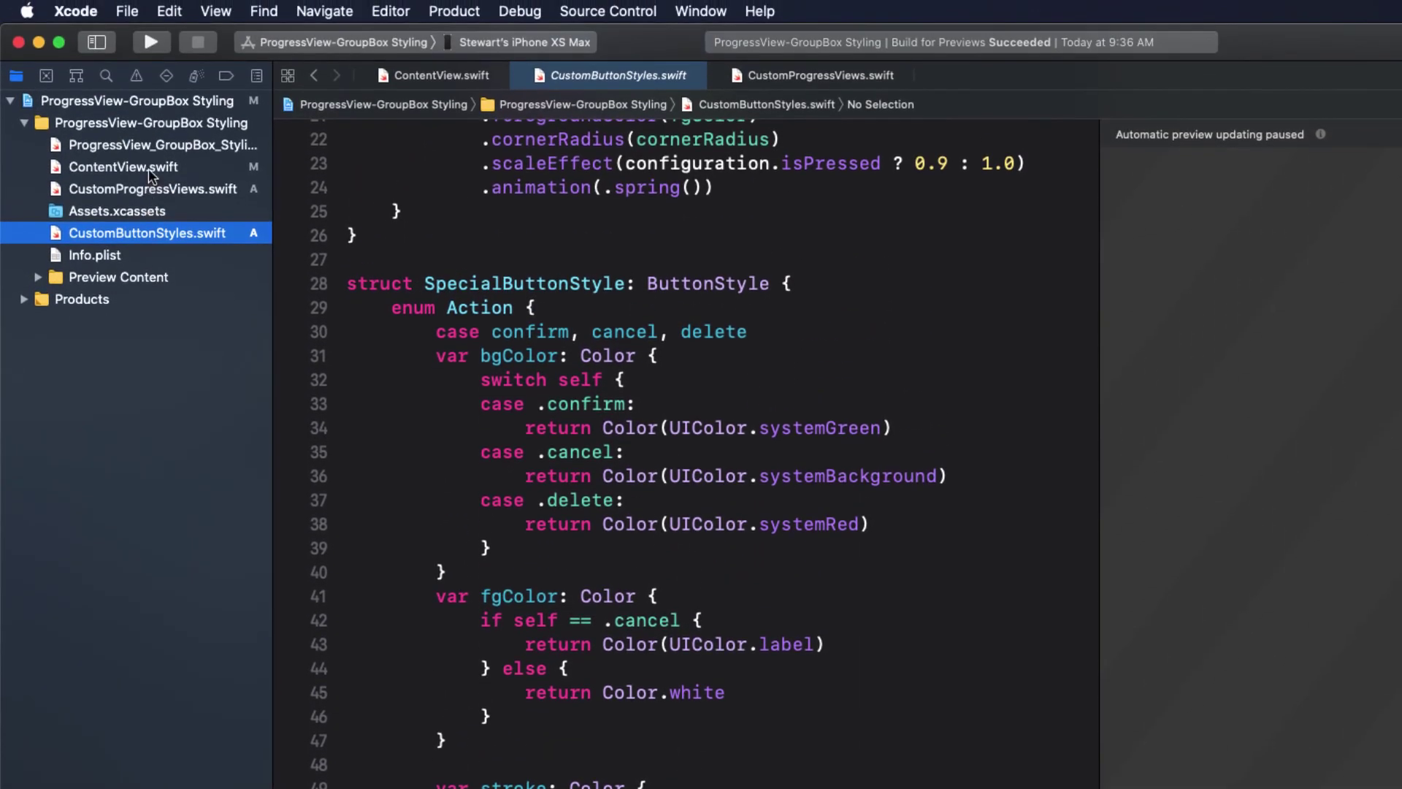
After the Charge button, add .buttonStyle with the SpecialButtonStyle(actionType:withImage:) initializer.
click(148, 169)
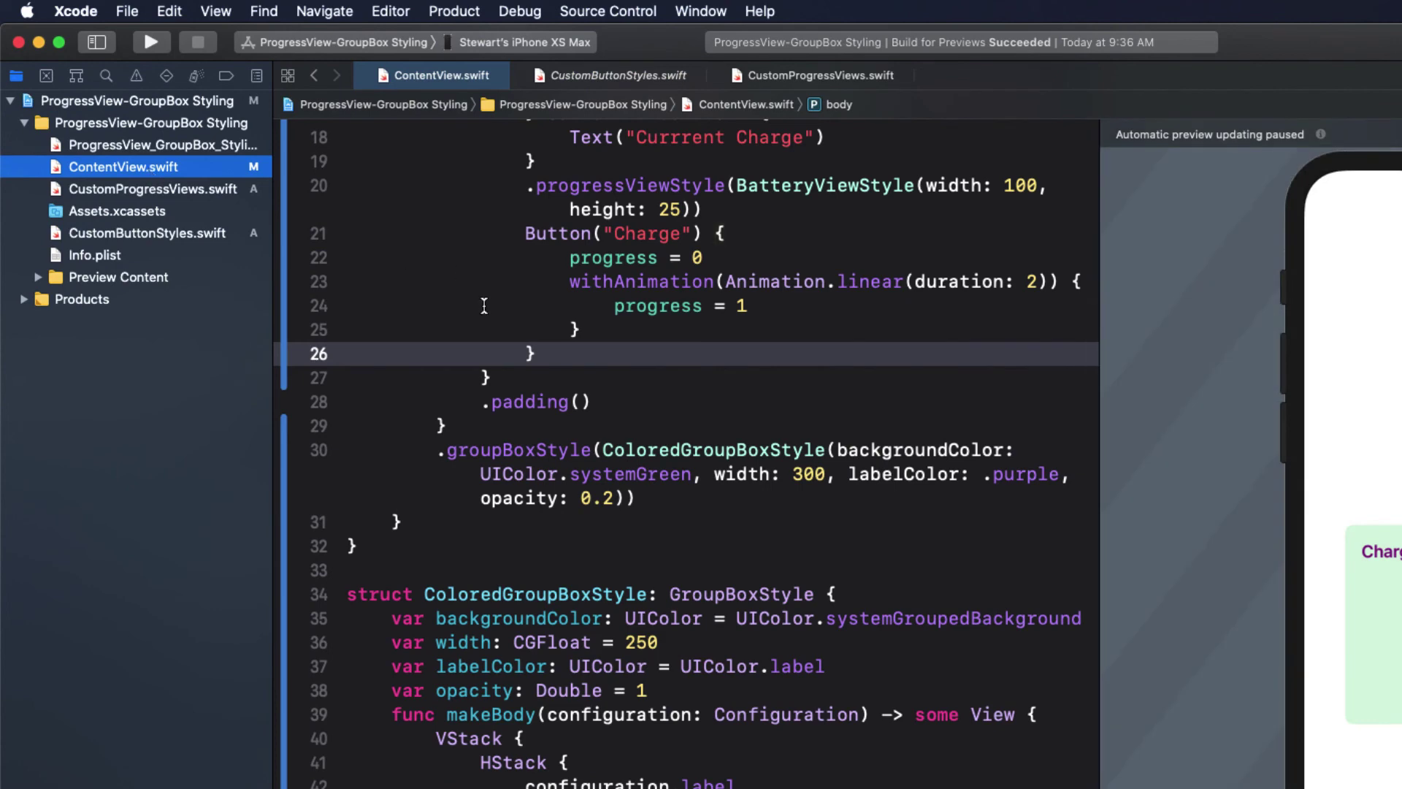
click(722, 234)
click(554, 353)
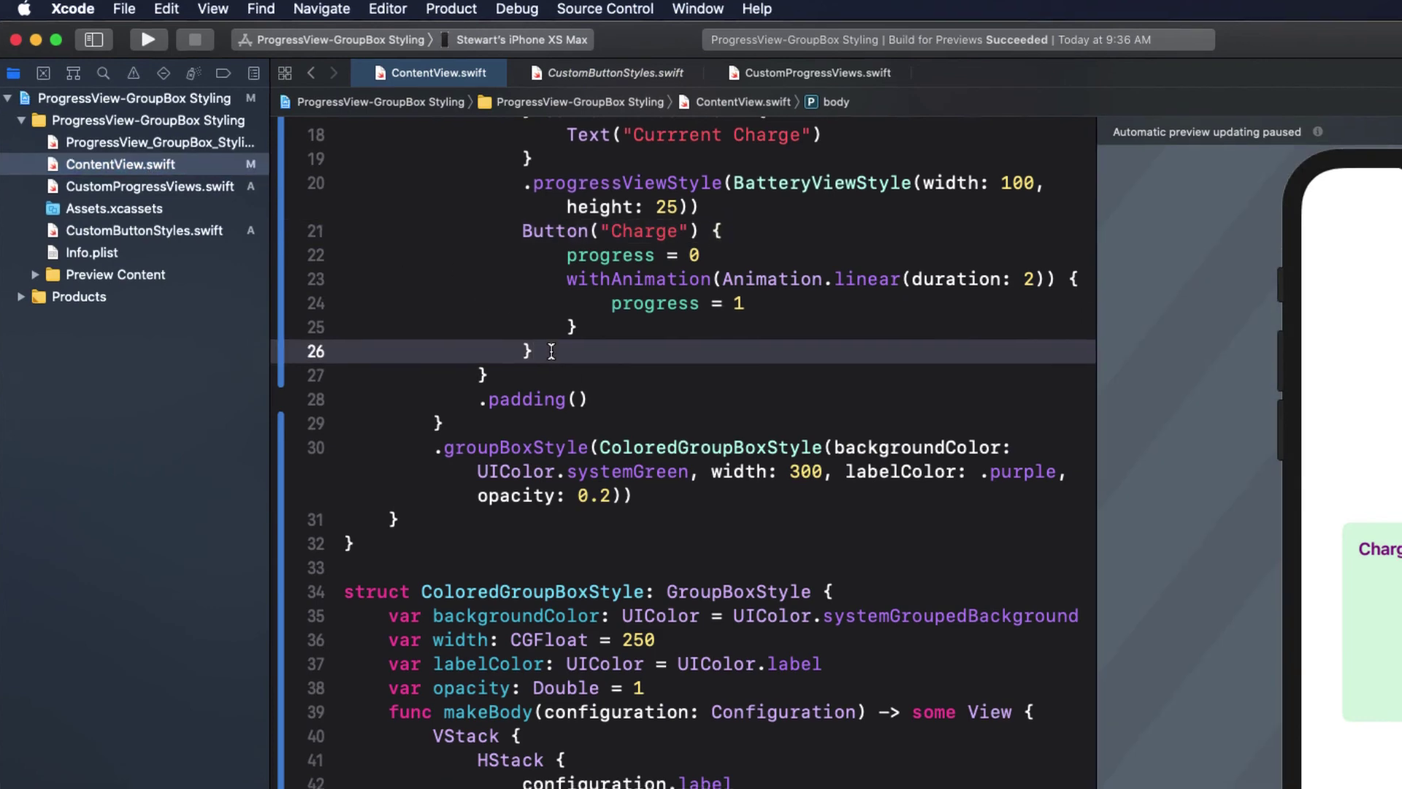
text(.buttonSty)
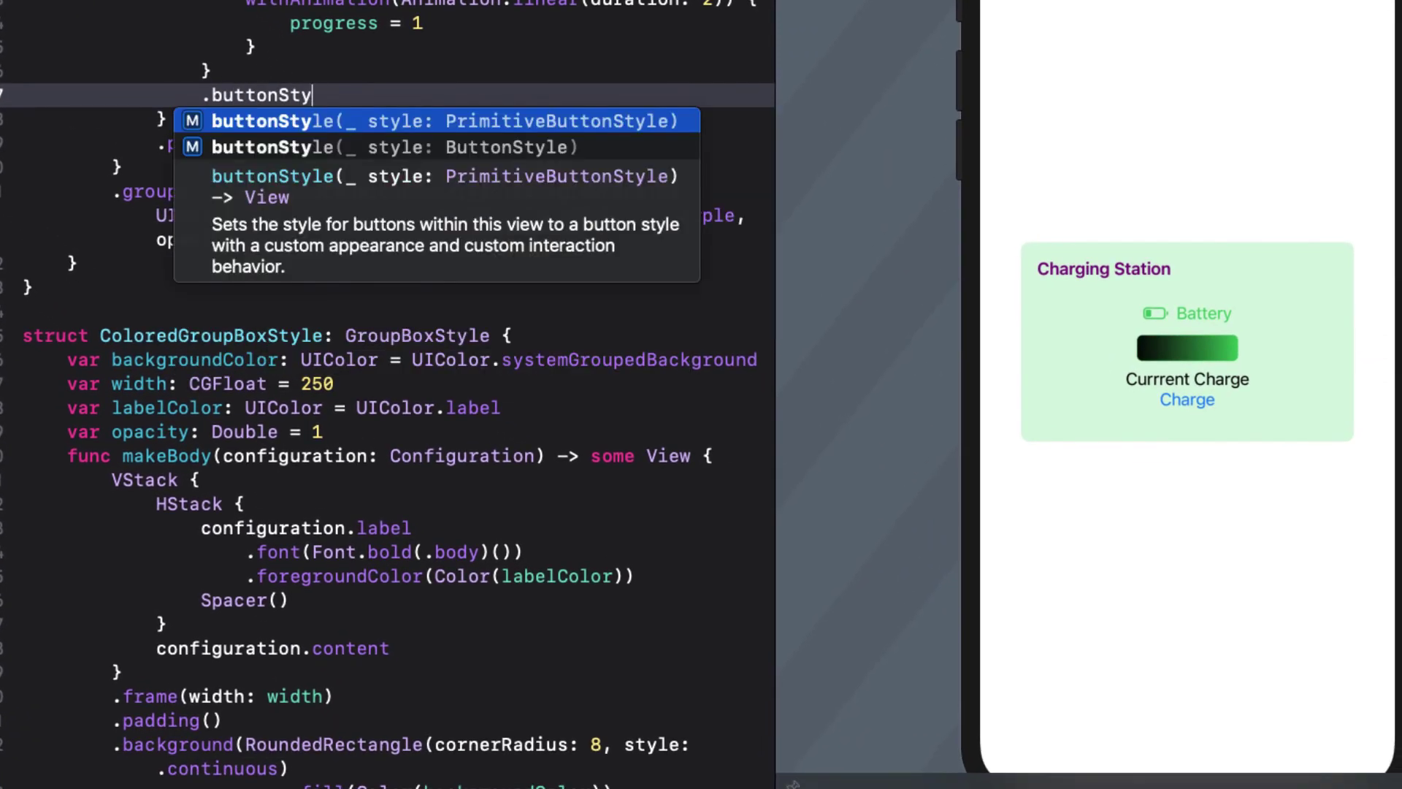
text(le(Spe)
key(Return)
text(()
click(598, 147)
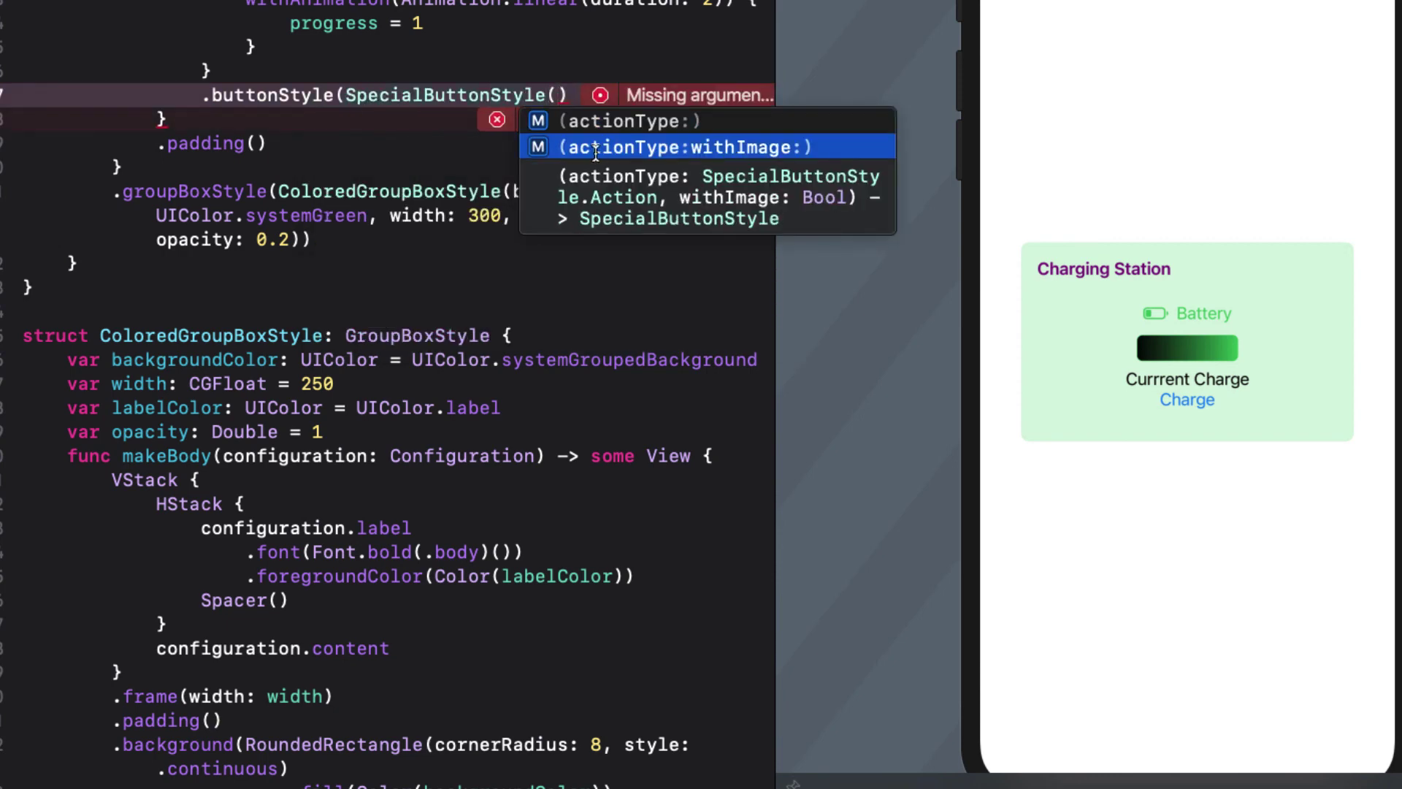
key(Return)
text(.c)
Set actionType to .confirm, leaving withImage as a placeholder to fill with false.
key(Down)
key(Return)
key(Tab)
text(false)
key(Escape)
key(Up)
key(Up)
key(Up)
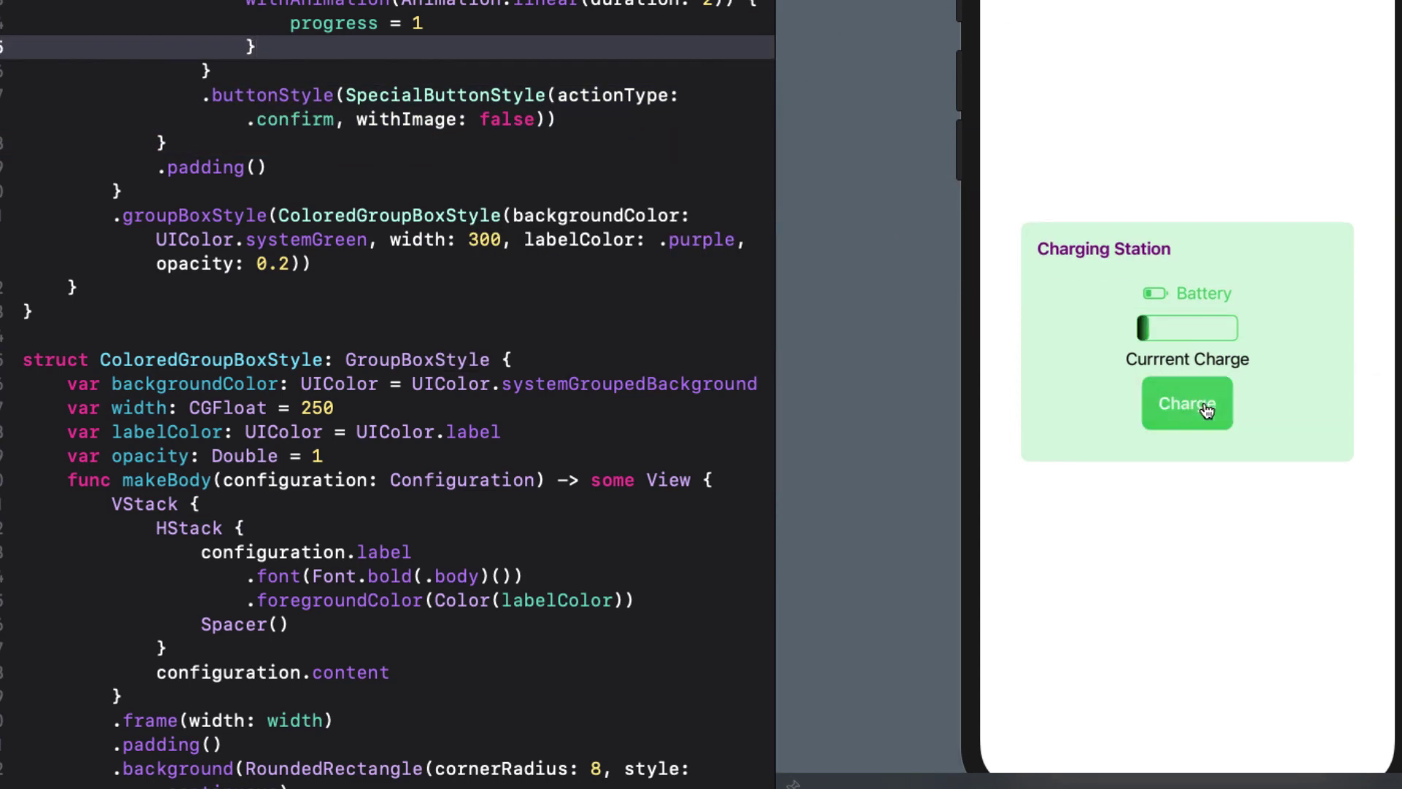
click(15, 359)
scroll(20, 368, down, 3)
scroll(20, 367, down, 3)
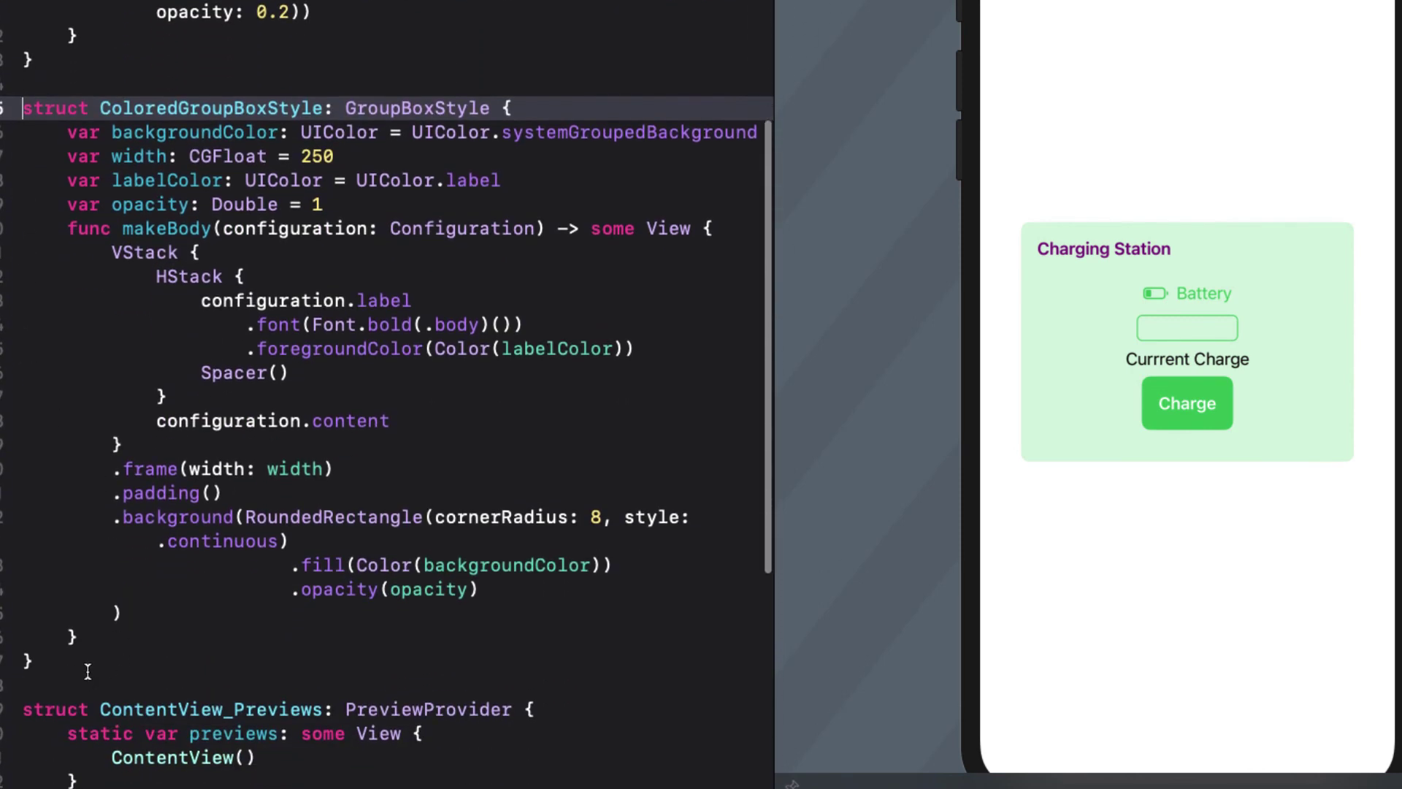
Cut the whole ColoredGroupBoxStyle struct out of ContentView and remove the leftover blank lines.
shift+click(87, 671)
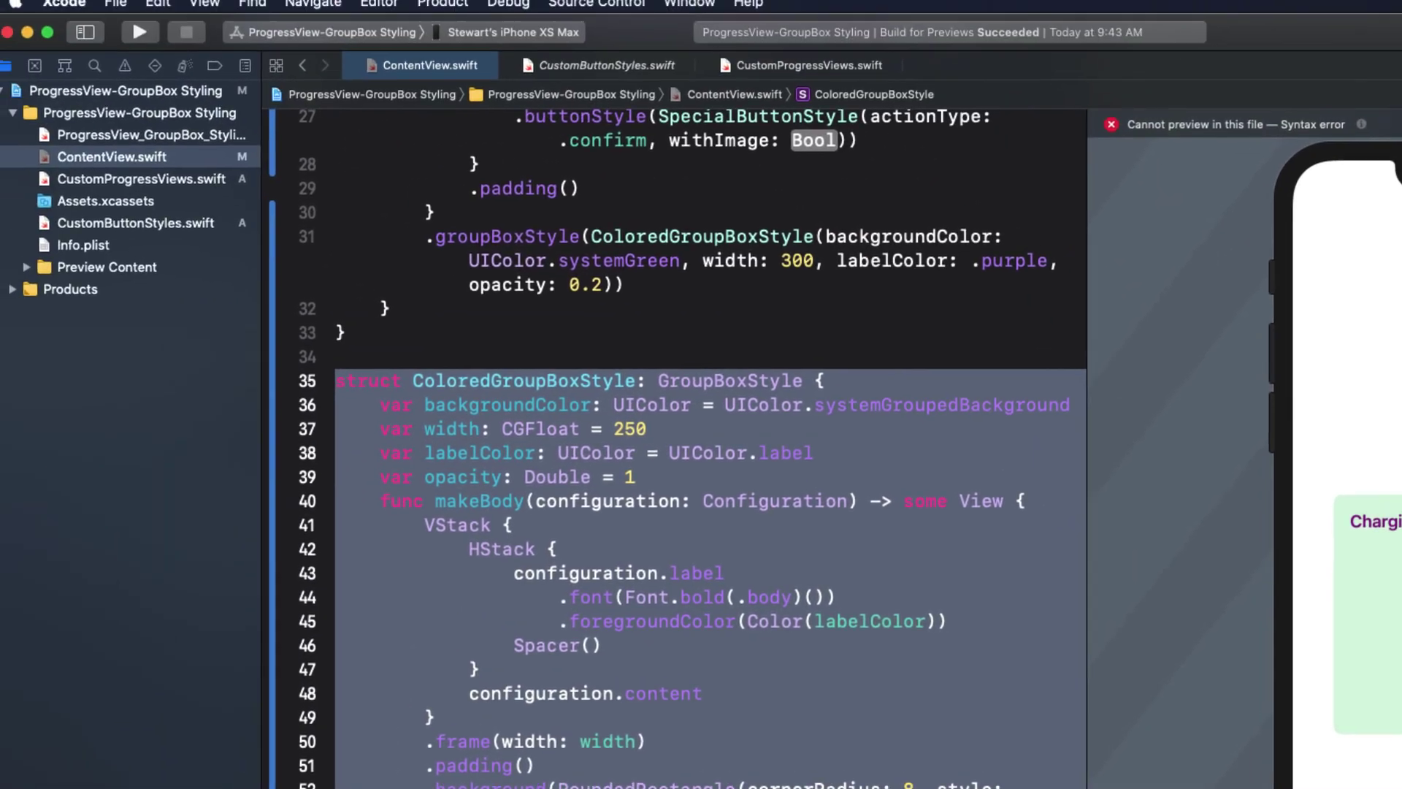
key(BackSpace)
key(BackSpace)
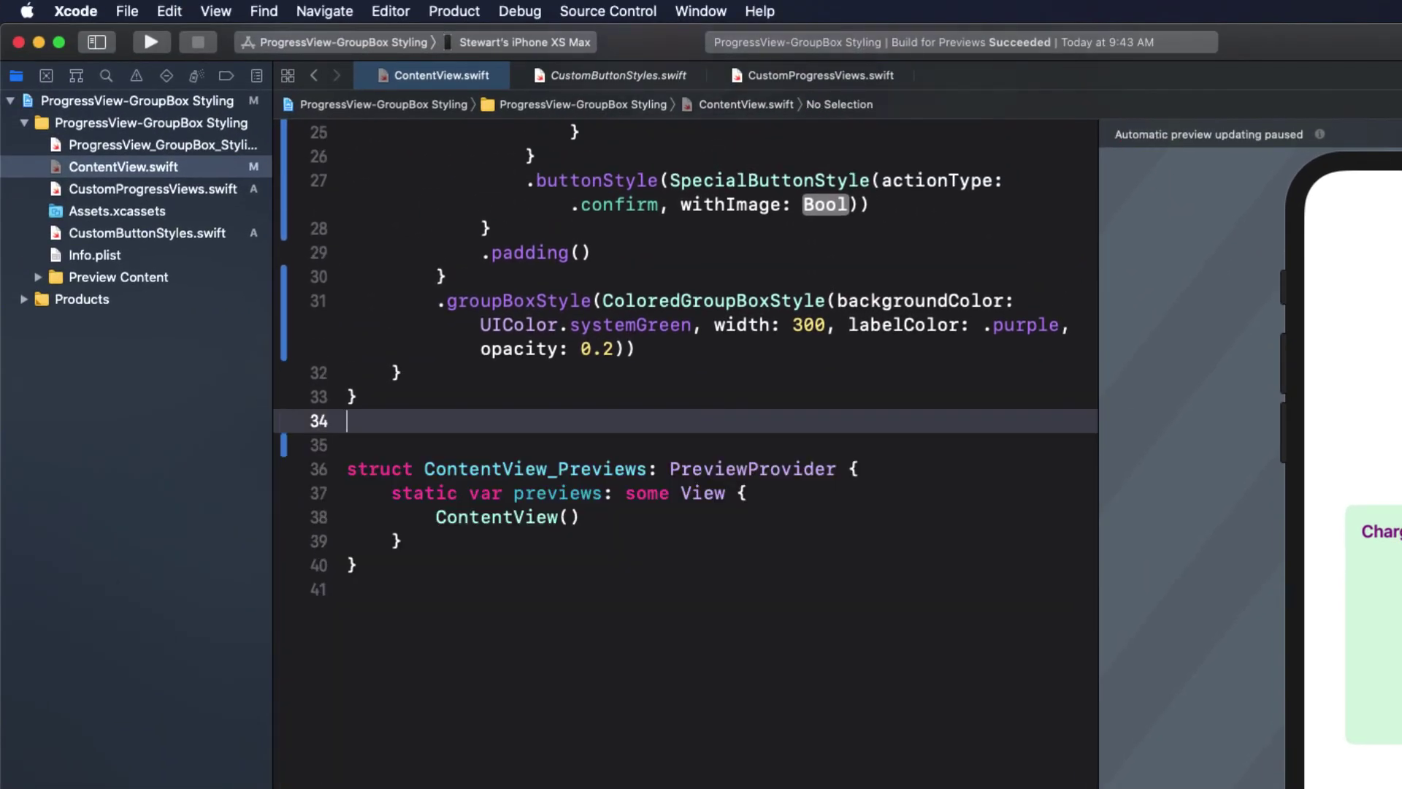
key(BackSpace)
Create a new Swift file named CustomGroupBoxStyles.swift in the project.
right_click(144, 169)
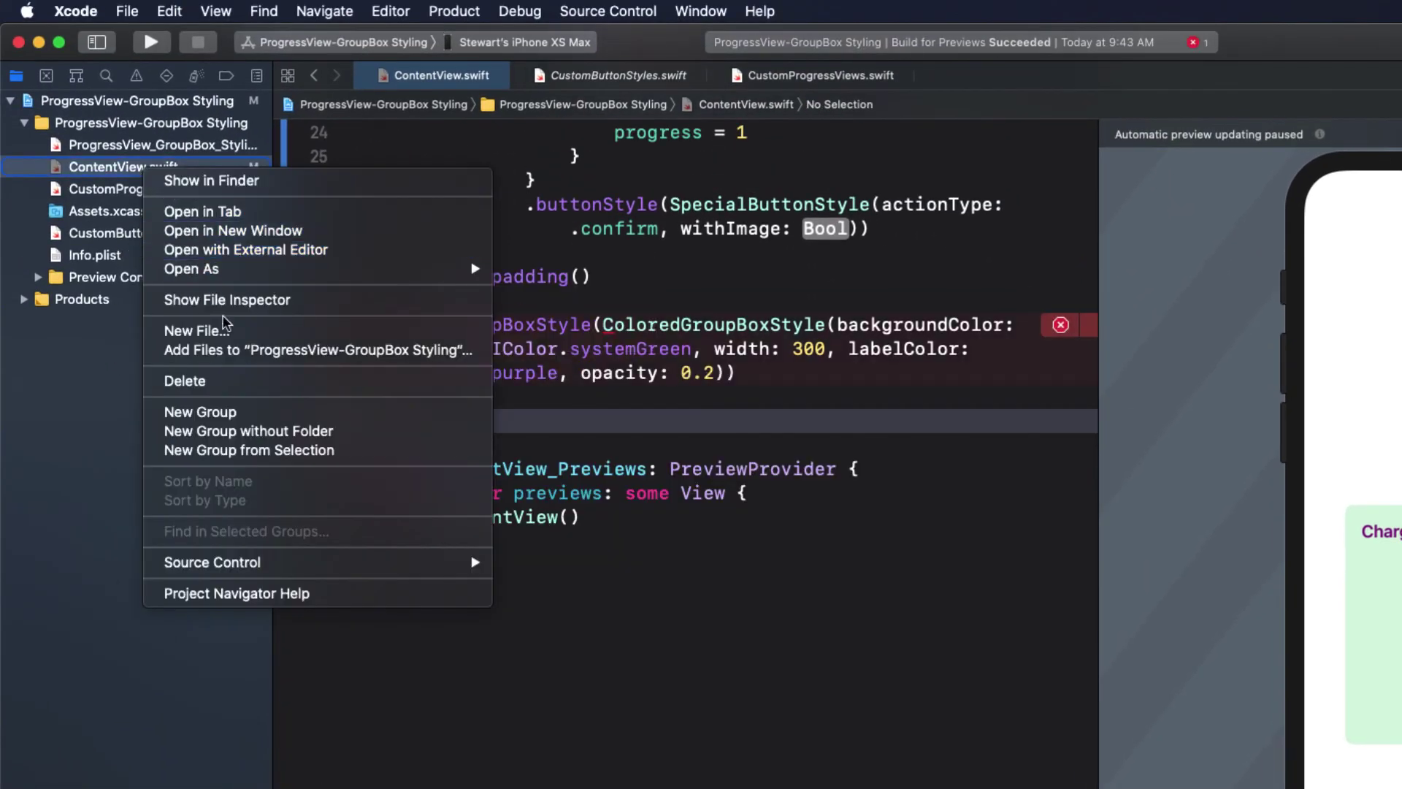
click(195, 326)
click(1250, 558)
text(CustomGroupBoxSt.swift)
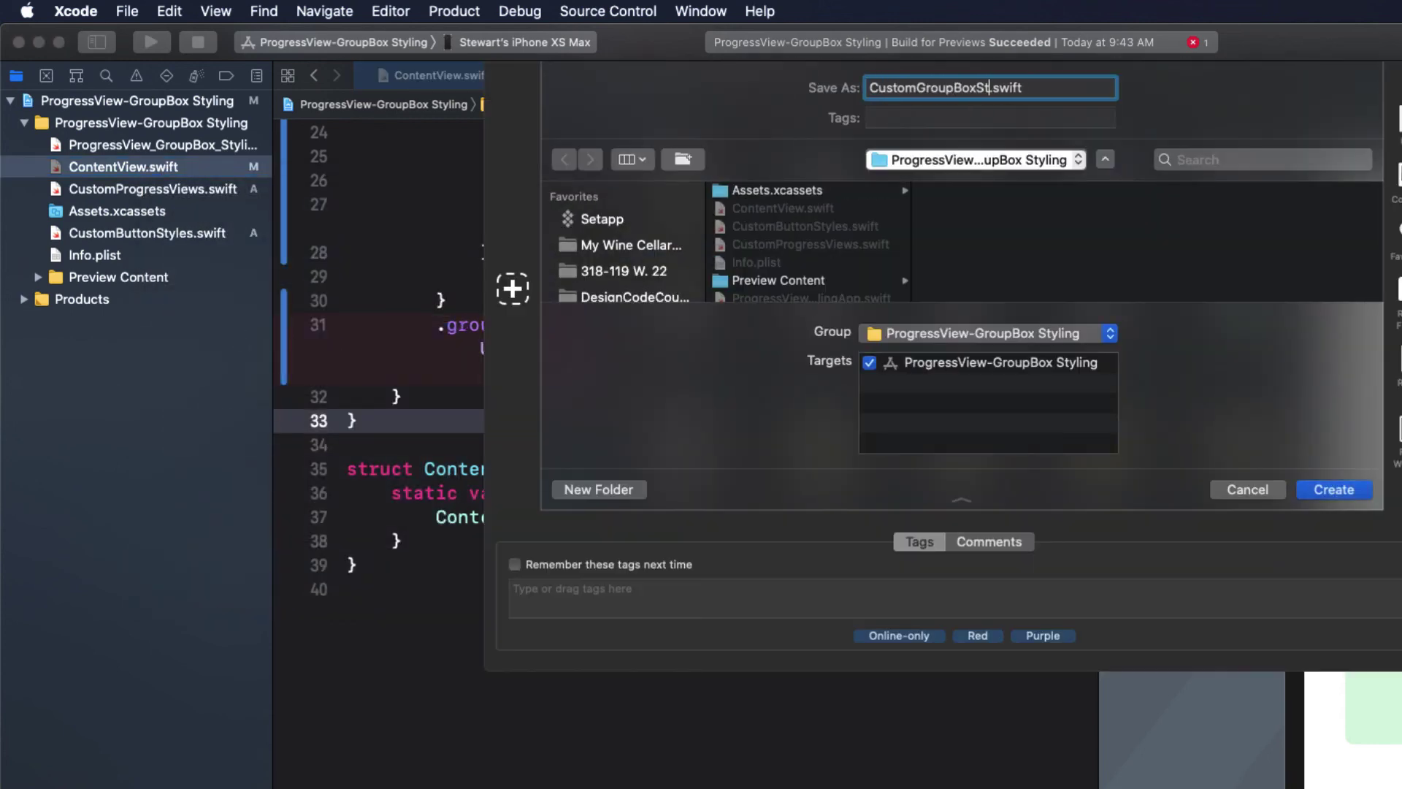
text(les)
key(Return)
Replace the Foundation import with SwiftUI and paste ColoredGroupBoxStyle into the new file.
double_click(510, 300)
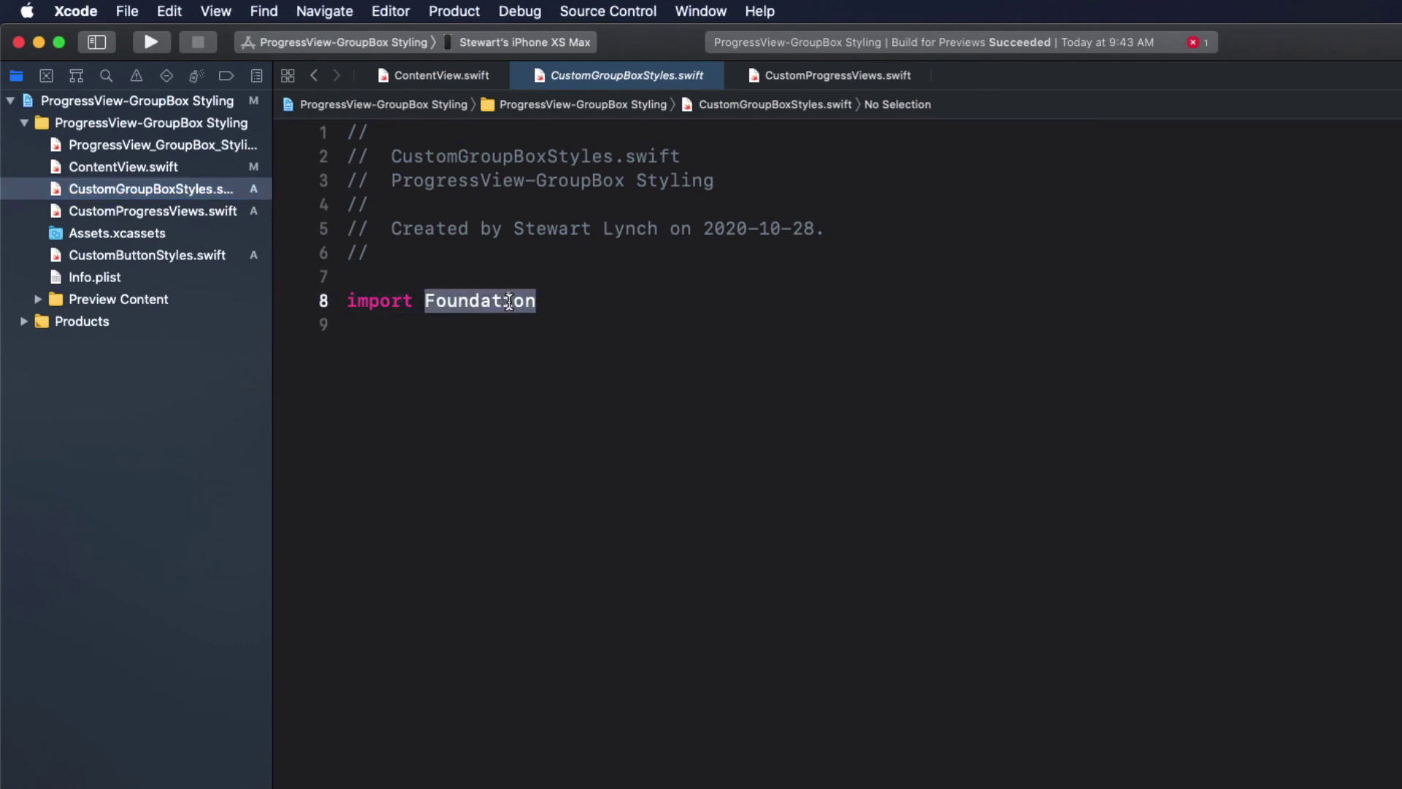
text(Swif)
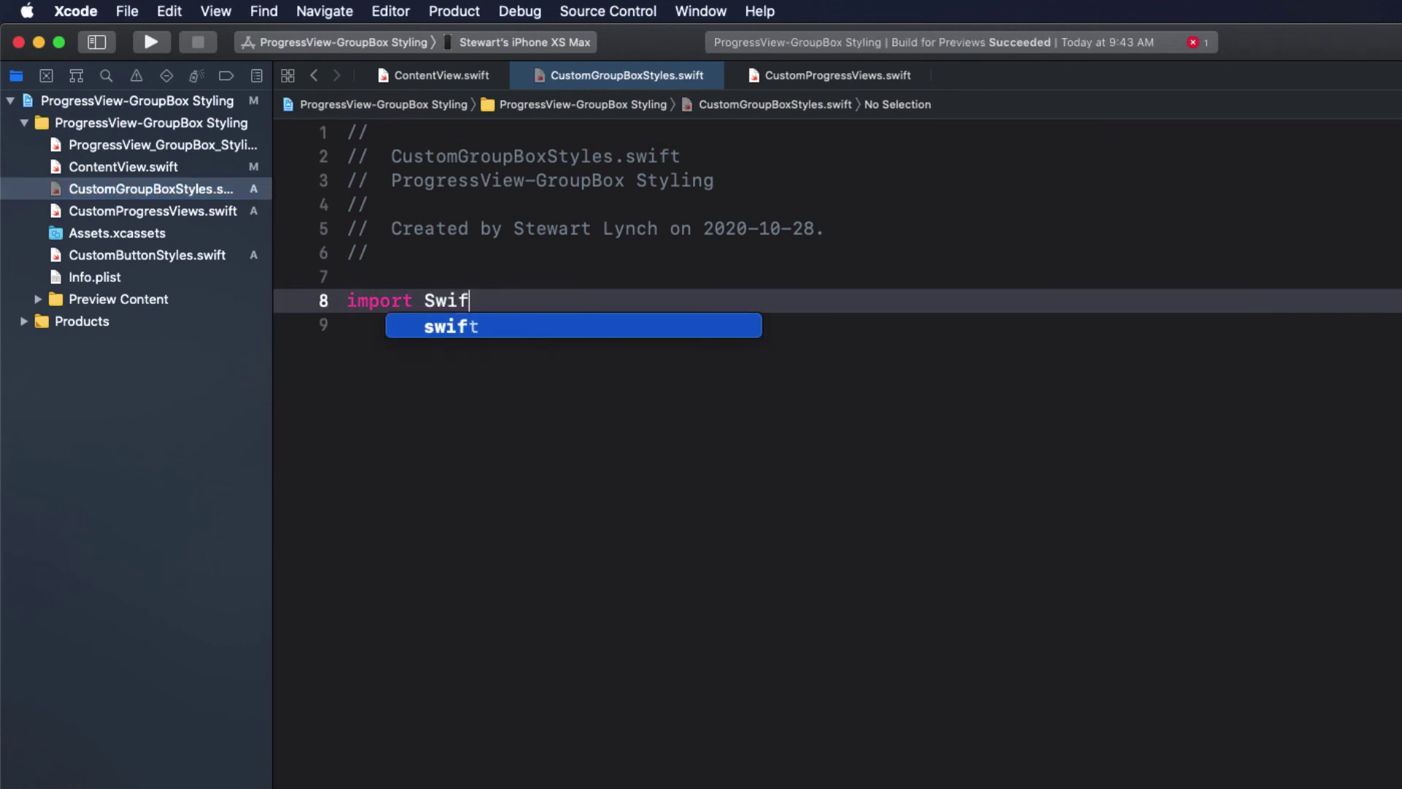
text(tUI)
key(Return)
key(Return)
key(super+v)
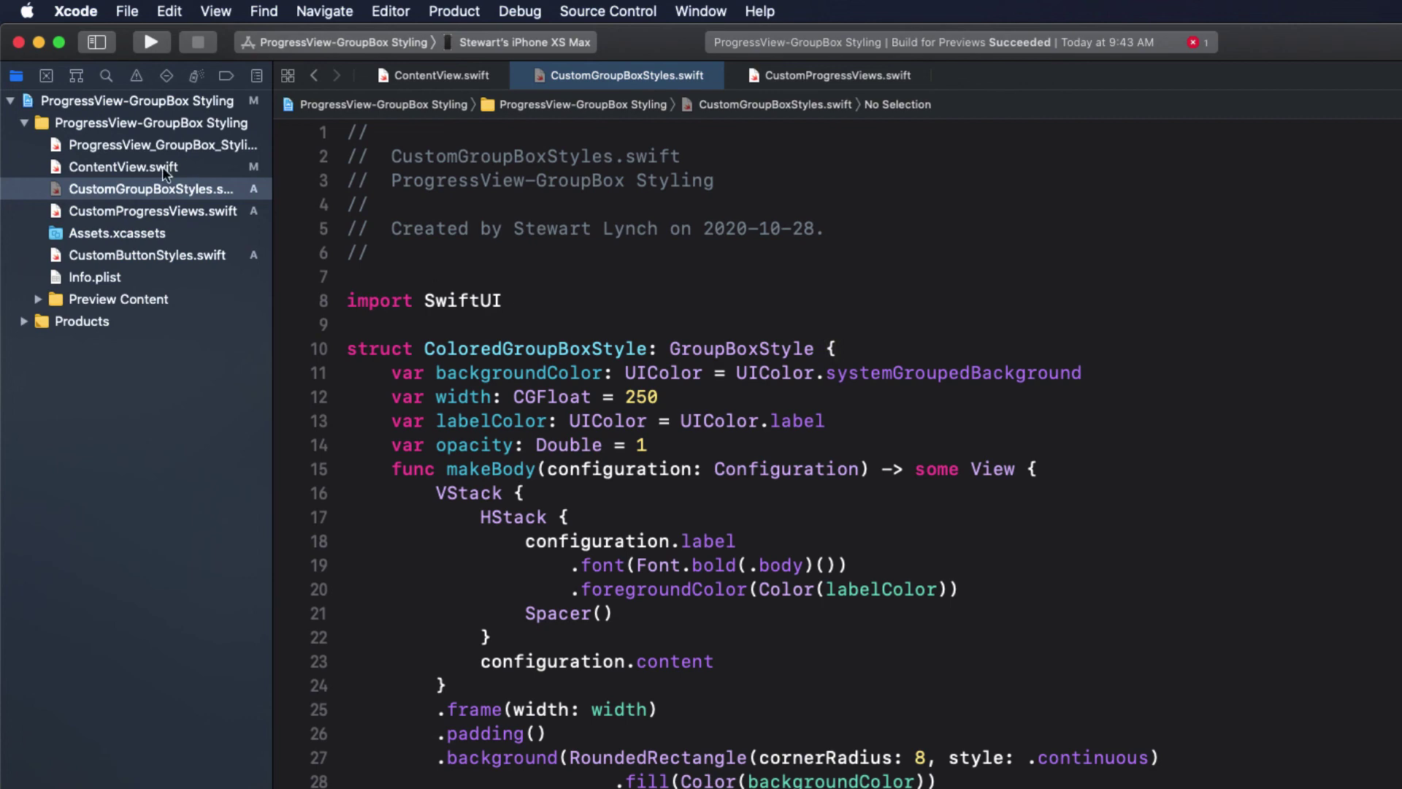
click(157, 166)
Open Help > Developer Documentation for GroupBoxStyle and widen the topic sidebar.
click(757, 12)
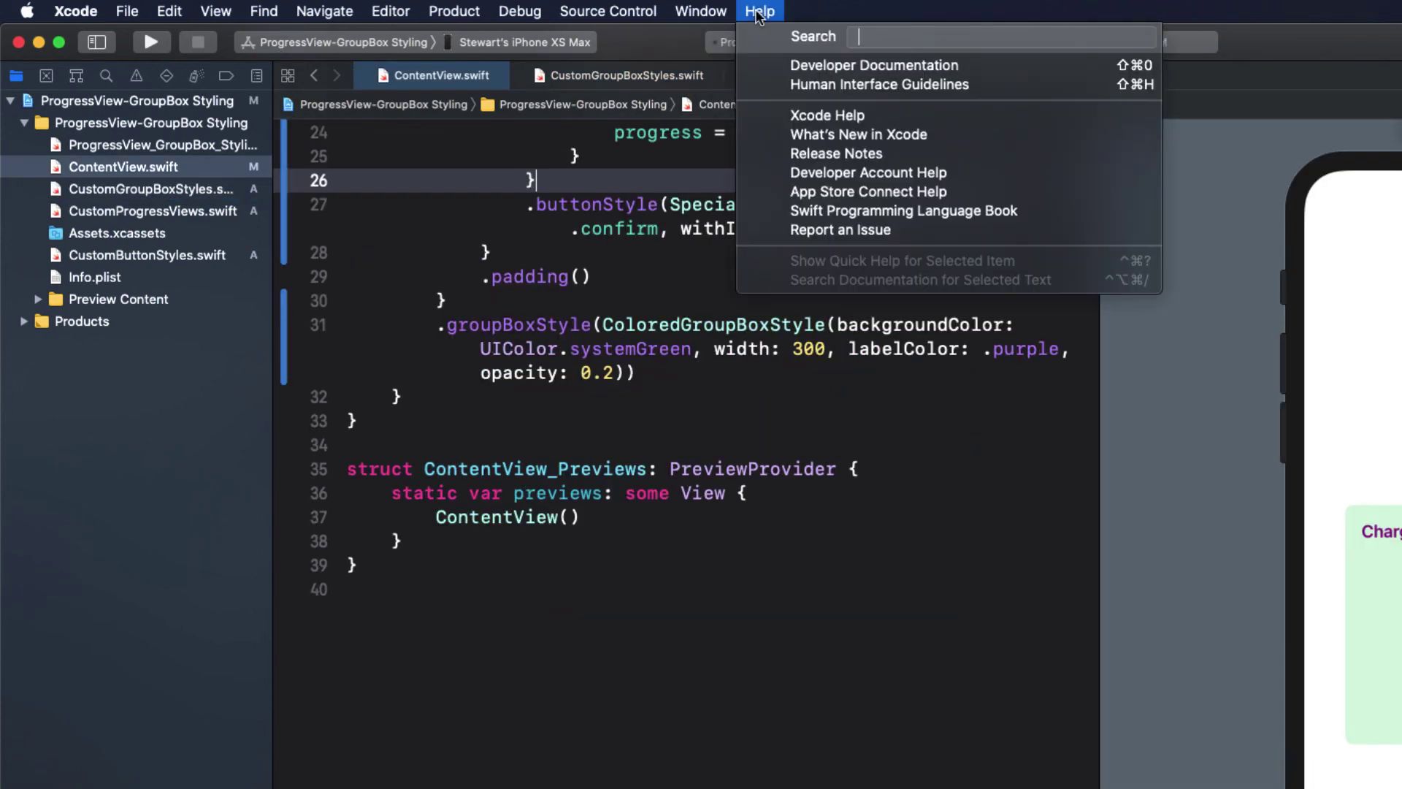
click(865, 65)
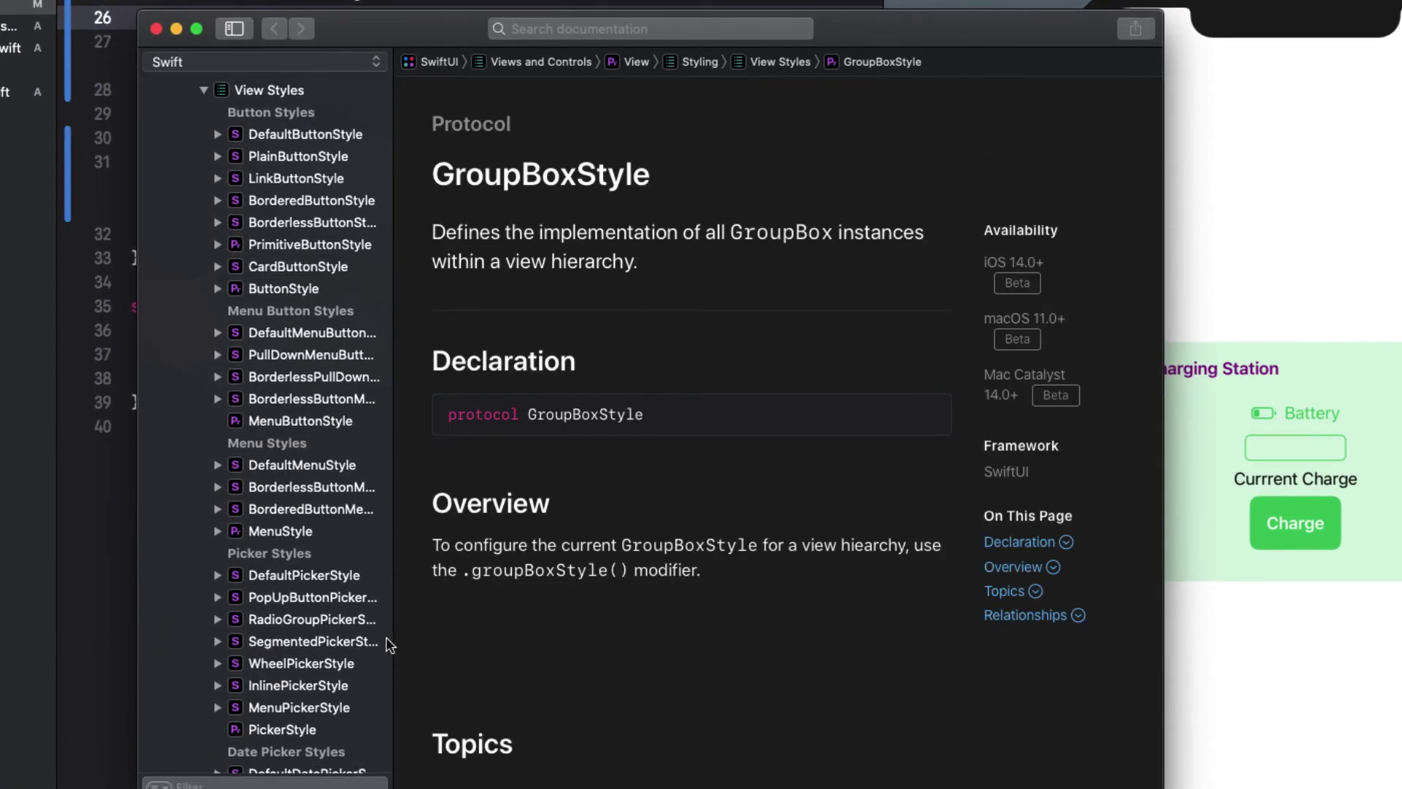
drag(395, 639, 523, 628)
scroll(460, 653, down, 5)
scroll(461, 655, down, 3)
scroll(460, 653, down, 3)
scroll(460, 655, down, 4)
scroll(461, 655, down, 2)
scroll(460, 656, down, 3)
scroll(460, 655, down, 3)
scroll(461, 655, down, 5)
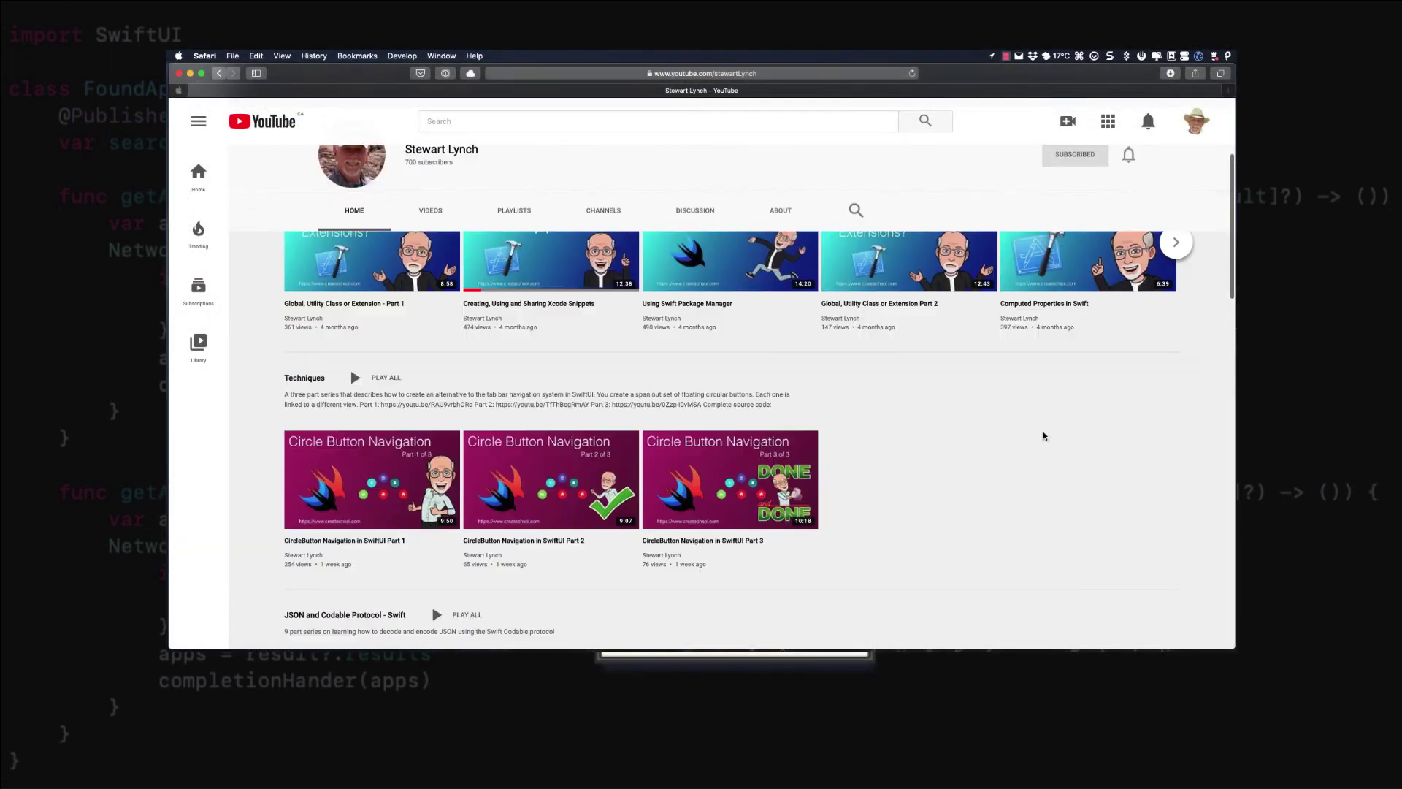
scroll(1043, 436, down, 5)
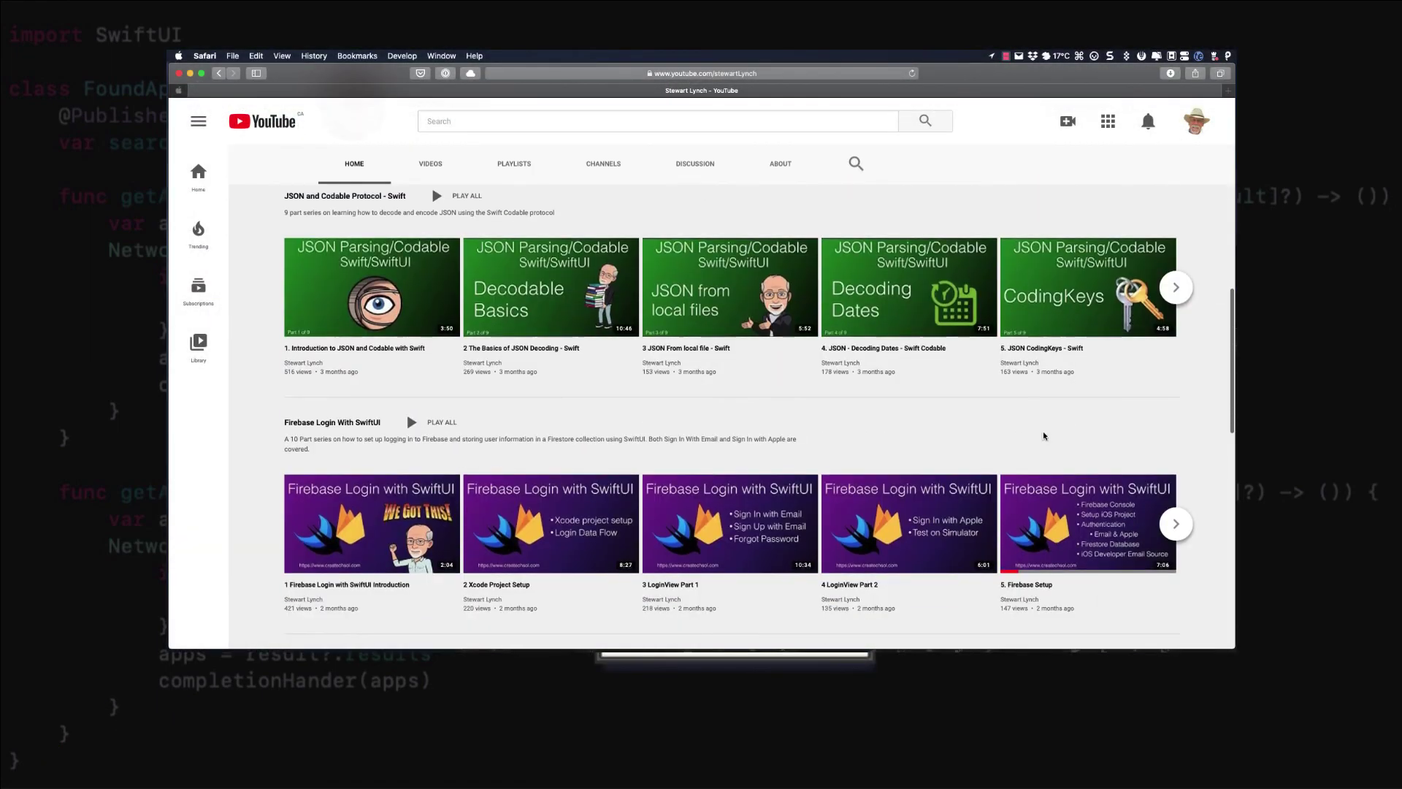
scroll(1043, 437, down, 3)
scroll(1043, 435, down, 2)
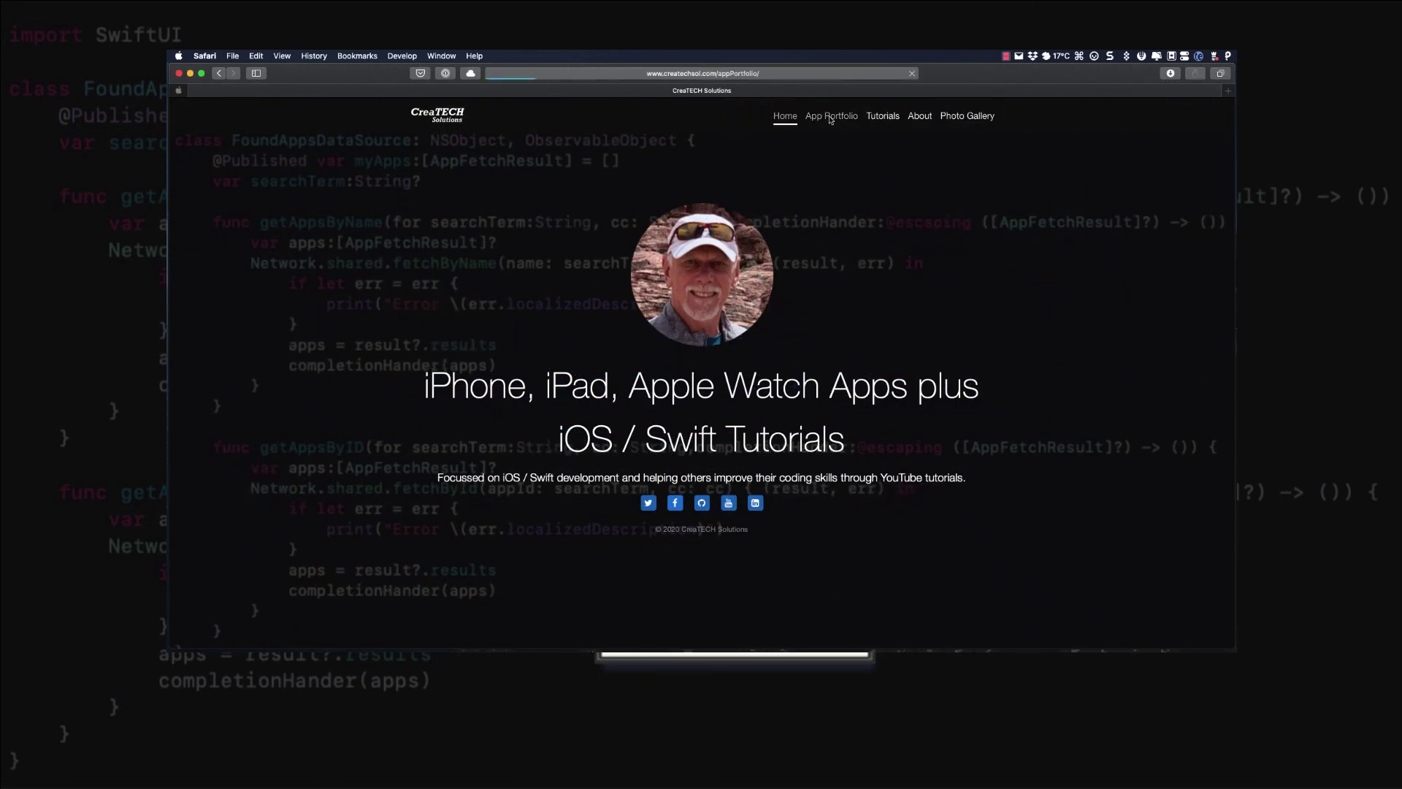
Open the Application Portfolio page on the tutorial author's website.
click(830, 116)
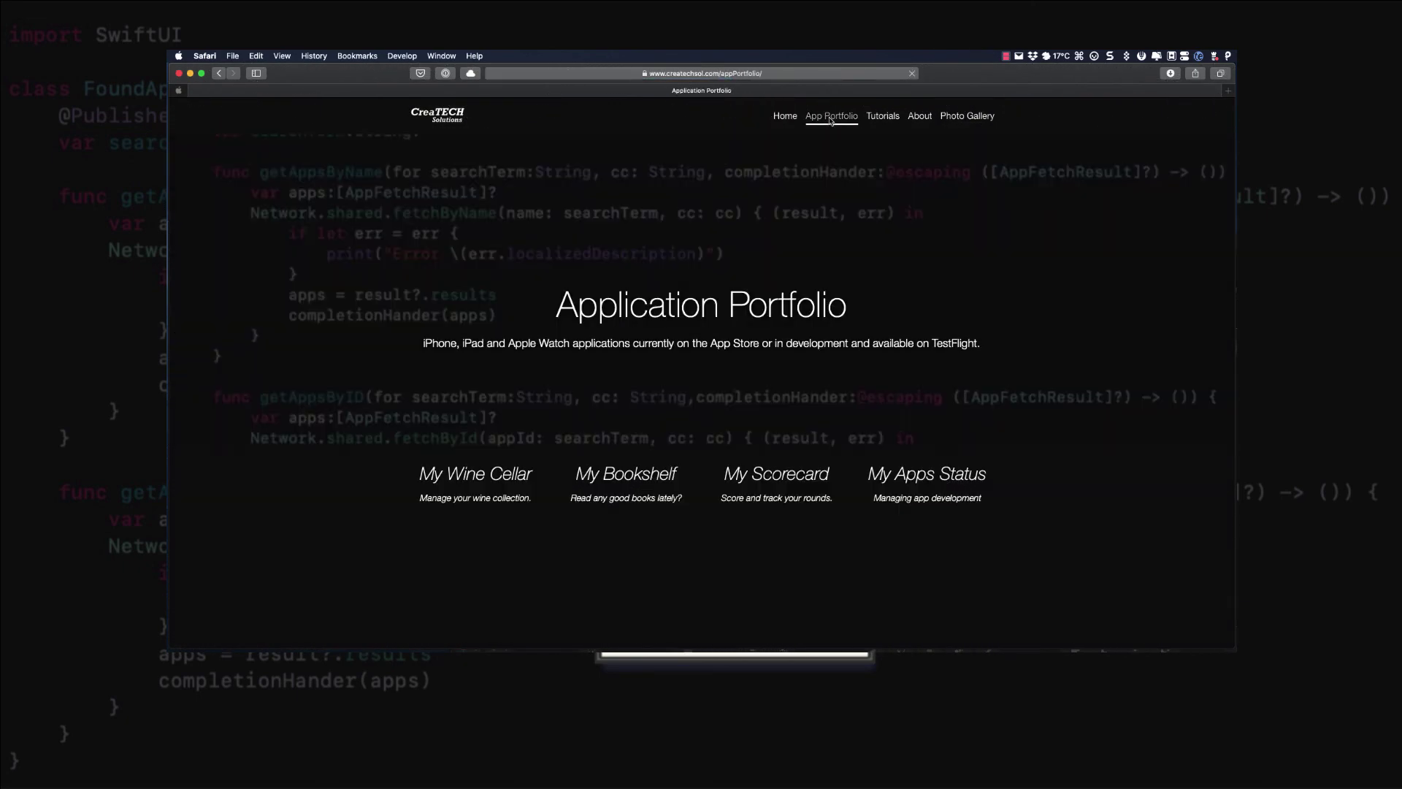
scroll(1015, 413, down, 3)
scroll(1015, 413, down, 5)
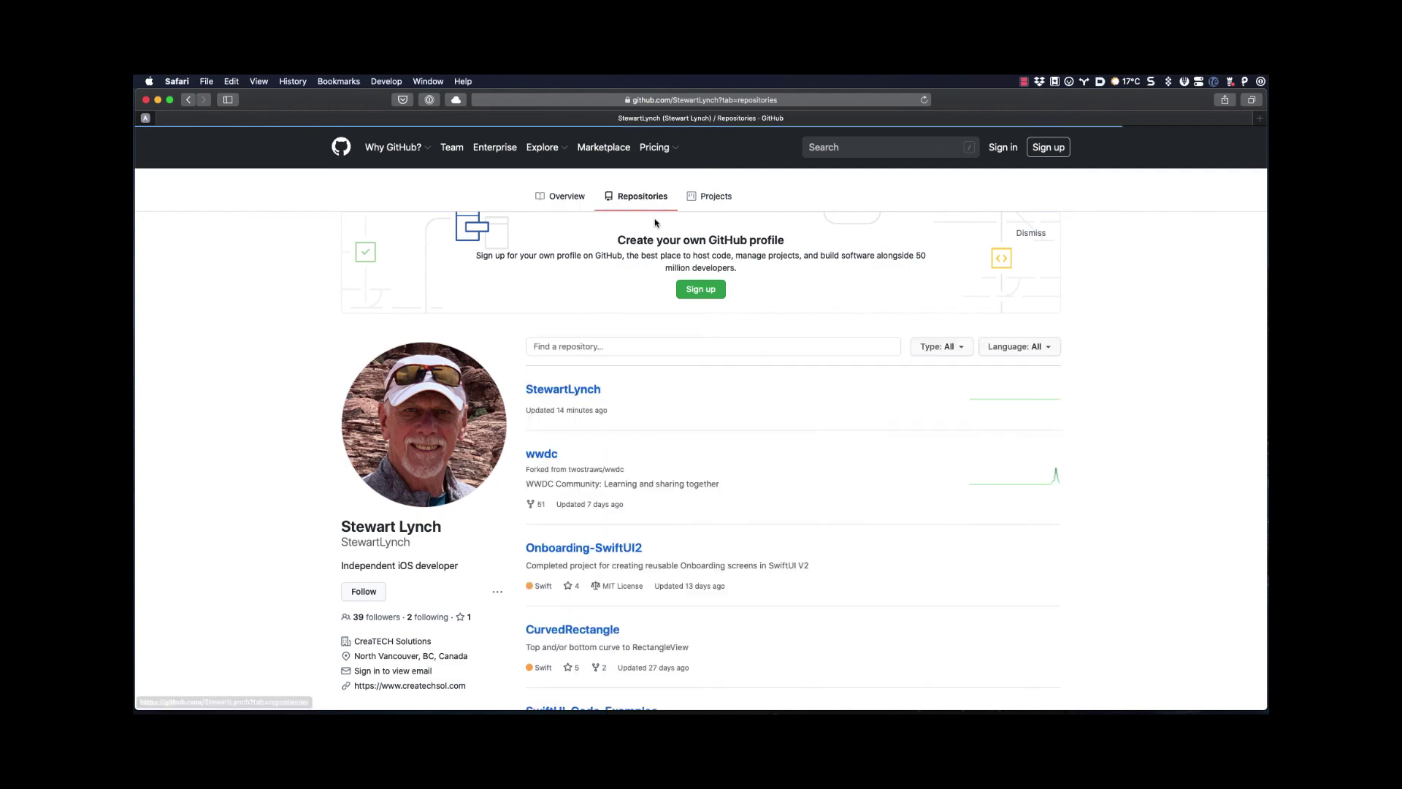
scroll(679, 279, down, 3)
scroll(680, 279, down, 4)
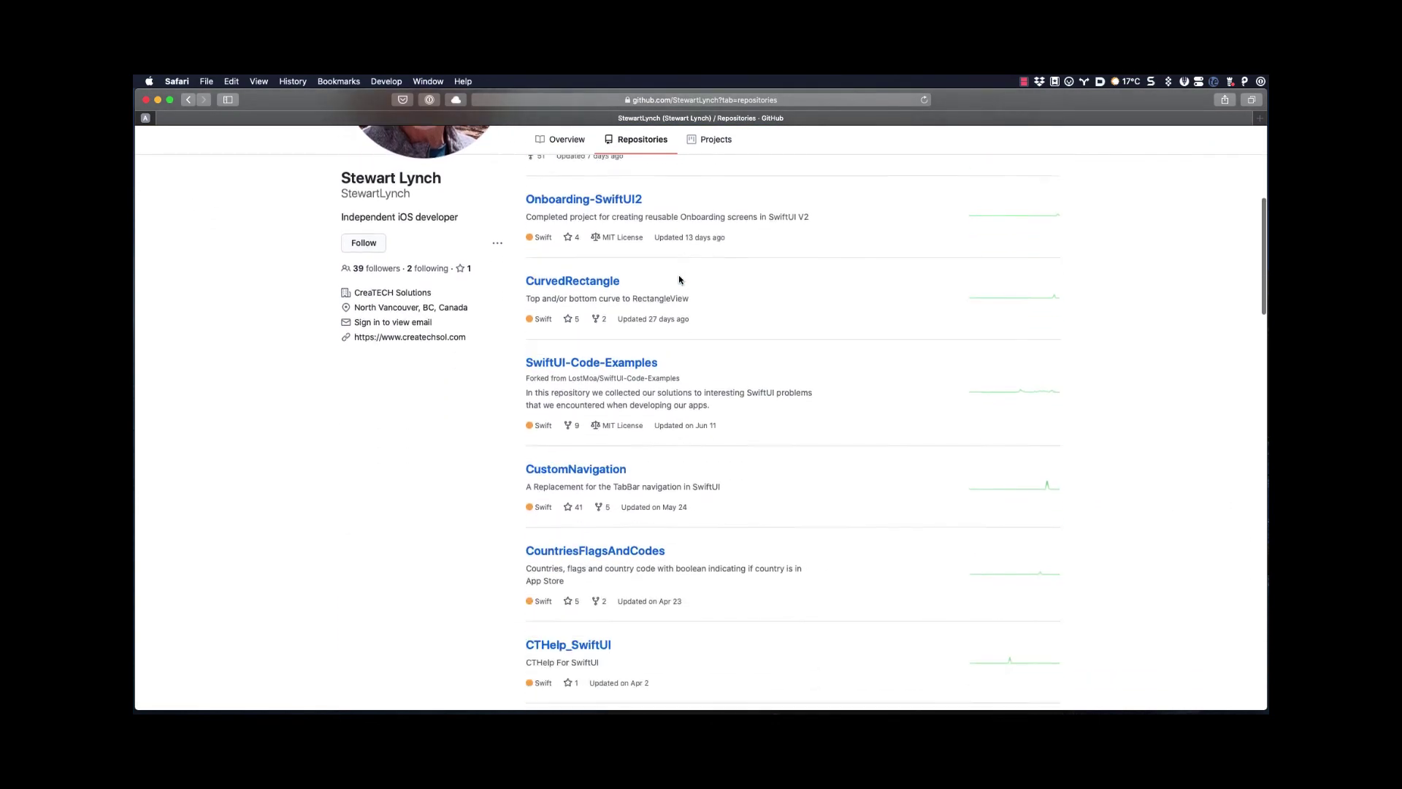